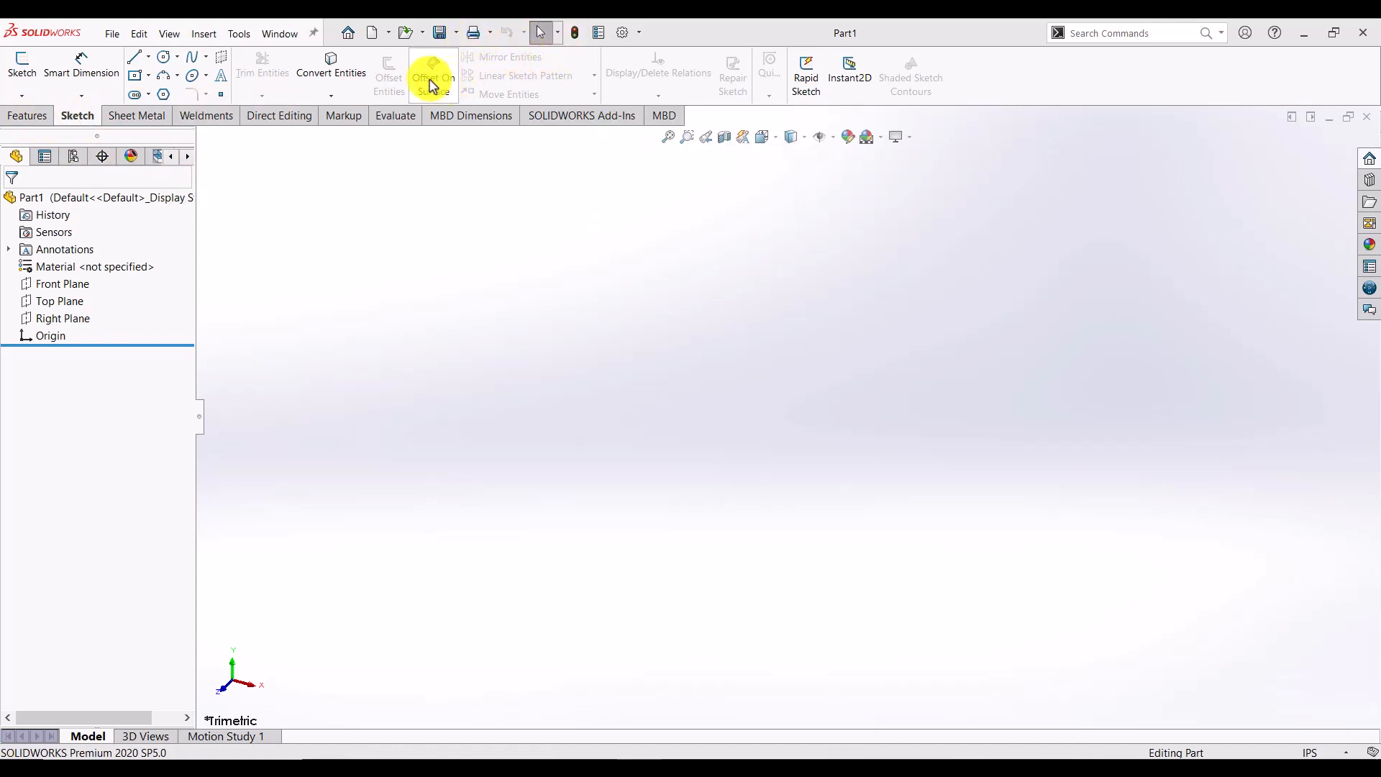
{"action": "left_click", "coordinate": [372, 33]}
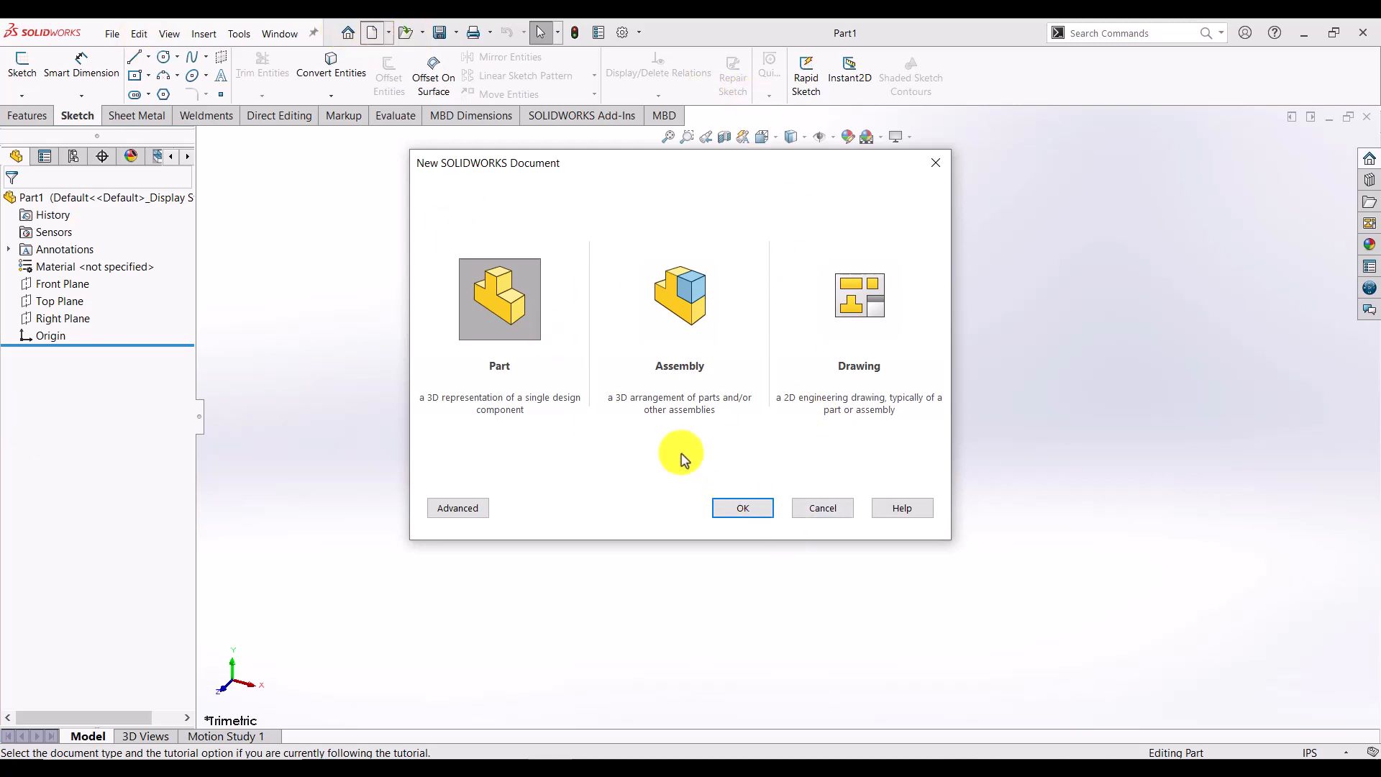
{"action": "left_click", "coordinate": [821, 509]}
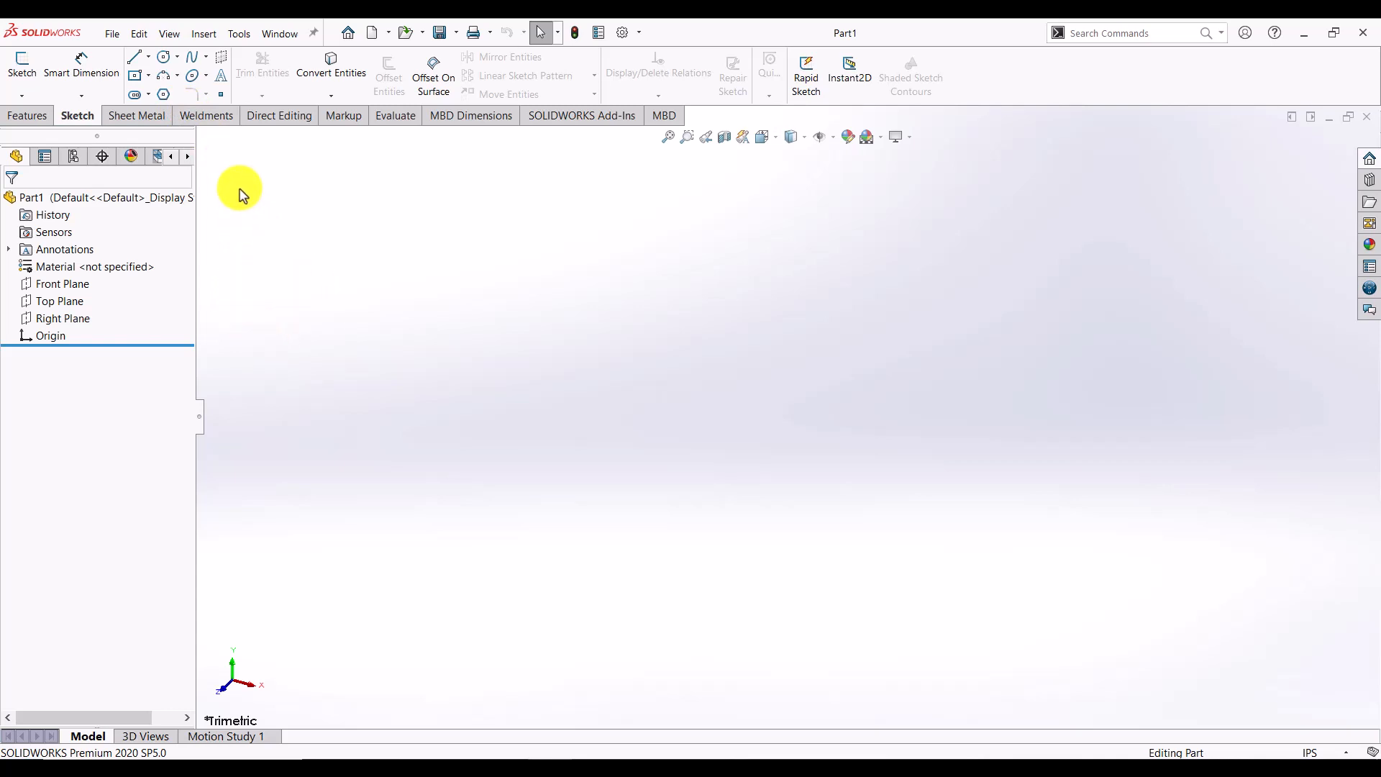
{"action": "left_click", "coordinate": [82, 117]}
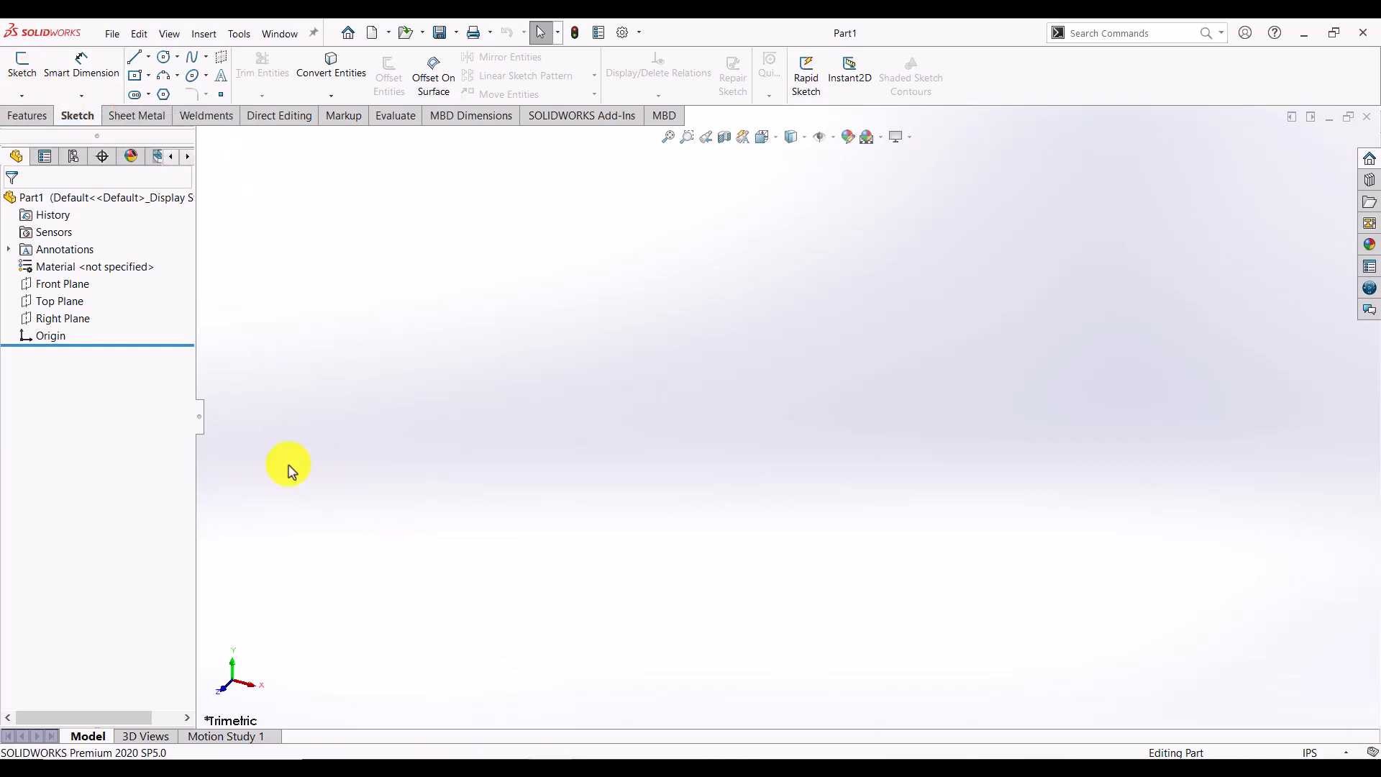
{"action": "left_click", "coordinate": [86, 289]}
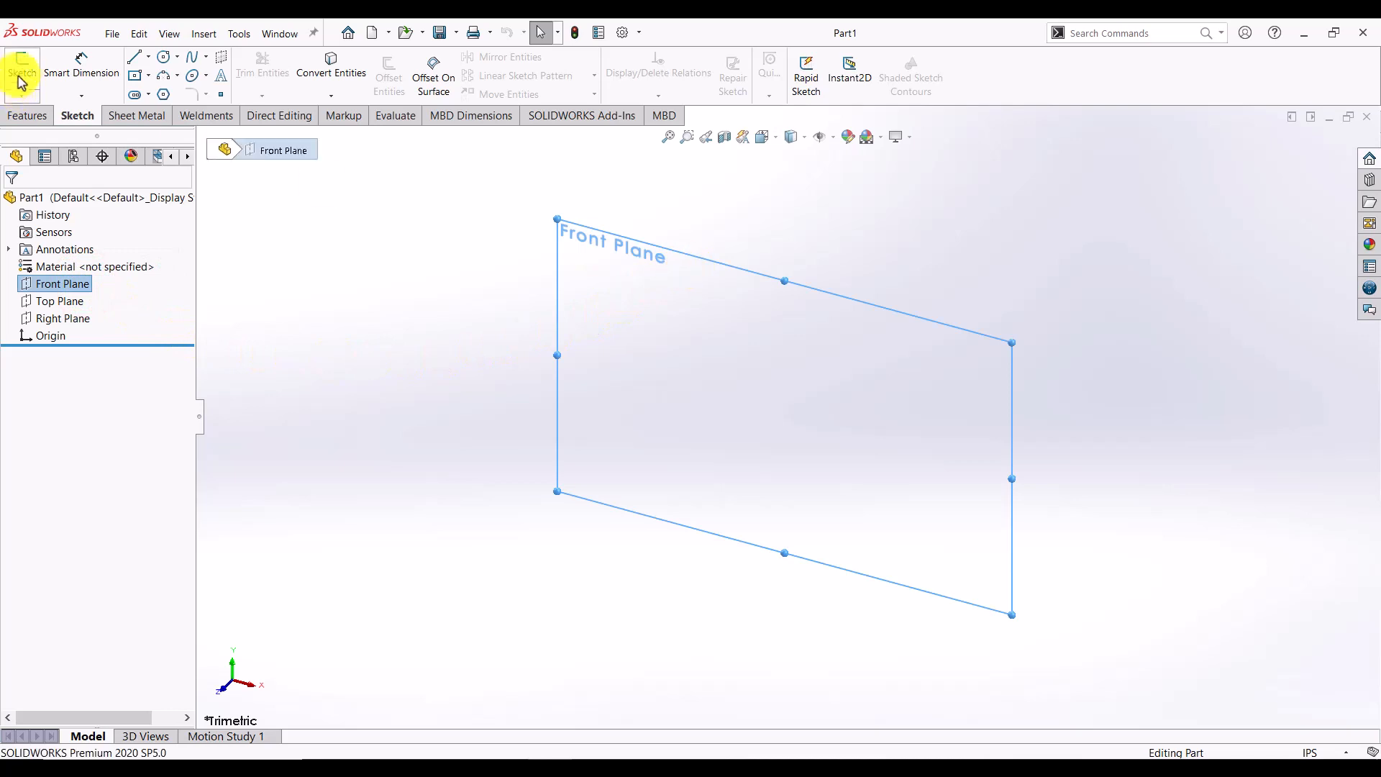
{"action": "left_click", "coordinate": [351, 508]}
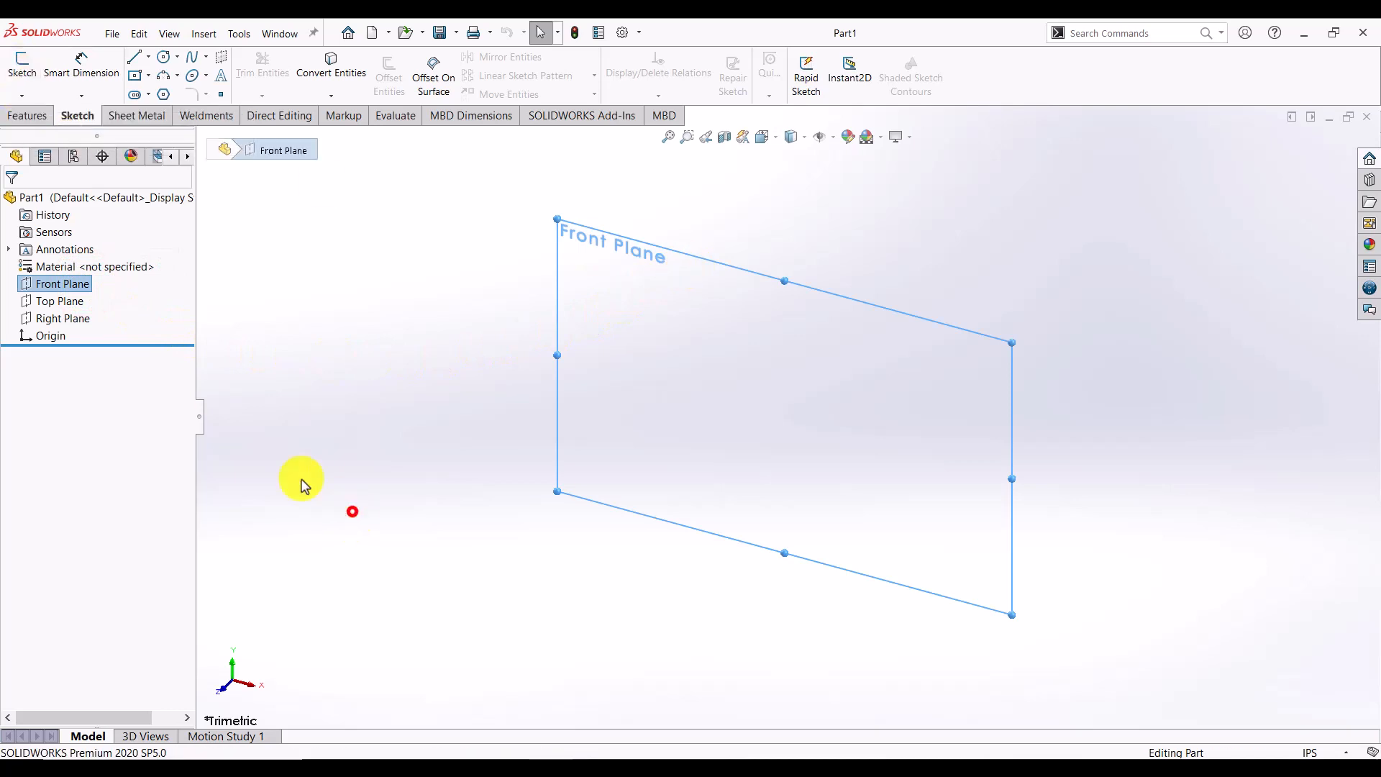
{"action": "left_click", "coordinate": [58, 282]}
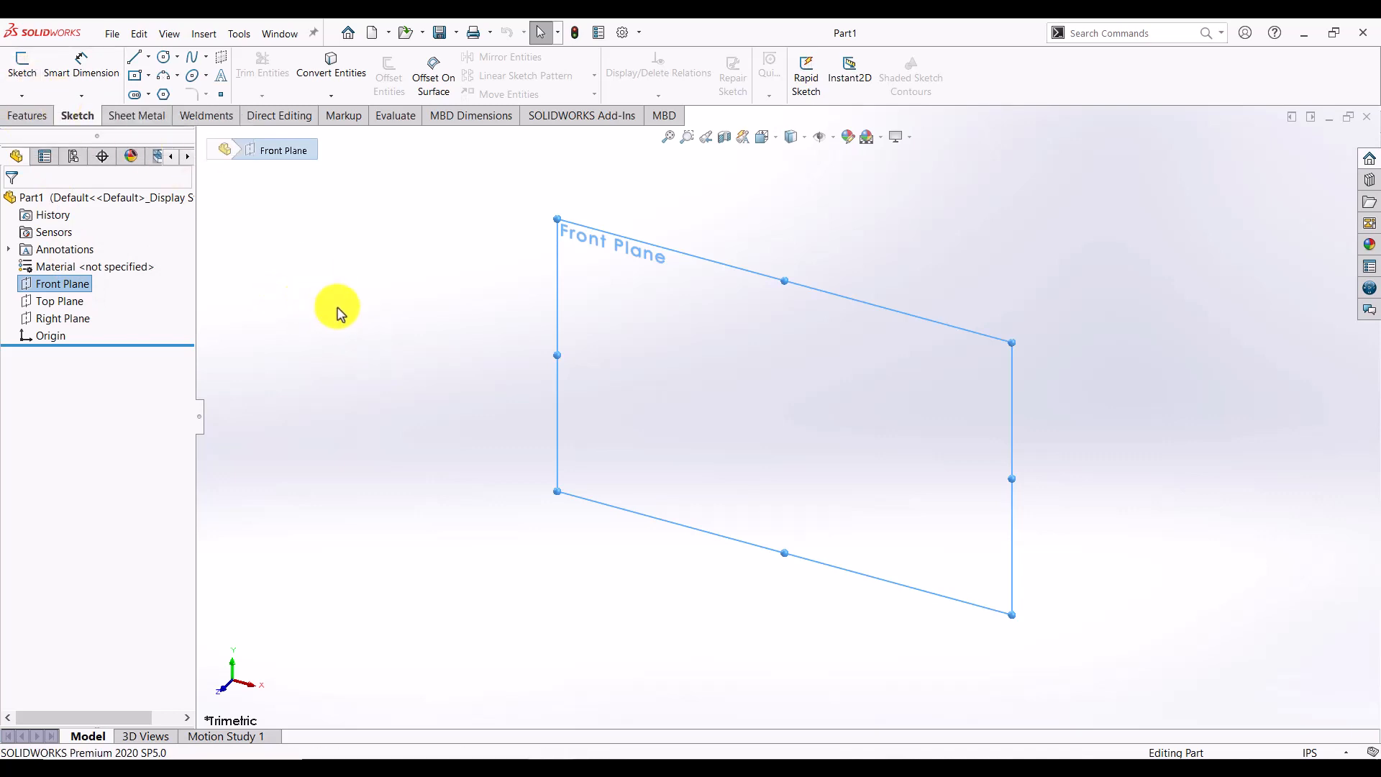
{"action": "left_click", "coordinate": [348, 337]}
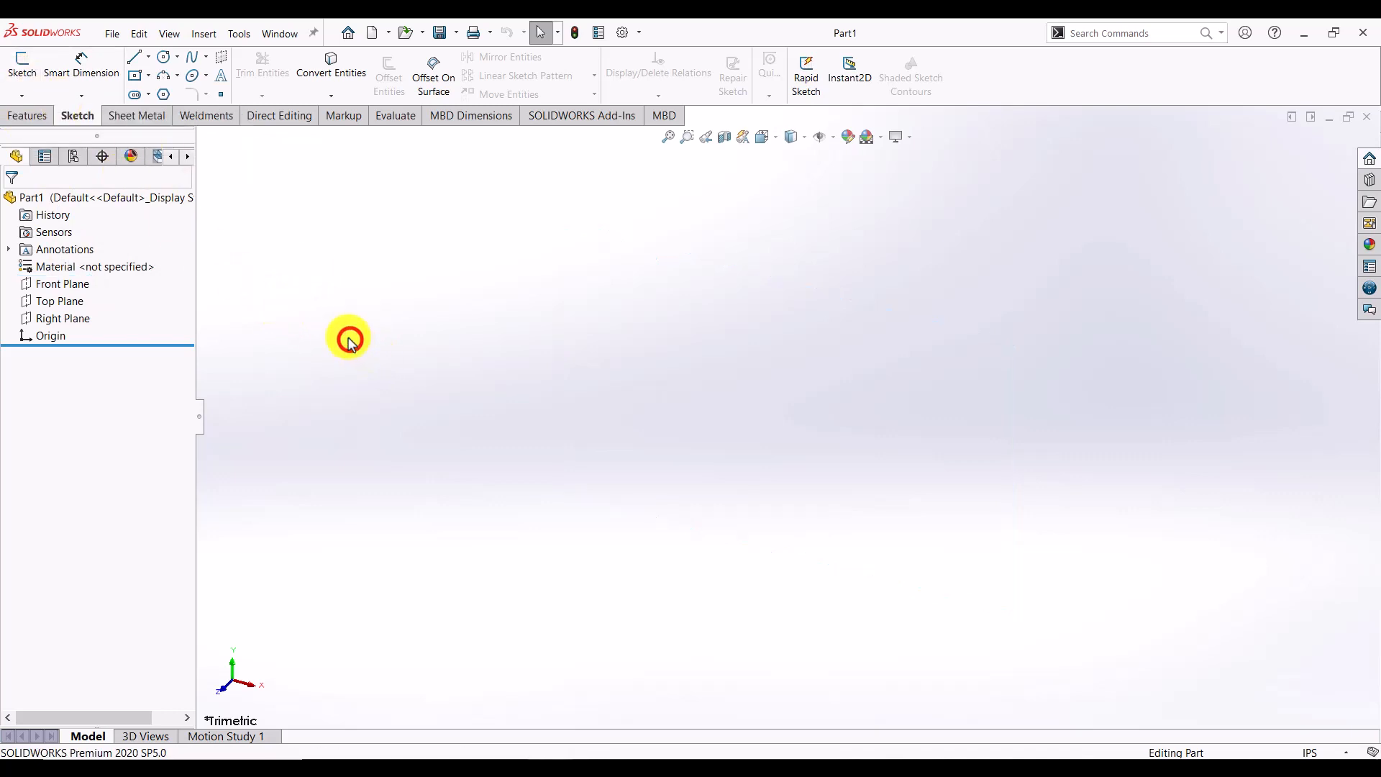
- Start a new sketch on the Top Plane
{"action": "left_click", "coordinate": [21, 74]}
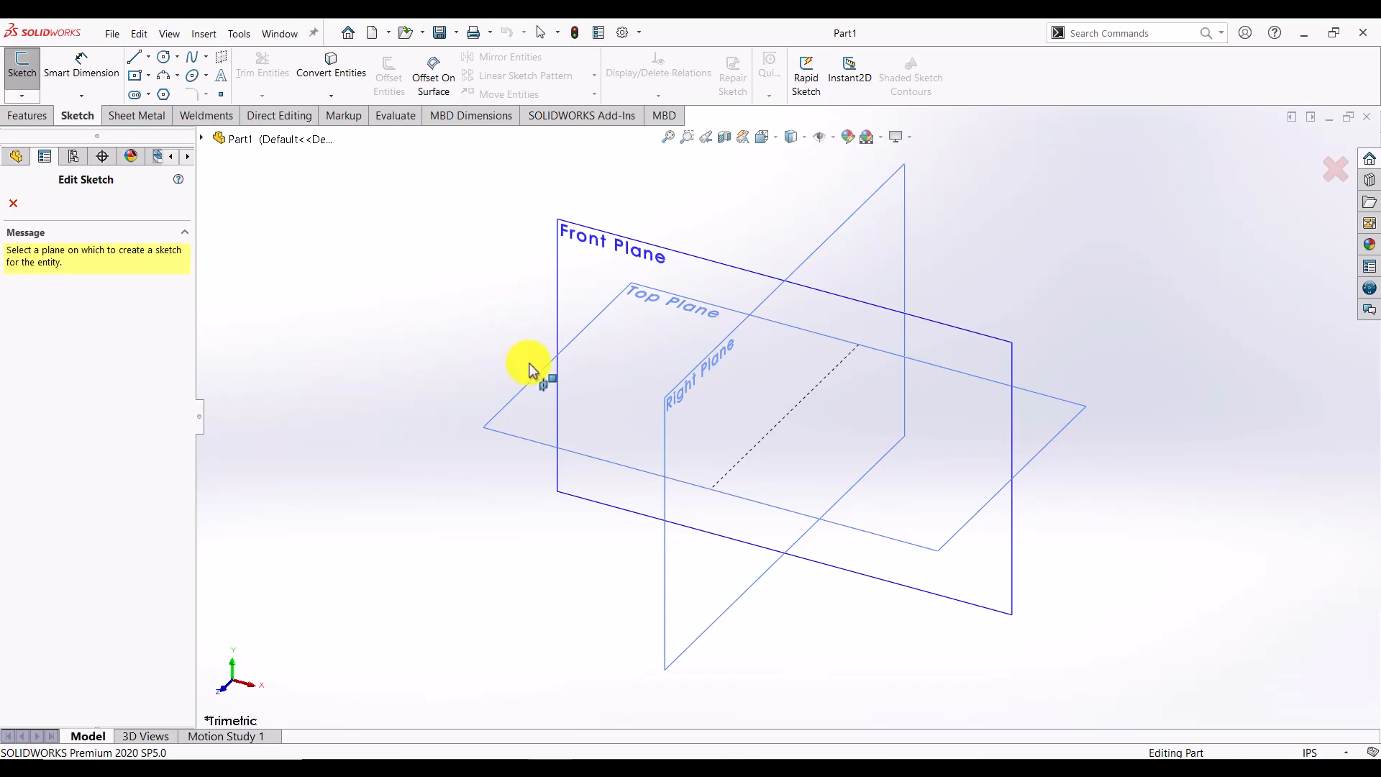
{"action": "left_click", "coordinate": [529, 392]}
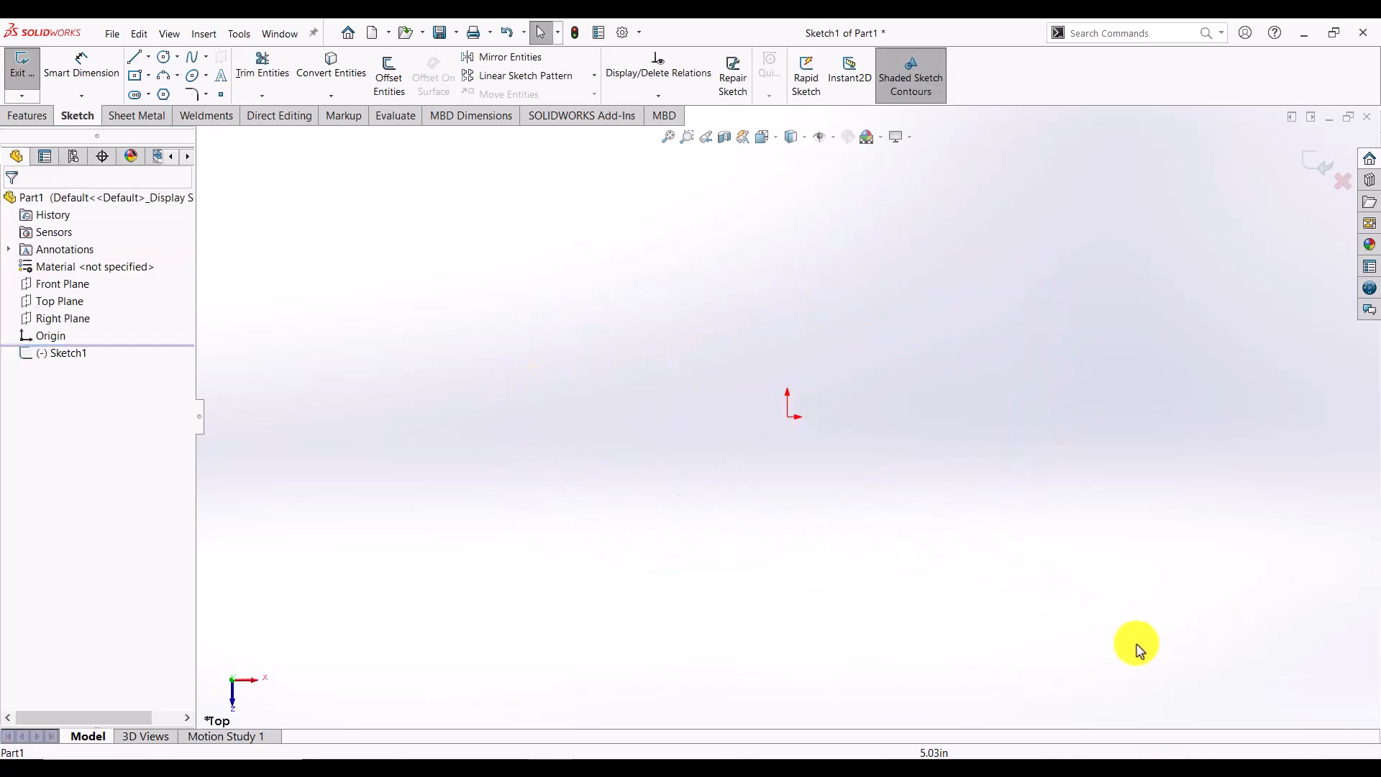
{"action": "left_click", "coordinate": [1310, 752]}
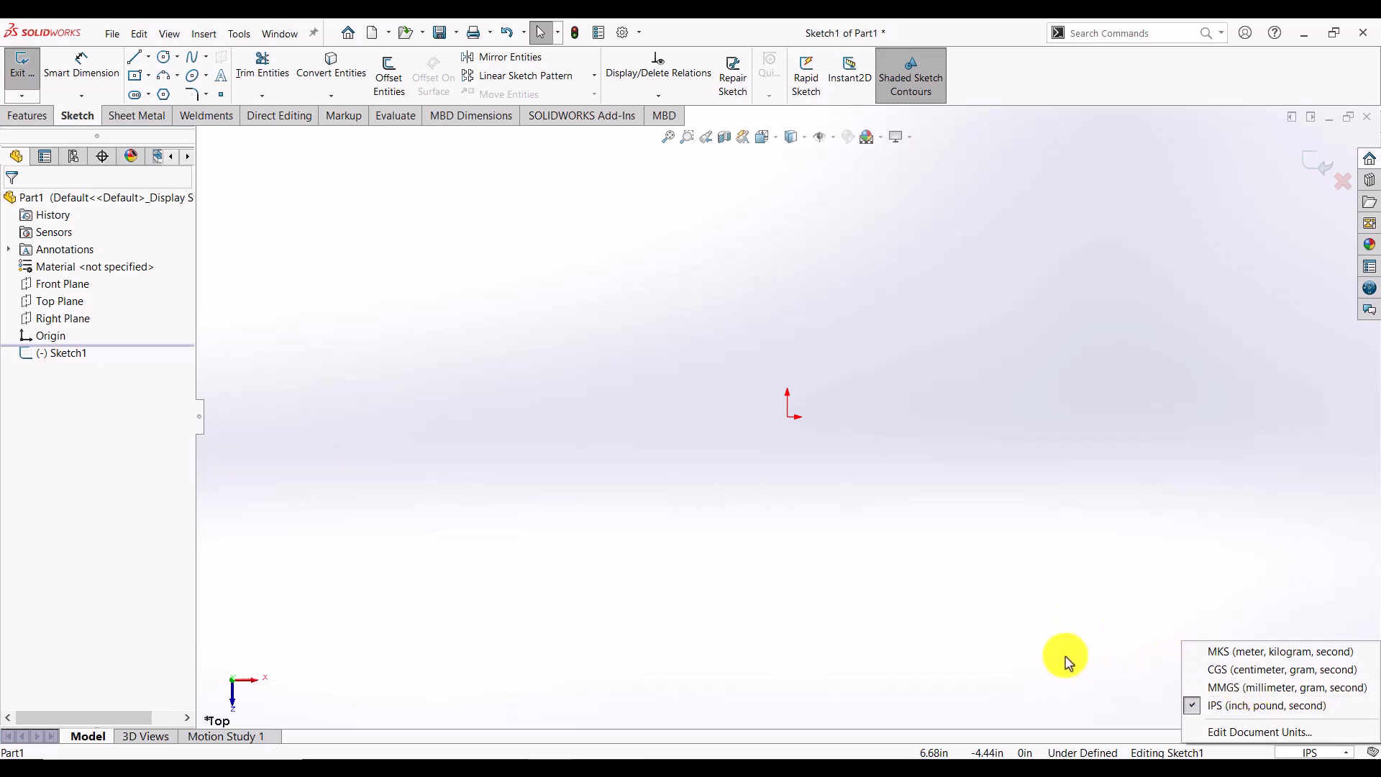
{"action": "left_click", "coordinate": [823, 516]}
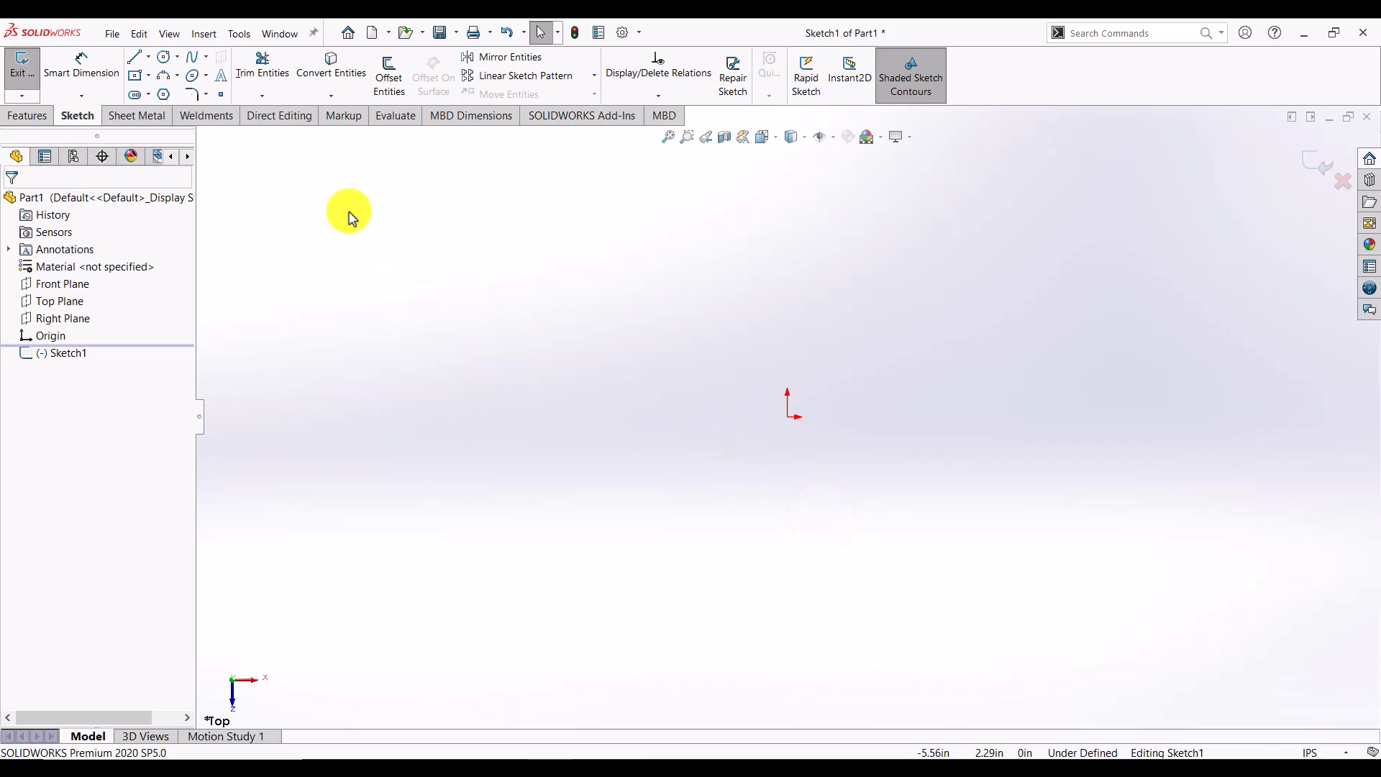
- Sketch a center rectangle about 5.78 in wide and 4.59 in high, centered on the origin
{"action": "left_click", "coordinate": [143, 79]}
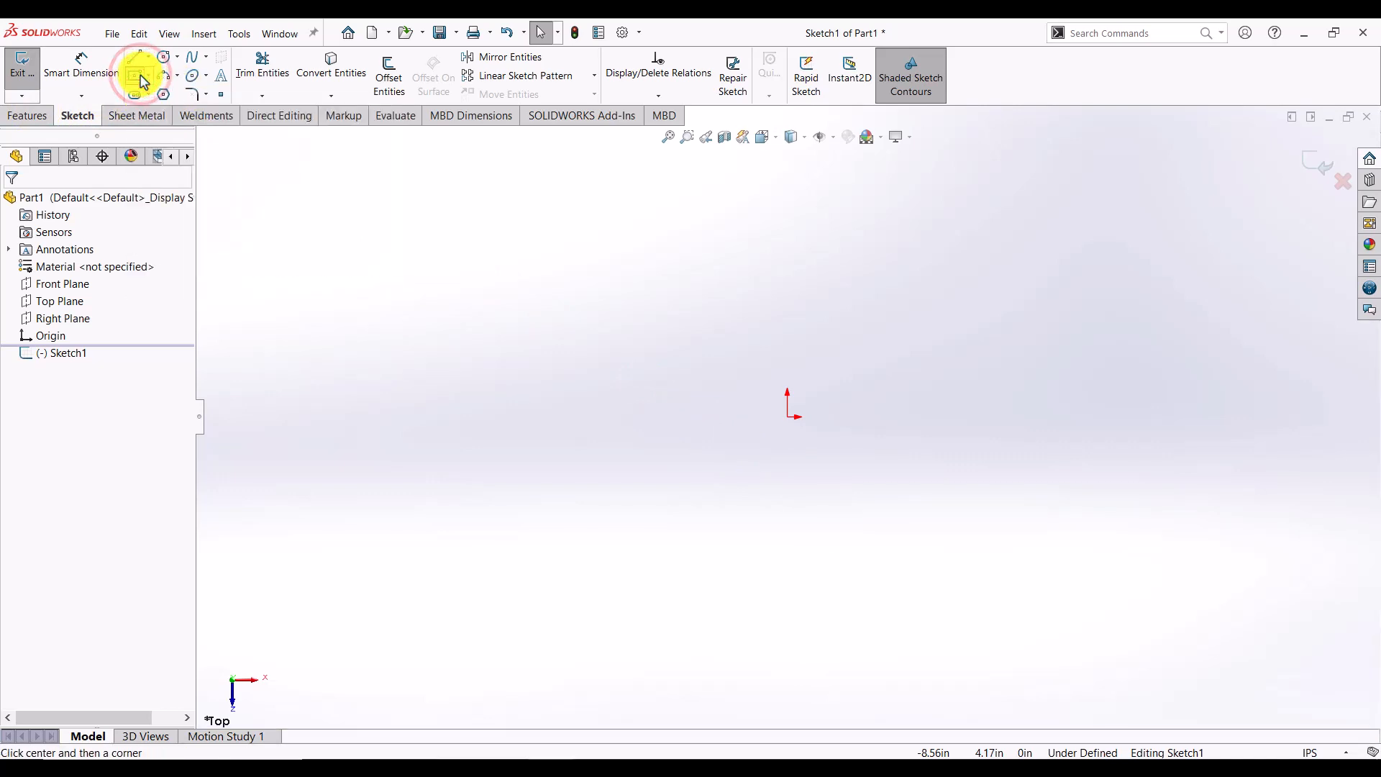
{"action": "left_click", "coordinate": [150, 76]}
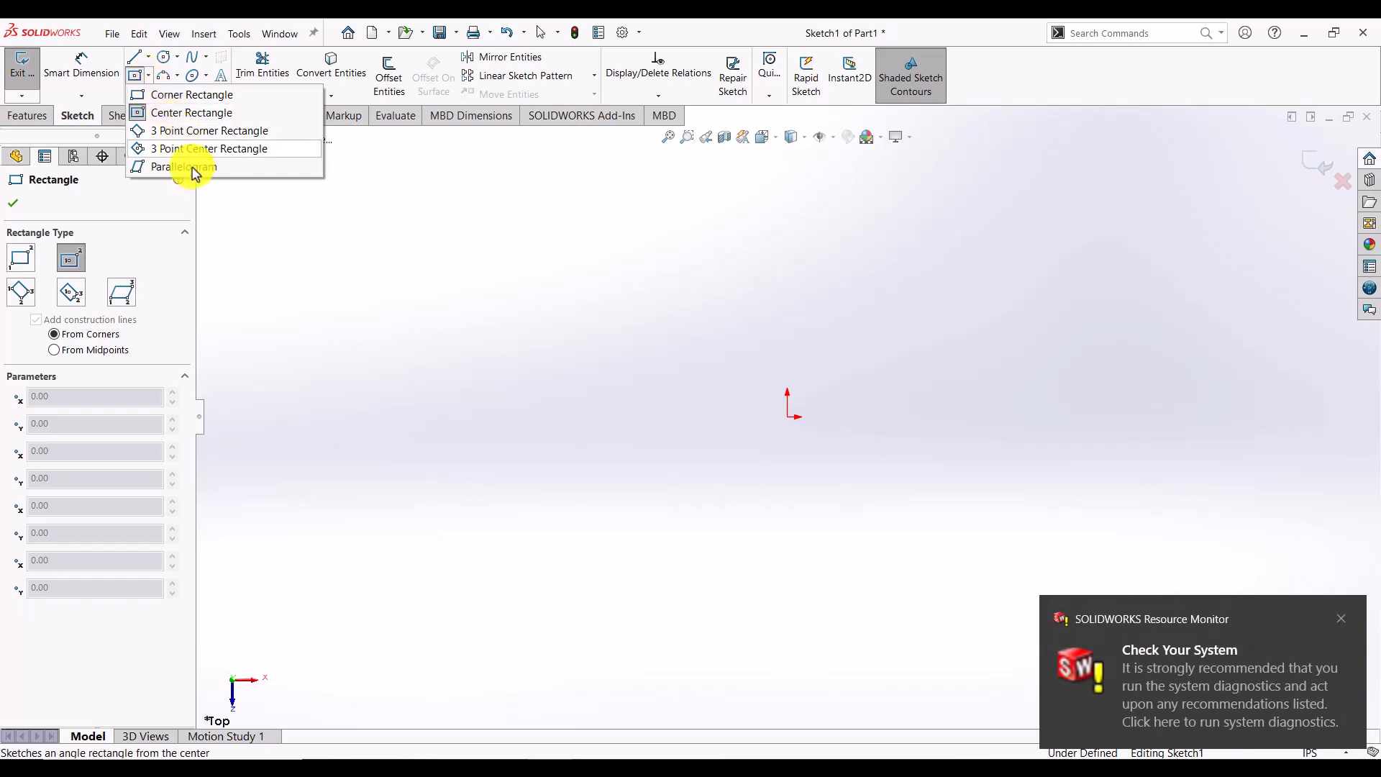
{"action": "left_click", "coordinate": [191, 112]}
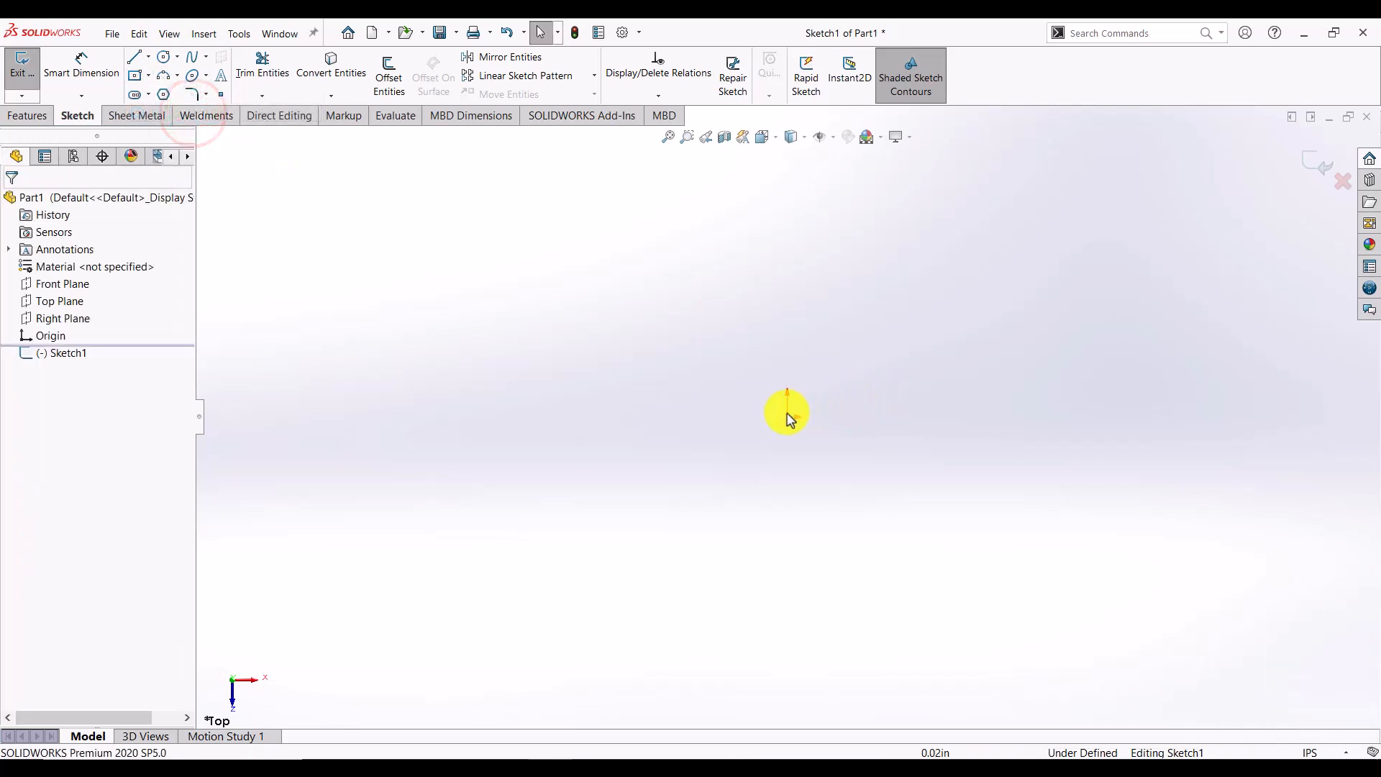
{"action": "left_click", "coordinate": [135, 75]}
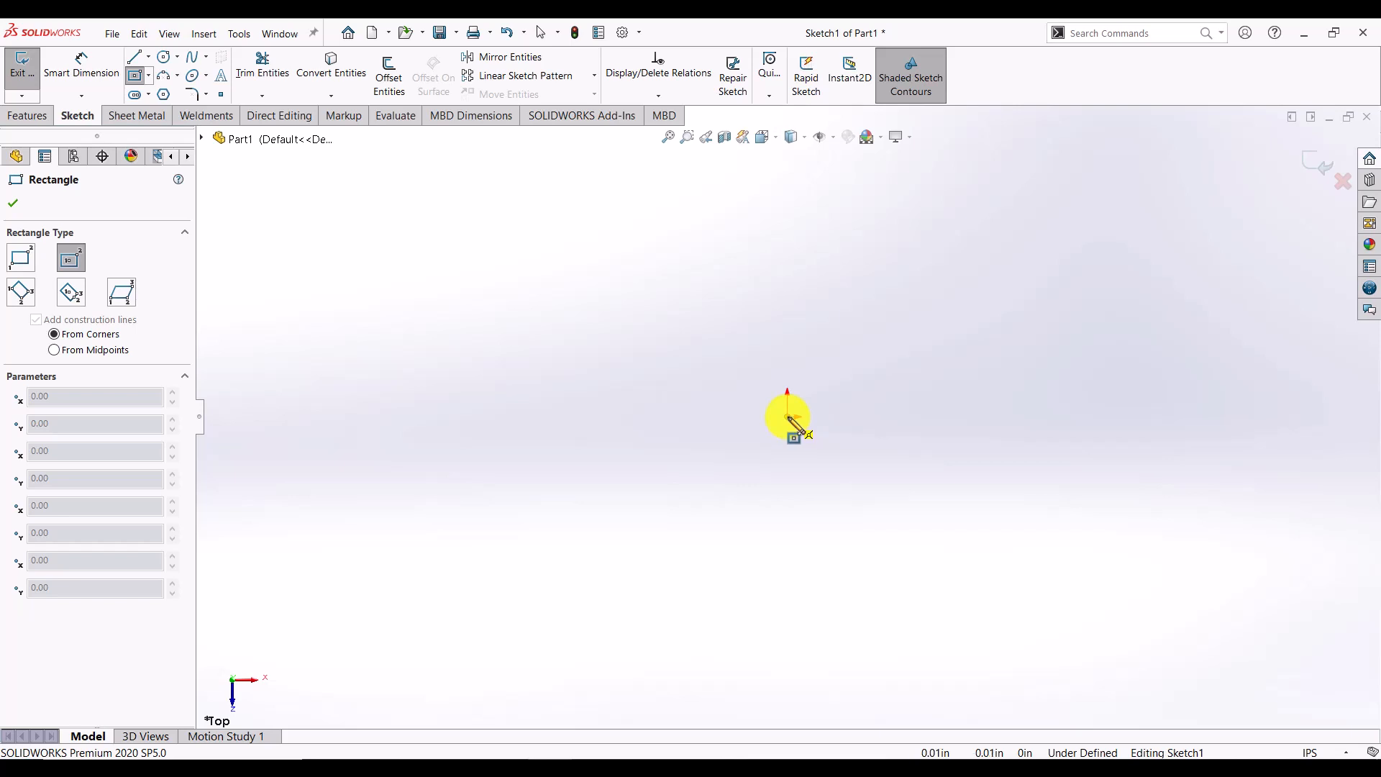
{"action": "left_click", "coordinate": [788, 417]}
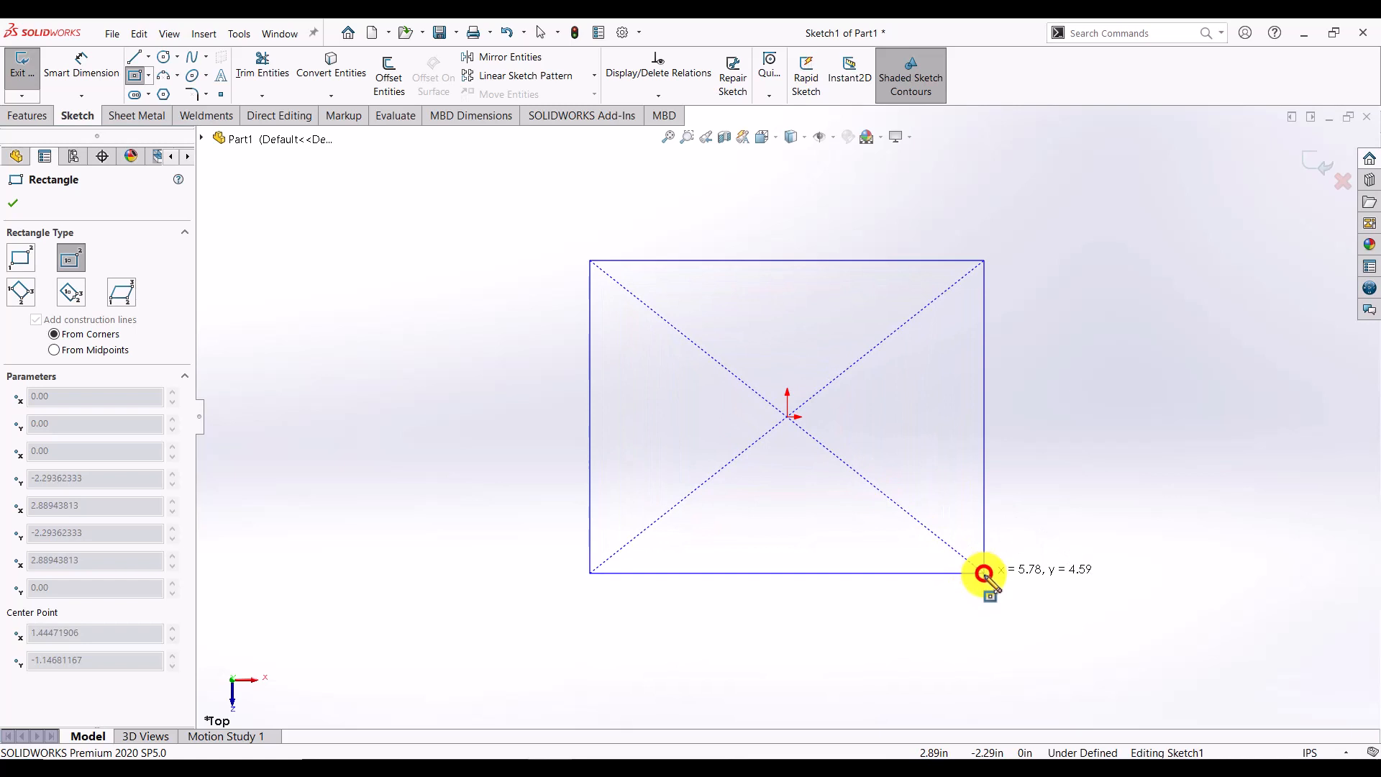
{"action": "left_click", "coordinate": [984, 573]}
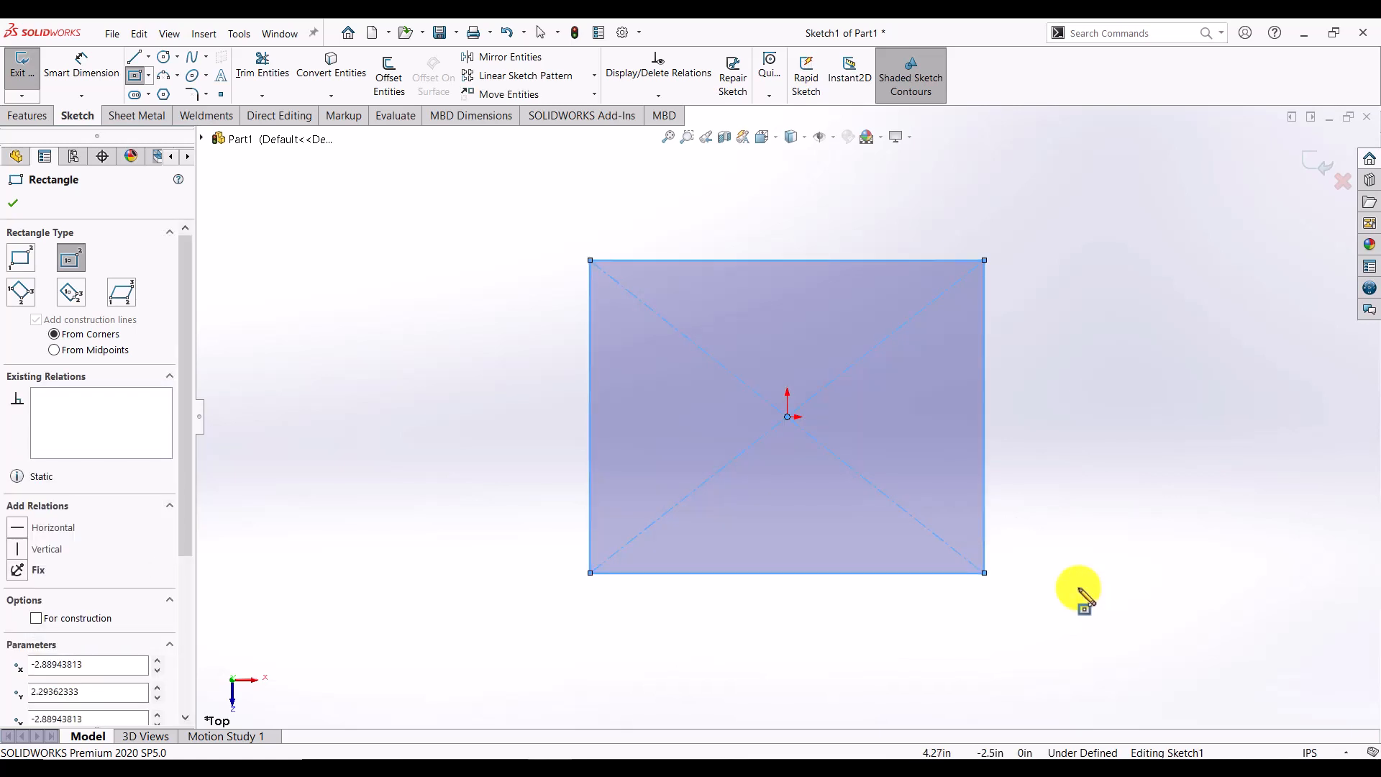
{"action": "key", "text": "Escape"}
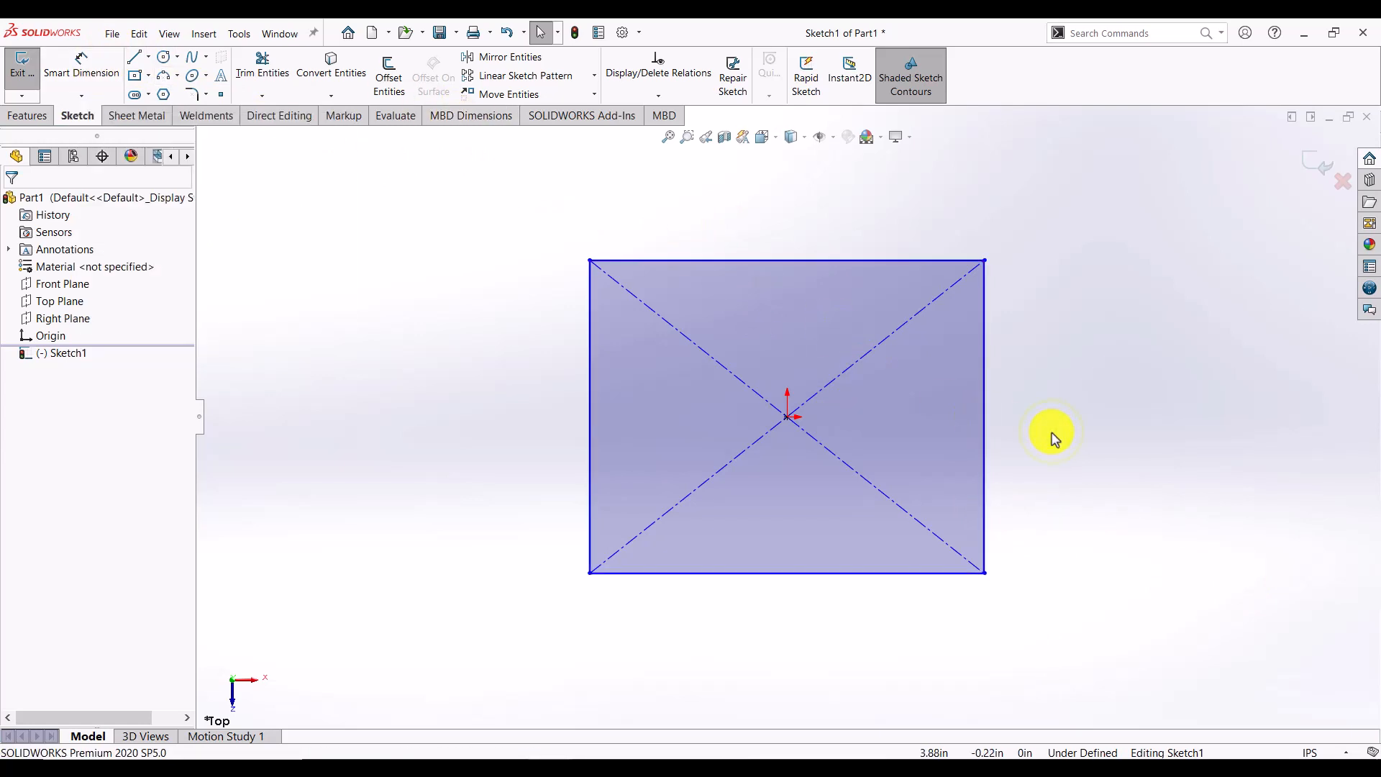
{"action": "right_click_drag", "start_coordinate": [1053, 426], "coordinate": [1056, 417]}
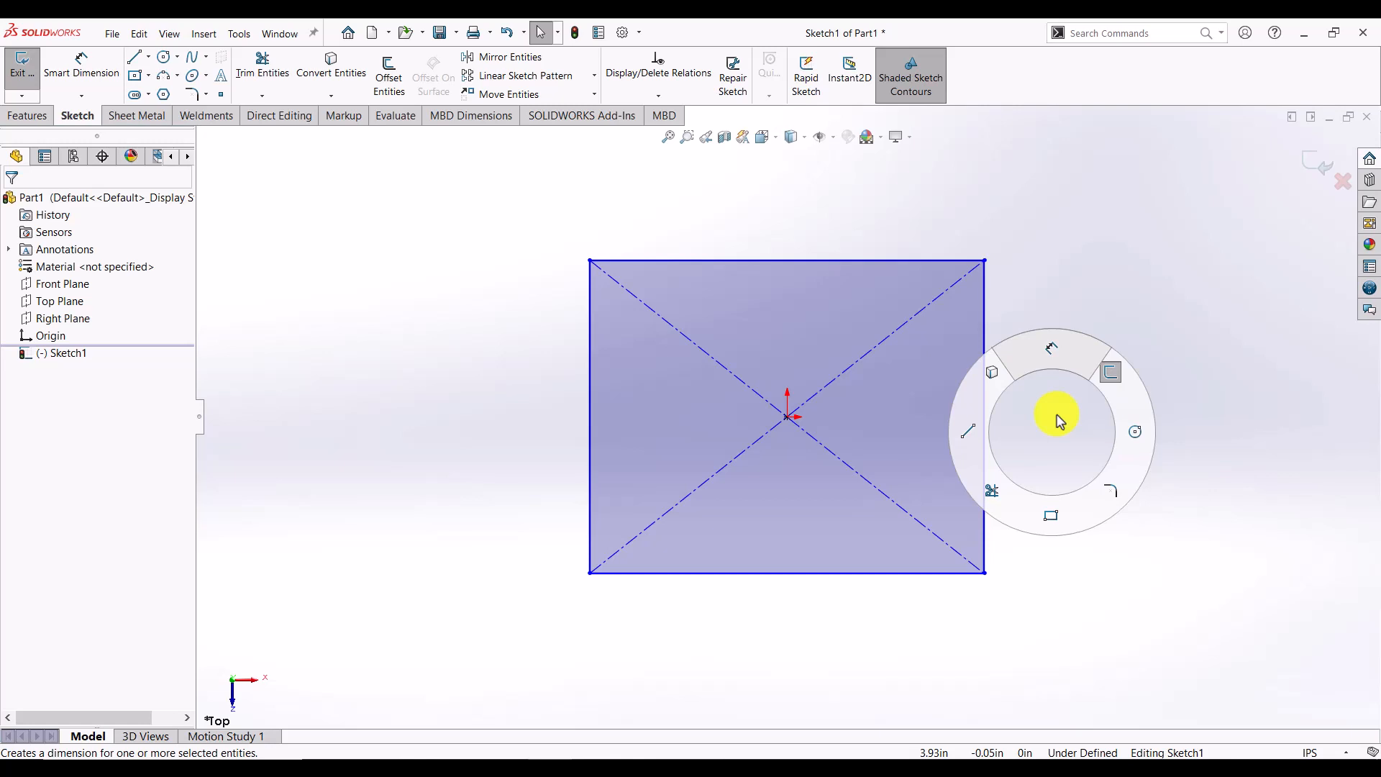
{"action": "left_click", "coordinate": [1050, 363]}
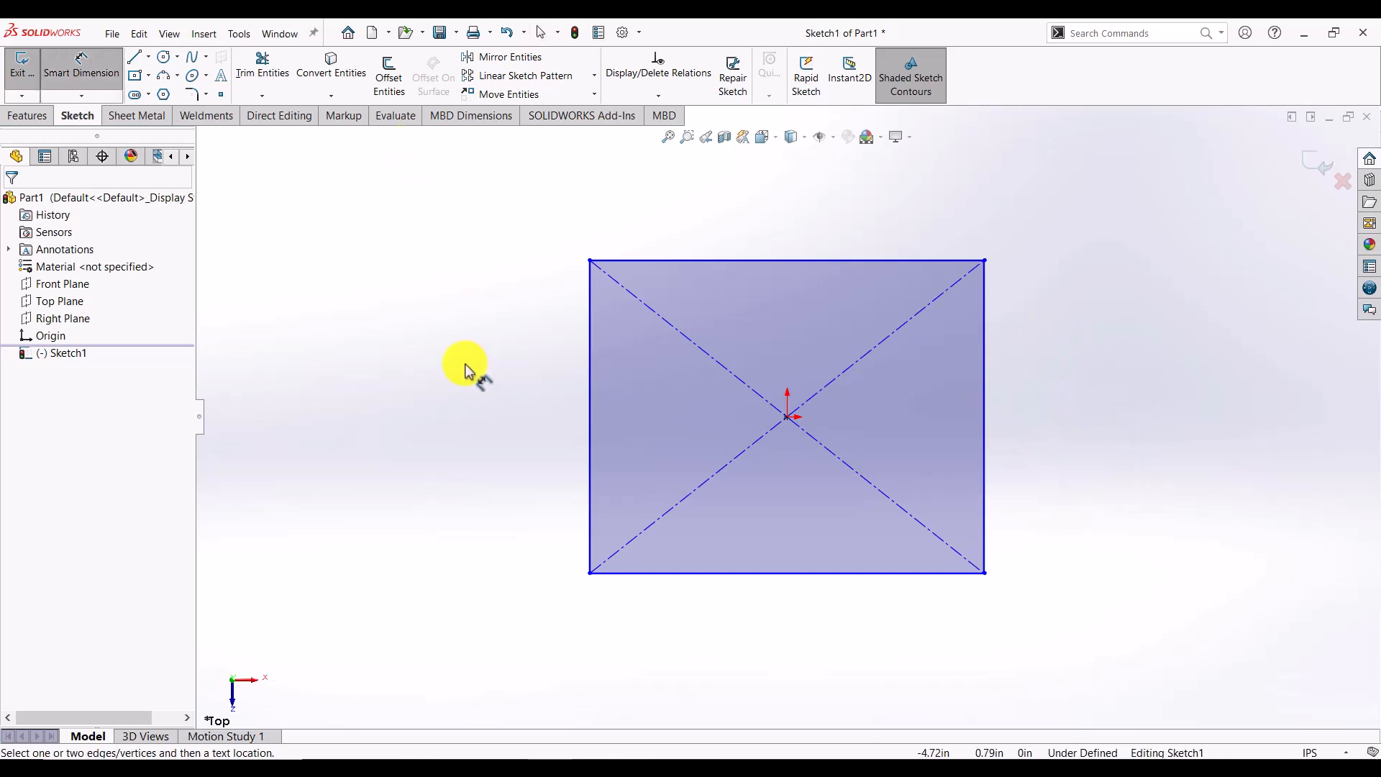
{"action": "key", "text": "Escape"}
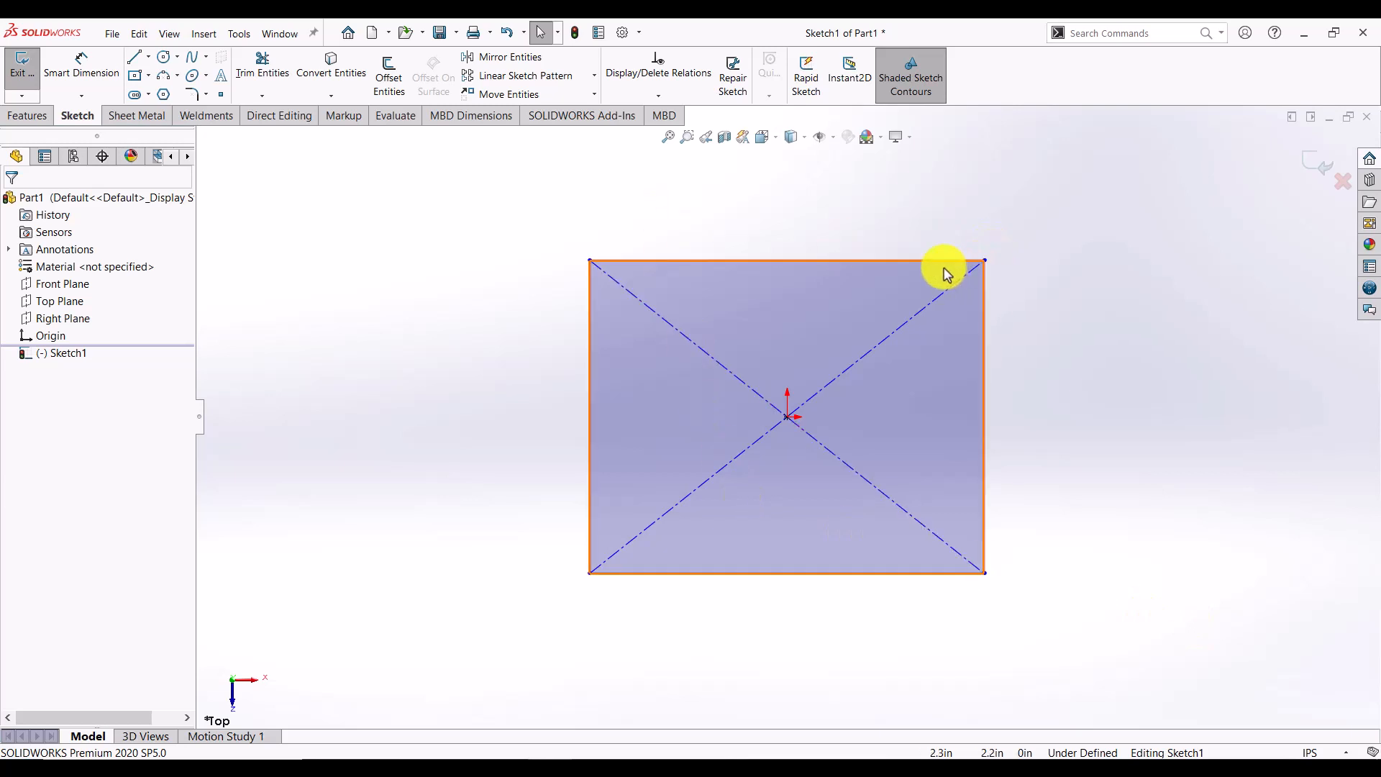
- Stretch the rectangle by its edges to about 8.65 in wide and 3.95 in high
{"action": "left_click_drag", "start_coordinate": [942, 261], "coordinate": [991, 280]}
{"action": "left_click_drag", "start_coordinate": [982, 361], "coordinate": [492, 421]}
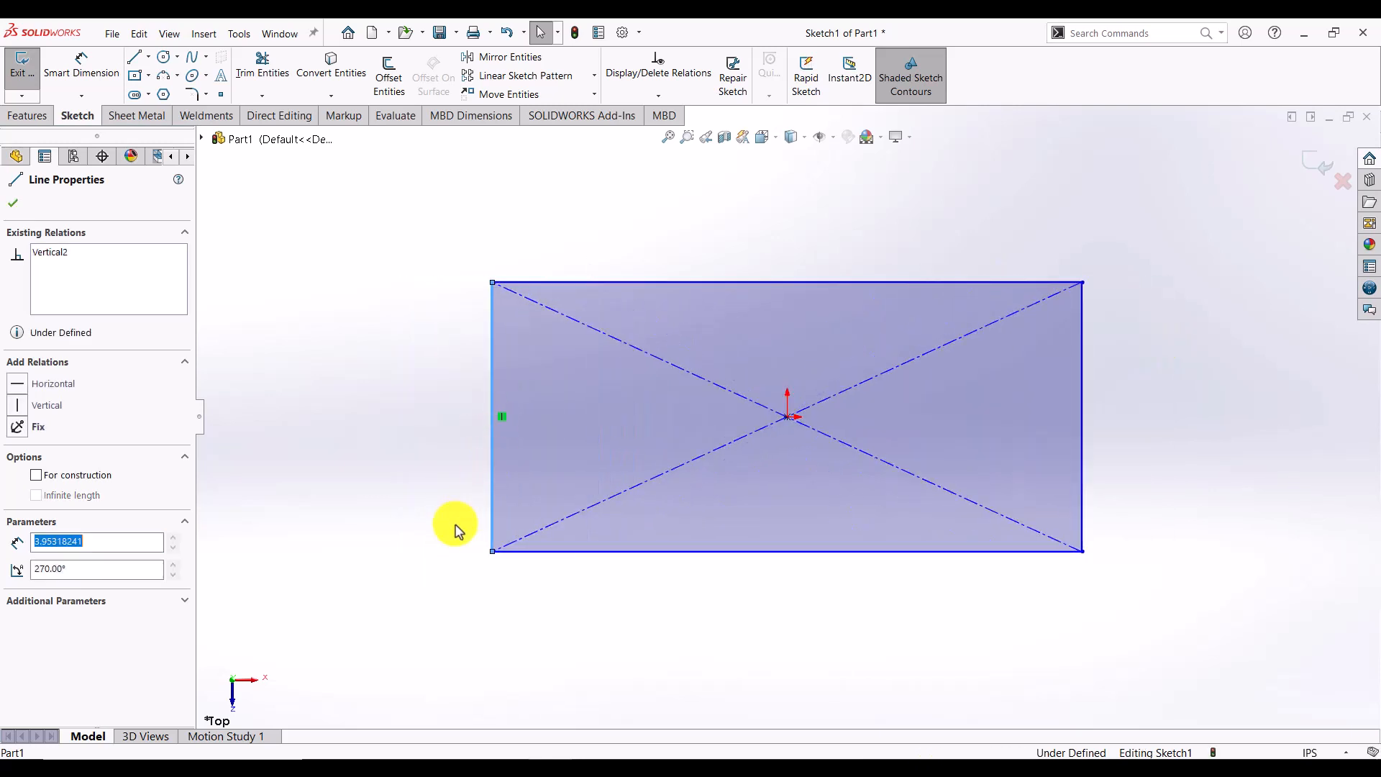
{"action": "left_click", "coordinate": [425, 466]}
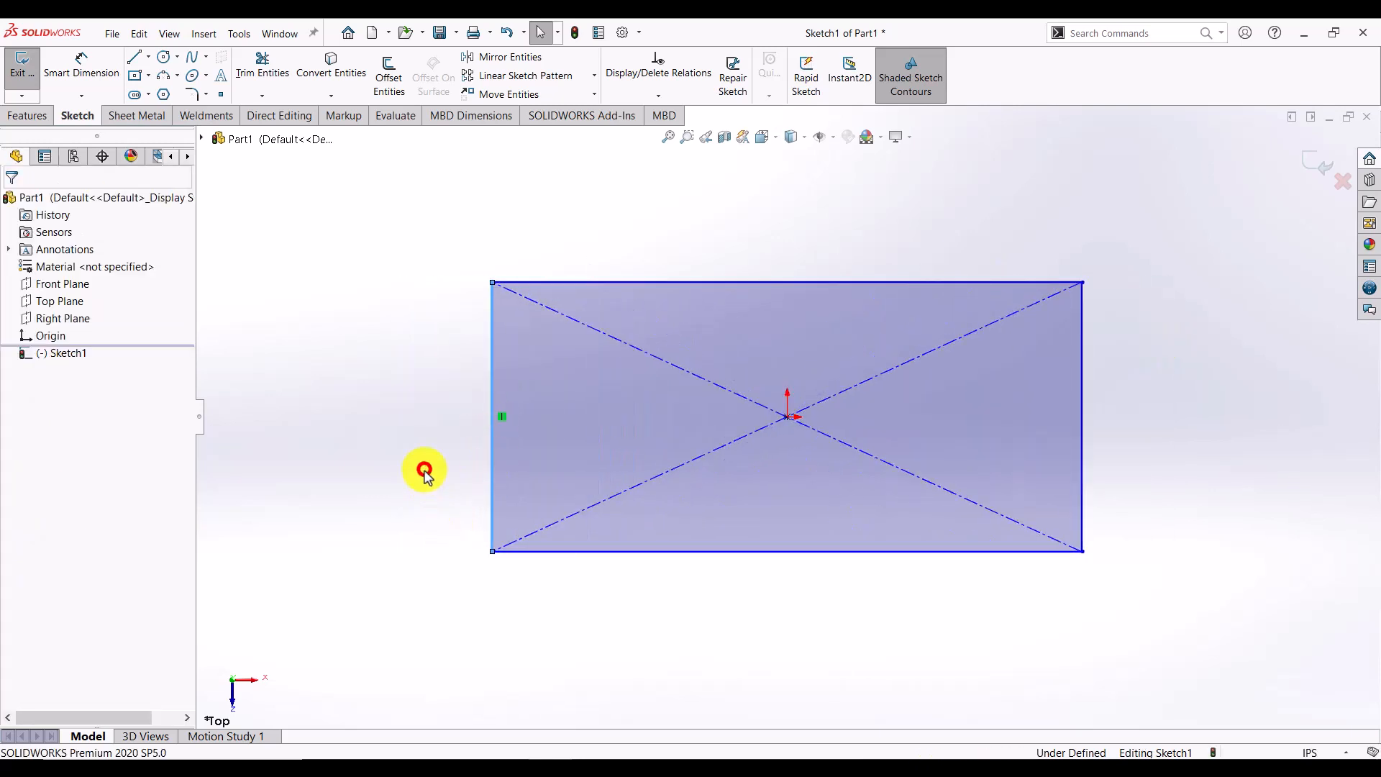
- Add a Smart Dimension of 10 in to the rectangle's top edge, placed above it
{"action": "left_click", "coordinate": [83, 73]}
{"action": "left_click", "coordinate": [745, 281]}
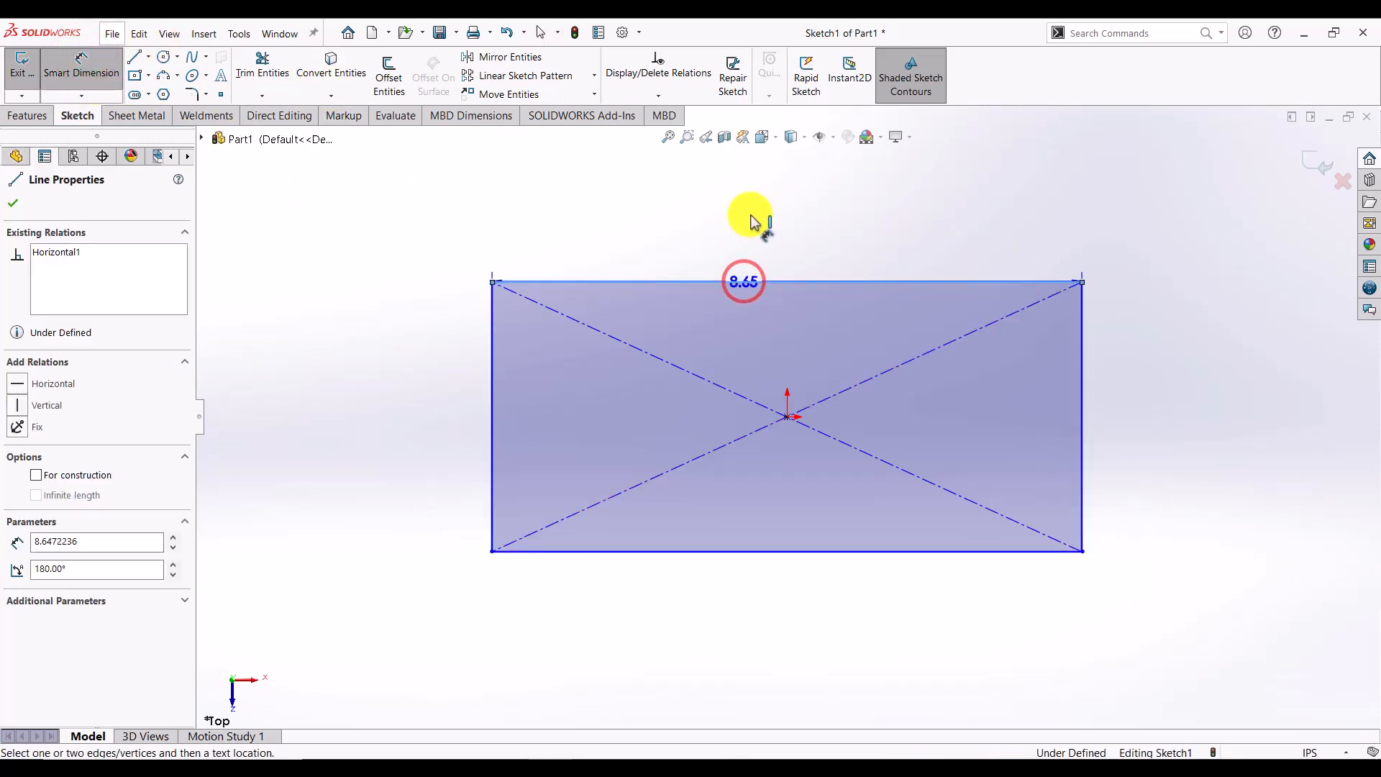
{"action": "left_click", "coordinate": [748, 214]}
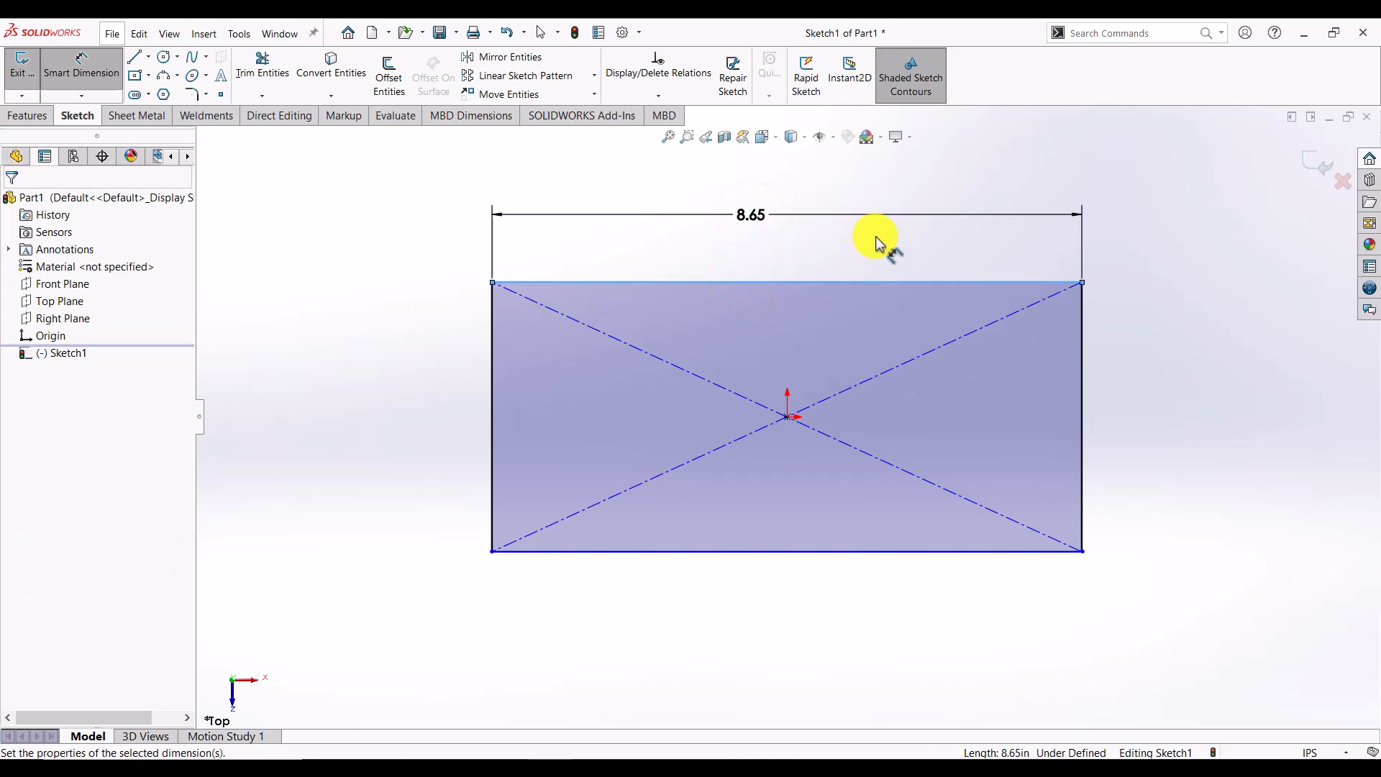
{"action": "type", "text": "10"}
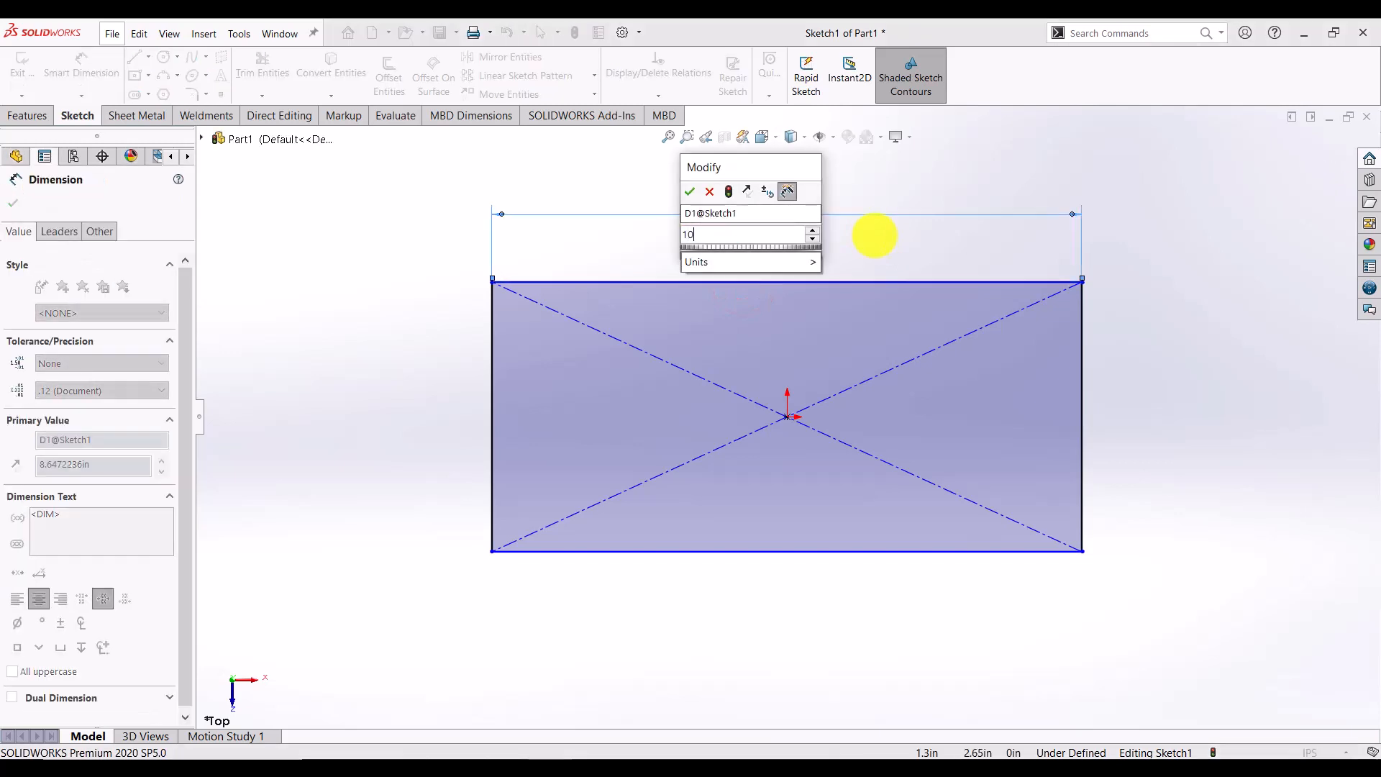
{"action": "key", "text": "Return"}
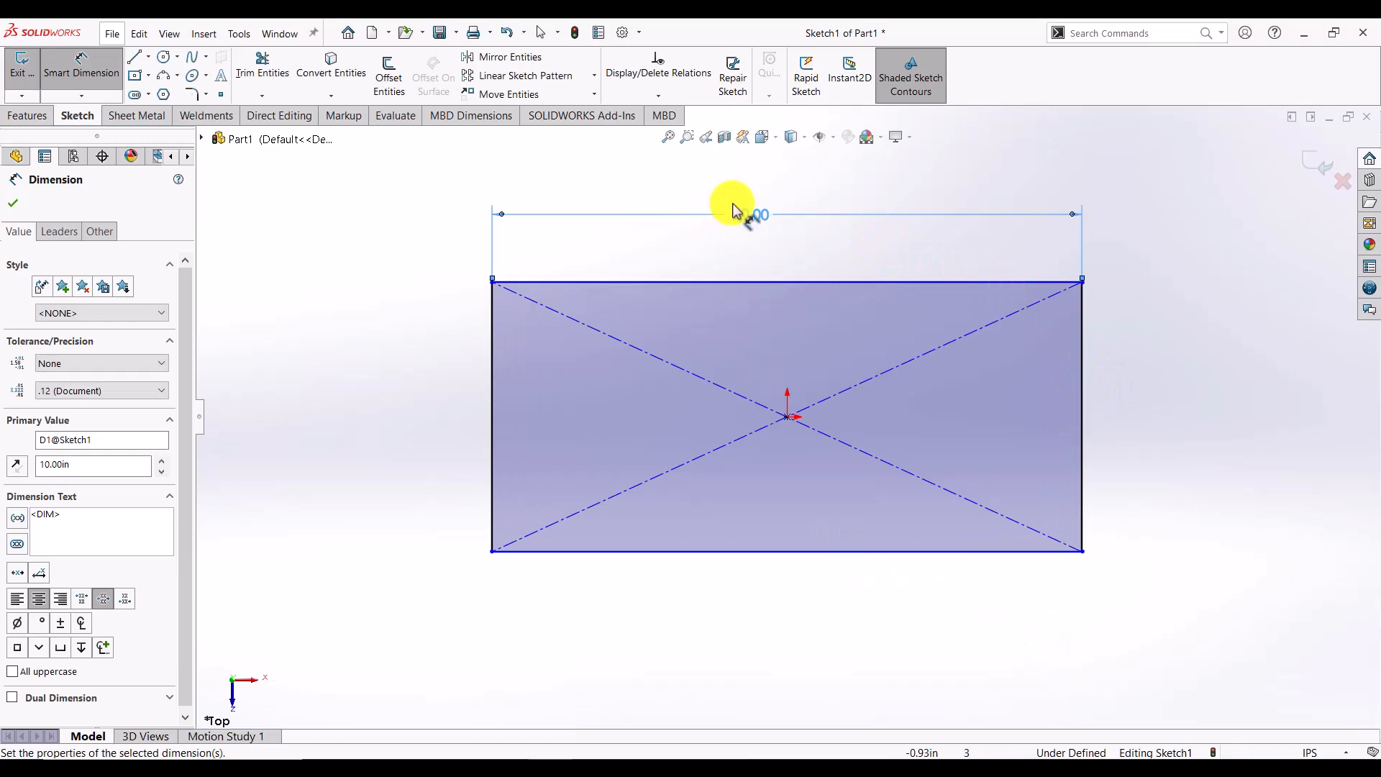
- Try to add a second width dimension on the rectangle's bottom edge
{"action": "left_click", "coordinate": [948, 550]}
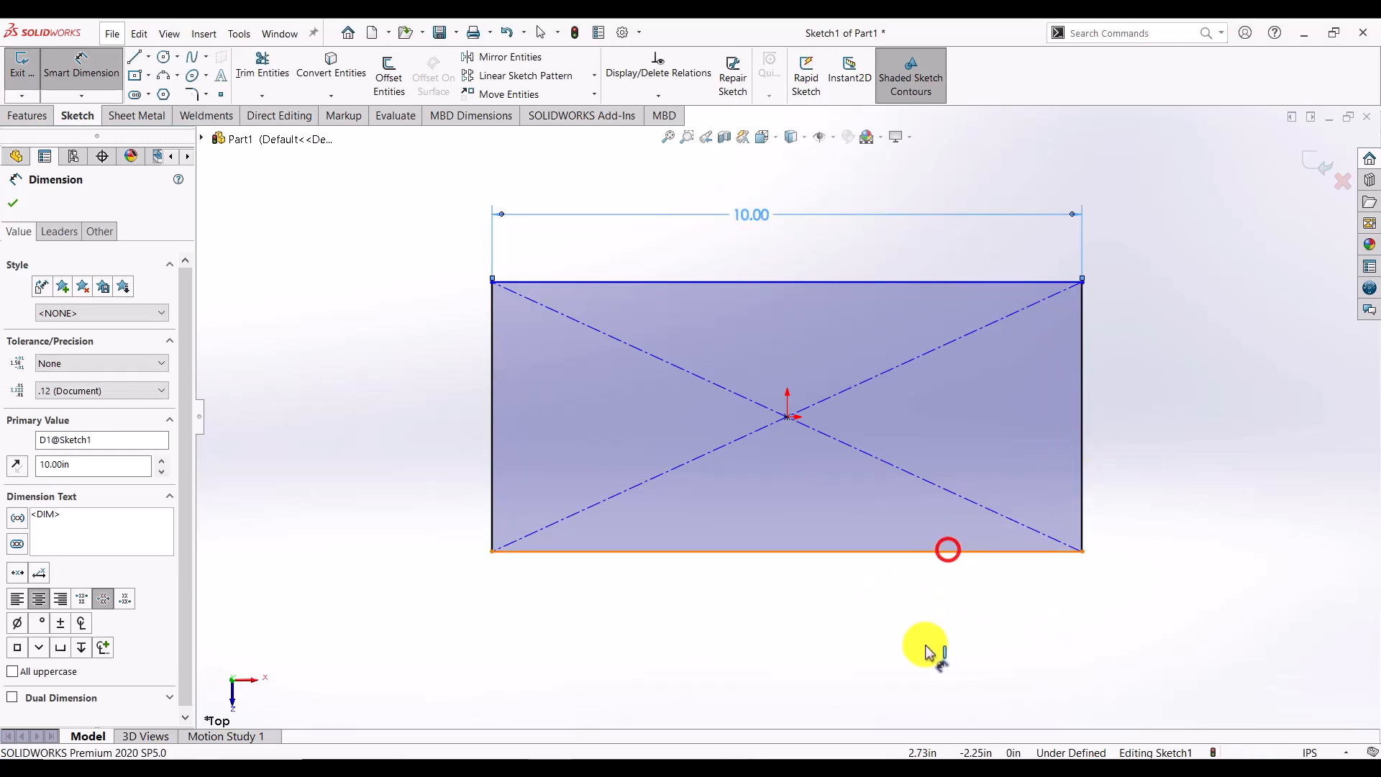
{"action": "left_click", "coordinate": [839, 651]}
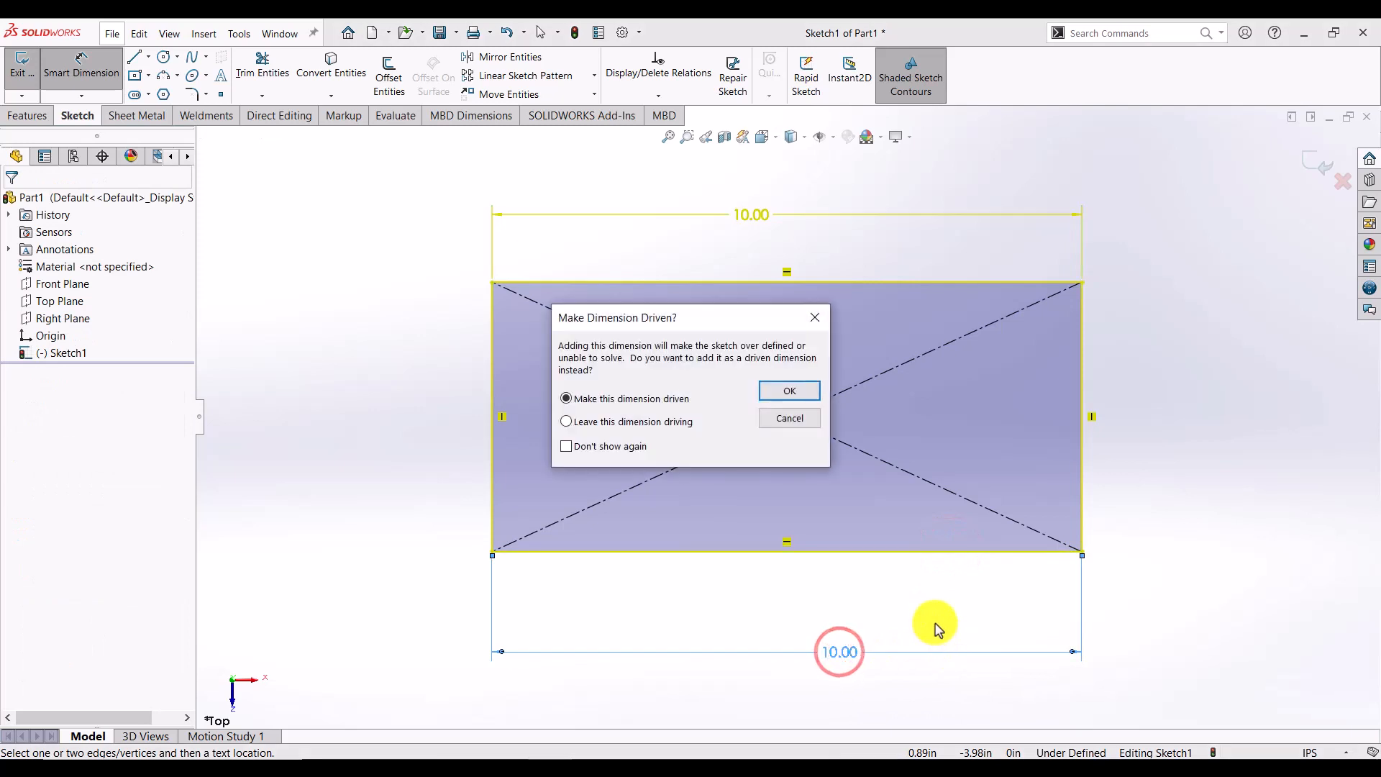
{"action": "left_click", "coordinate": [787, 418]}
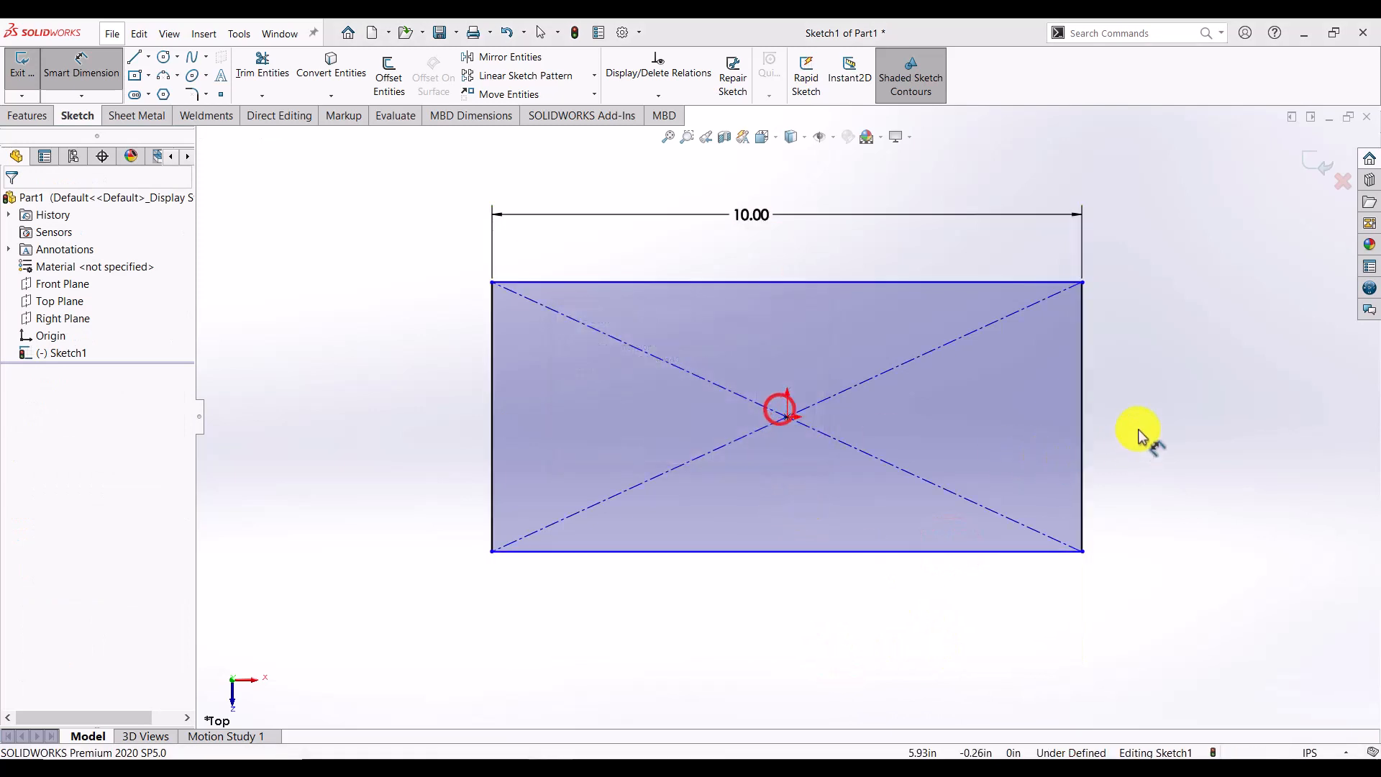
- Dimension the rectangle's right edge at 10 in and move the width dimension below the bottom edge
{"action": "left_click", "coordinate": [1079, 386]}
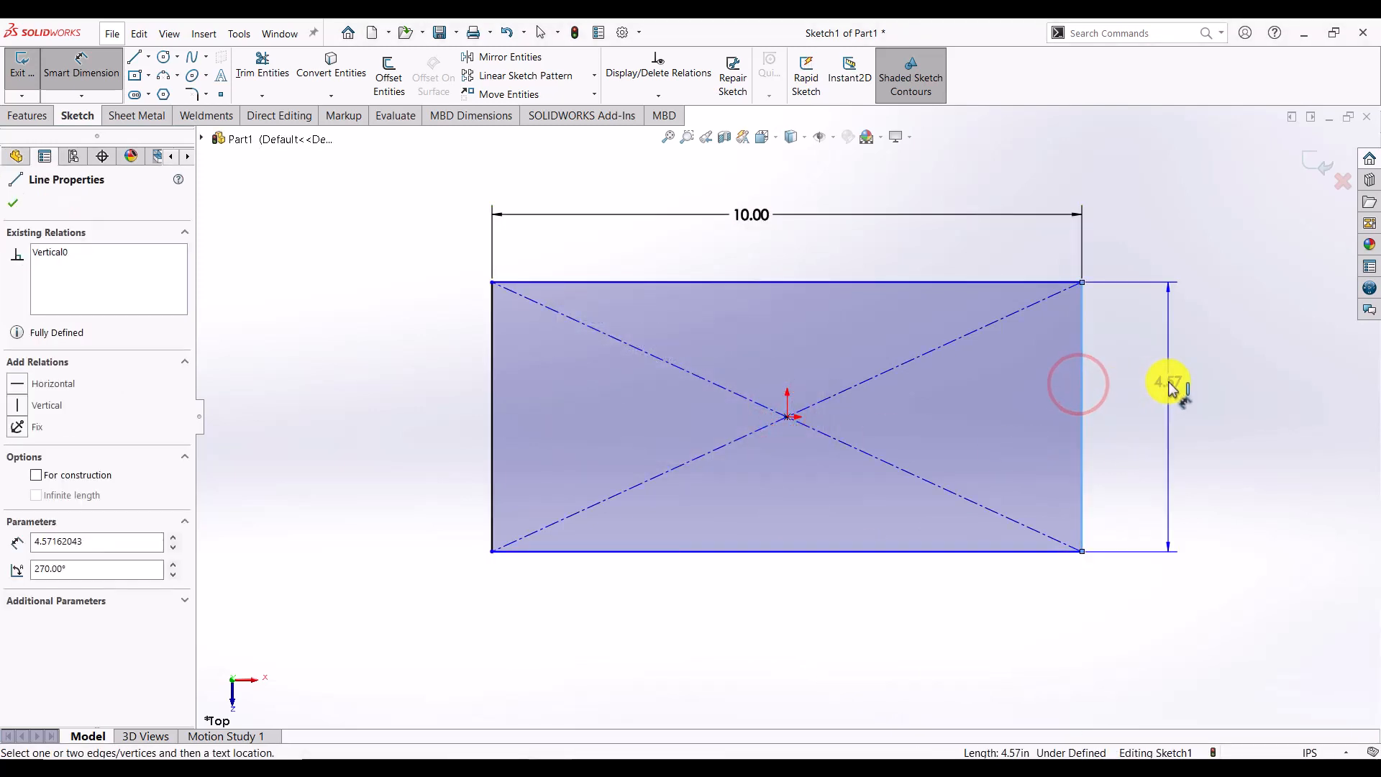
{"action": "left_click", "coordinate": [1170, 388]}
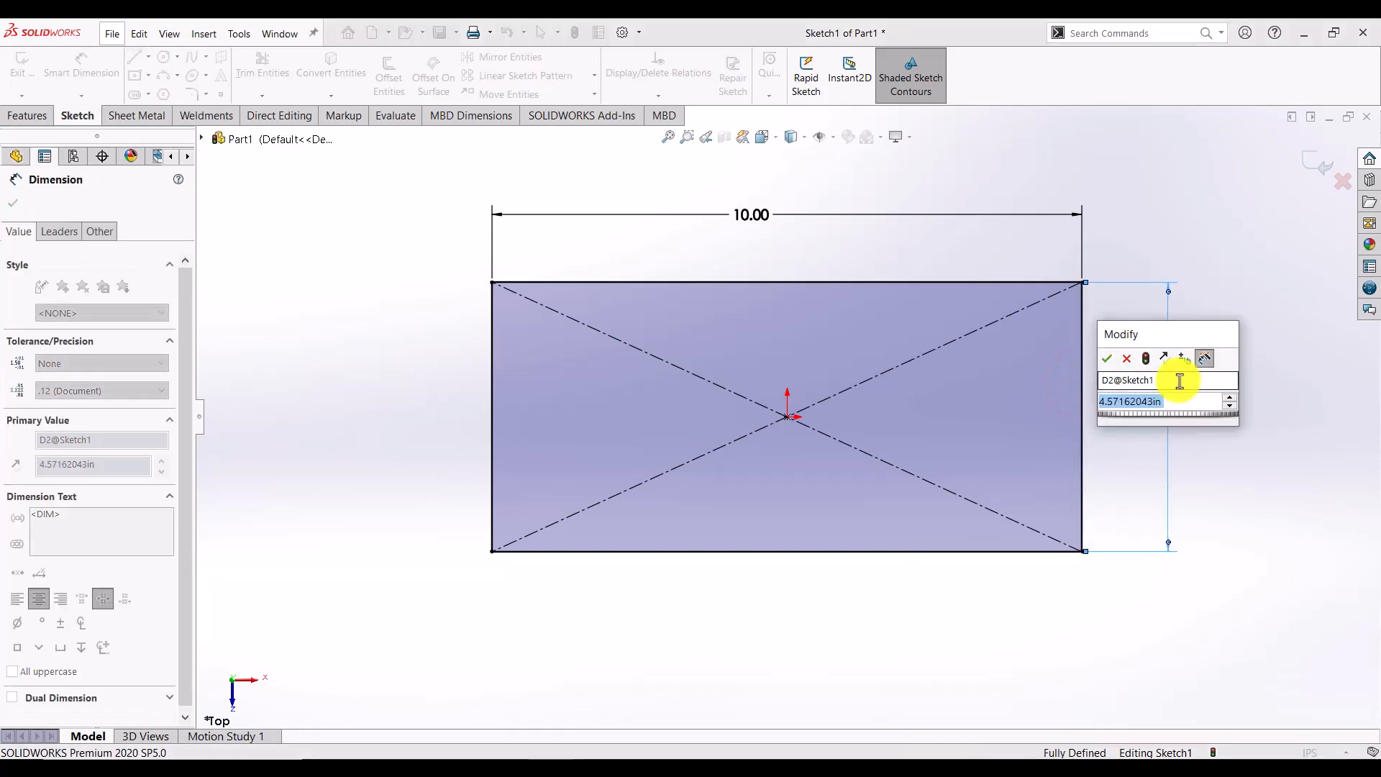
{"action": "type", "text": "10"}
{"action": "key", "text": "Return"}
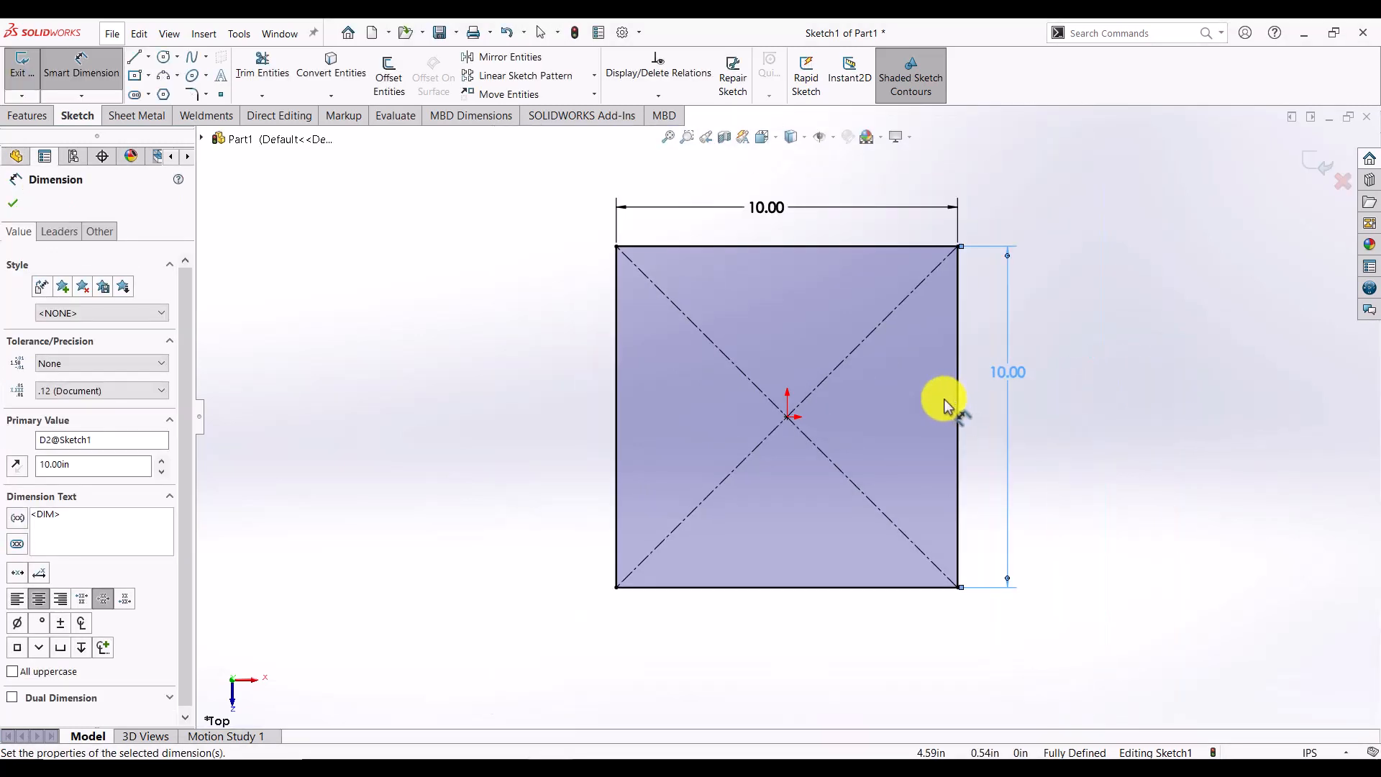
{"action": "scroll", "coordinate": [945, 407], "scroll_direction": "down", "scroll_amount": 3}
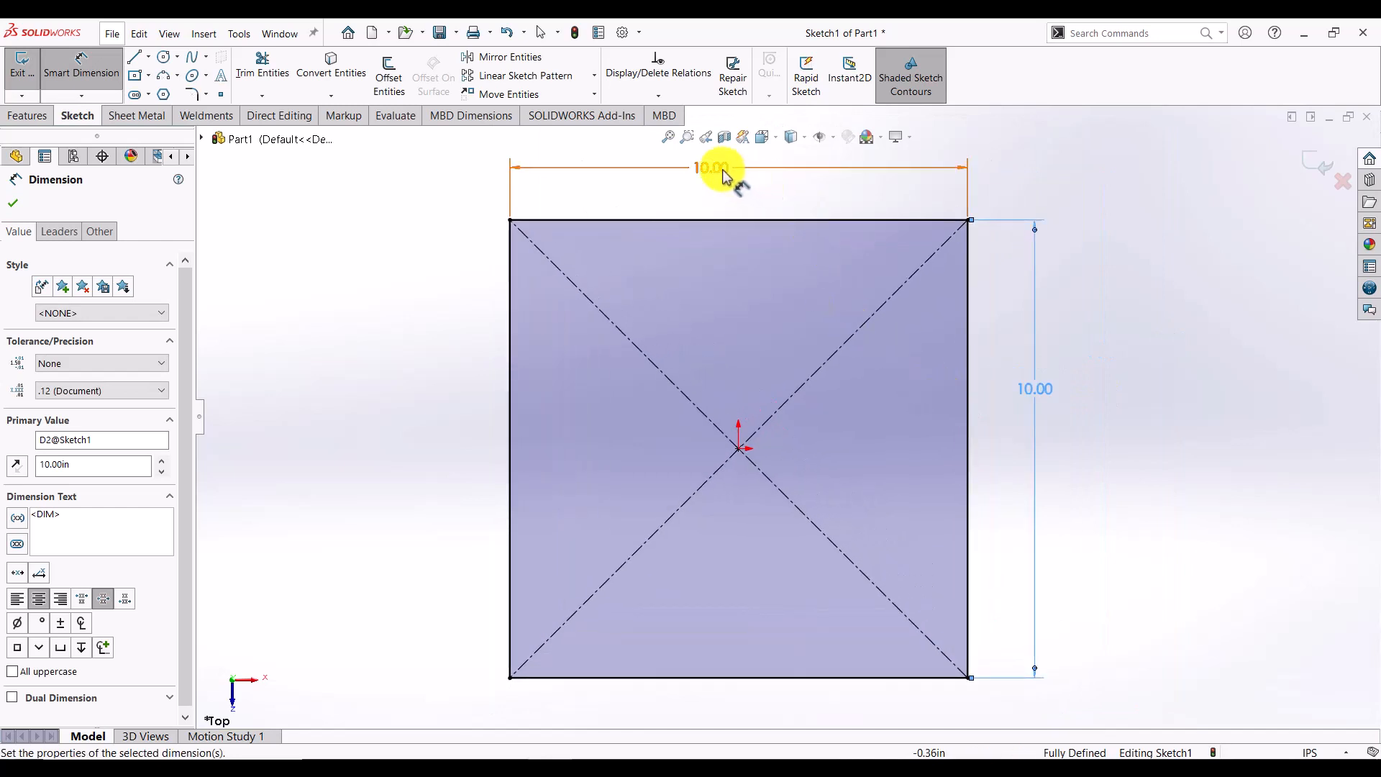
{"action": "mouse_move", "coordinate": [724, 176]}
{"action": "left_mouse_down"}
{"action": "mouse_move", "coordinate": [746, 641]}
{"action": "mouse_move", "coordinate": [792, 697]}
{"action": "mouse_move", "coordinate": [777, 715]}
{"action": "left_mouse_up"}
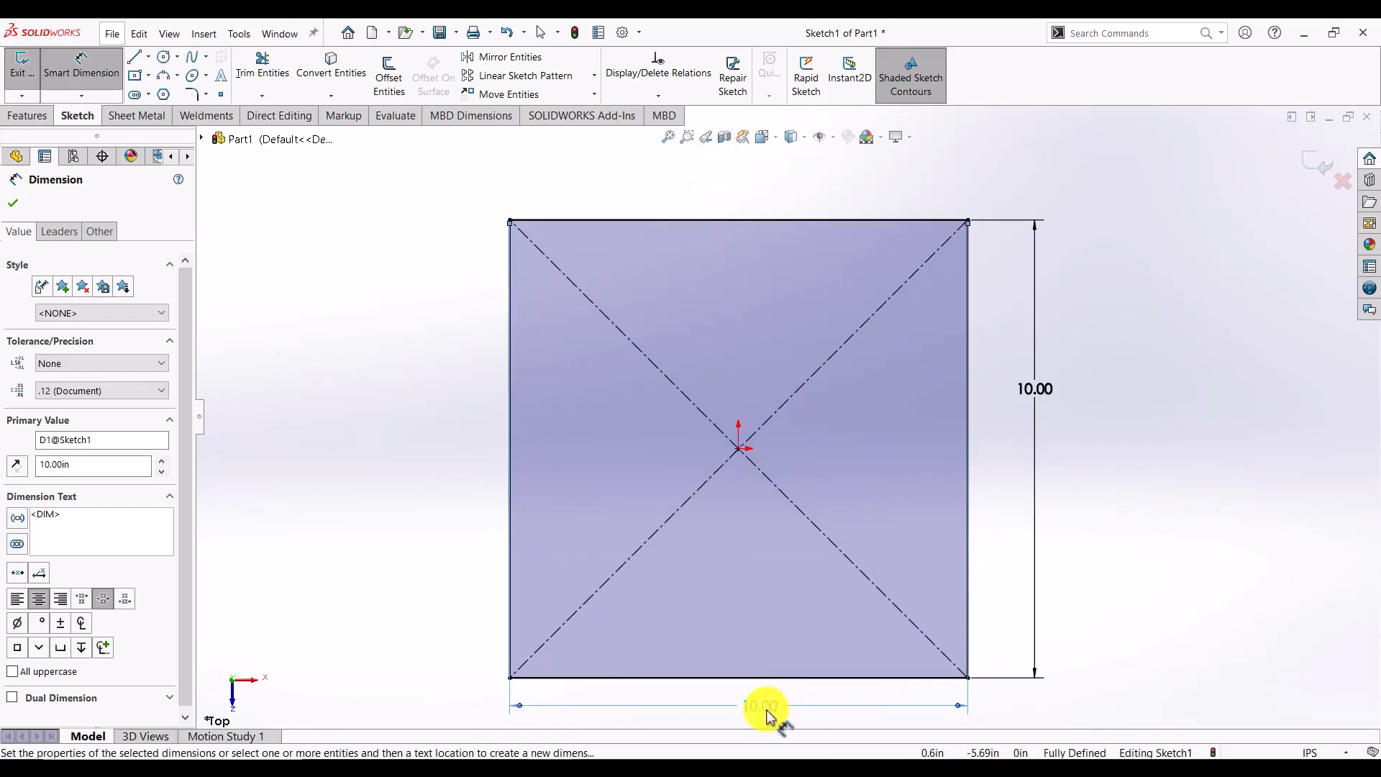
- Set the rectangle's width dimension to 5 in and exit the sketch
{"action": "double_click", "coordinate": [766, 712]}
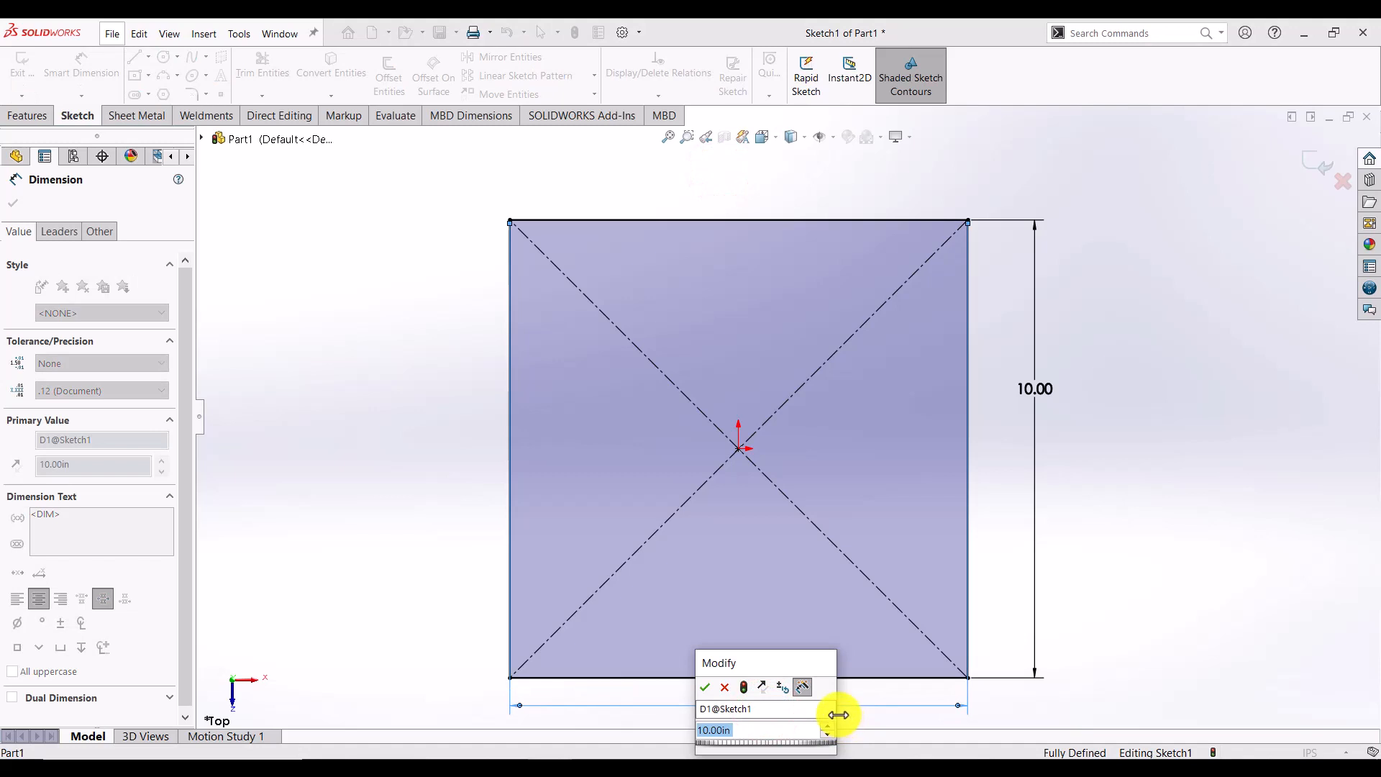
{"action": "type", "text": "5"}
{"action": "key", "text": "Return"}
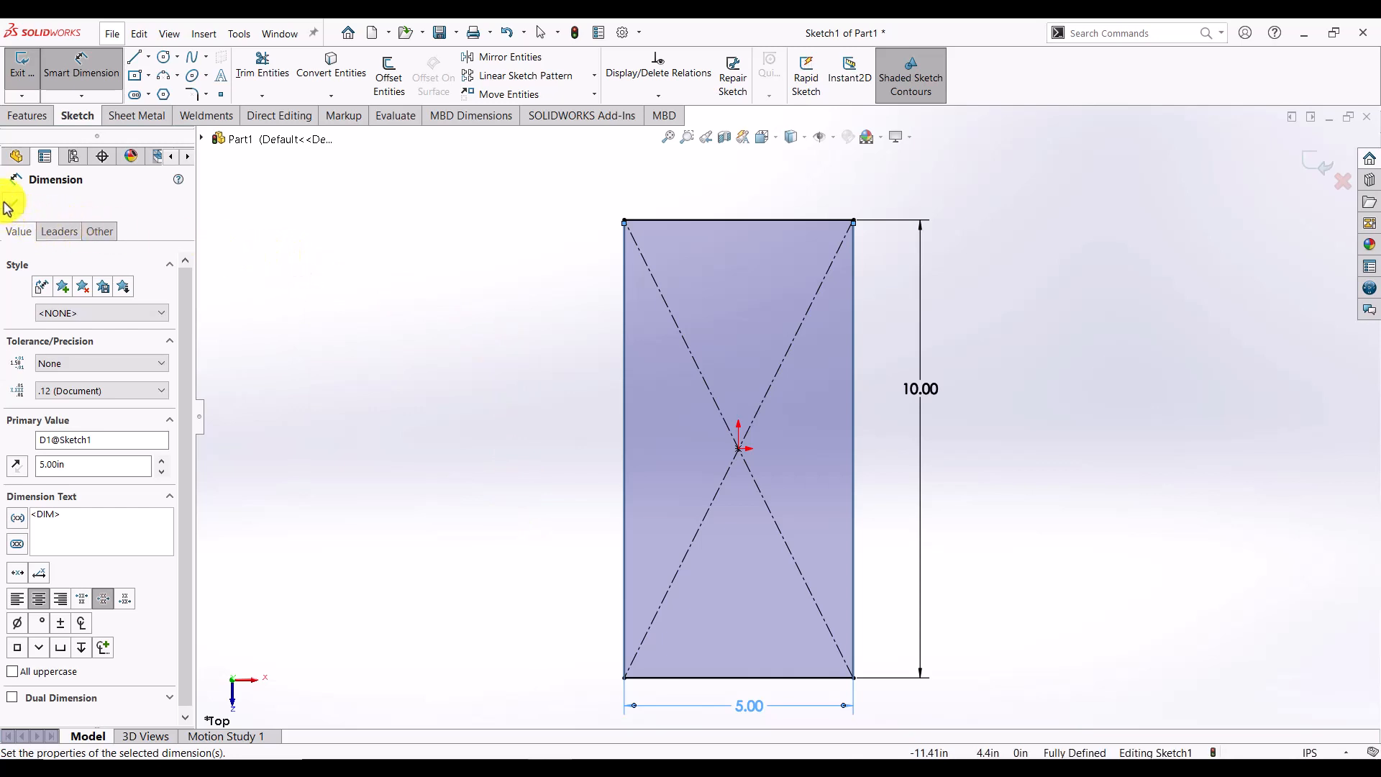
{"action": "left_click", "coordinate": [1323, 160]}
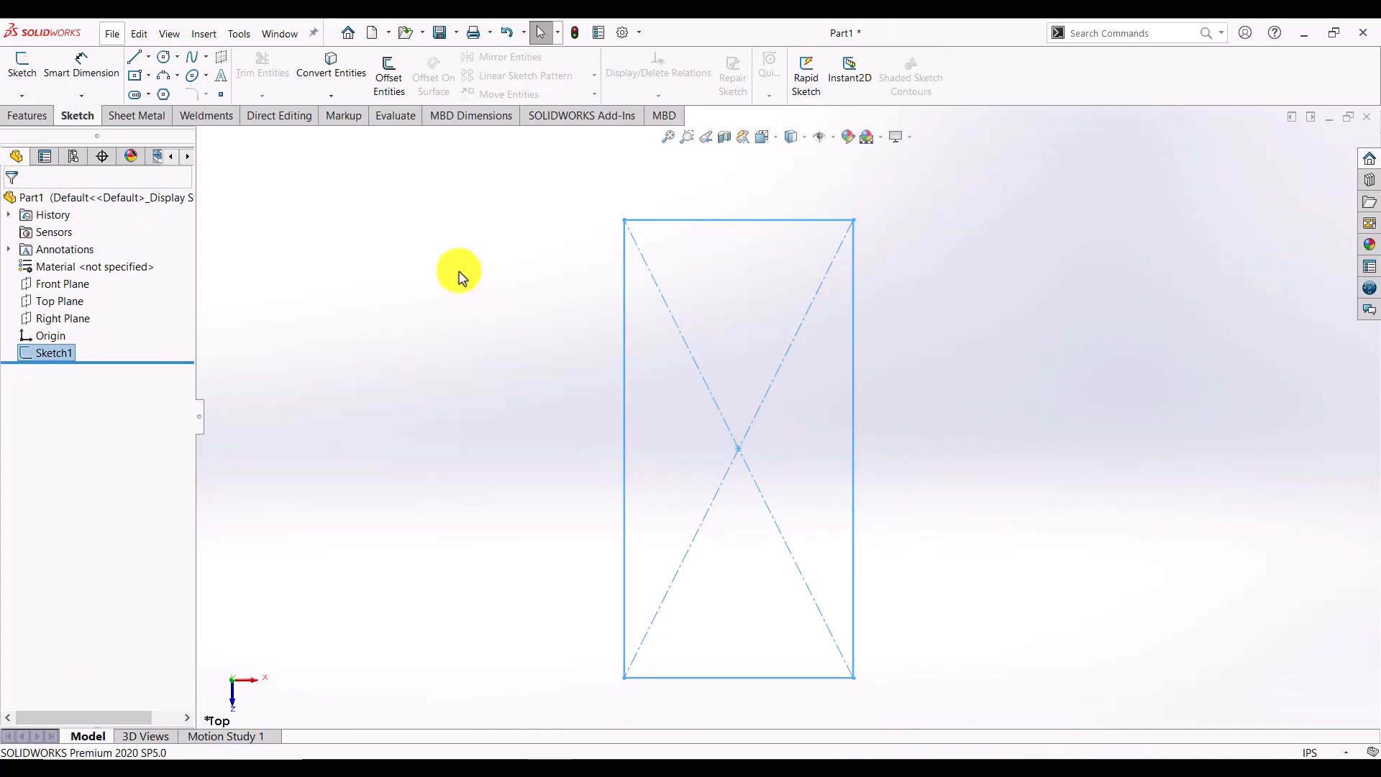
{"action": "scroll", "coordinate": [873, 533], "scroll_direction": "down", "scroll_amount": 2}
{"action": "scroll", "coordinate": [659, 525], "scroll_direction": "up", "scroll_amount": 5}
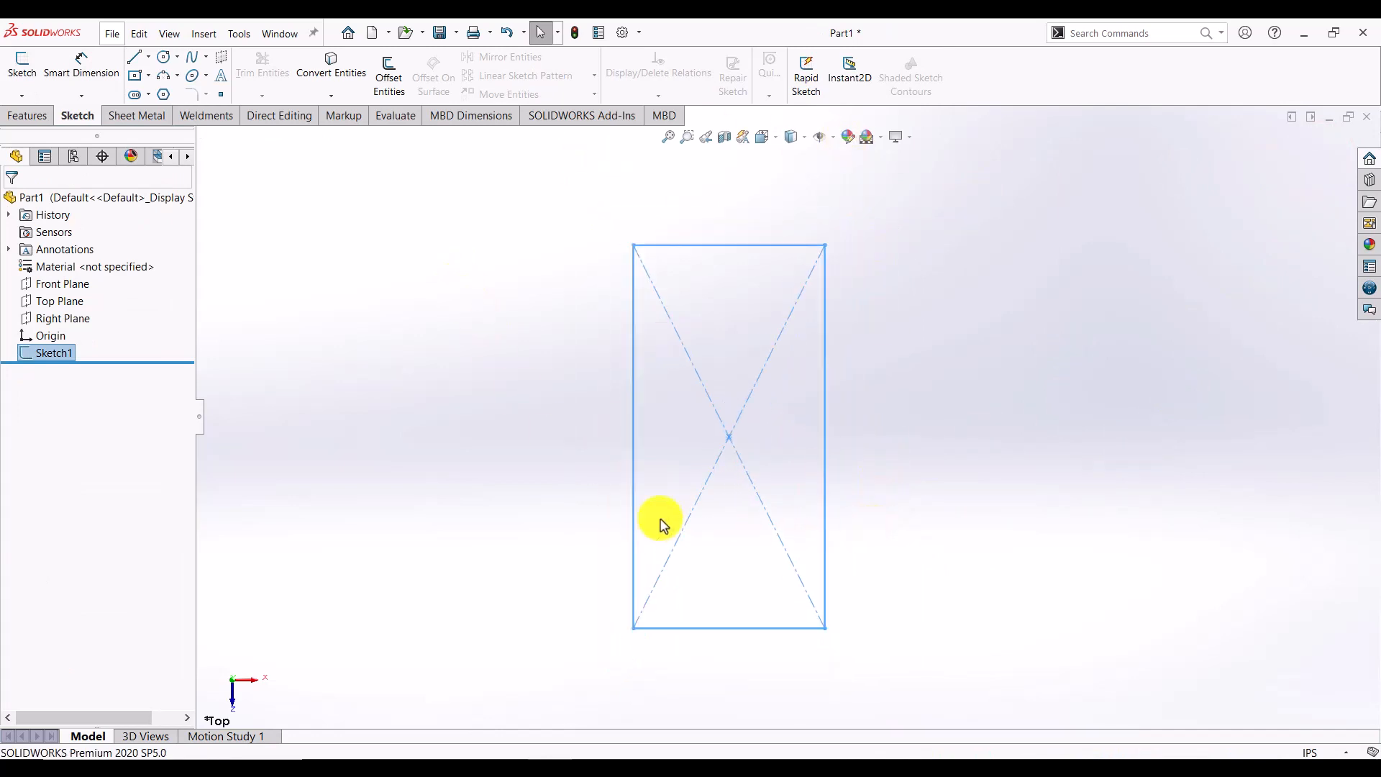
{"action": "left_click", "coordinate": [16, 122]}
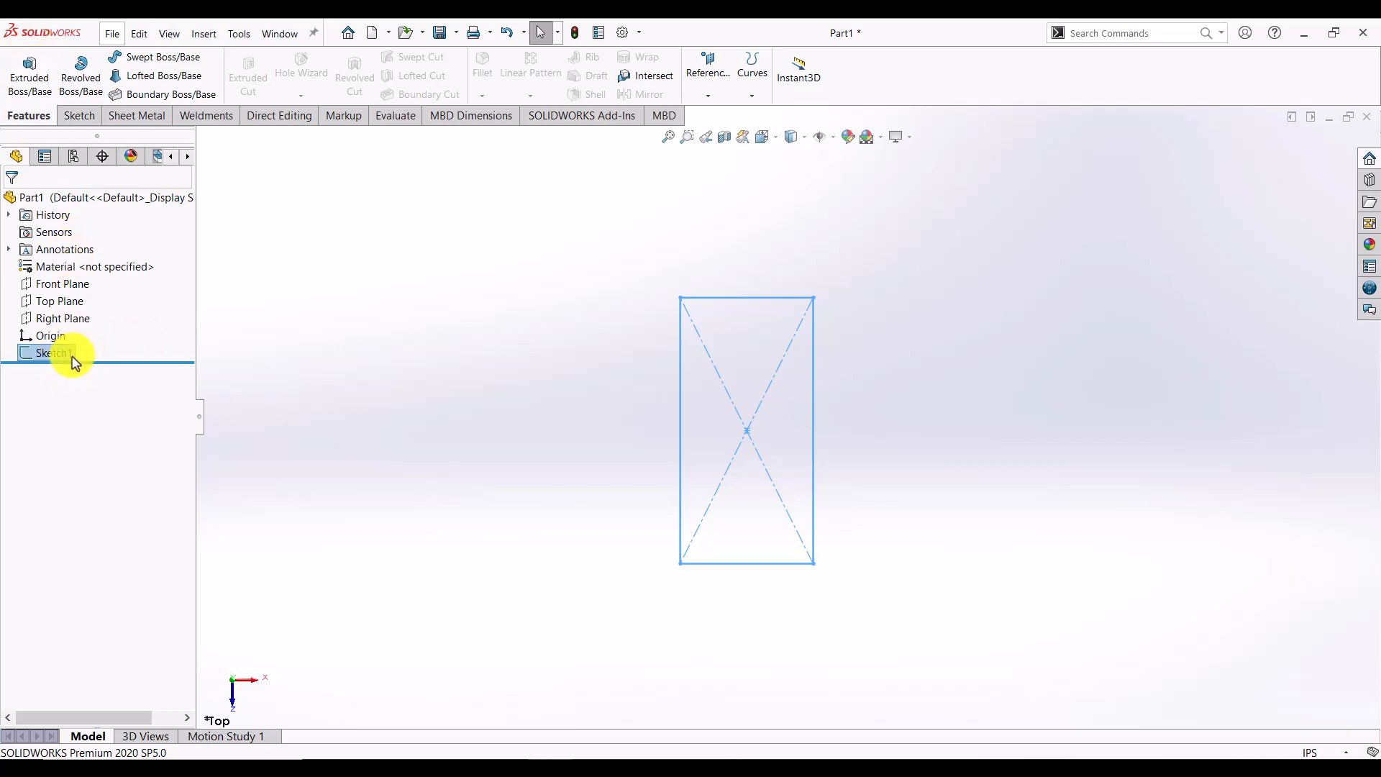
{"action": "left_click", "coordinate": [70, 355]}
{"action": "left_click", "coordinate": [52, 78]}
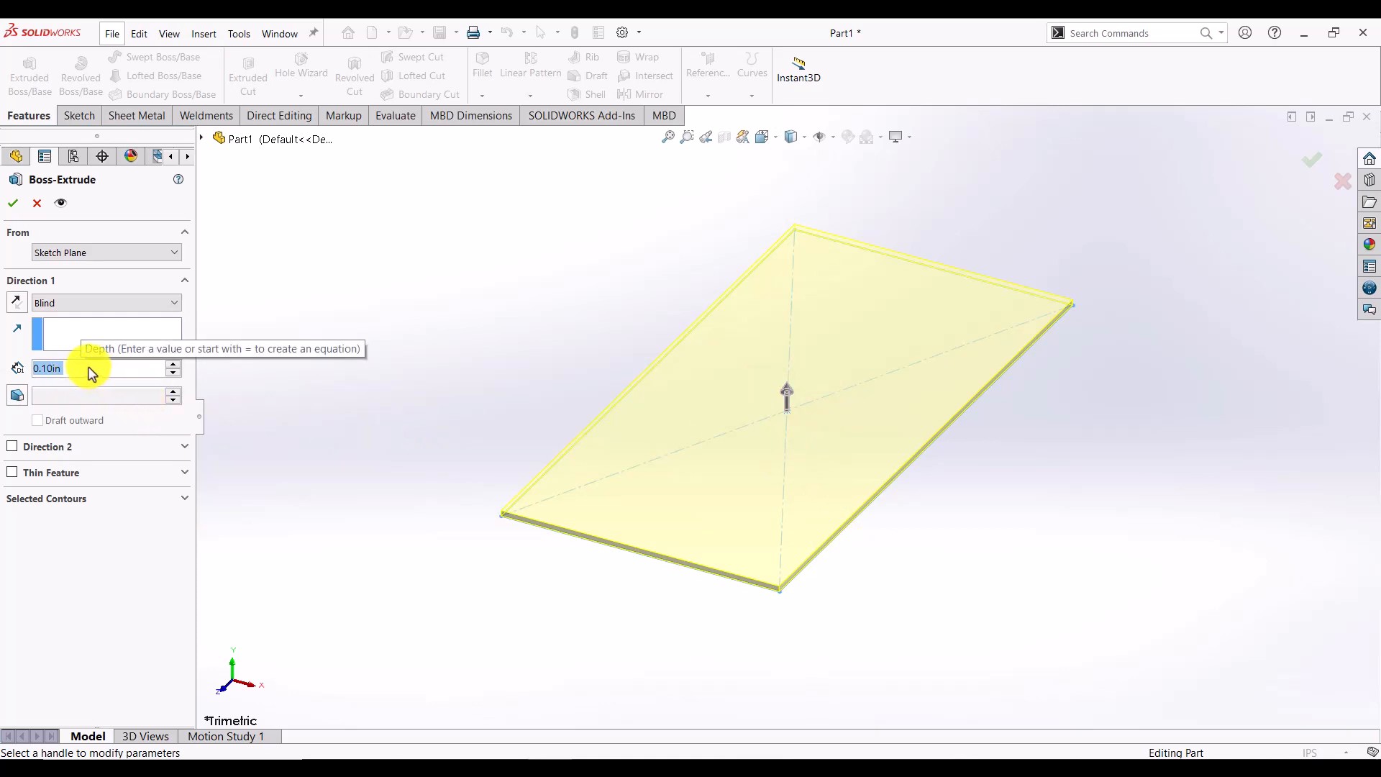
{"action": "left_click", "coordinate": [789, 397]}
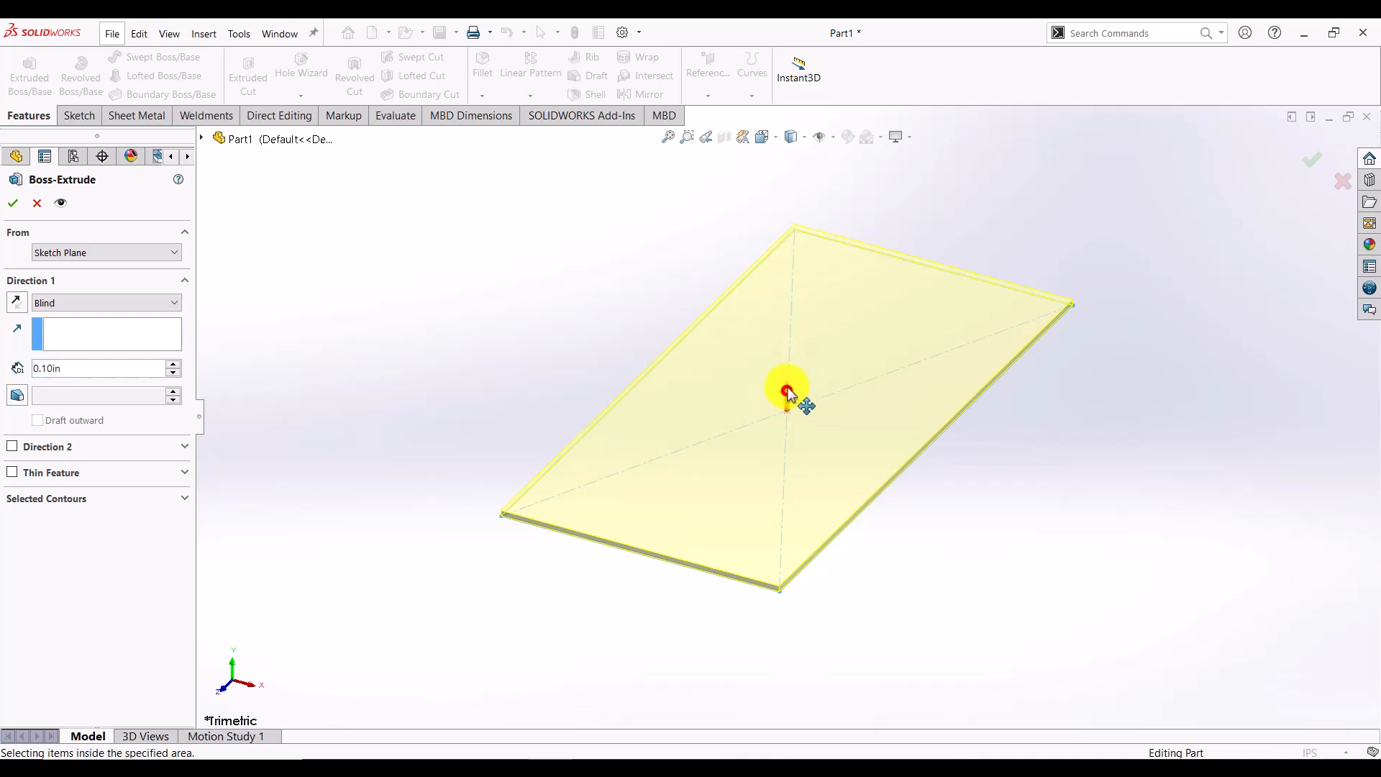
{"action": "left_click", "coordinate": [787, 392]}
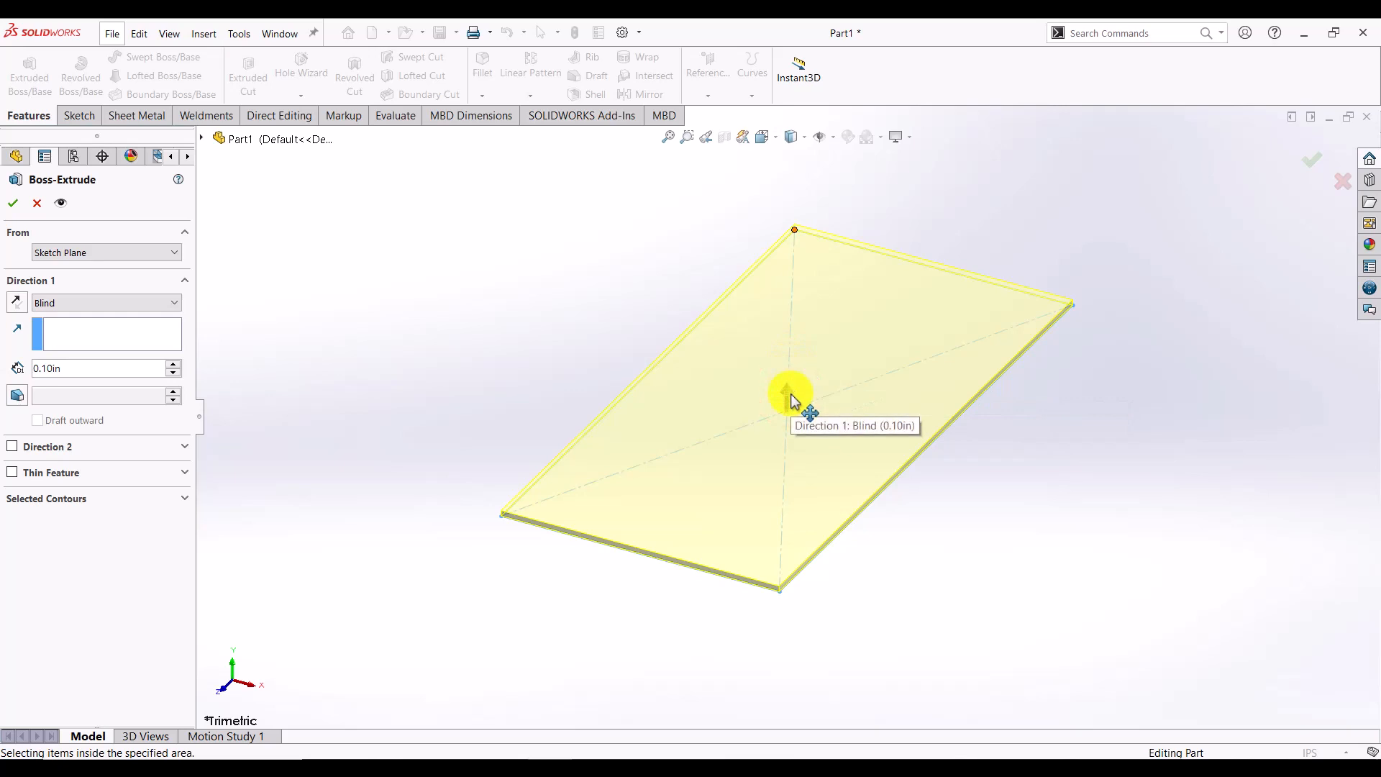
{"action": "key", "text": "Escape"}
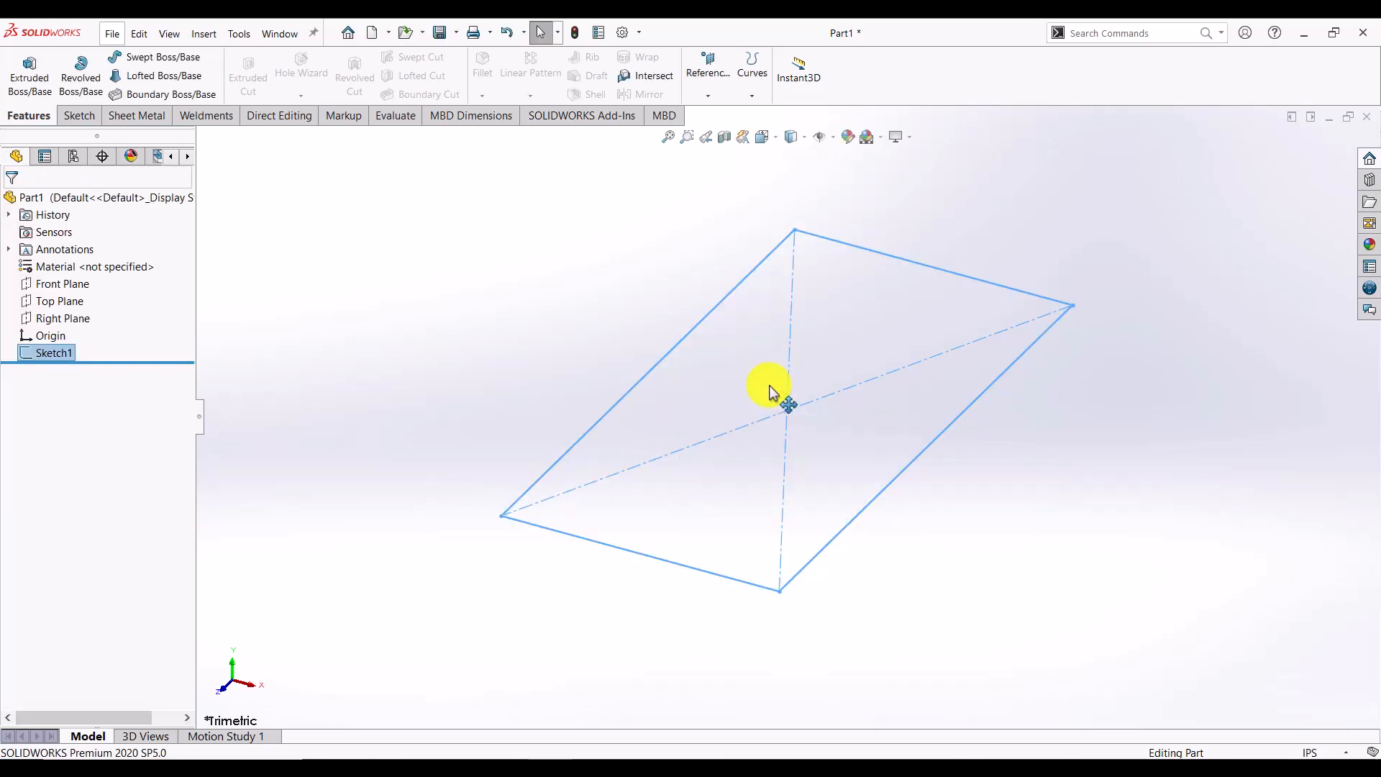
- Start a Blind Extruded Boss/Base of the rectangle sketch and pull its depth up to about 4.15 in
{"action": "left_click", "coordinate": [29, 70]}
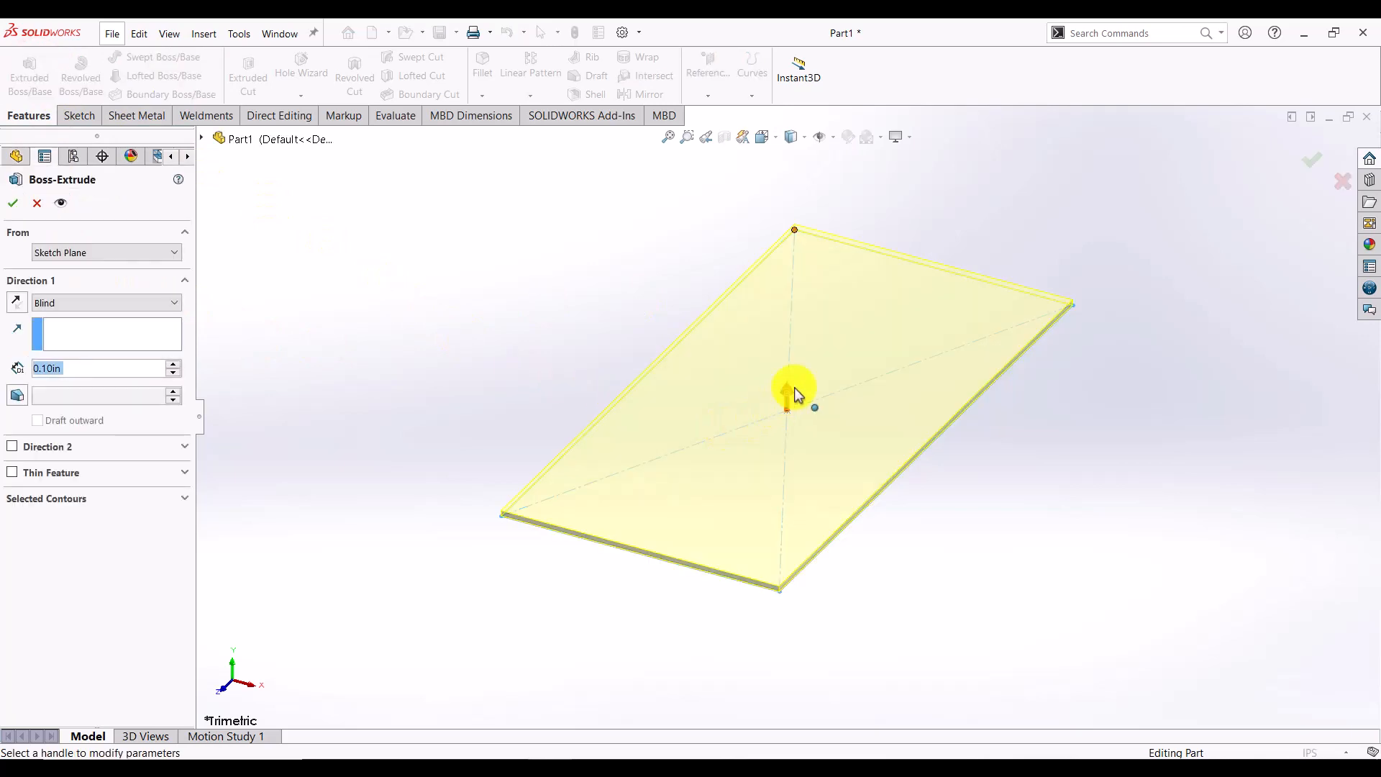
{"action": "left_click_drag", "start_coordinate": [787, 398], "coordinate": [803, 321]}
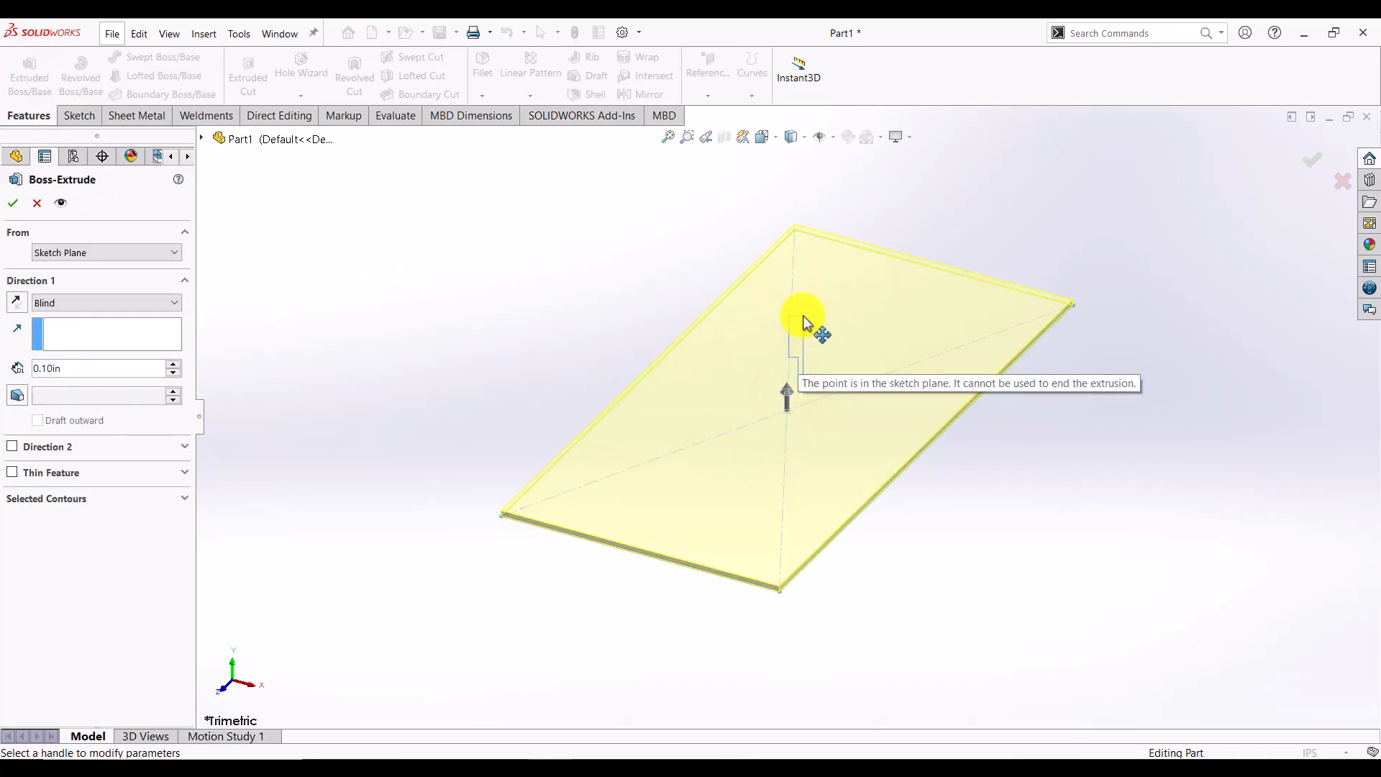
{"action": "left_click_drag", "start_coordinate": [803, 321], "coordinate": [803, 200]}
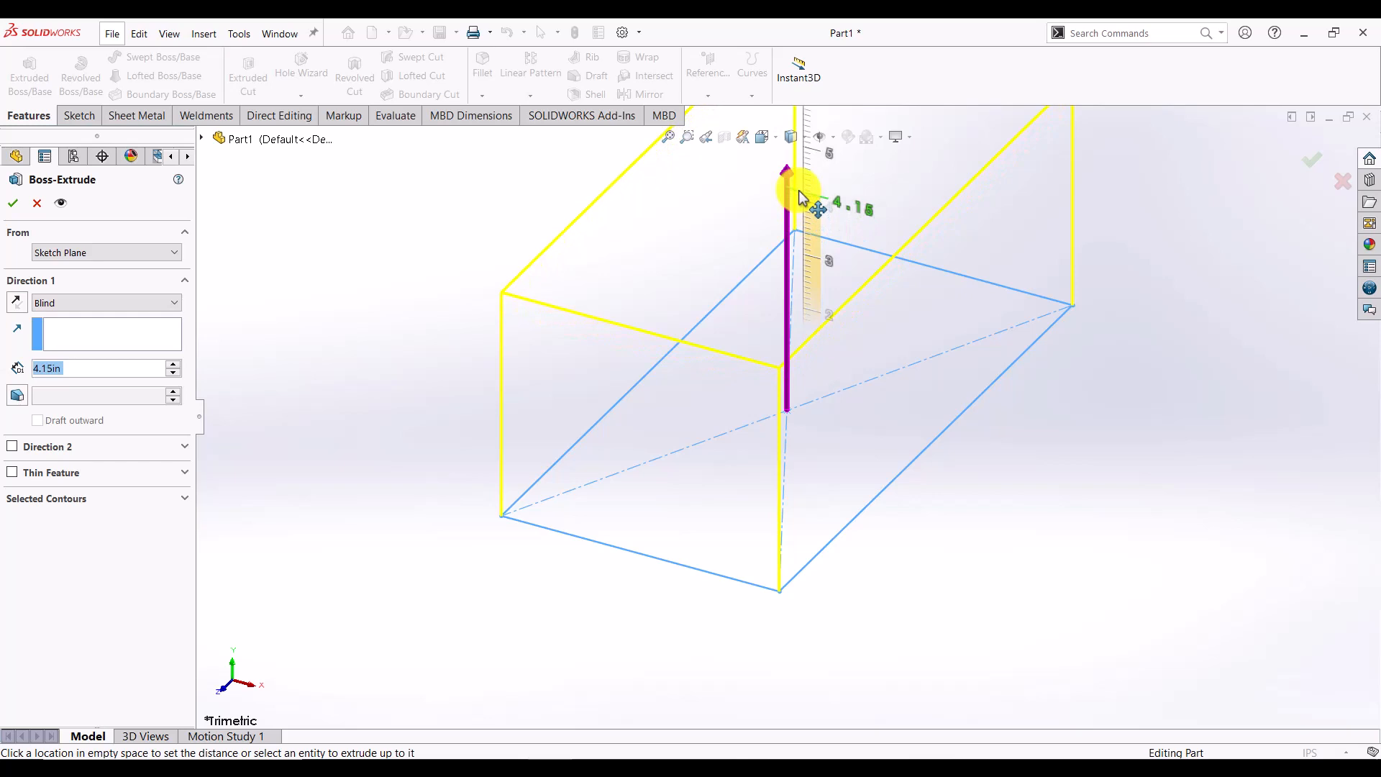
{"action": "left_click", "coordinate": [799, 192]}
- Pull the extrusion's depth handle upward until it snaps to 12 in on the ruler
{"action": "scroll", "coordinate": [829, 263], "scroll_direction": "up", "scroll_amount": 3}
{"action": "scroll", "coordinate": [833, 274], "scroll_direction": "up", "scroll_amount": 3}
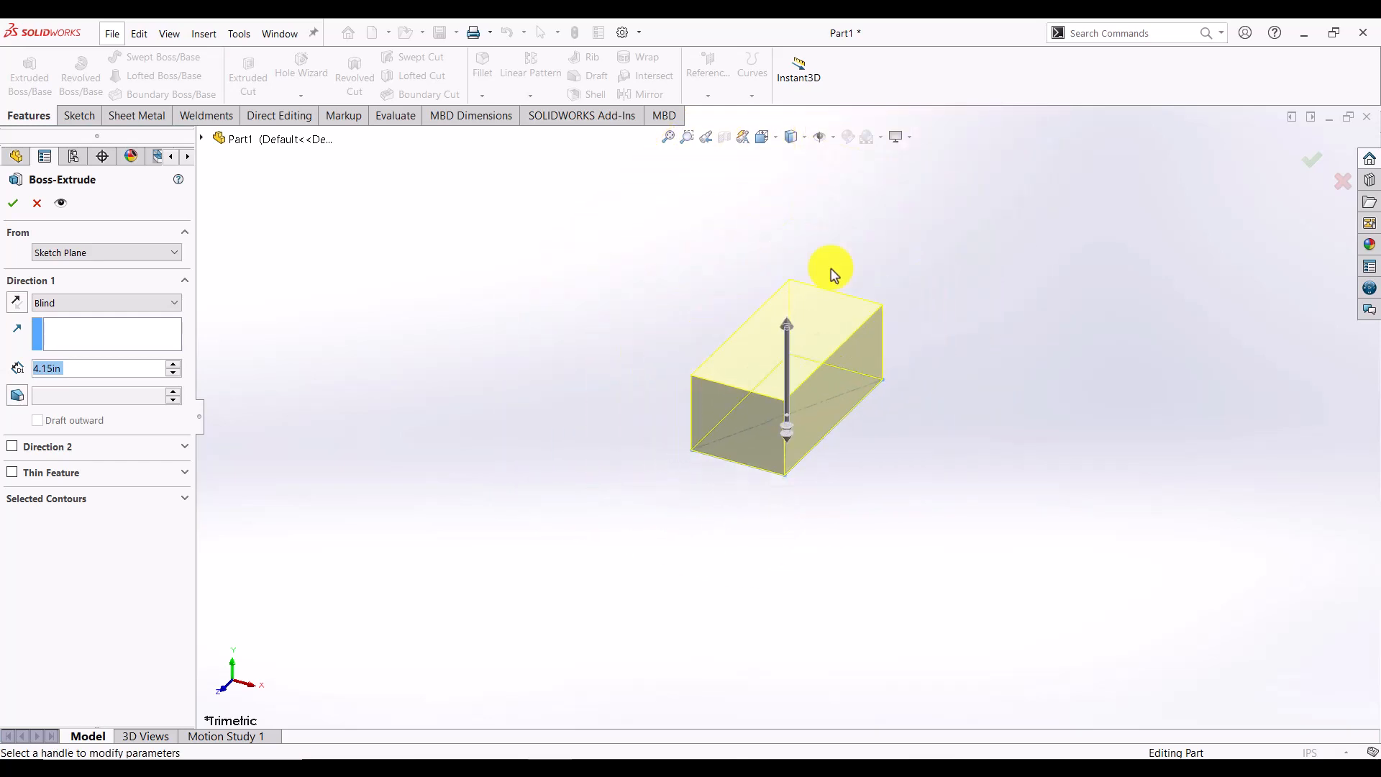
{"action": "scroll", "coordinate": [832, 276], "scroll_direction": "up", "scroll_amount": 2}
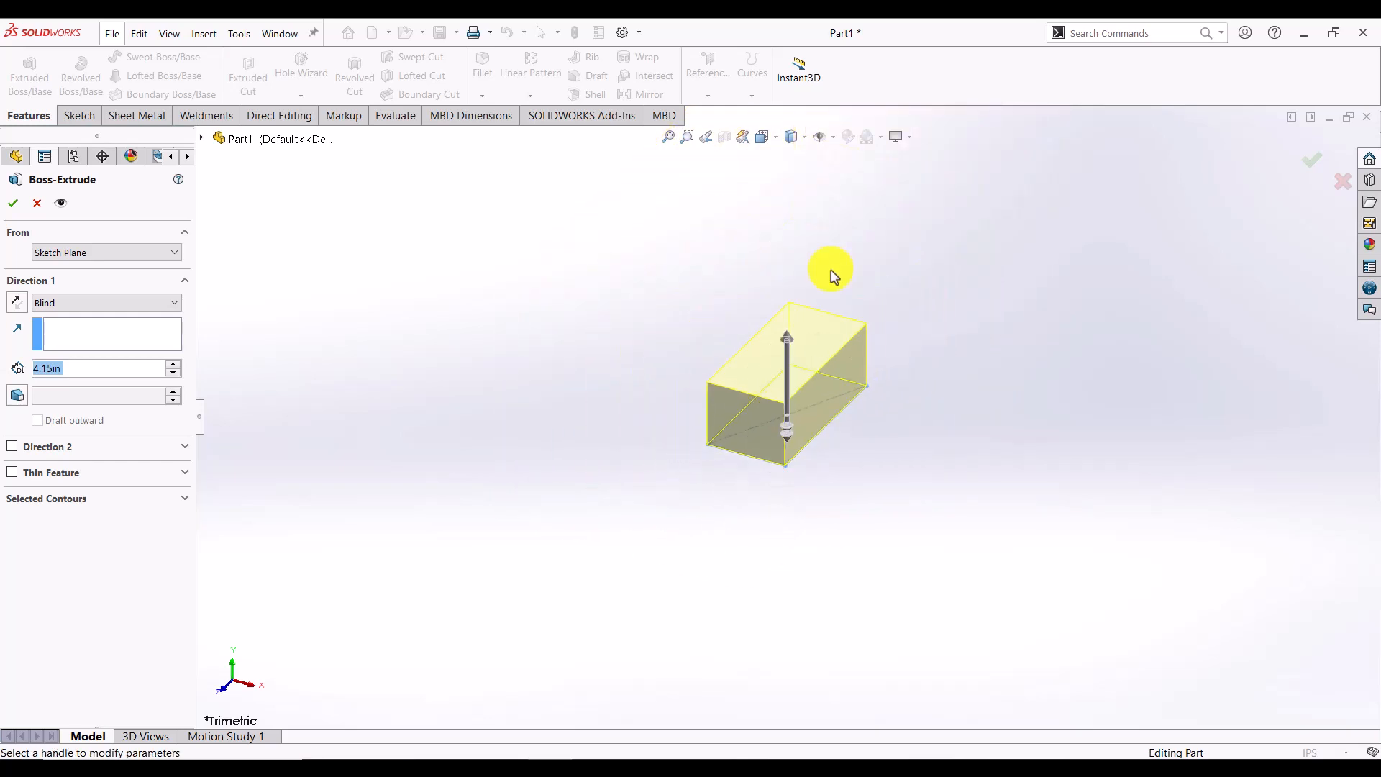
{"action": "left_click", "coordinate": [788, 339]}
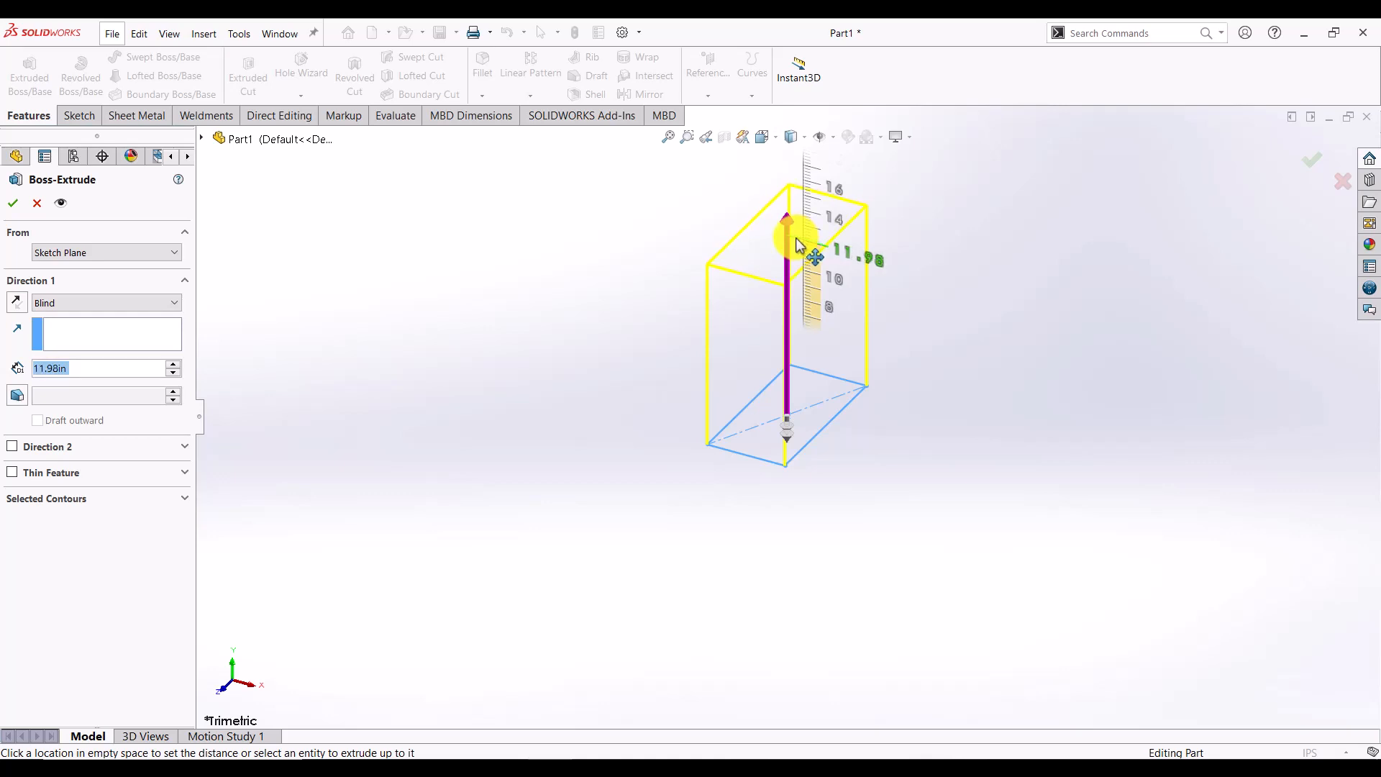
{"action": "left_click", "coordinate": [797, 245]}
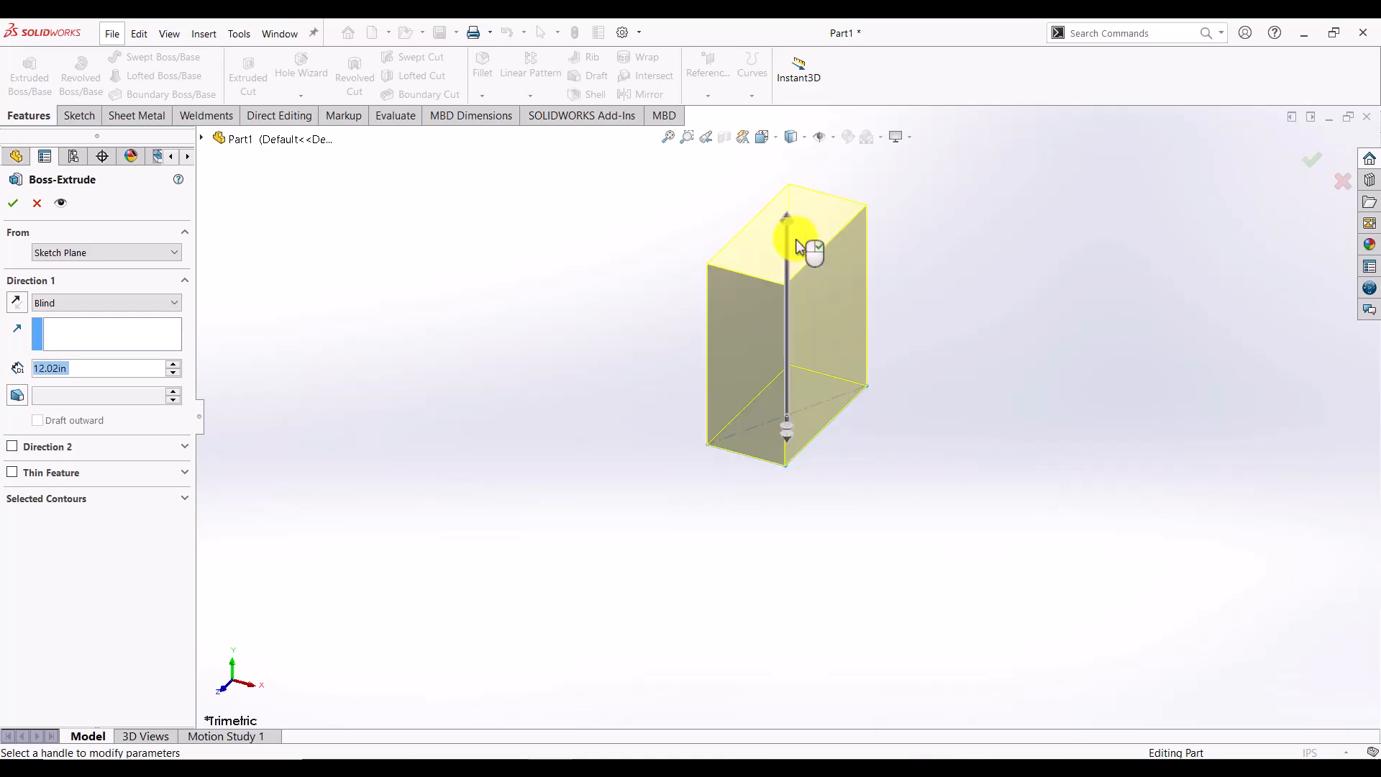
{"action": "scroll", "coordinate": [796, 252], "scroll_direction": "up", "scroll_amount": 3}
{"action": "scroll", "coordinate": [805, 323], "scroll_direction": "down", "scroll_amount": 5}
{"action": "scroll", "coordinate": [752, 341], "scroll_direction": "down", "scroll_amount": 2}
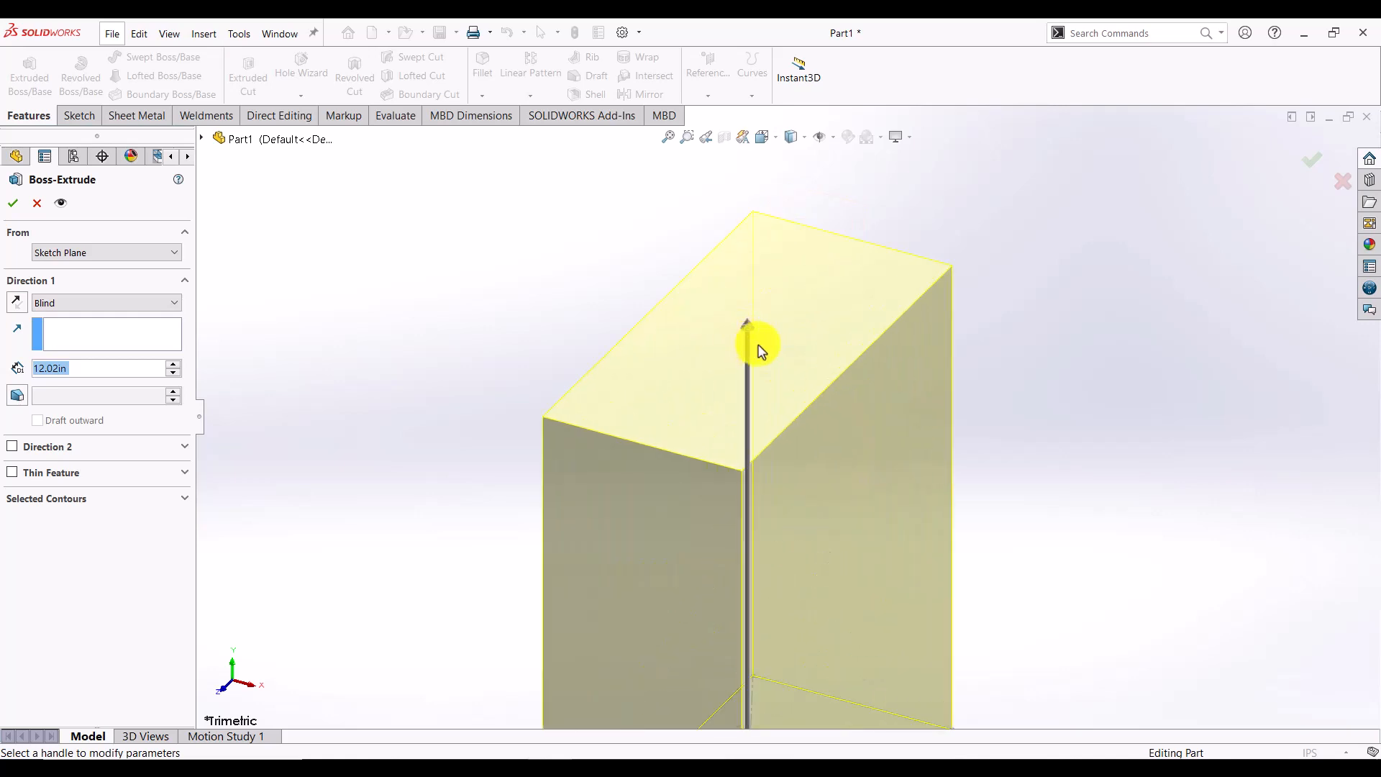
{"action": "left_click", "coordinate": [750, 331]}
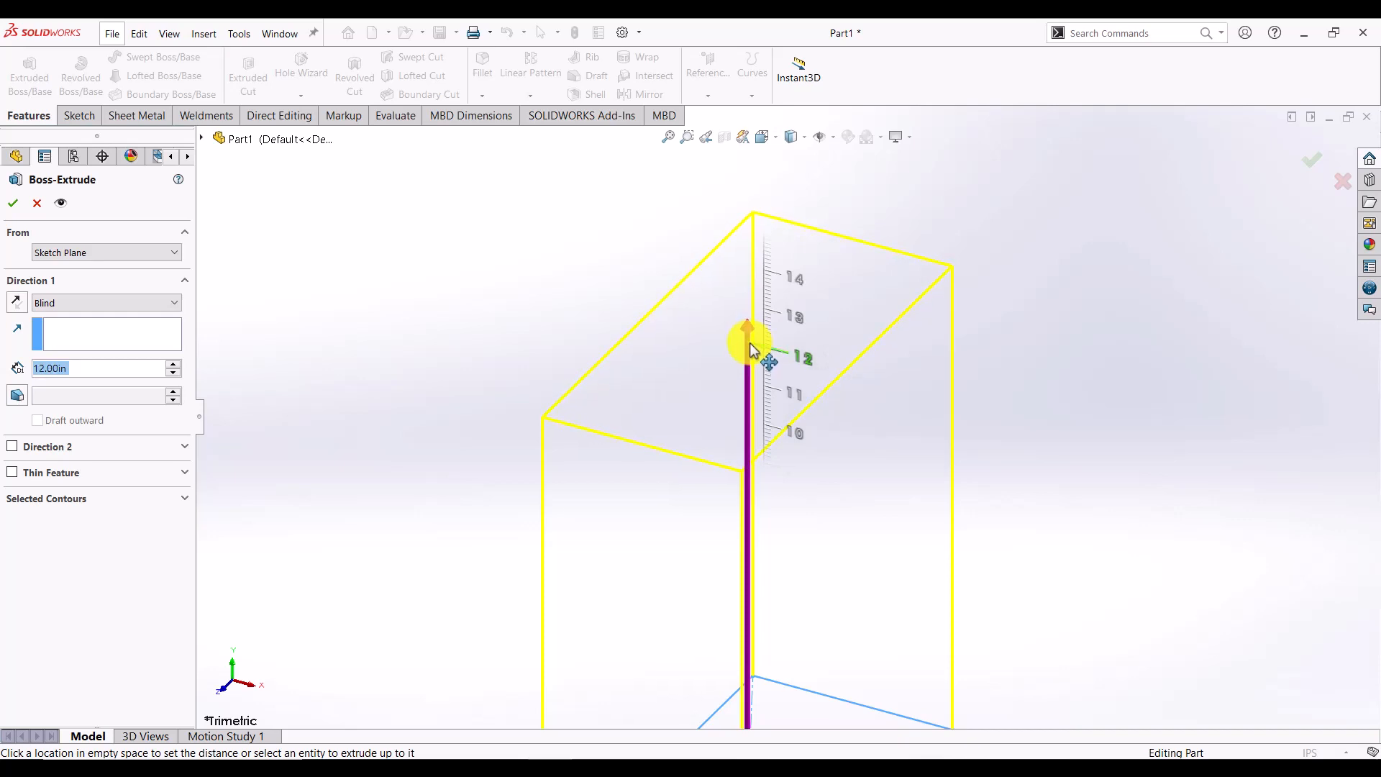
{"action": "left_click", "coordinate": [752, 351]}
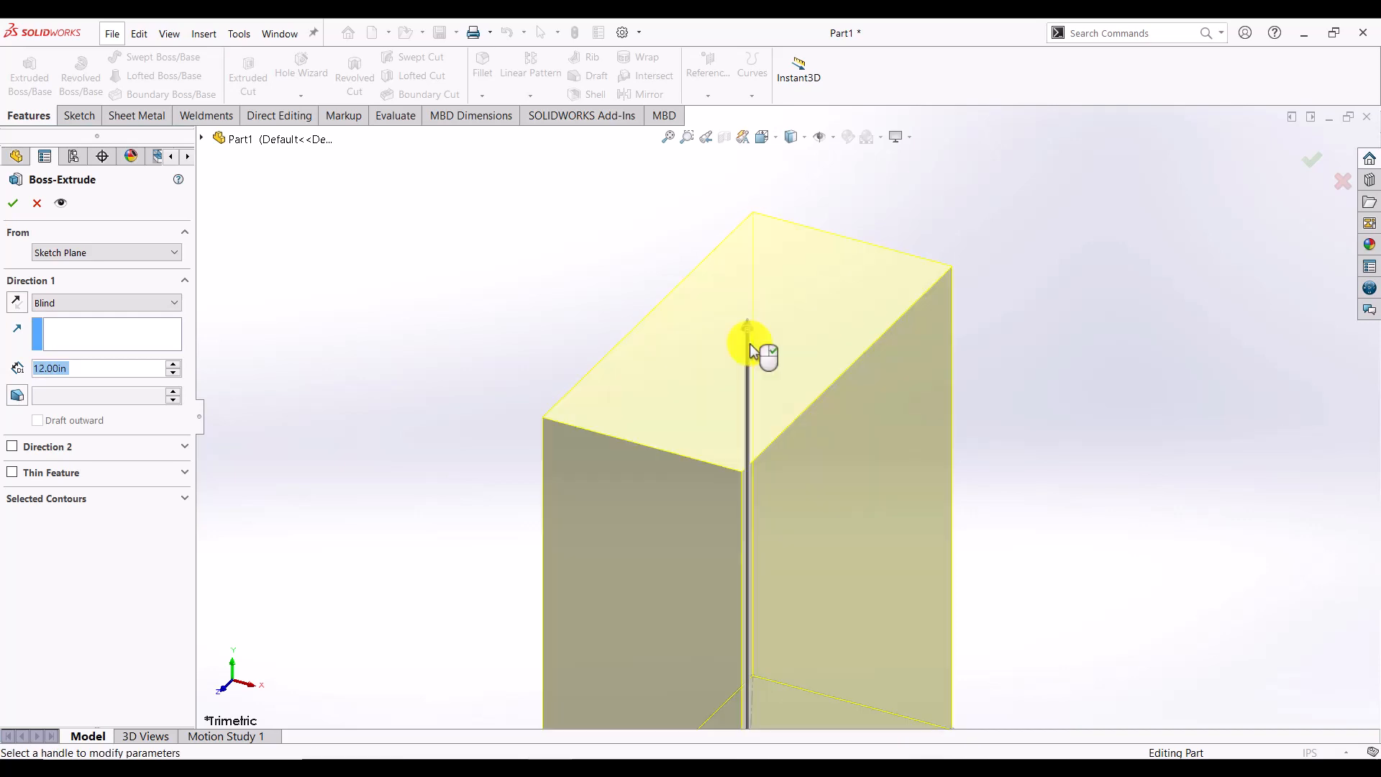
- Enter an exact depth of 12 in for the extrusion
{"action": "scroll", "coordinate": [827, 431], "scroll_direction": "up", "scroll_amount": 5}
{"action": "middle_click_drag", "start_coordinate": [740, 440], "coordinate": [680, 332]}
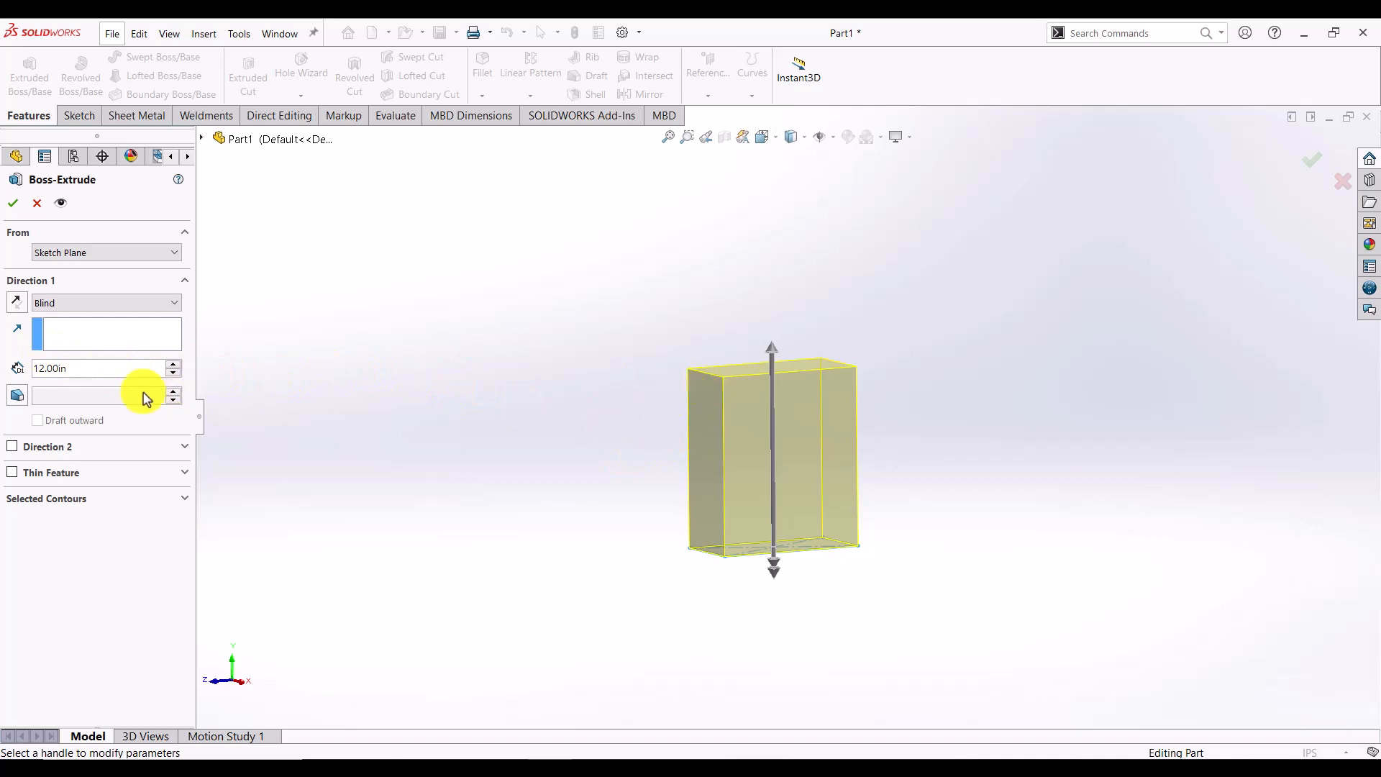
{"action": "left_click", "coordinate": [100, 369]}
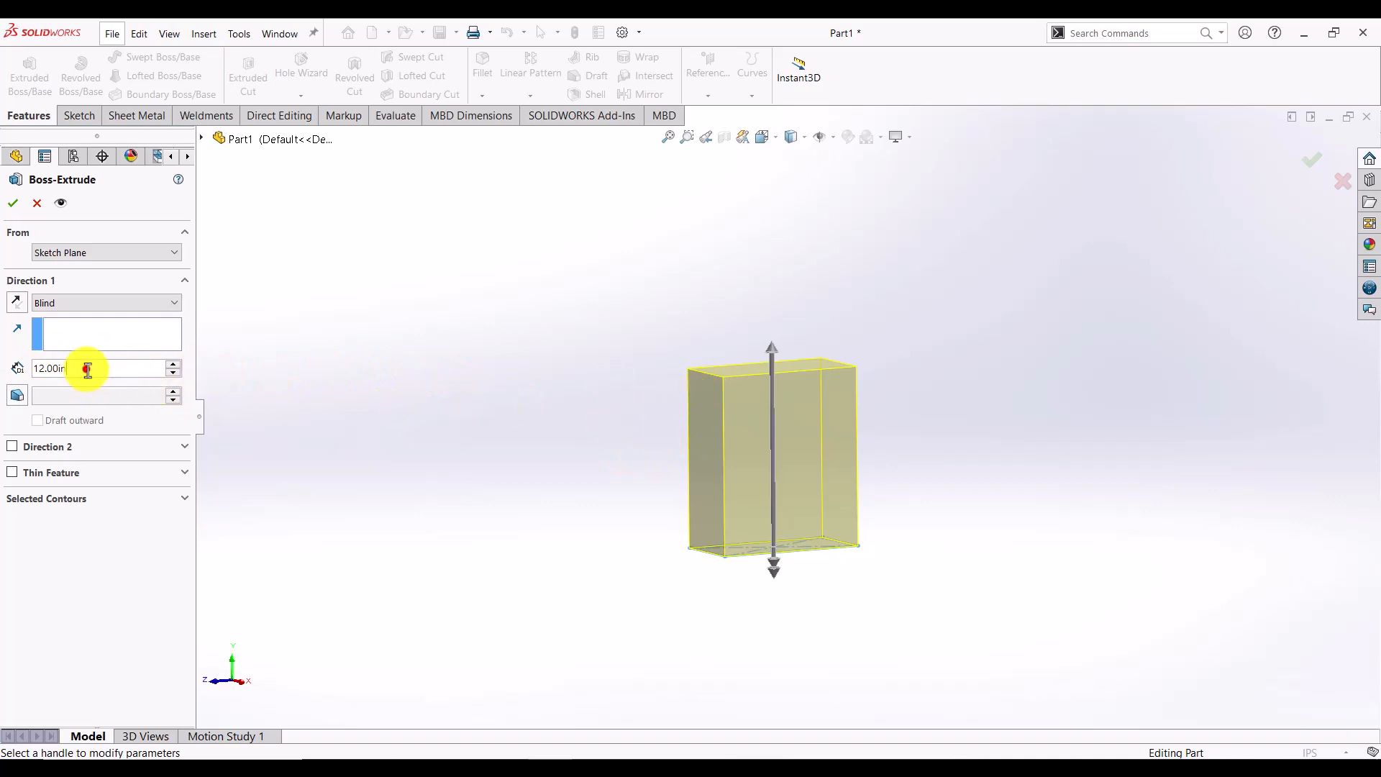
{"action": "type", "text": "12"}
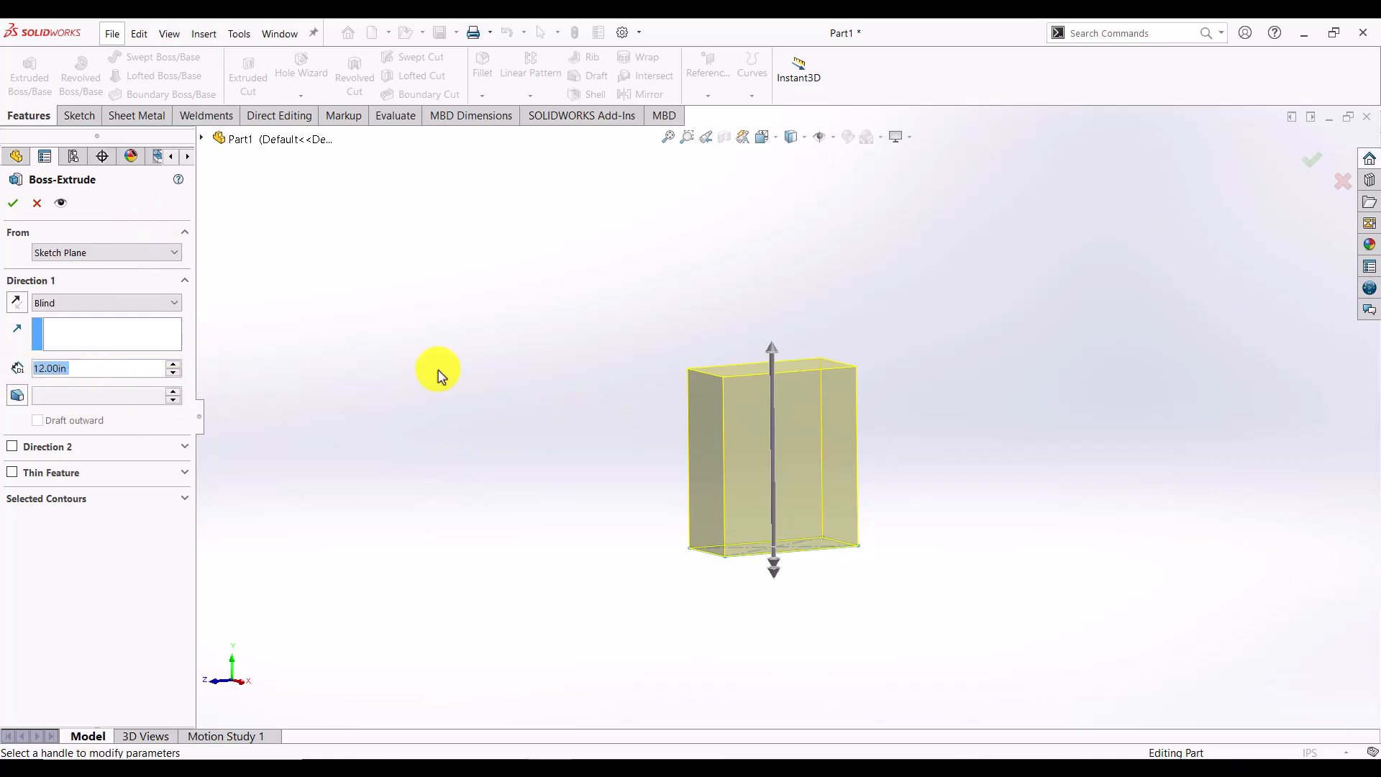
- Reverse the extrusion direction and flip it back
{"action": "left_click", "coordinate": [79, 299]}
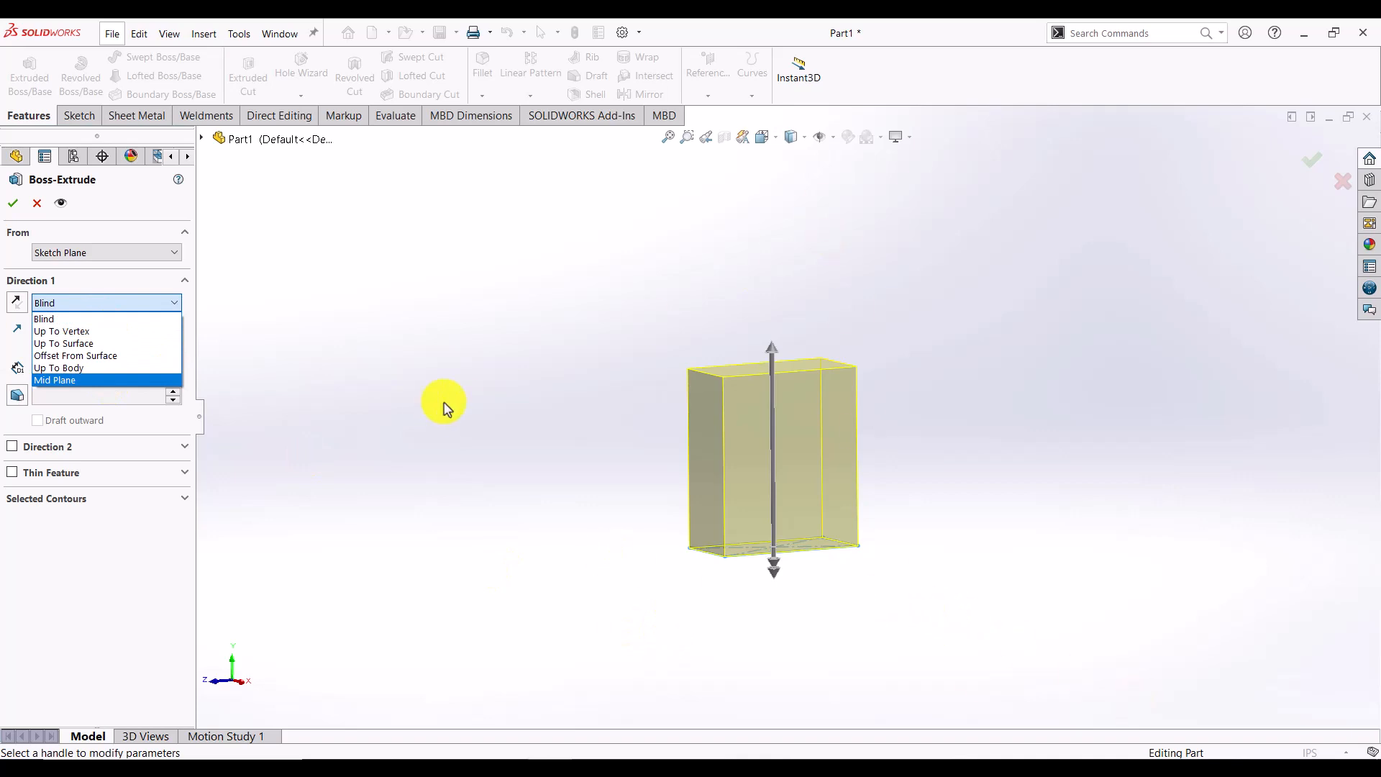
{"action": "left_click", "coordinate": [14, 305]}
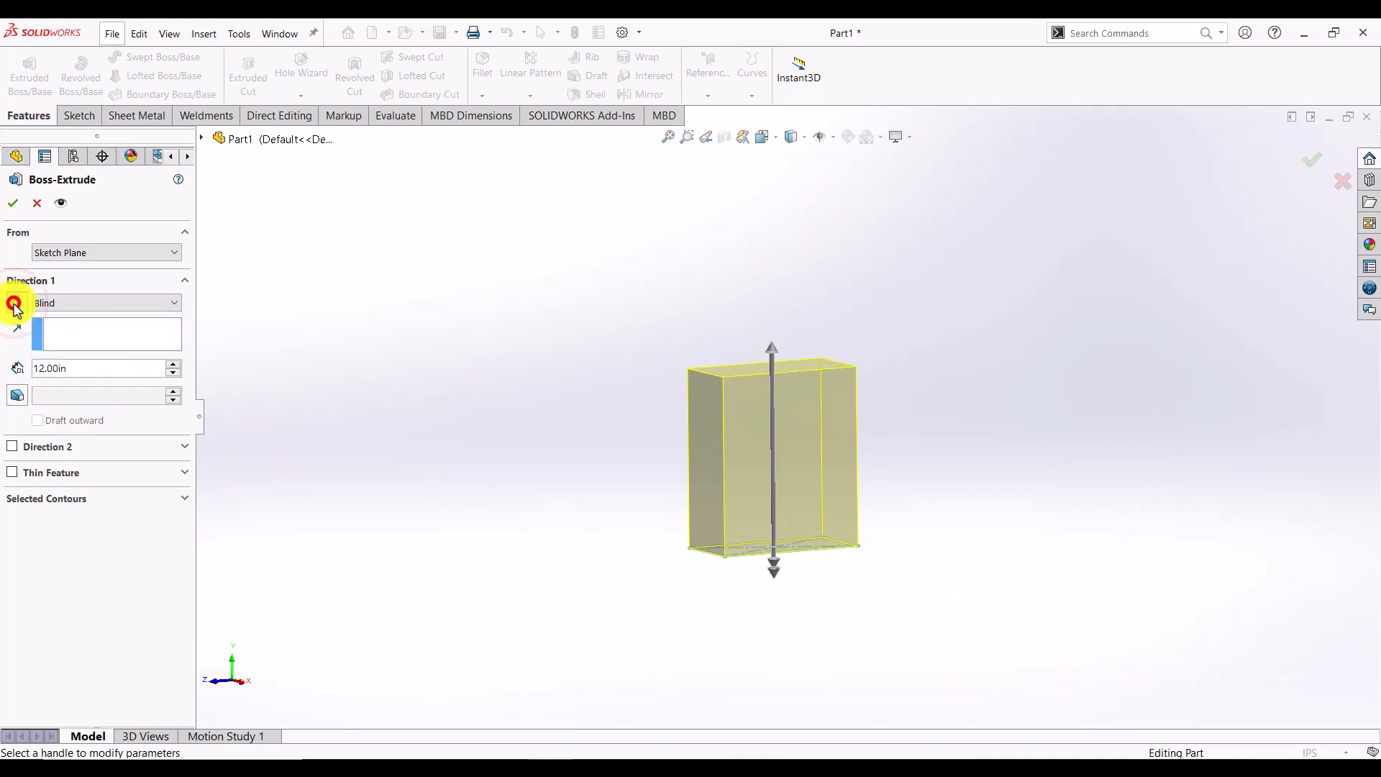
{"action": "left_click", "coordinate": [16, 308]}
{"action": "left_click", "coordinate": [16, 308]}
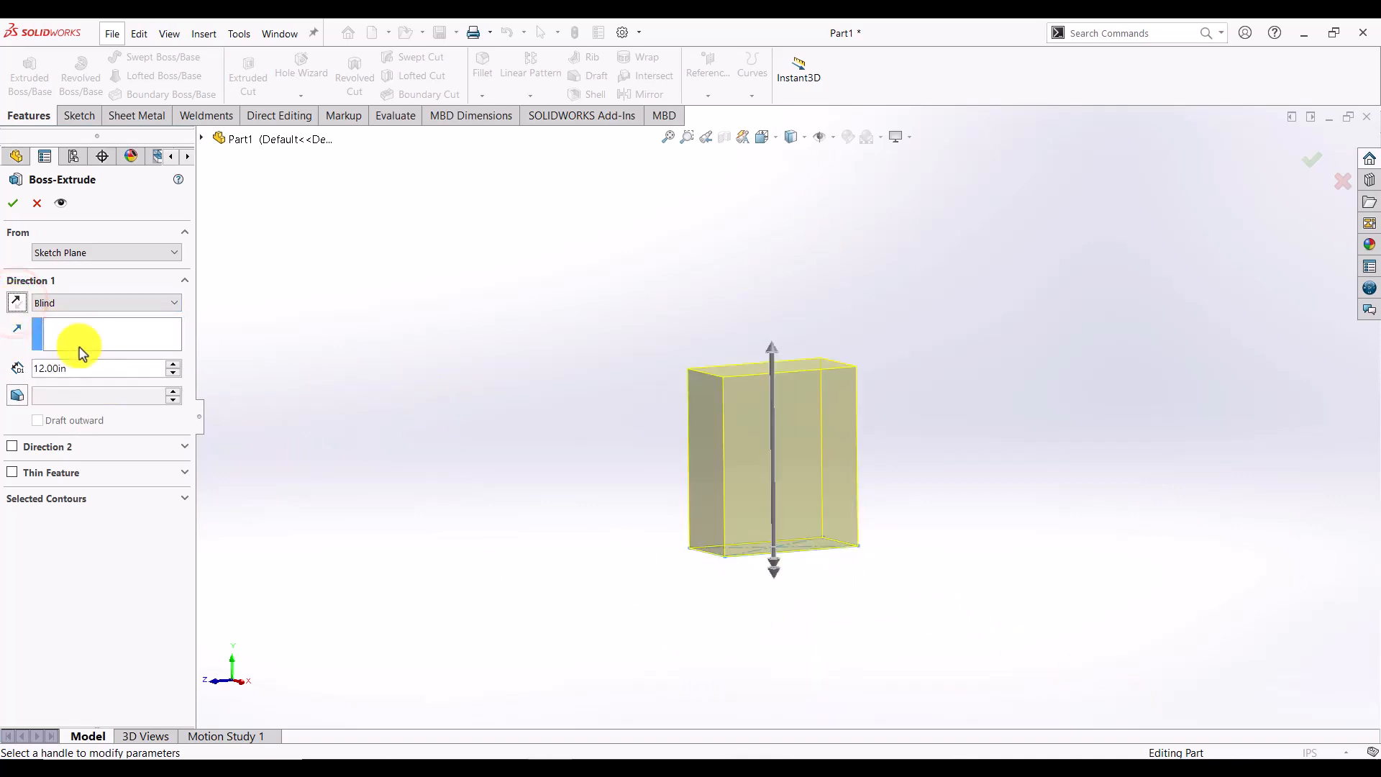
- Change the extrusion's end condition to Mid Plane and finish the 12 in boss
{"action": "left_click", "coordinate": [112, 303]}
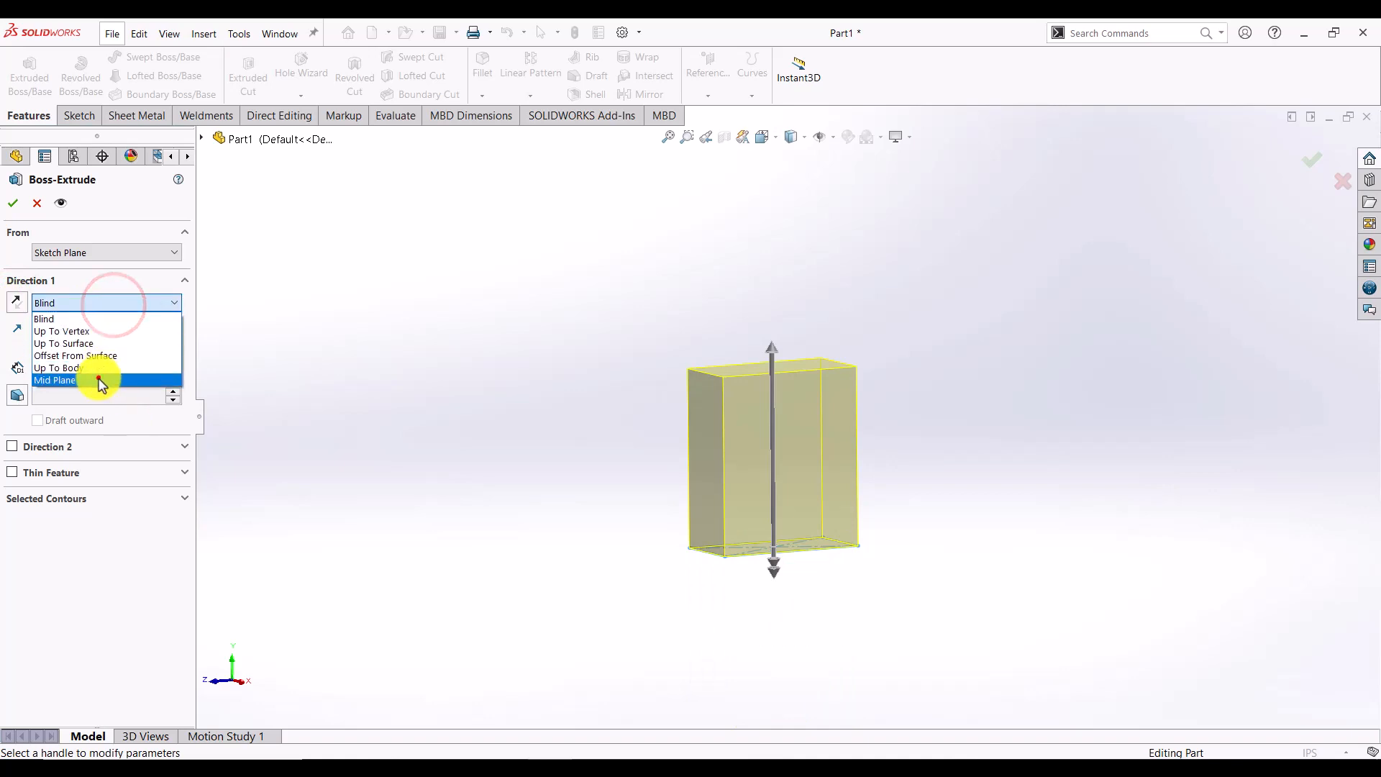
{"action": "left_click", "coordinate": [101, 379]}
{"action": "scroll", "coordinate": [892, 578], "scroll_direction": "down", "scroll_amount": 1}
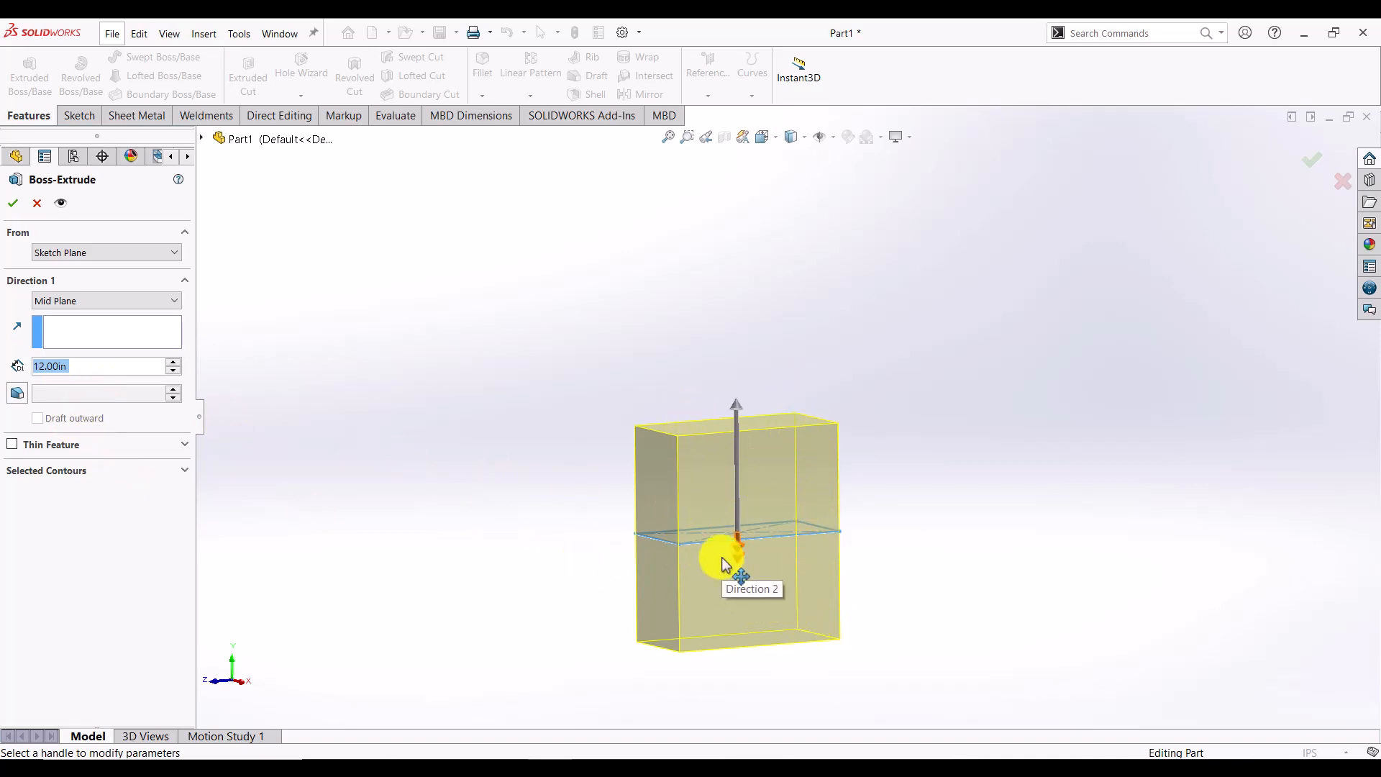
{"action": "left_click", "coordinate": [1004, 456]}
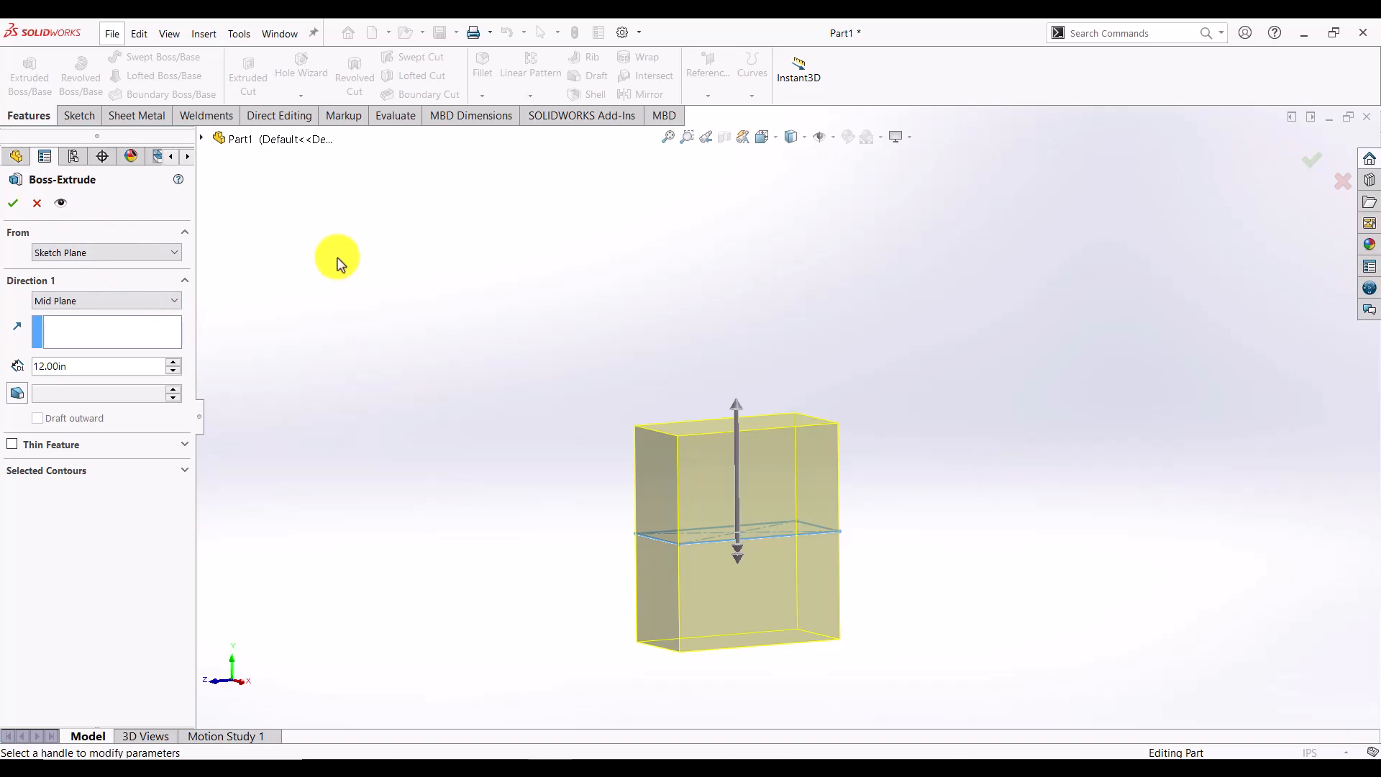
{"action": "left_click", "coordinate": [10, 210]}
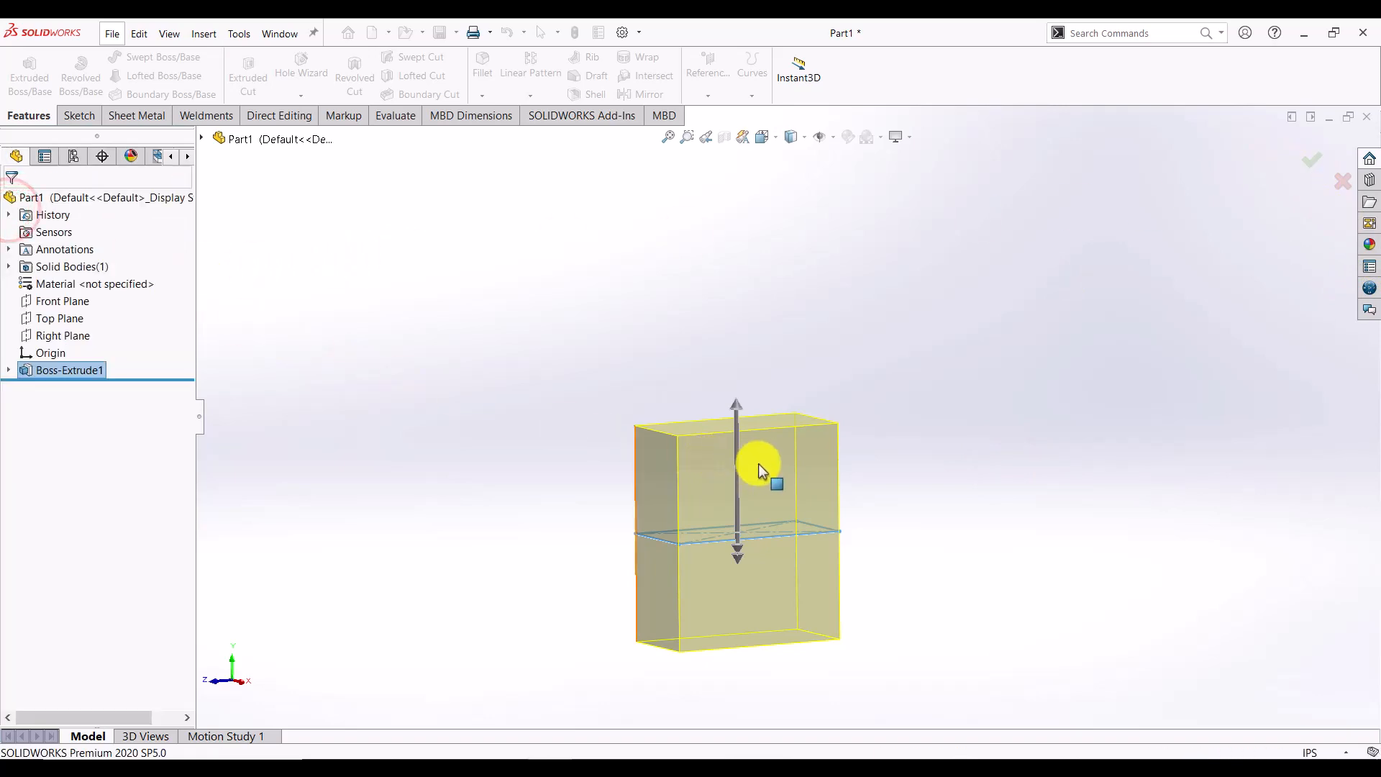
- Start a new sketch on the block's top face and orient the view squarely onto that face
{"action": "middle_click_drag", "start_coordinate": [796, 486], "coordinate": [797, 516]}
{"action": "scroll", "coordinate": [756, 538], "scroll_direction": "down", "scroll_amount": 2}
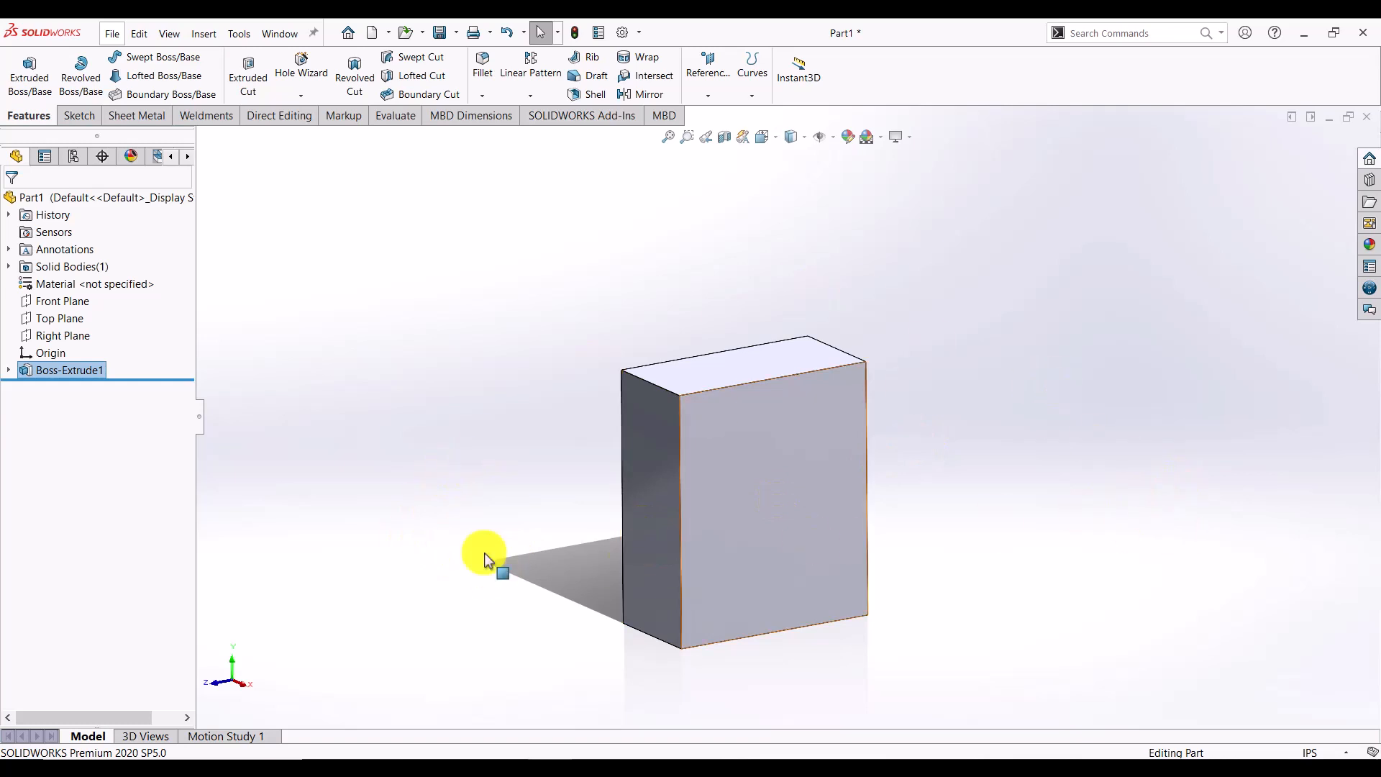
{"action": "left_click", "coordinate": [718, 374]}
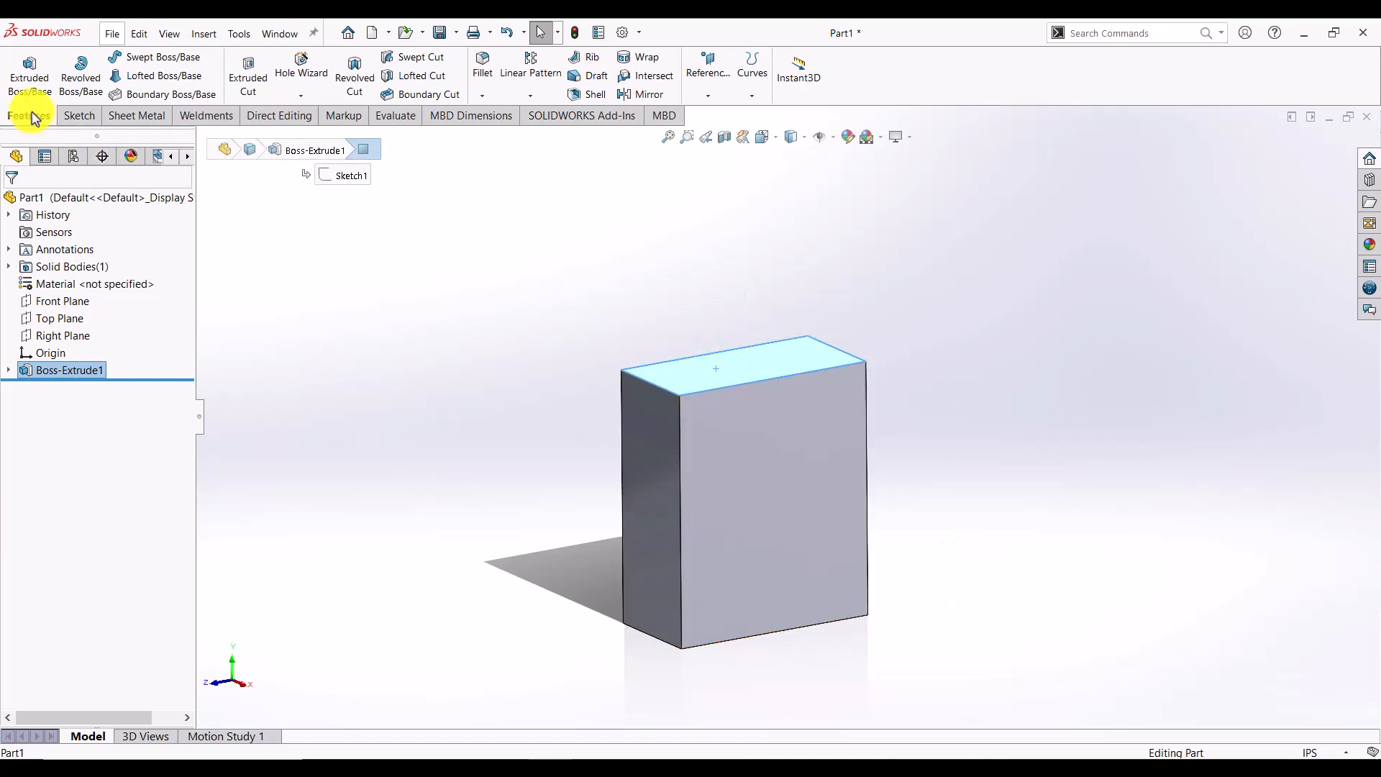
{"action": "left_click", "coordinate": [67, 115]}
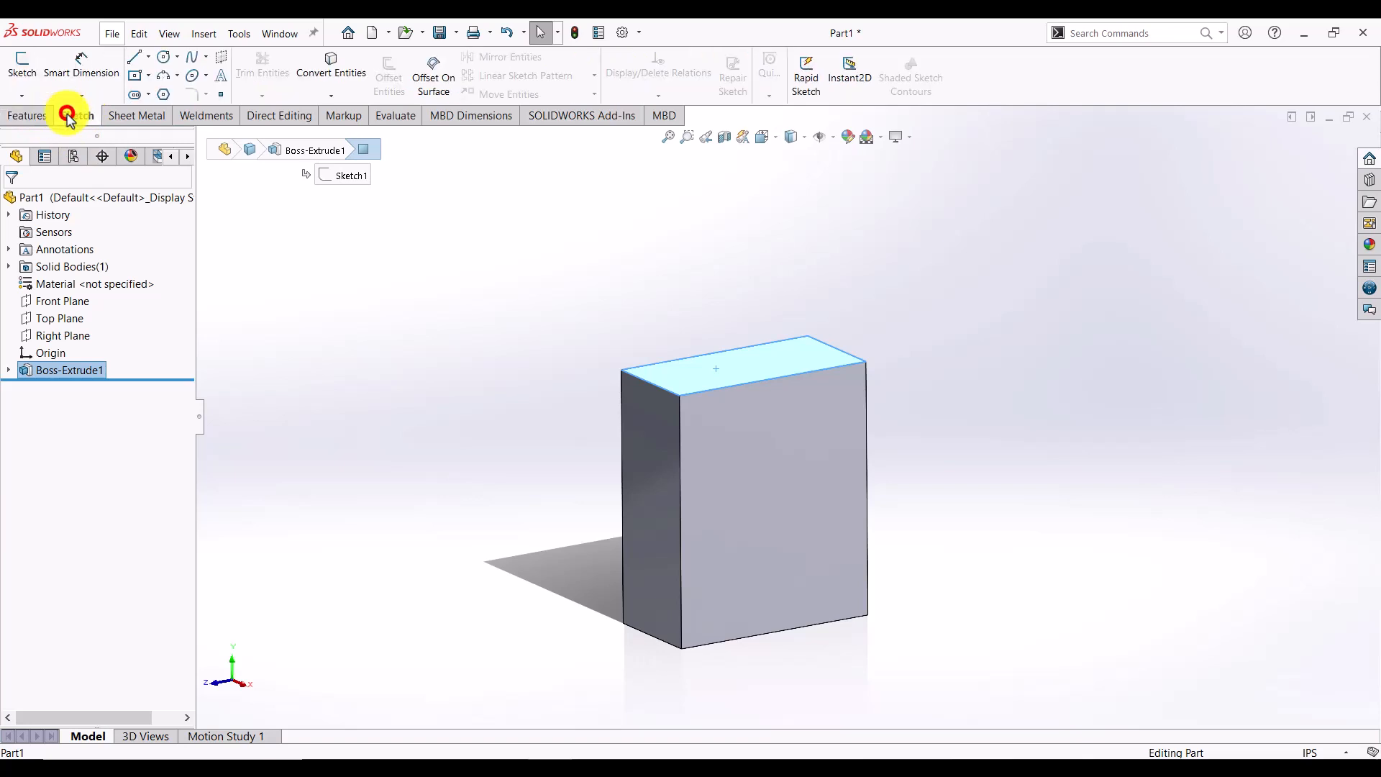
{"action": "left_click", "coordinate": [22, 65]}
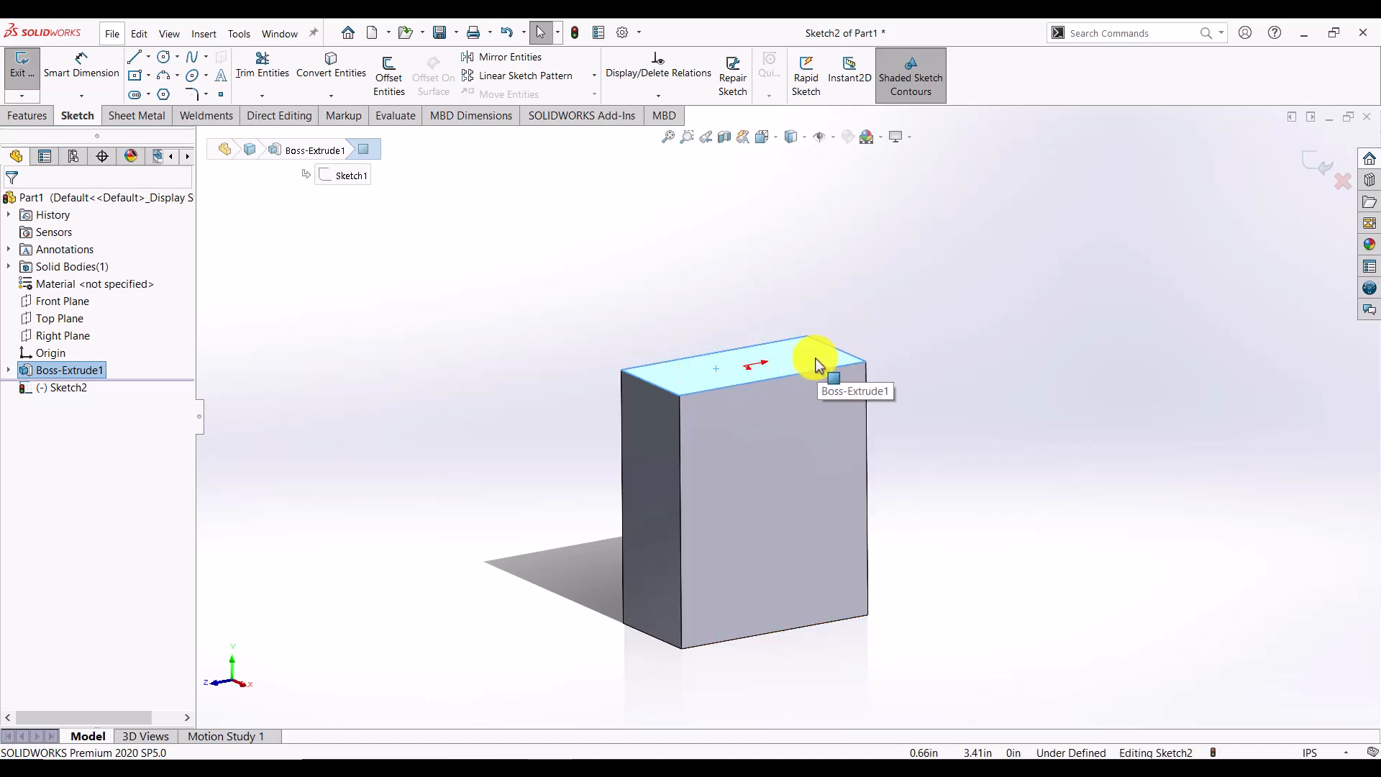
{"action": "key", "text": "space"}
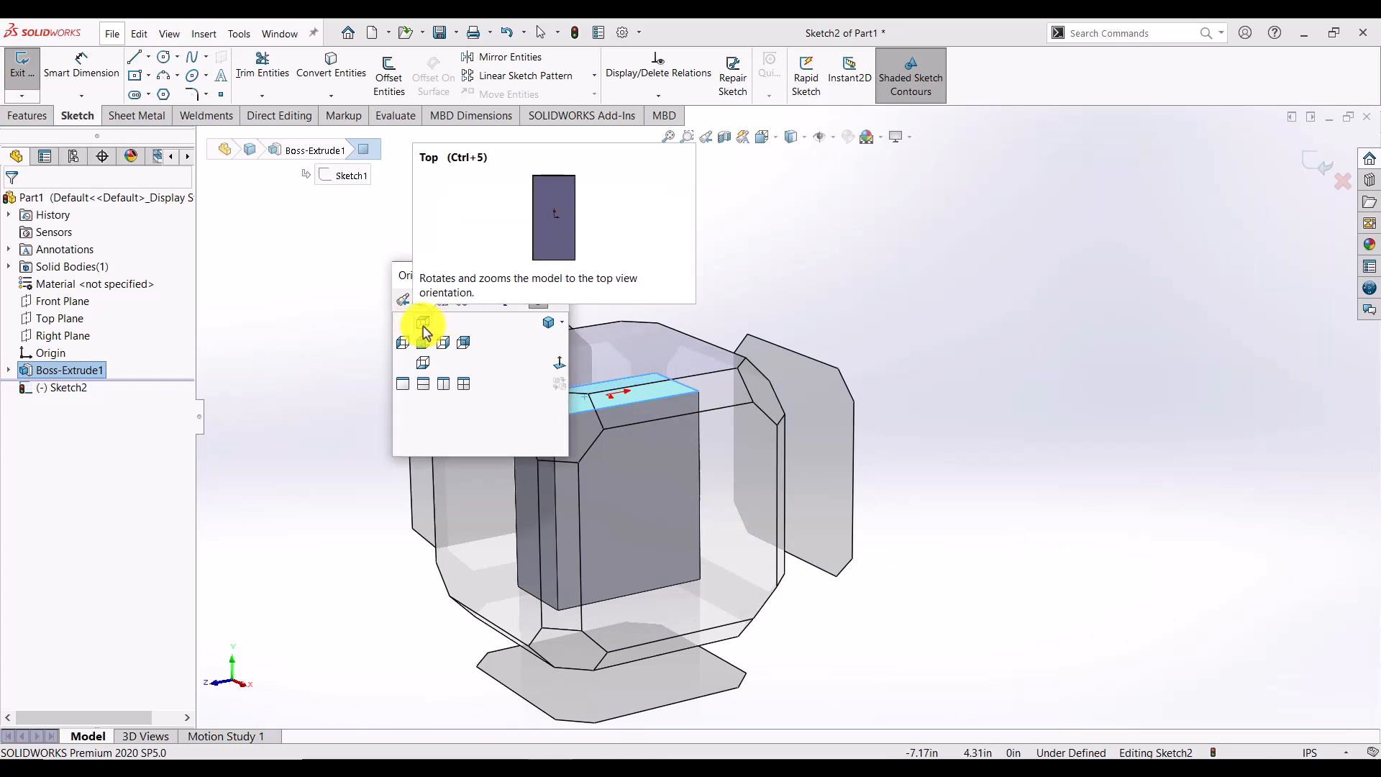
{"action": "left_click", "coordinate": [633, 368]}
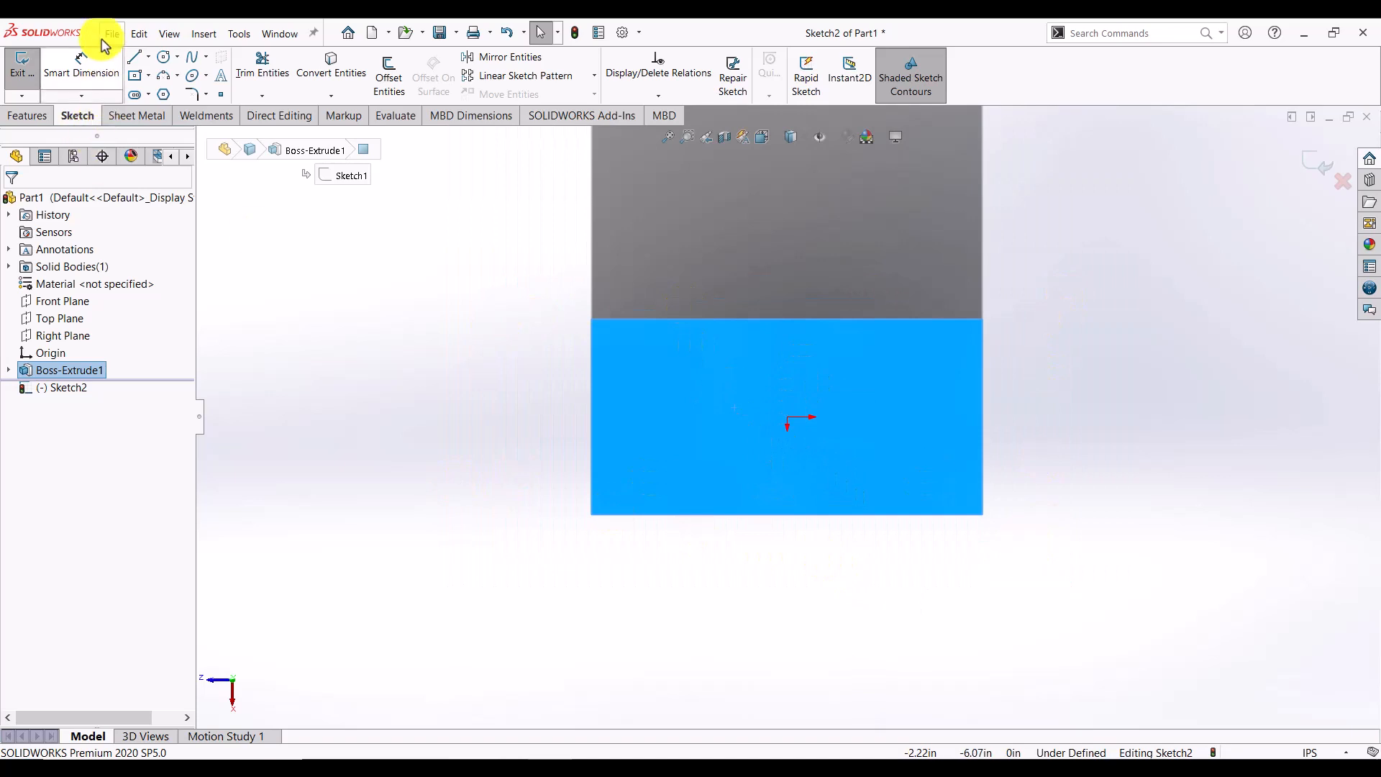
- Sketch a center-point circle about 3.87 in in diameter, centered on the origin of the block's top face
{"action": "left_click", "coordinate": [1028, 331]}
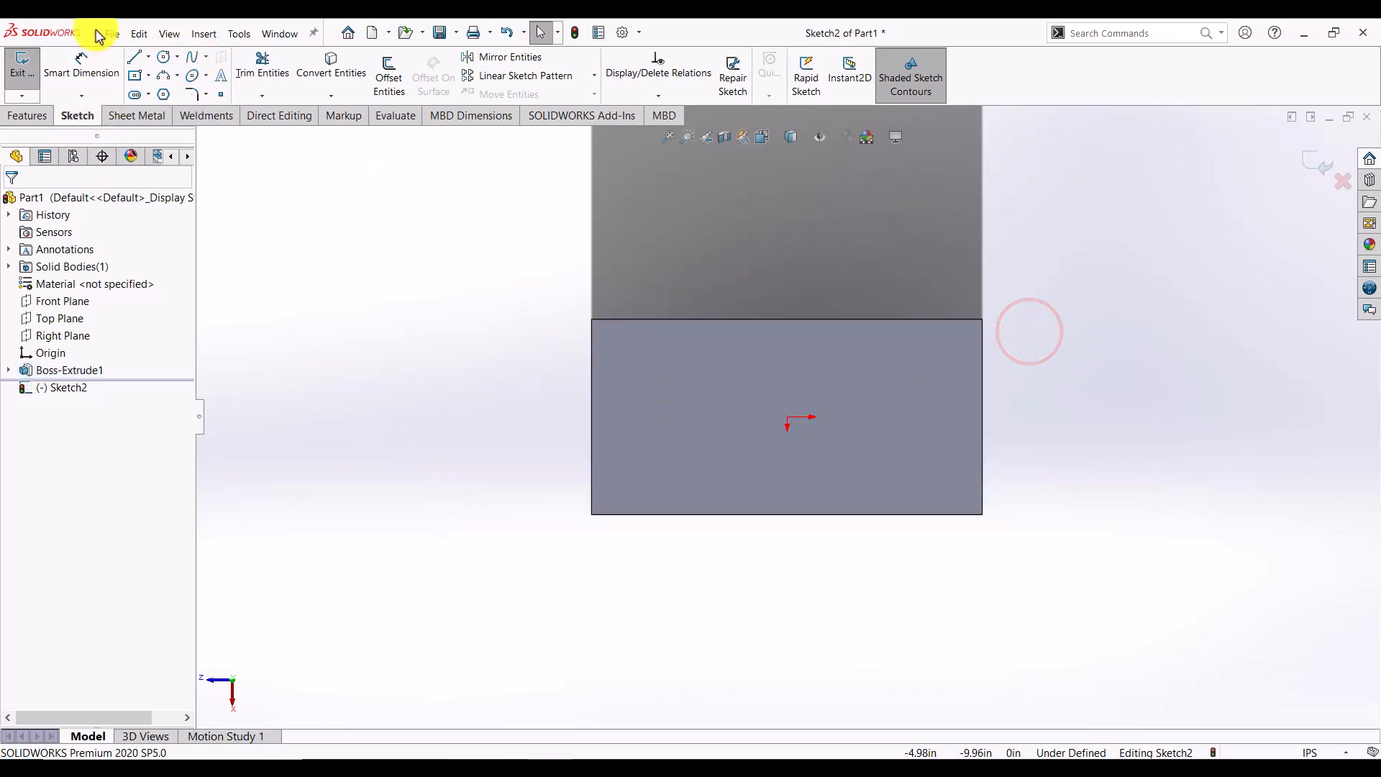
{"action": "left_click", "coordinate": [180, 58]}
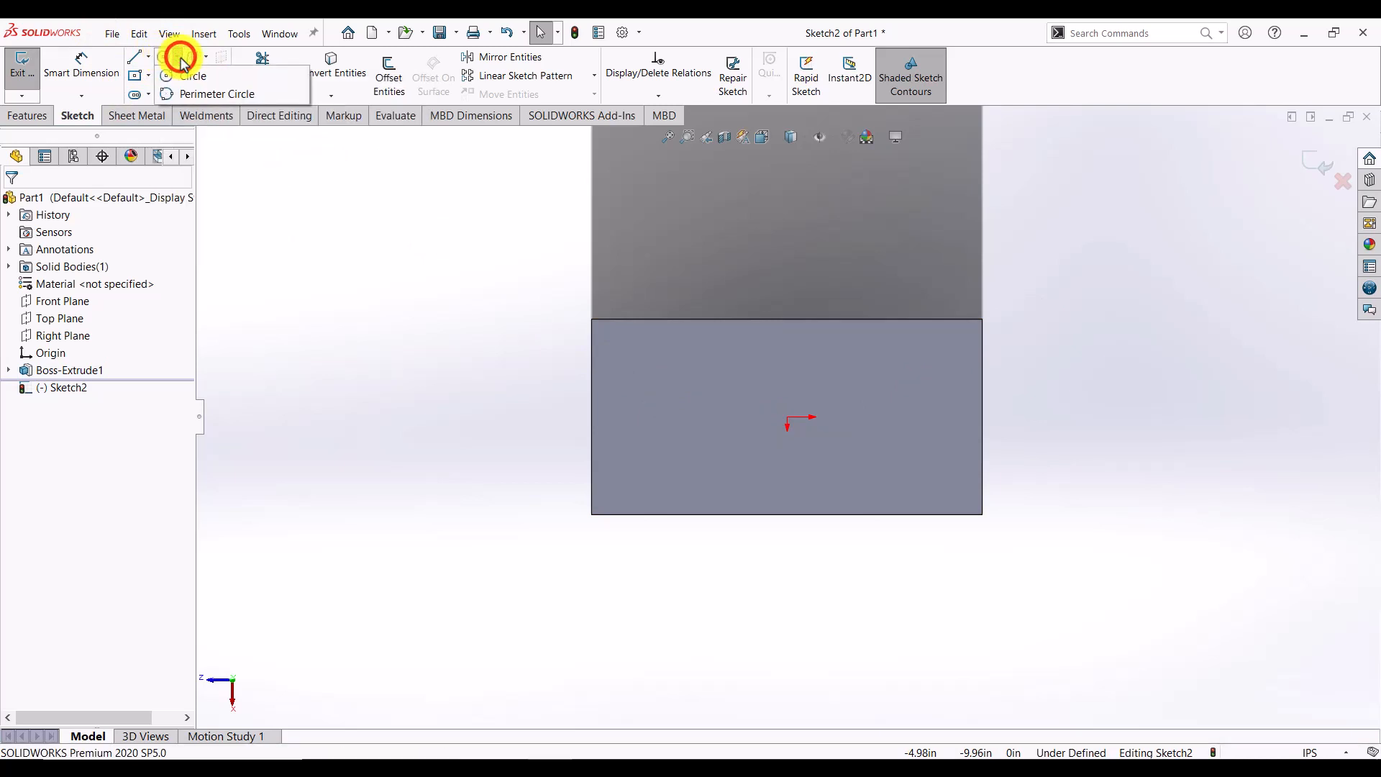
{"action": "left_click", "coordinate": [186, 78]}
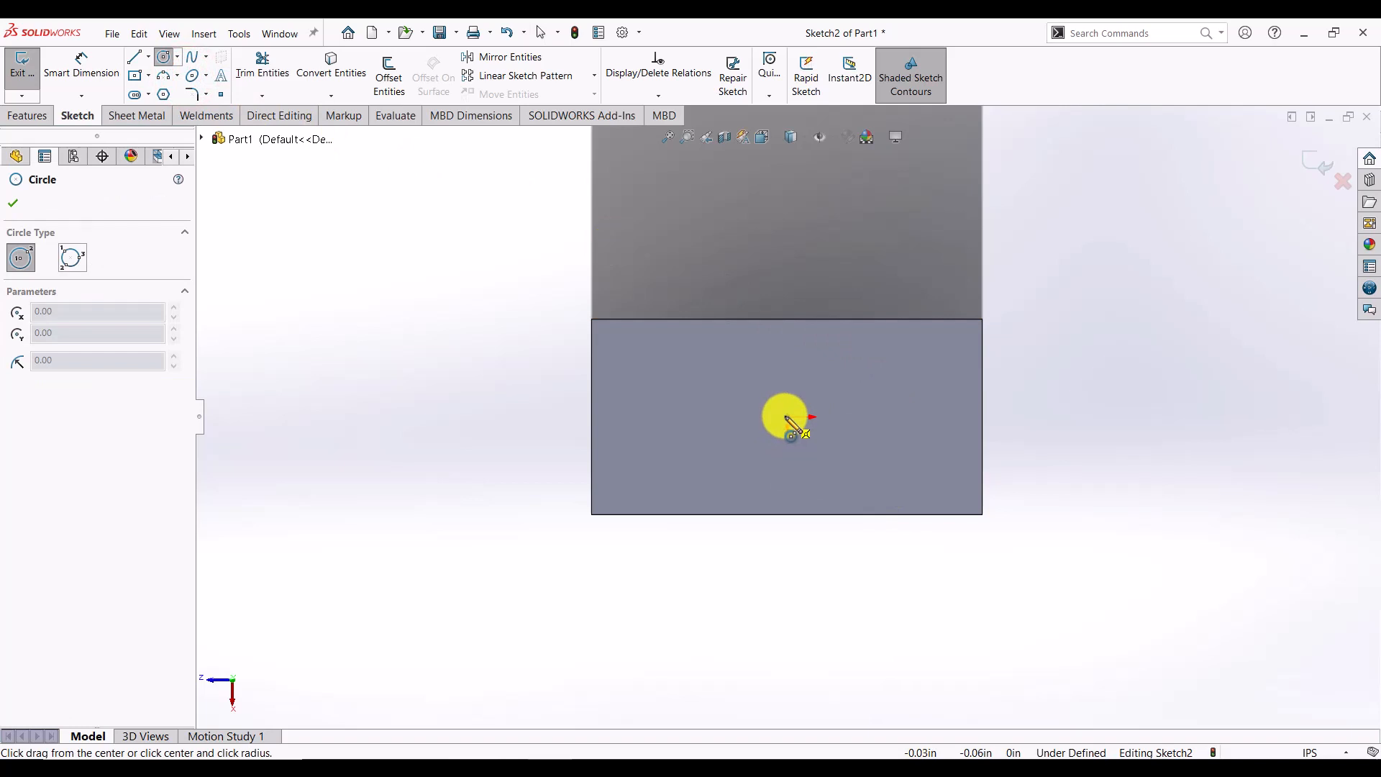
{"action": "left_click_drag", "start_coordinate": [787, 417], "coordinate": [840, 470]}
{"action": "key", "text": "Escape"}
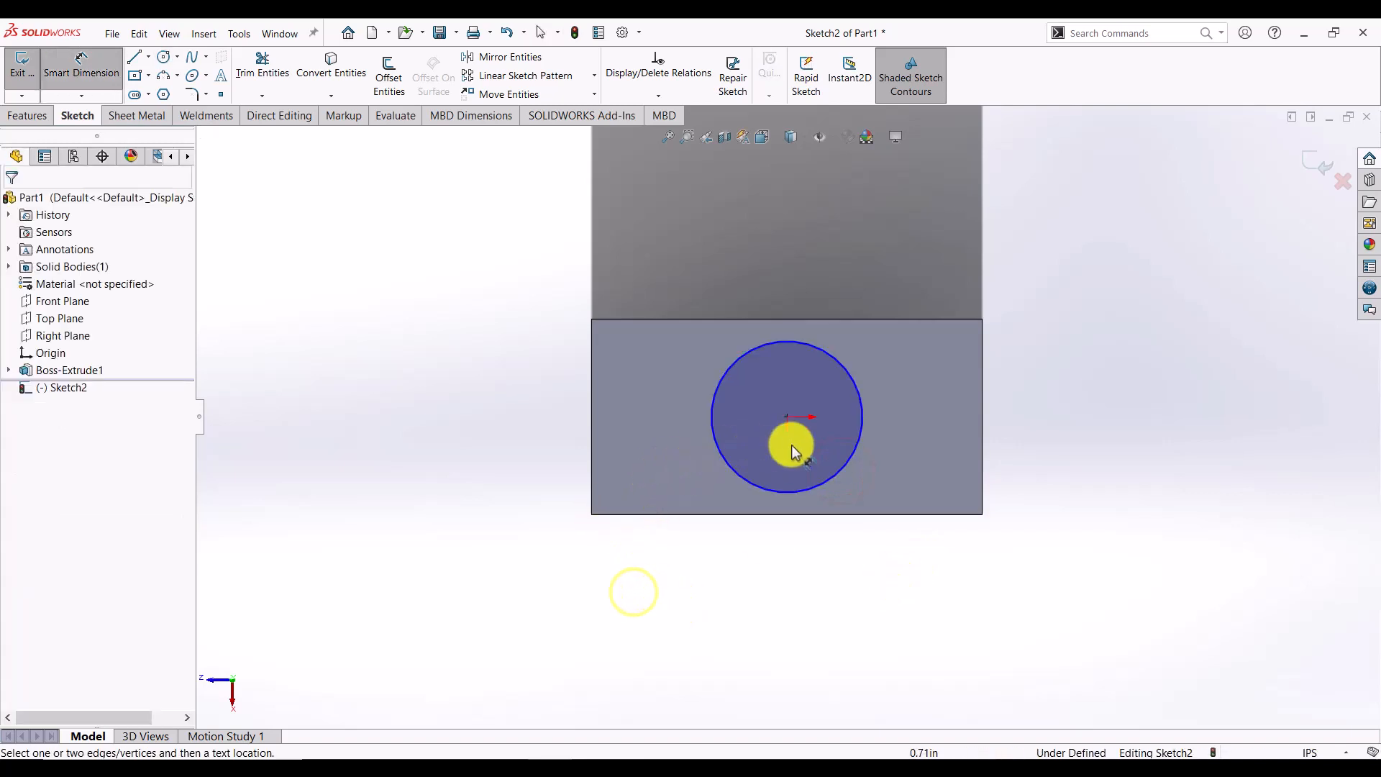
- Add a diameter dimension to the circle and set it to 2 in
{"action": "left_click", "coordinate": [860, 447]}
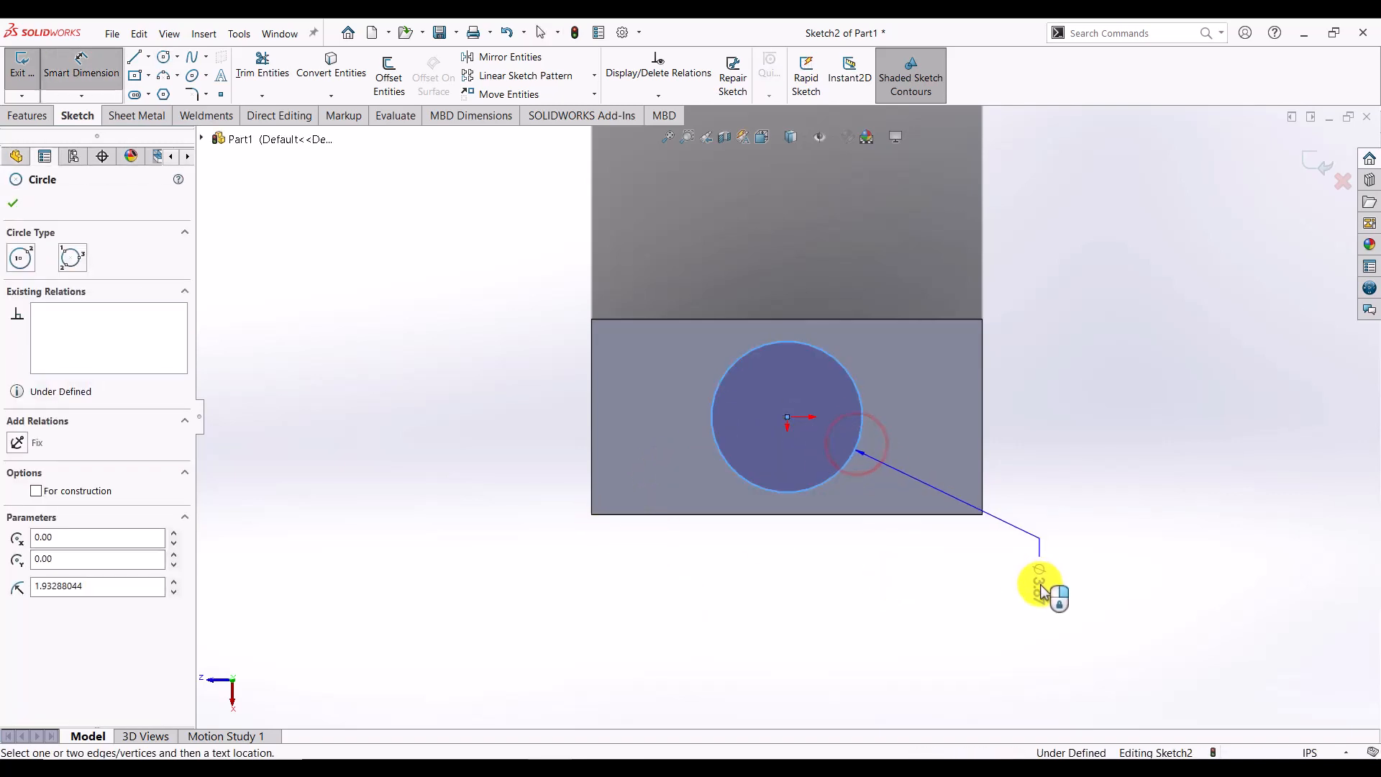
{"action": "left_click", "coordinate": [1215, 606]}
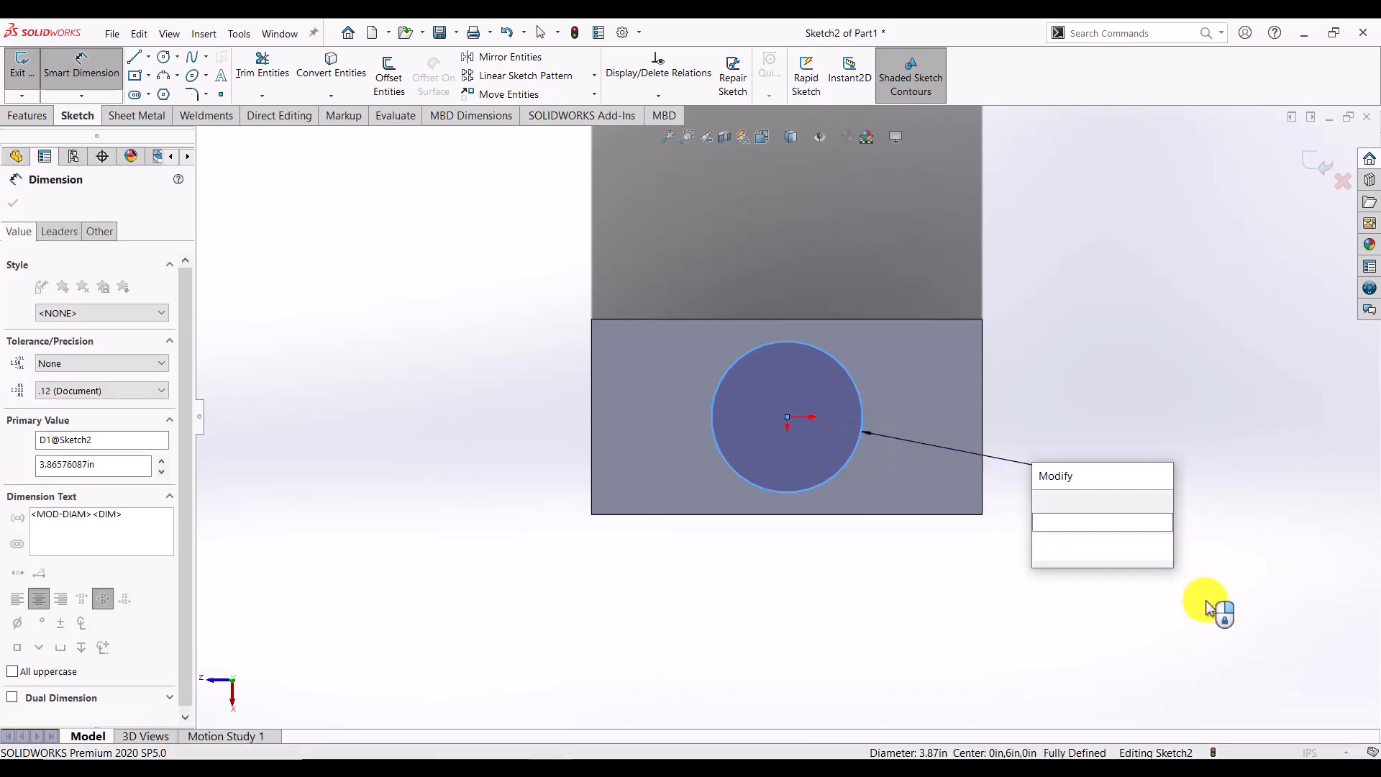
{"action": "type", "text": "2"}
{"action": "key", "text": "Return"}
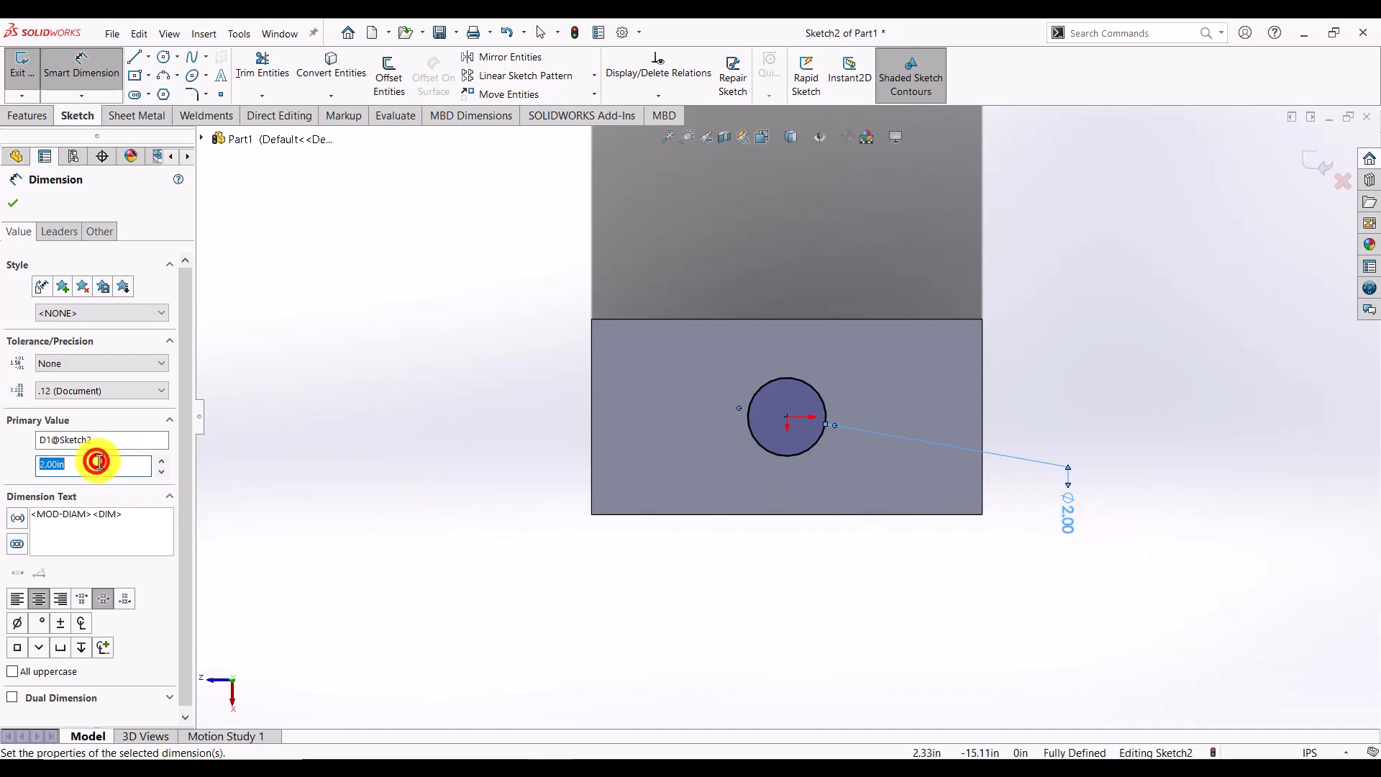
- Change the circle's diameter to 2.5 in and then to 3 in, and finish the dimension
{"action": "type", "text": "2."}
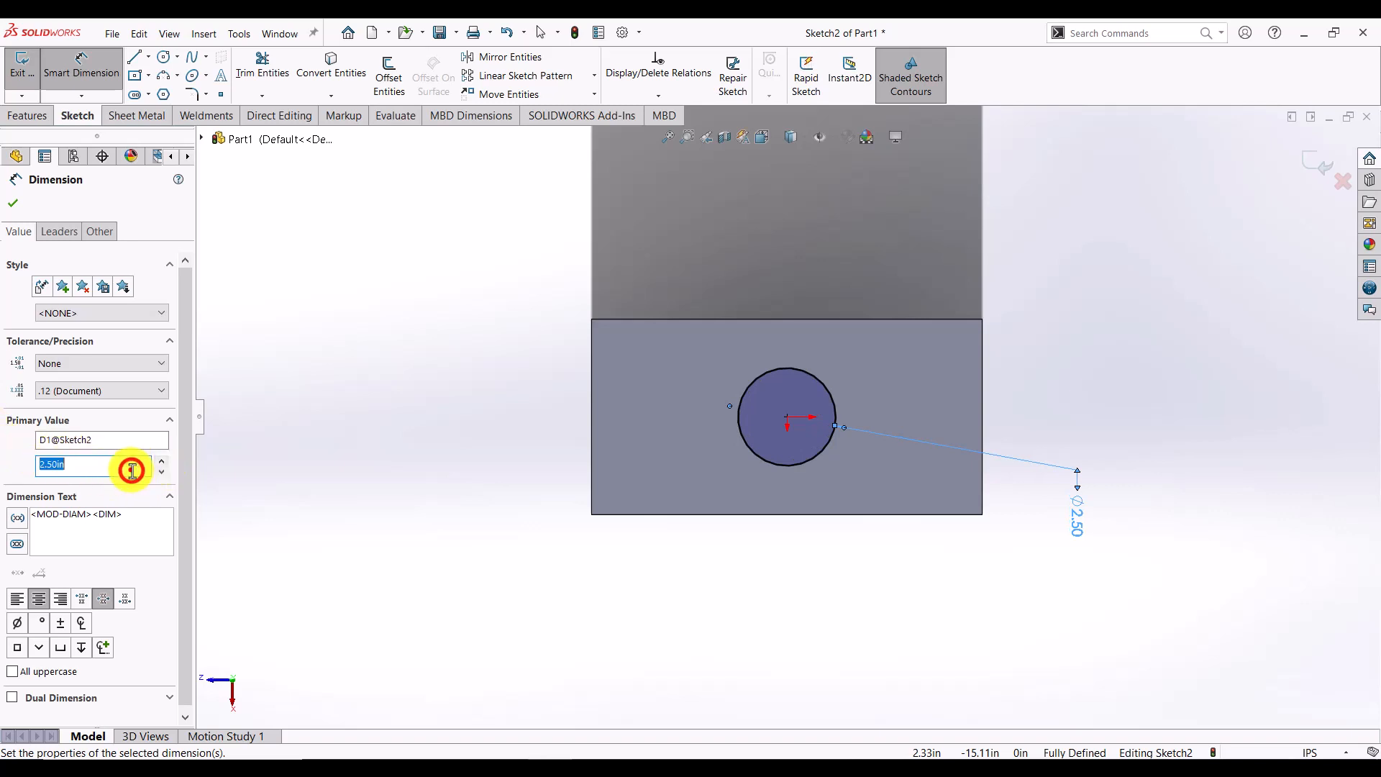
{"action": "type", "text": "3"}
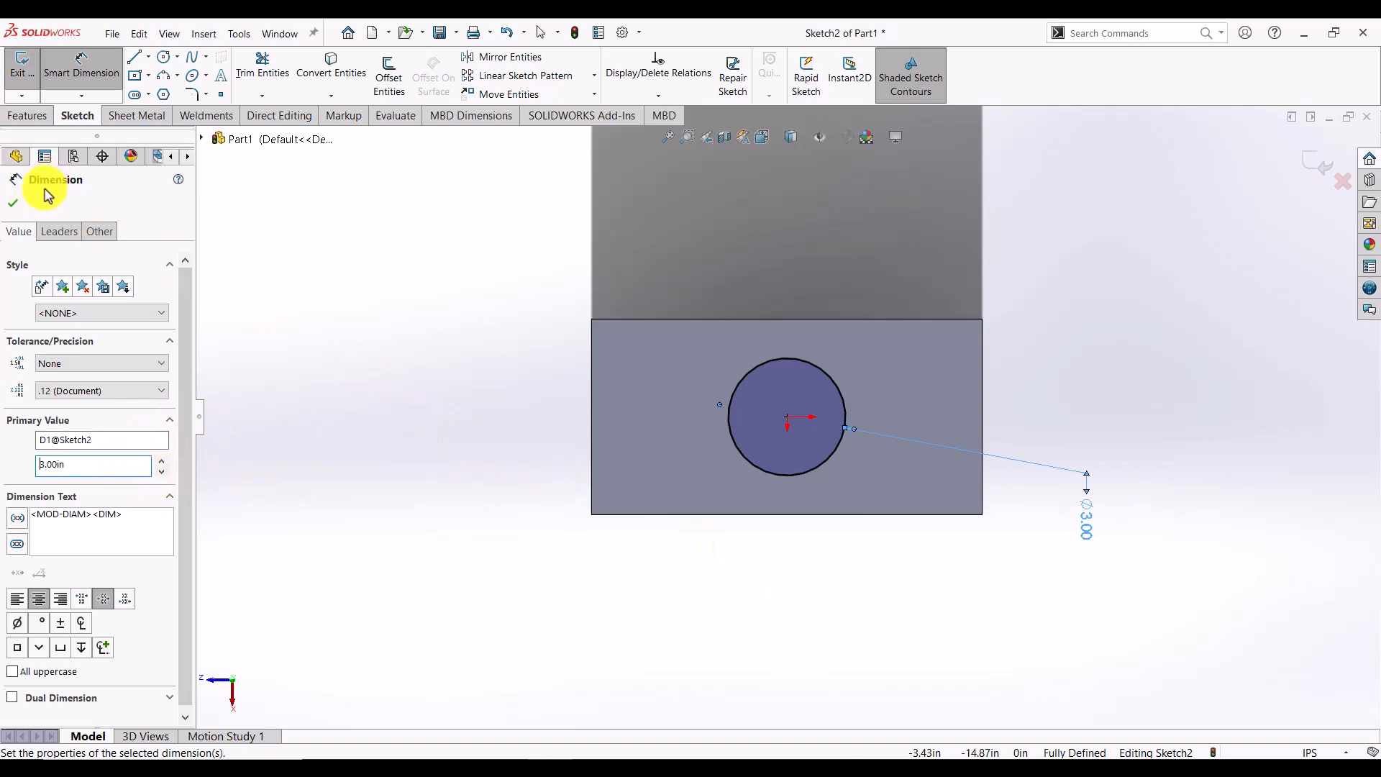
{"action": "left_click", "coordinate": [13, 203]}
{"action": "key", "text": "Escape"}
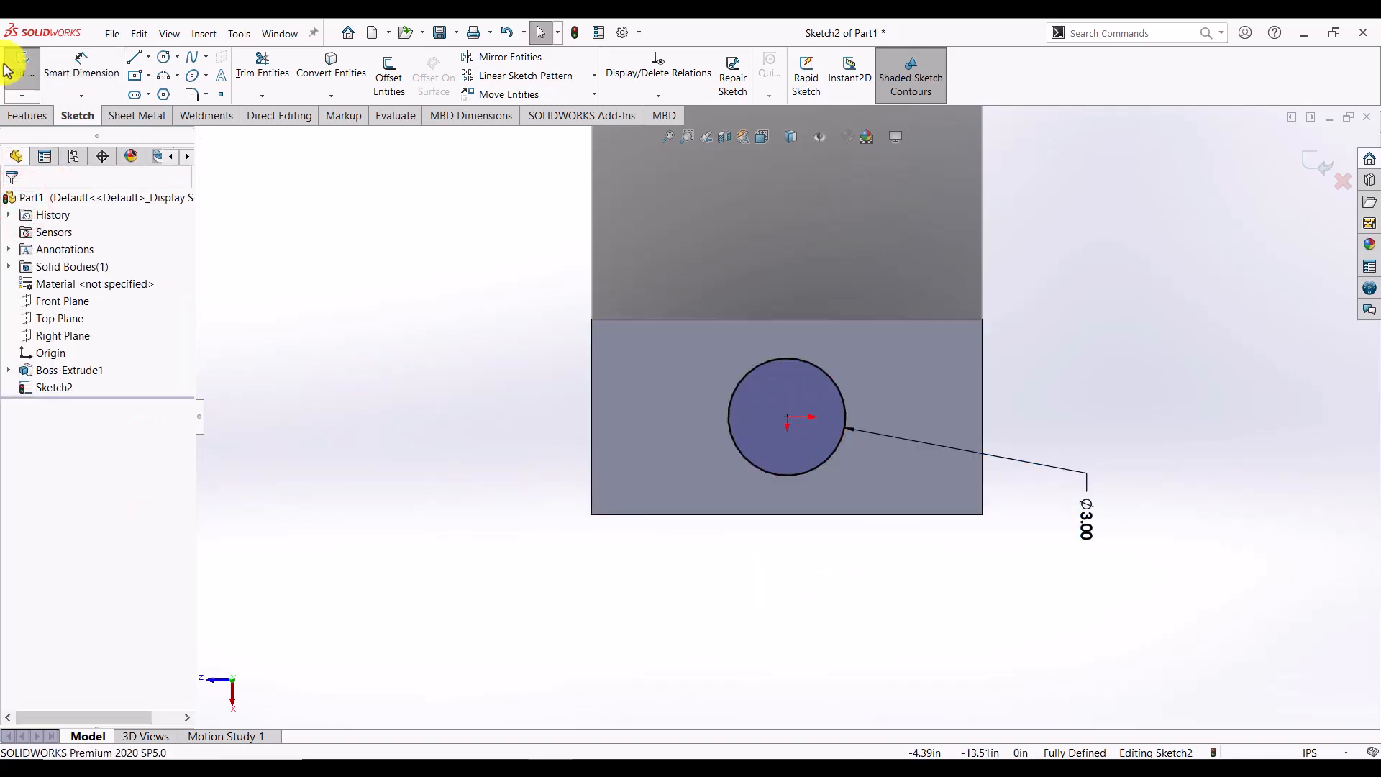
- Extrude the 3 in circle upward from the block's top face as a Blind boss with a depth of 2 in
{"action": "left_click", "coordinate": [15, 116]}
{"action": "left_click", "coordinate": [77, 115]}
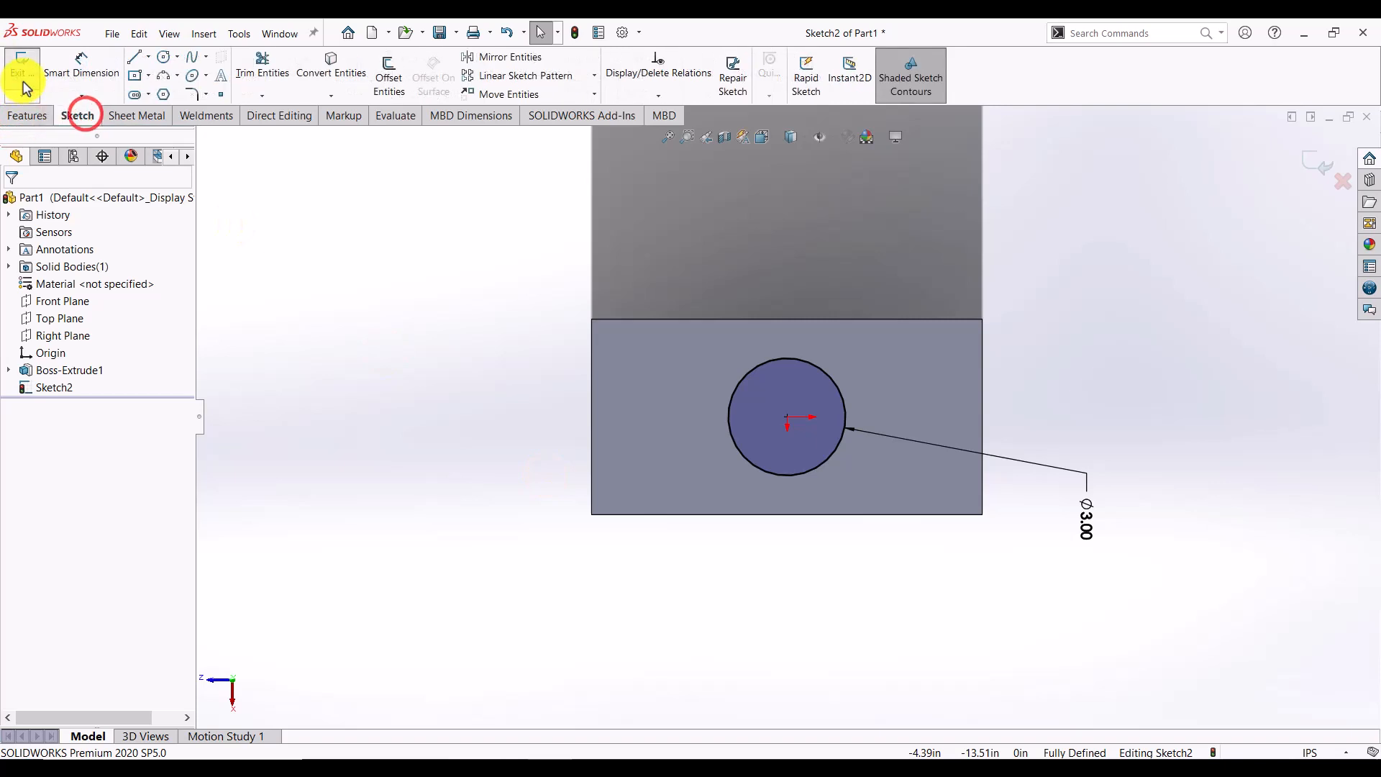
{"action": "left_click", "coordinate": [47, 121]}
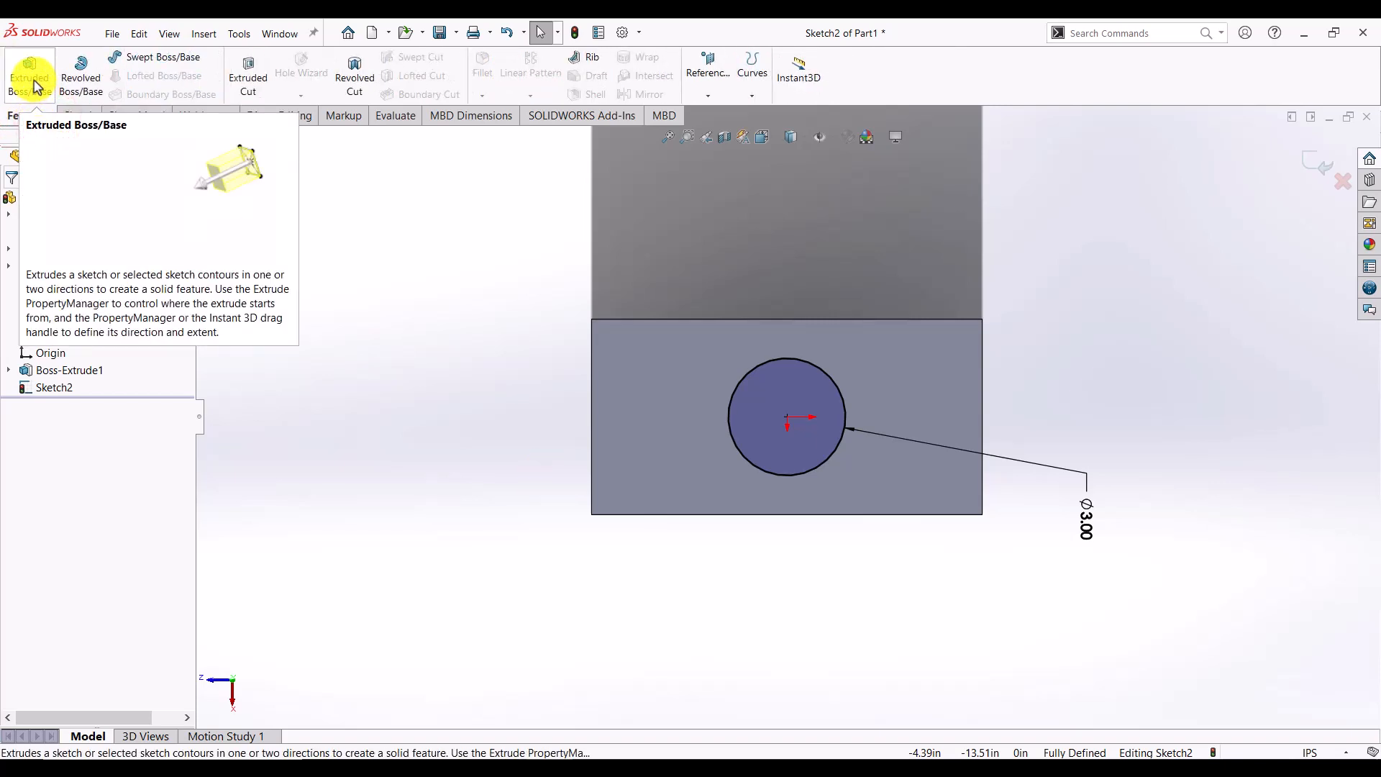
{"action": "left_click", "coordinate": [36, 87]}
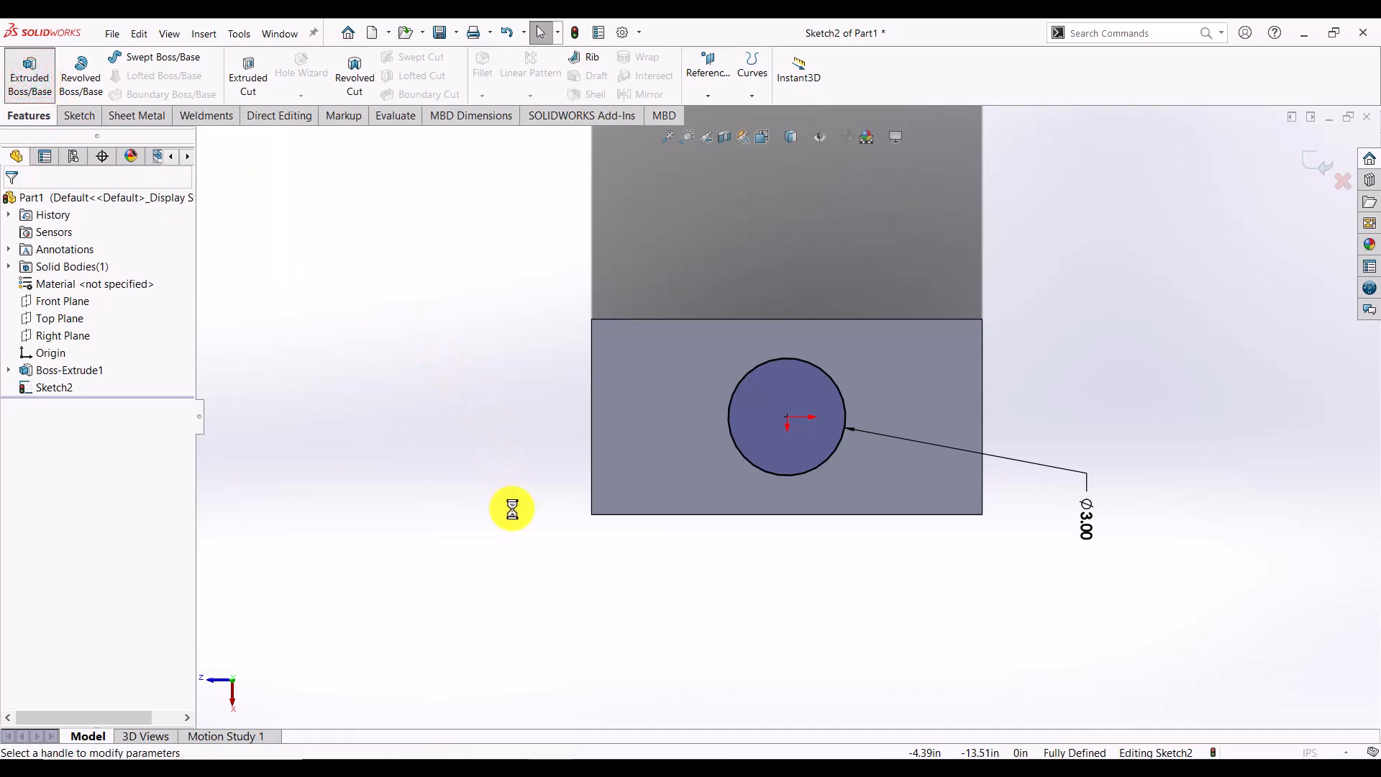
{"action": "middle_click_drag", "start_coordinate": [611, 527], "coordinate": [656, 261]}
{"action": "scroll", "coordinate": [694, 365], "scroll_direction": "up", "scroll_amount": 5}
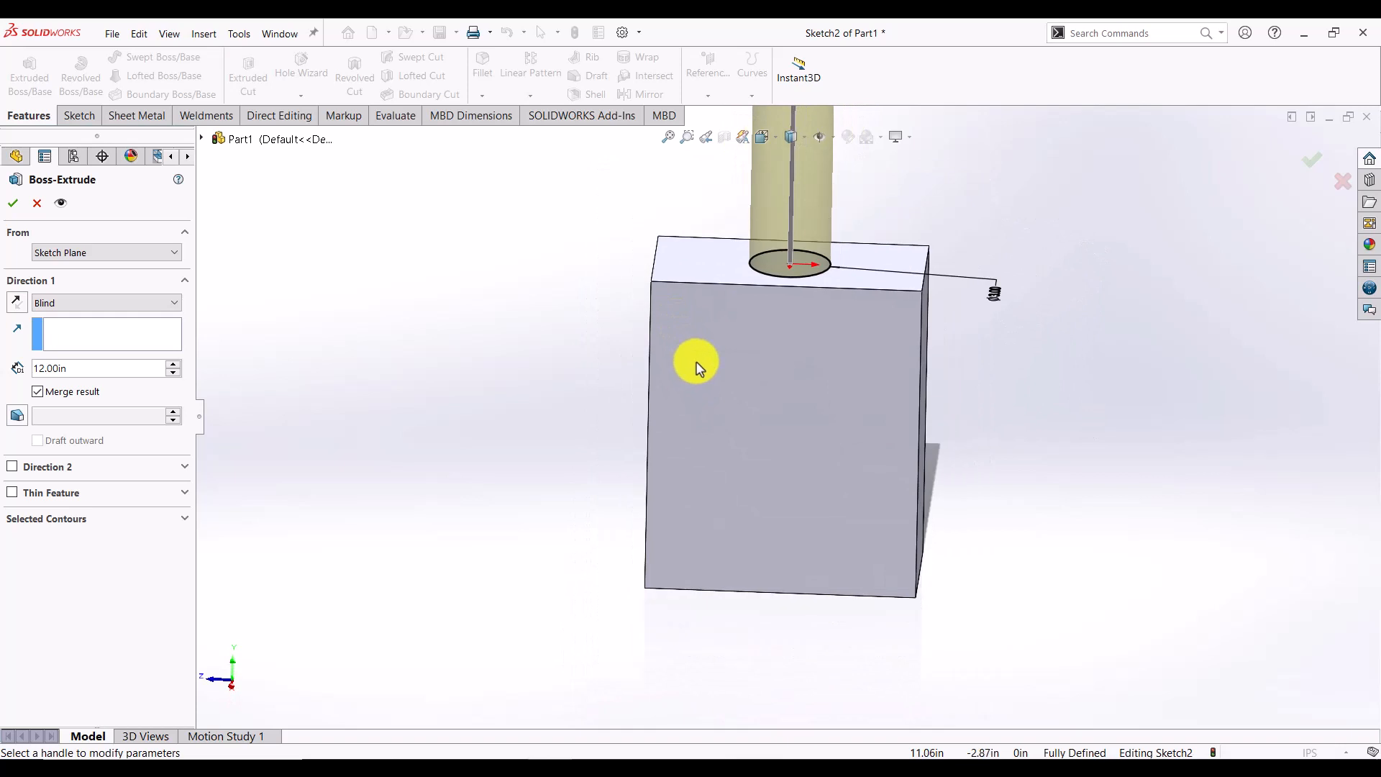
{"action": "middle_click_drag", "start_coordinate": [751, 393], "coordinate": [832, 246]}
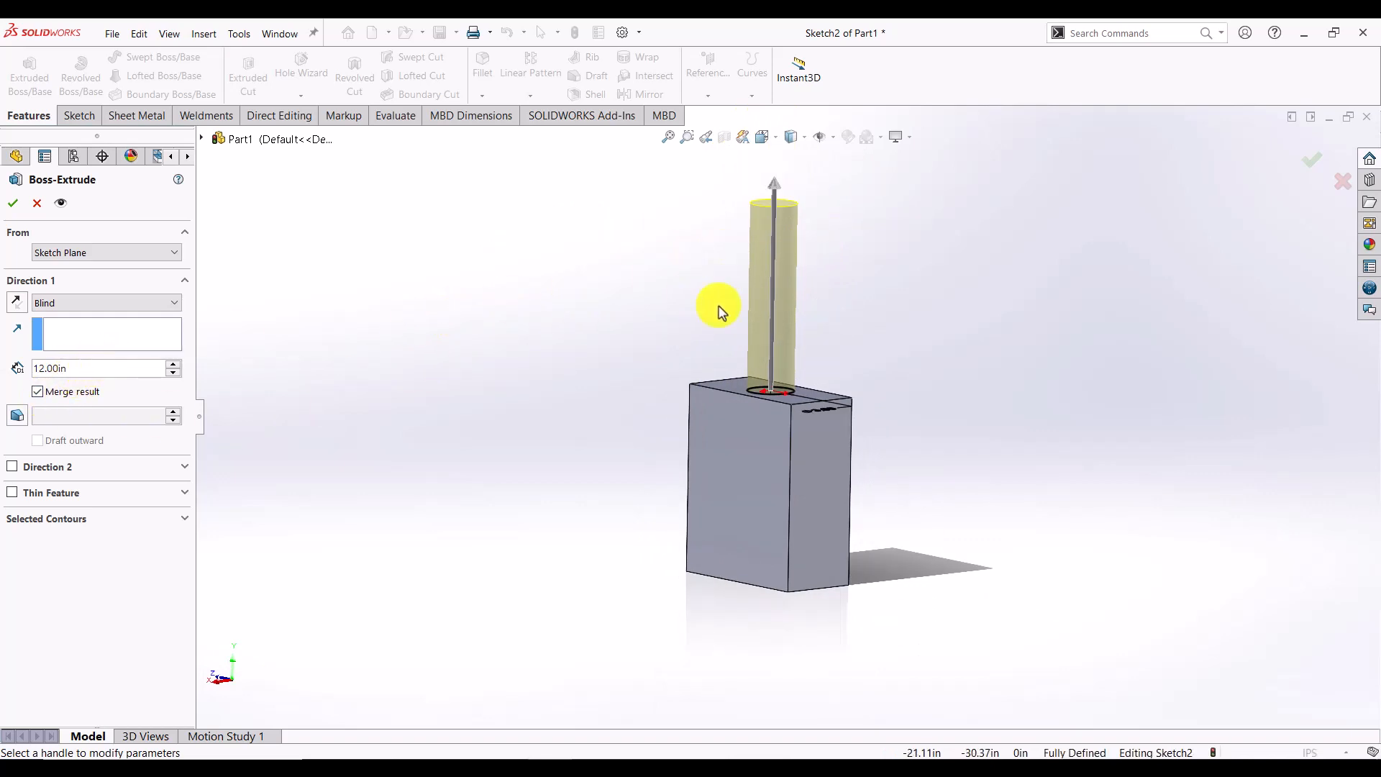
{"action": "left_click", "coordinate": [78, 368]}
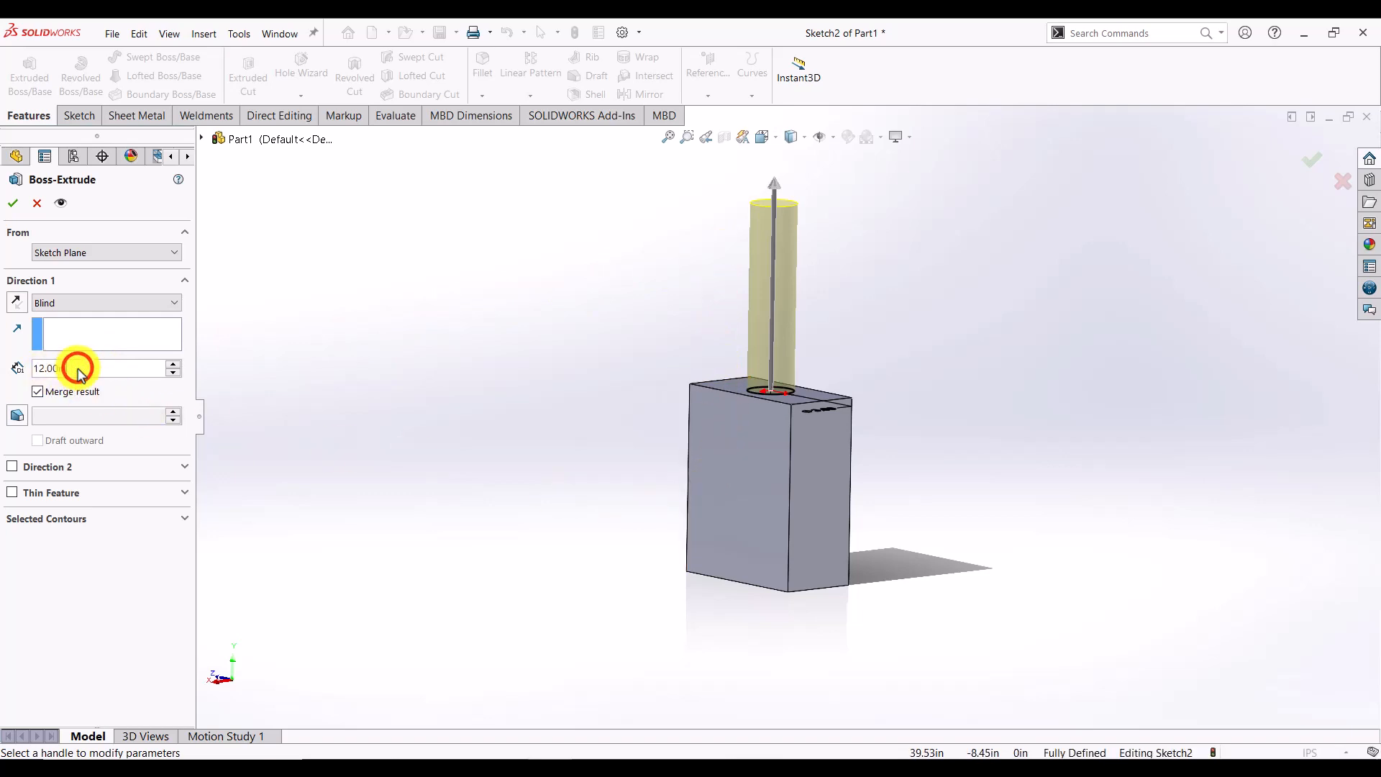
{"action": "left_click", "coordinate": [799, 543]}
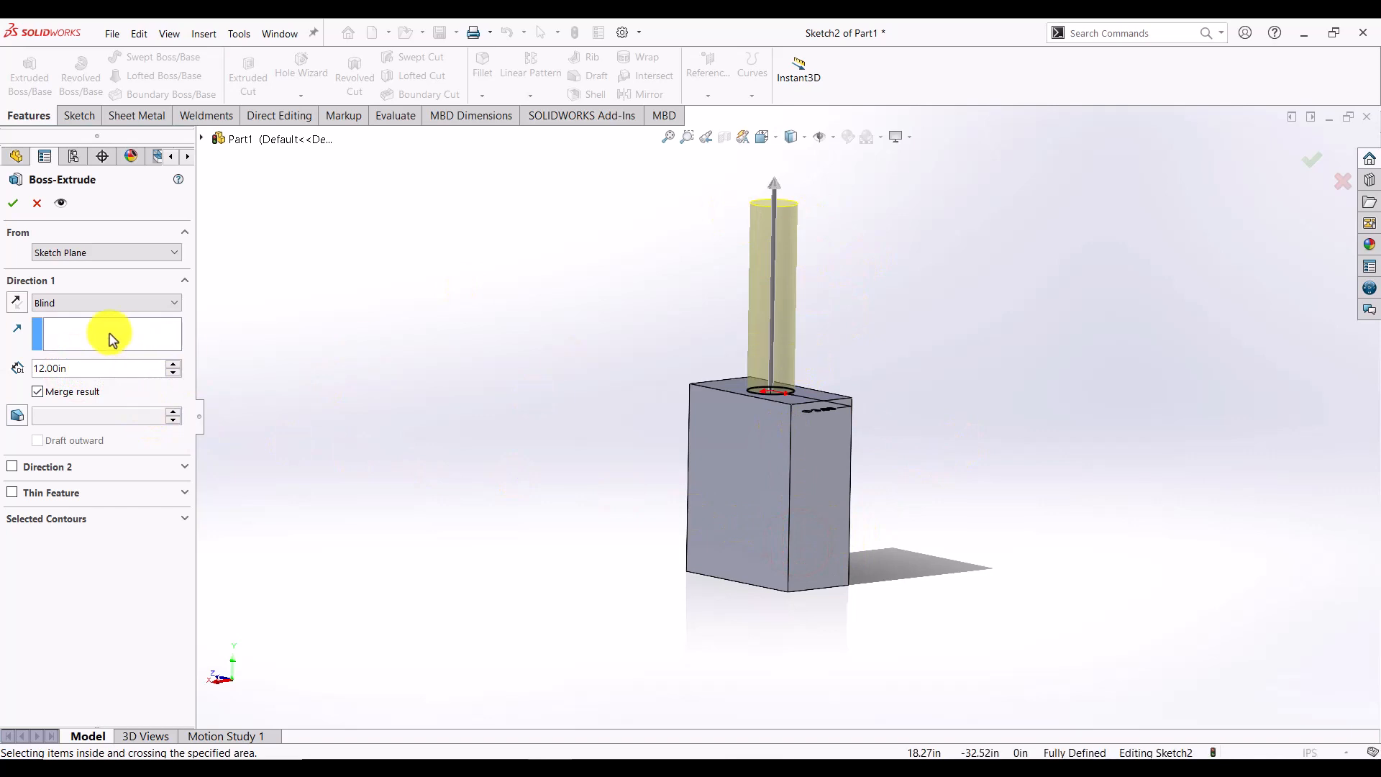
{"action": "double_click", "coordinate": [101, 370]}
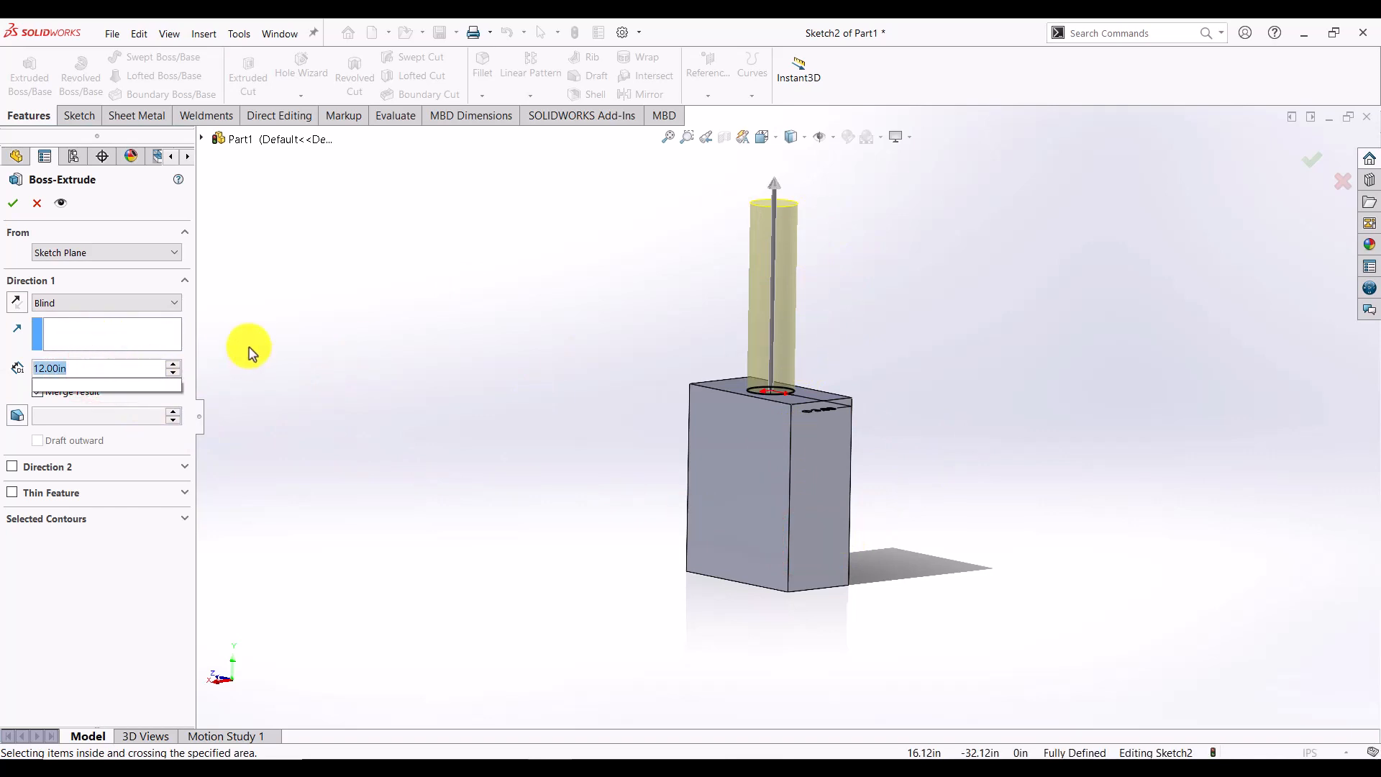
{"action": "type", "text": "2"}
{"action": "key", "text": "Return"}
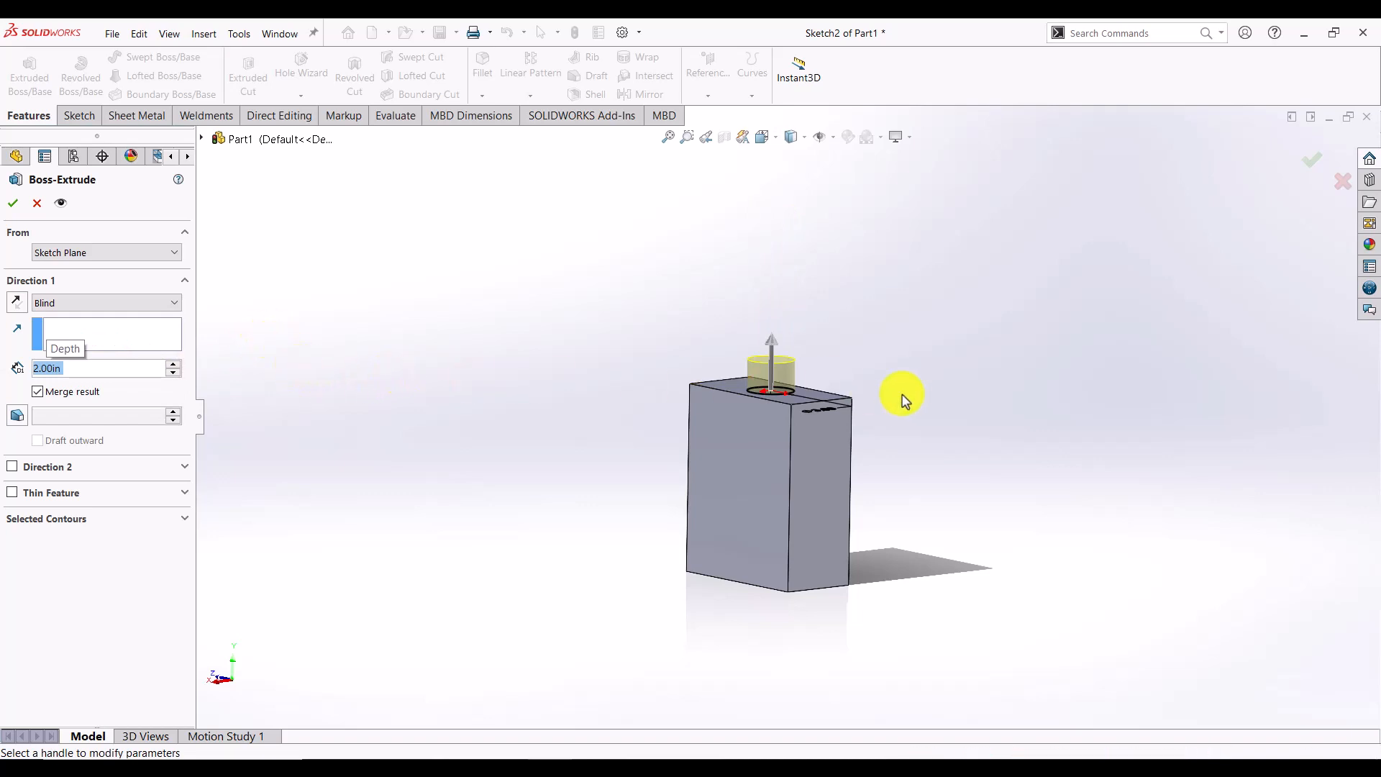
{"action": "left_click", "coordinate": [10, 205]}
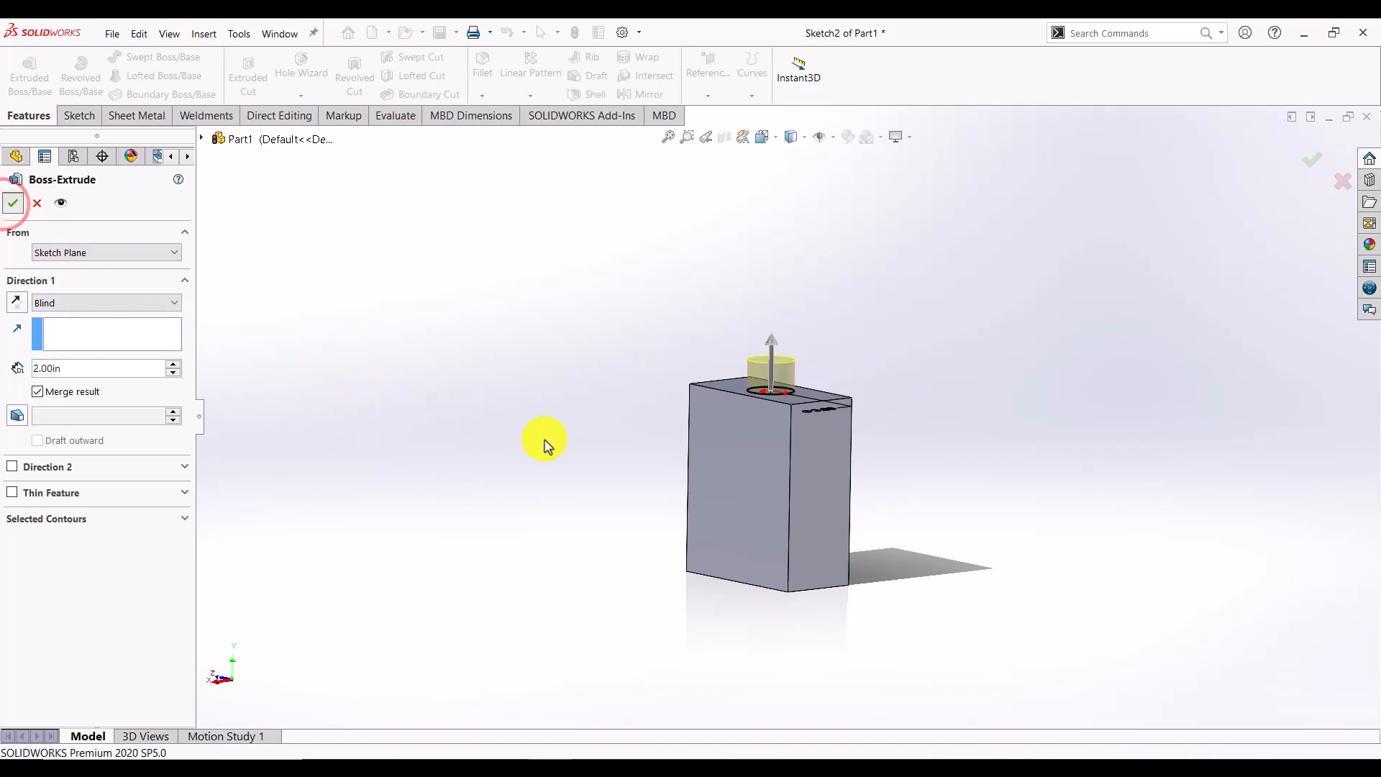
- Examine the block with its cylinder from another side and highlight each of the two extrusions in turn
{"action": "middle_click_drag", "start_coordinate": [904, 496], "coordinate": [709, 420]}
{"action": "scroll", "coordinate": [818, 382], "scroll_direction": "down", "scroll_amount": 1}
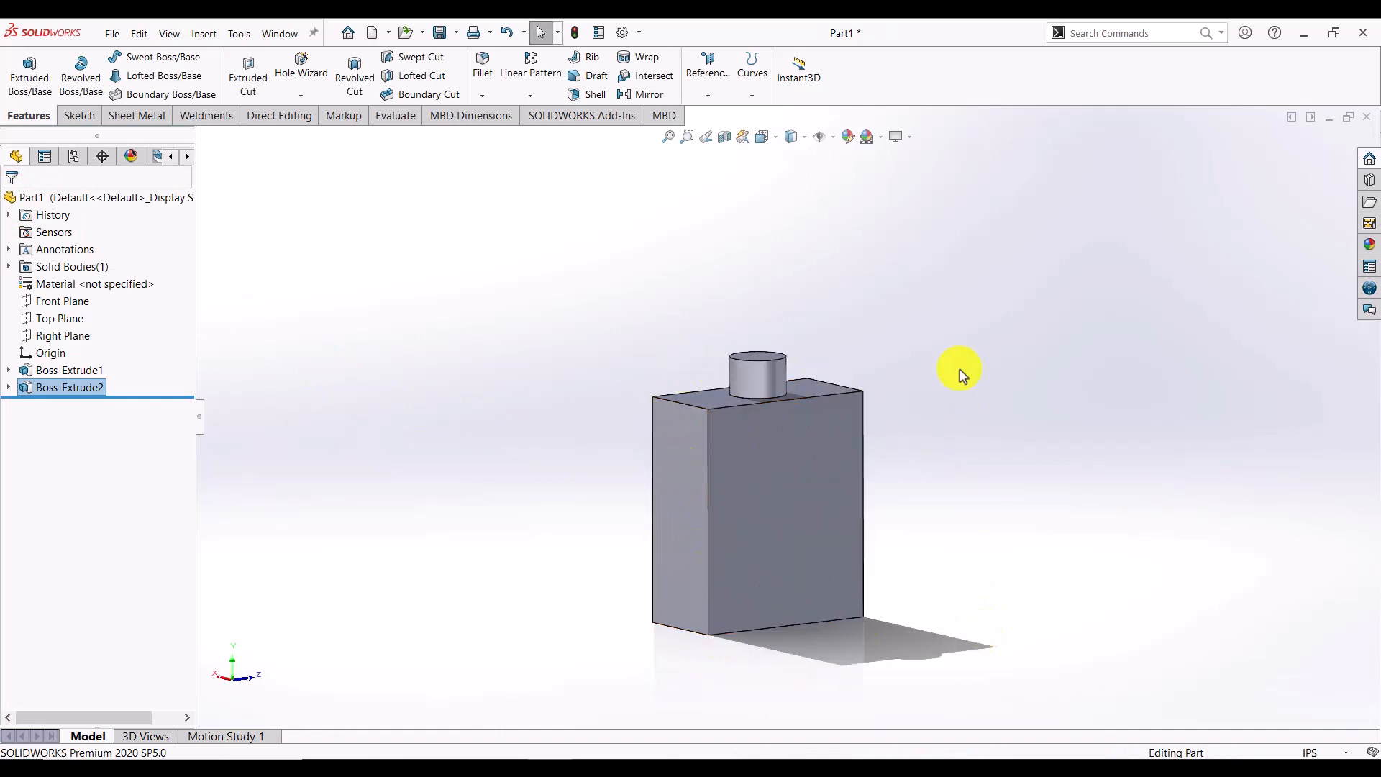
{"action": "scroll", "coordinate": [755, 440], "scroll_direction": "down", "scroll_amount": 1}
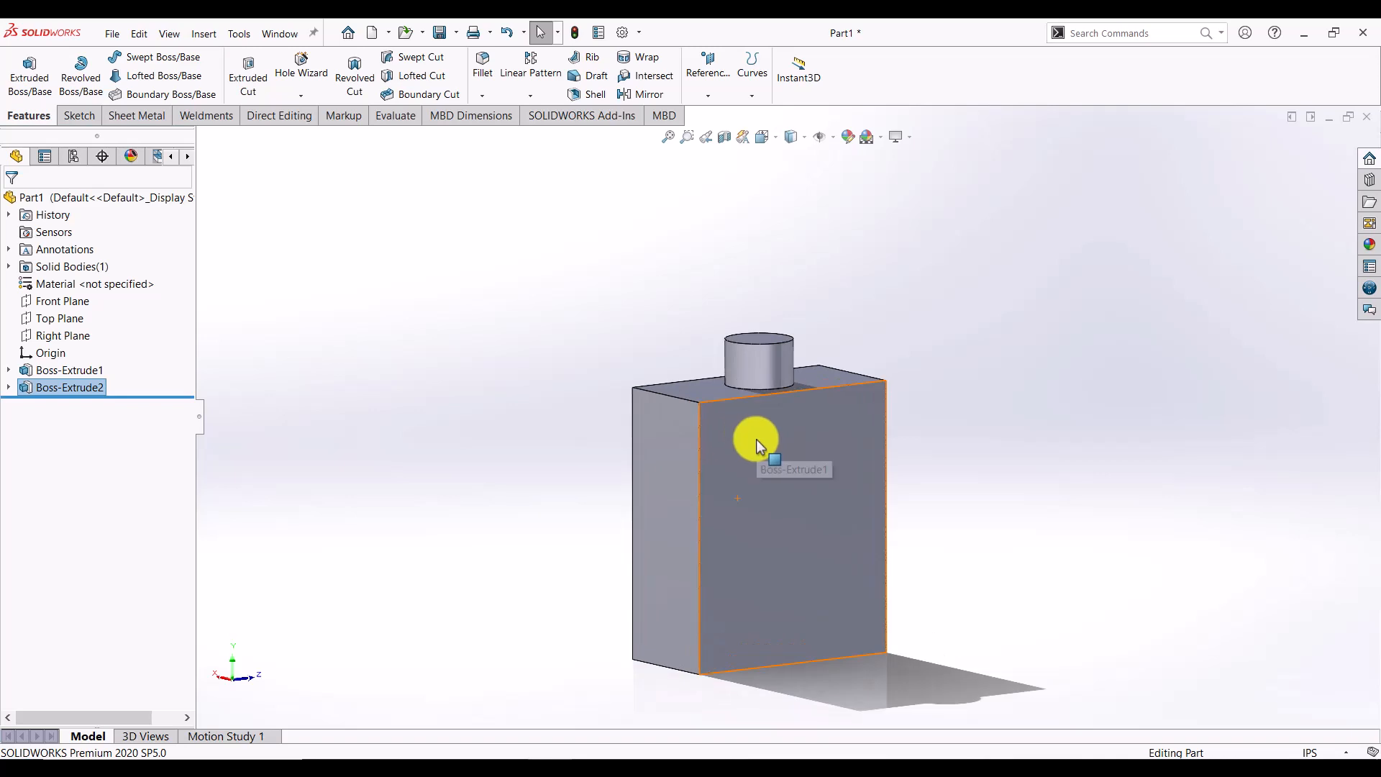
{"action": "left_click", "coordinate": [1028, 417]}
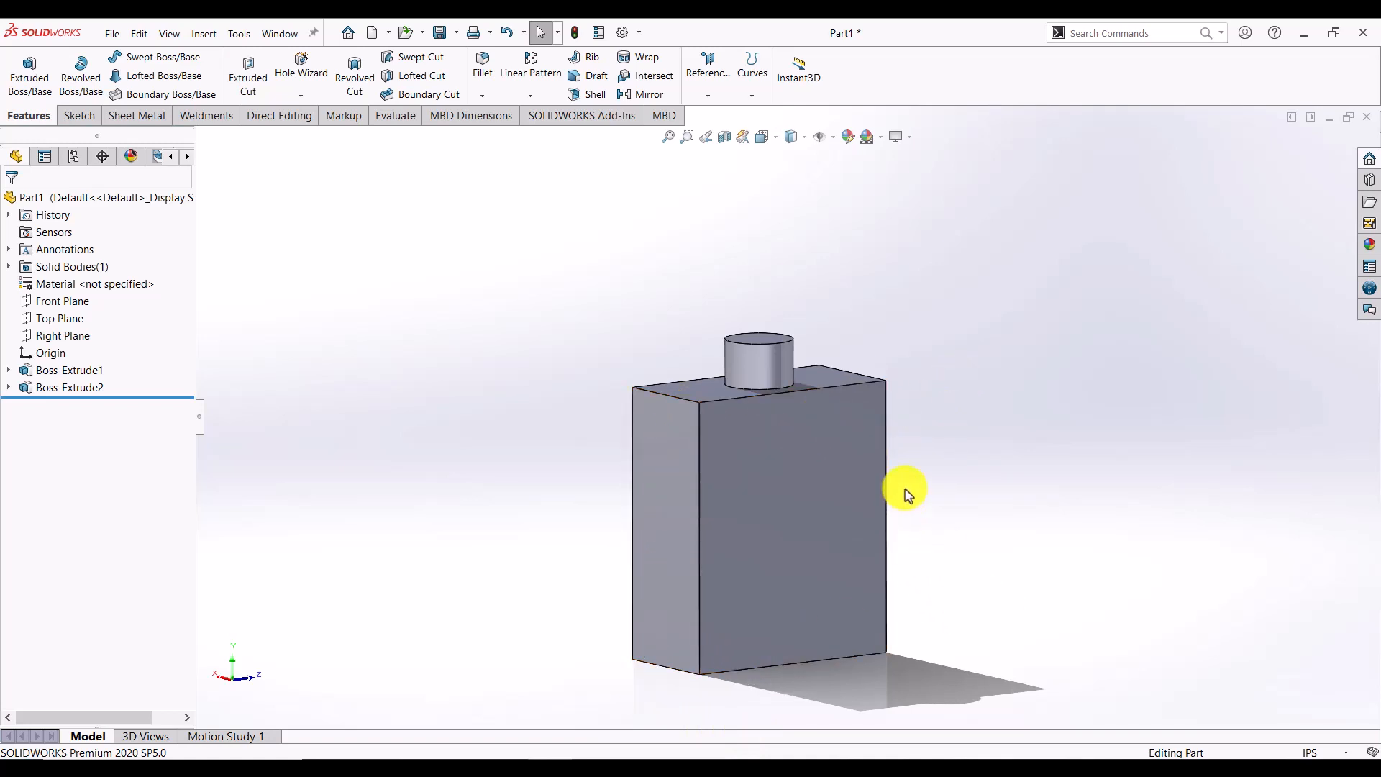
{"action": "left_click", "coordinate": [65, 387]}
{"action": "left_click", "coordinate": [286, 419]}
{"action": "left_click", "coordinate": [53, 369]}
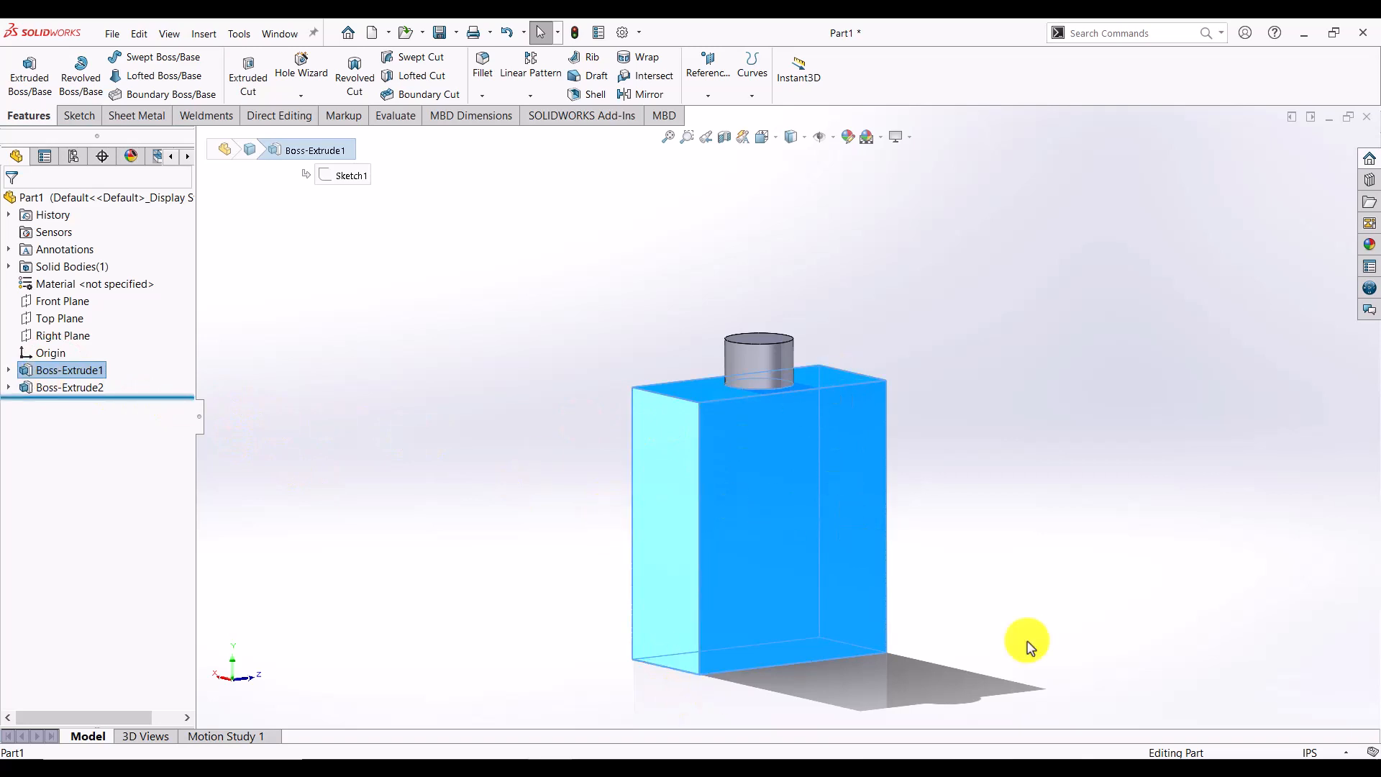
{"action": "left_click", "coordinate": [1042, 302]}
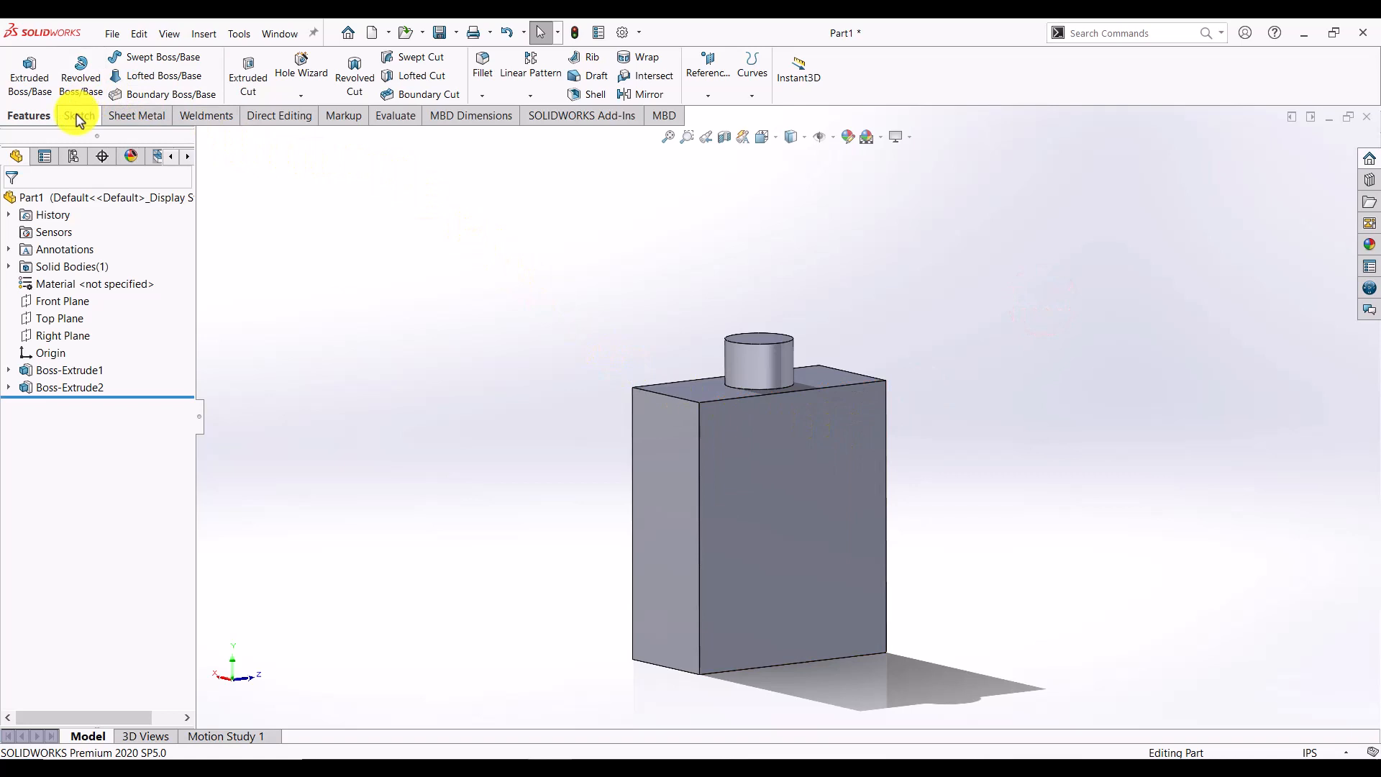
- Fillet the block's four vertical edges with a symmetric radius of 0.5 in
{"action": "left_click", "coordinate": [486, 70]}
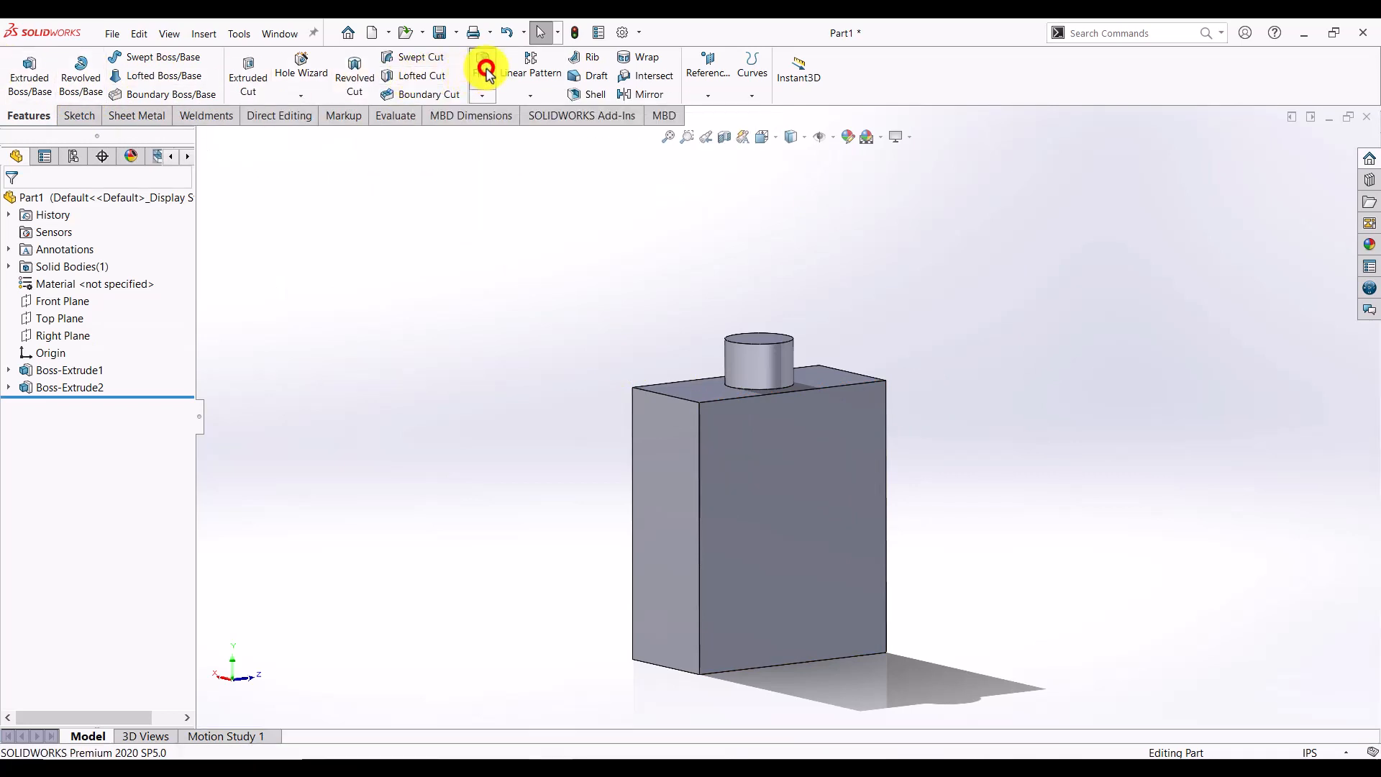
{"action": "left_click", "coordinate": [698, 541]}
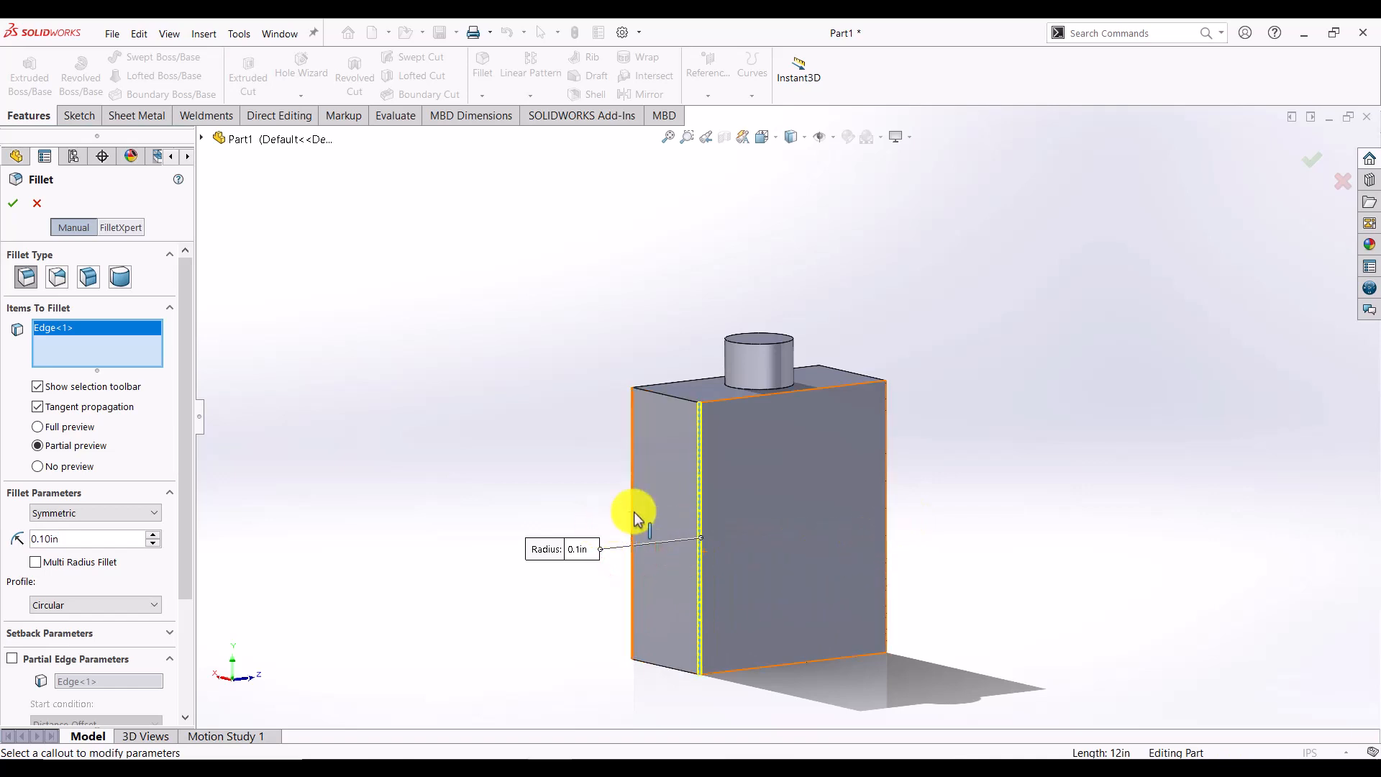
{"action": "left_click", "coordinate": [633, 512]}
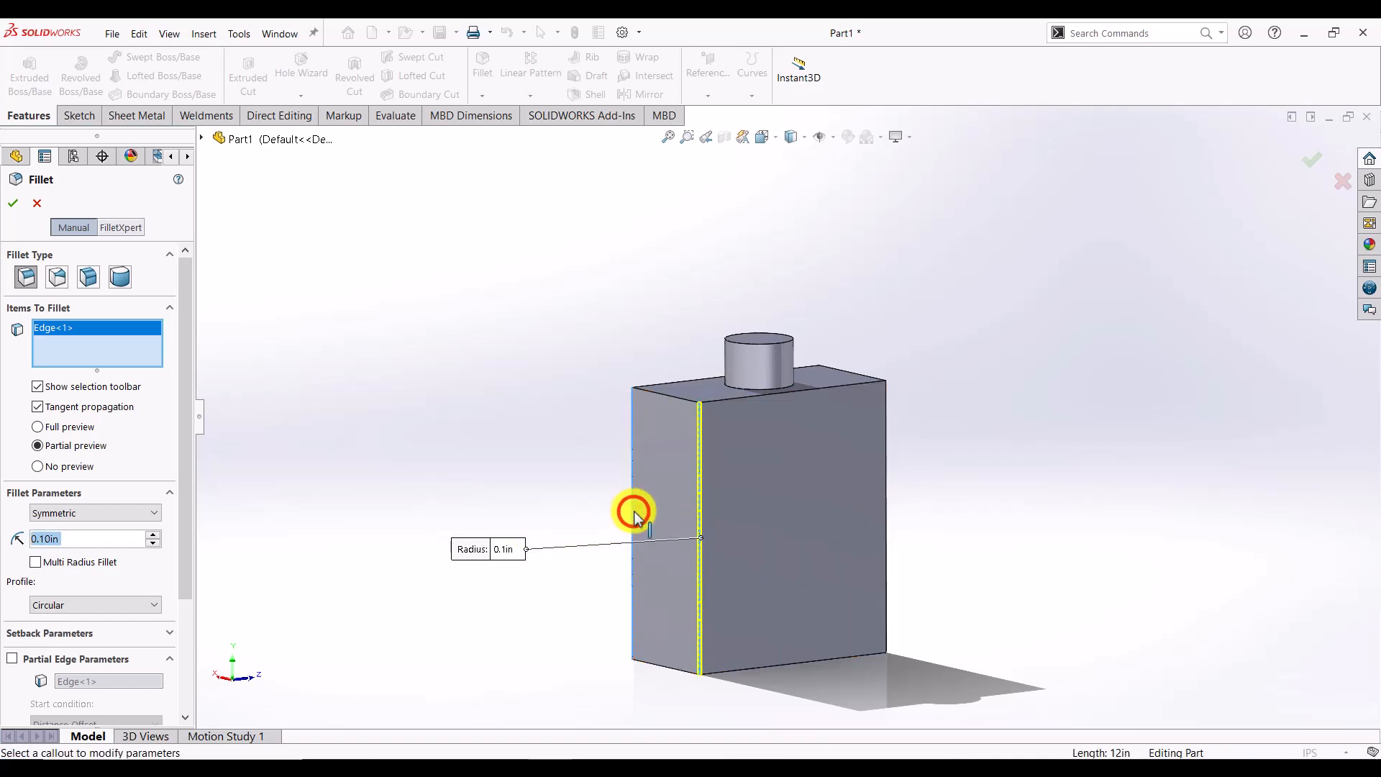
{"action": "left_click", "coordinate": [886, 518]}
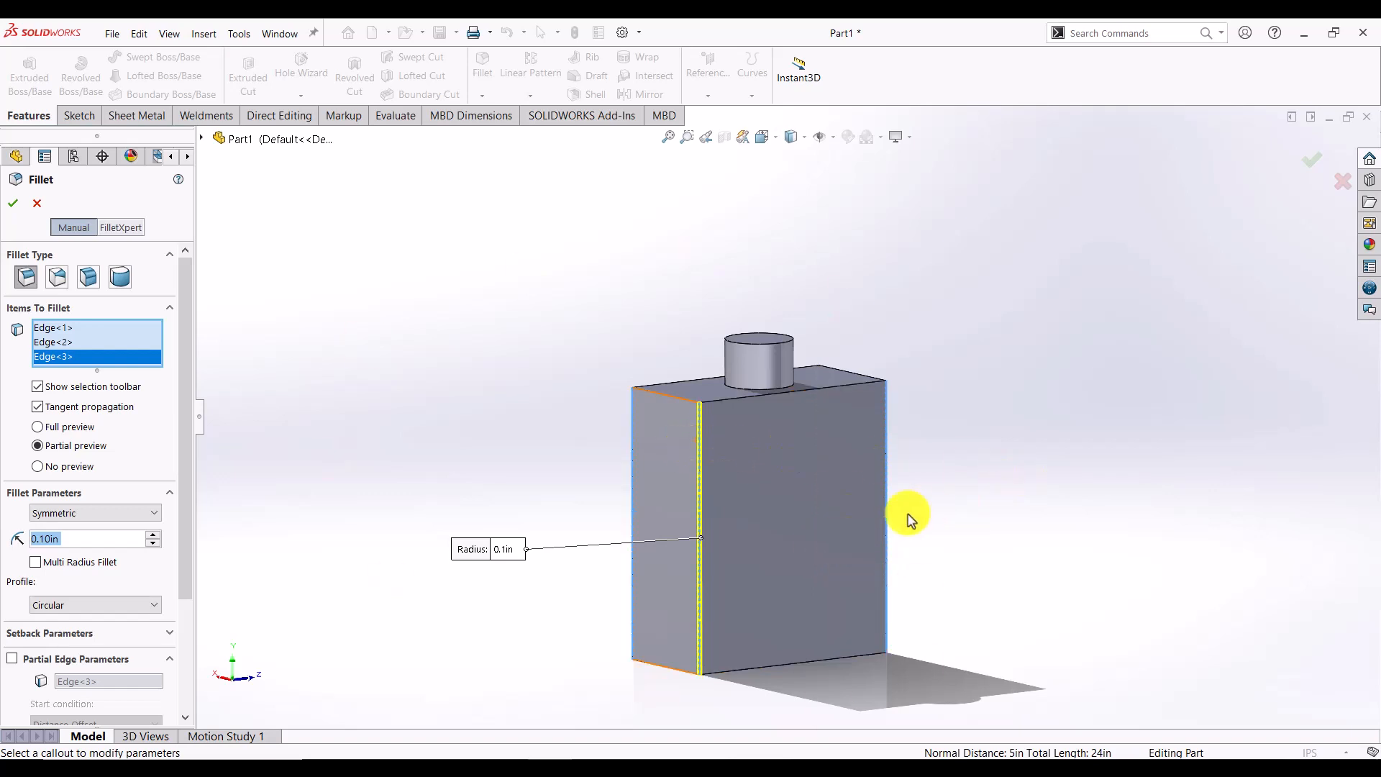
{"action": "left_click", "coordinate": [820, 517]}
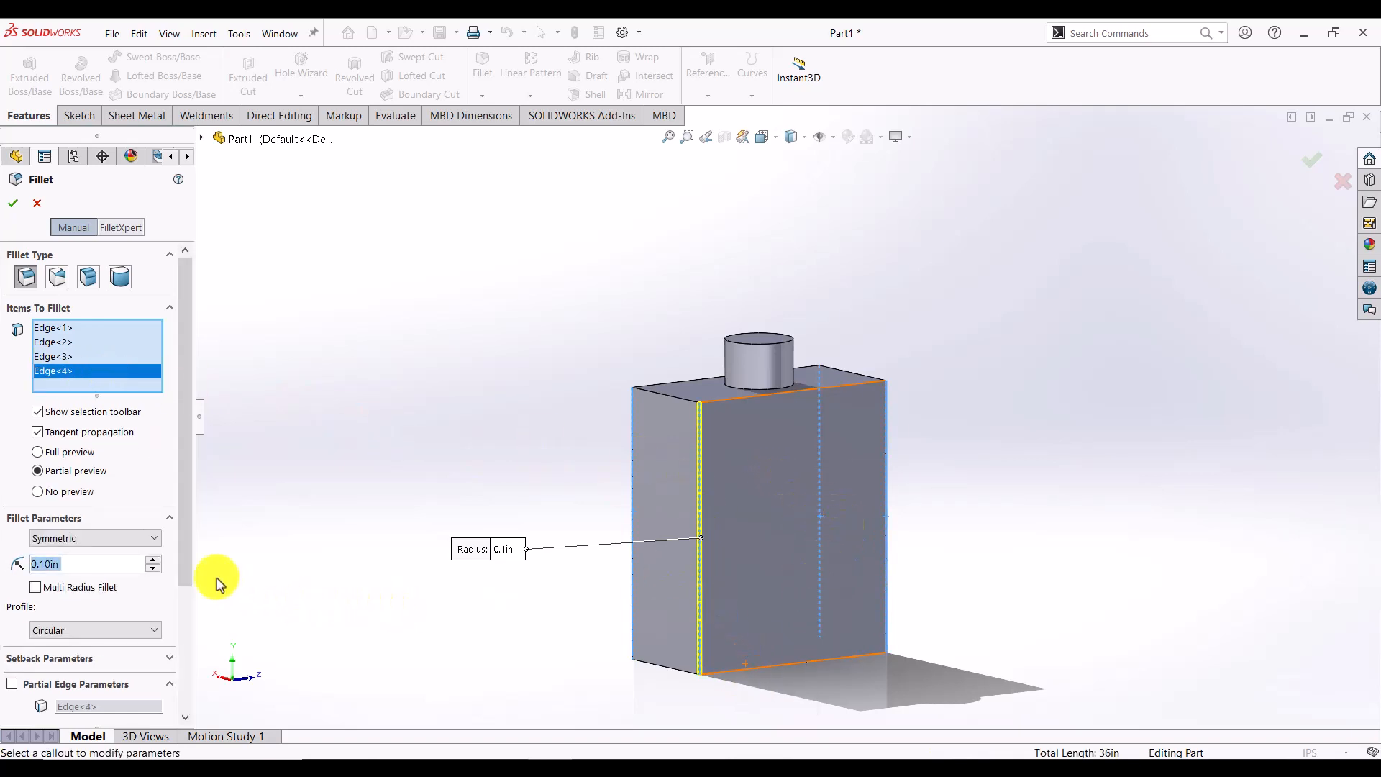
{"action": "left_click", "coordinate": [156, 558]}
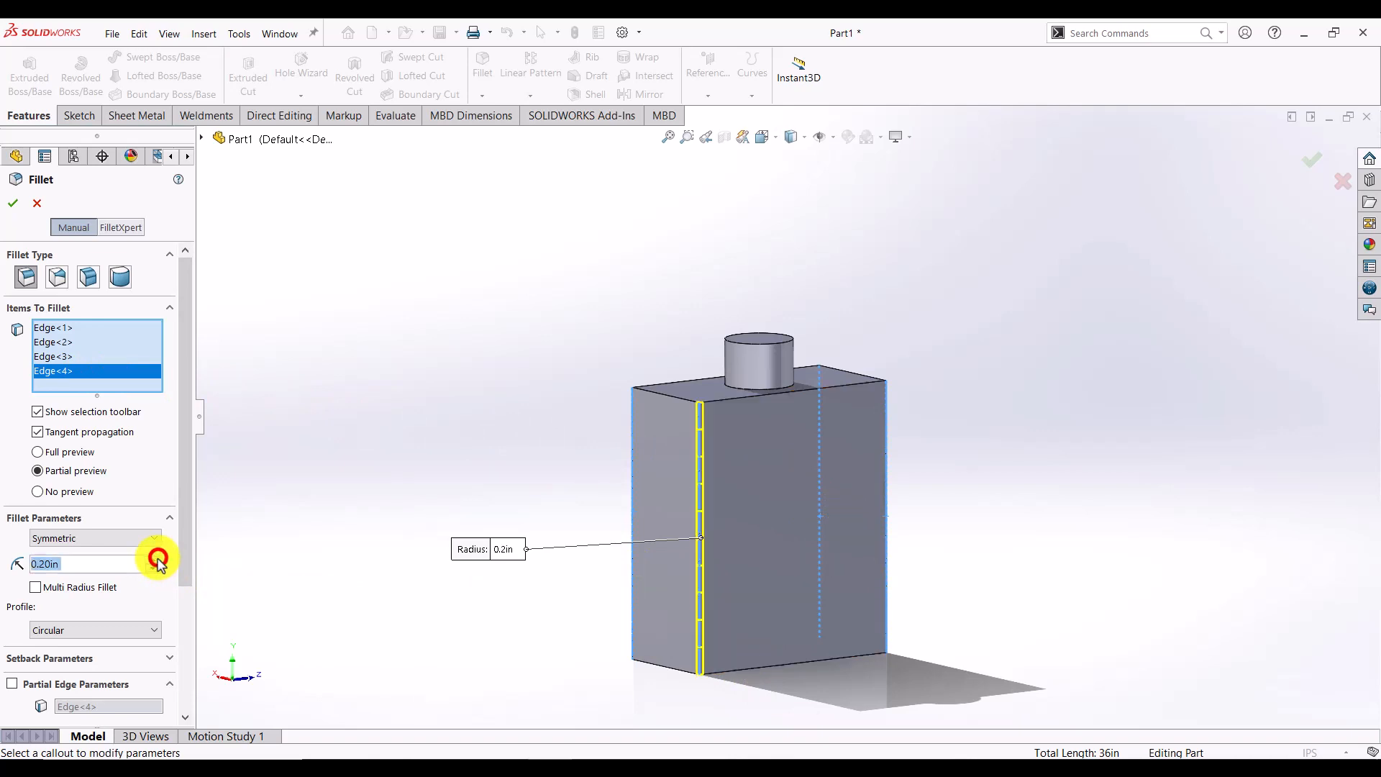
{"action": "left_click", "coordinate": [156, 559]}
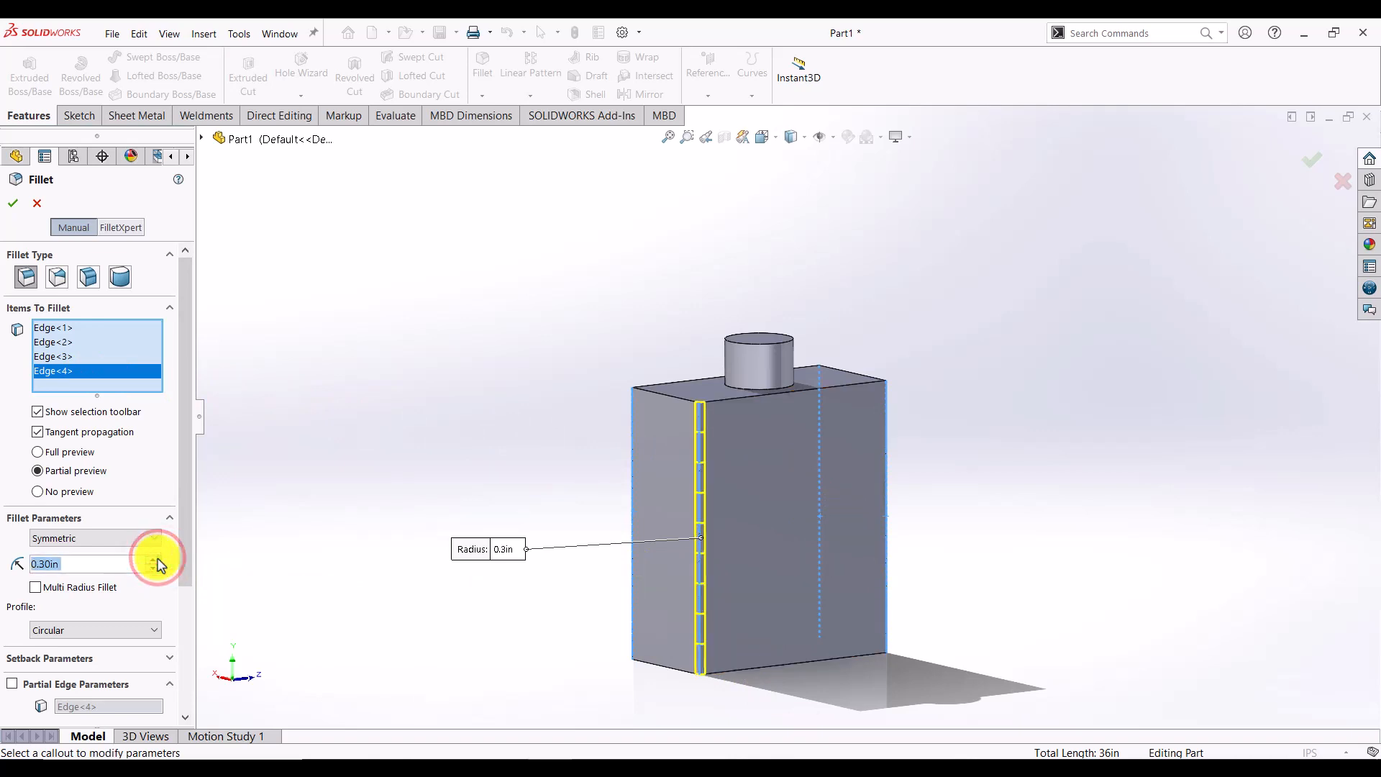
{"action": "left_click", "coordinate": [156, 558]}
{"action": "left_click", "coordinate": [157, 559]}
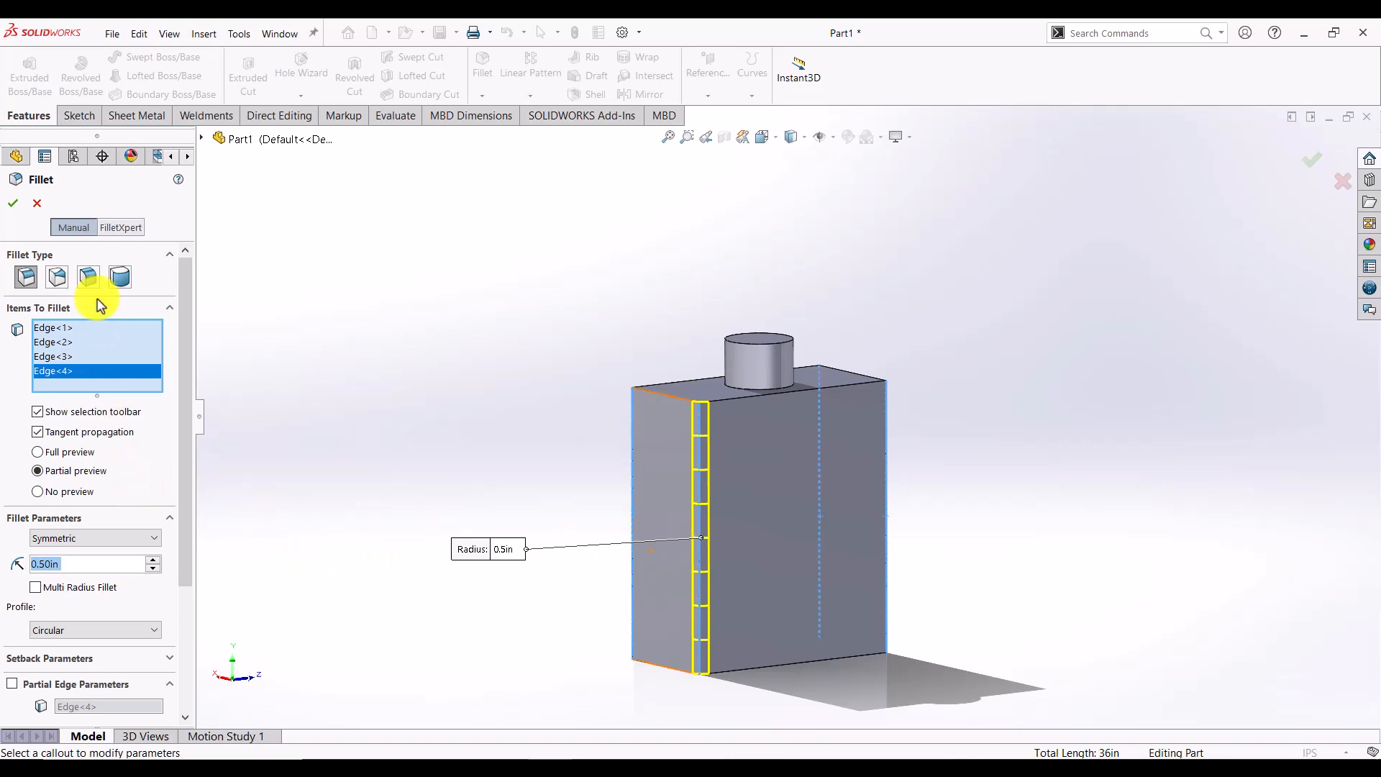
{"action": "left_click", "coordinate": [11, 205]}
{"action": "left_click", "coordinate": [505, 486]}
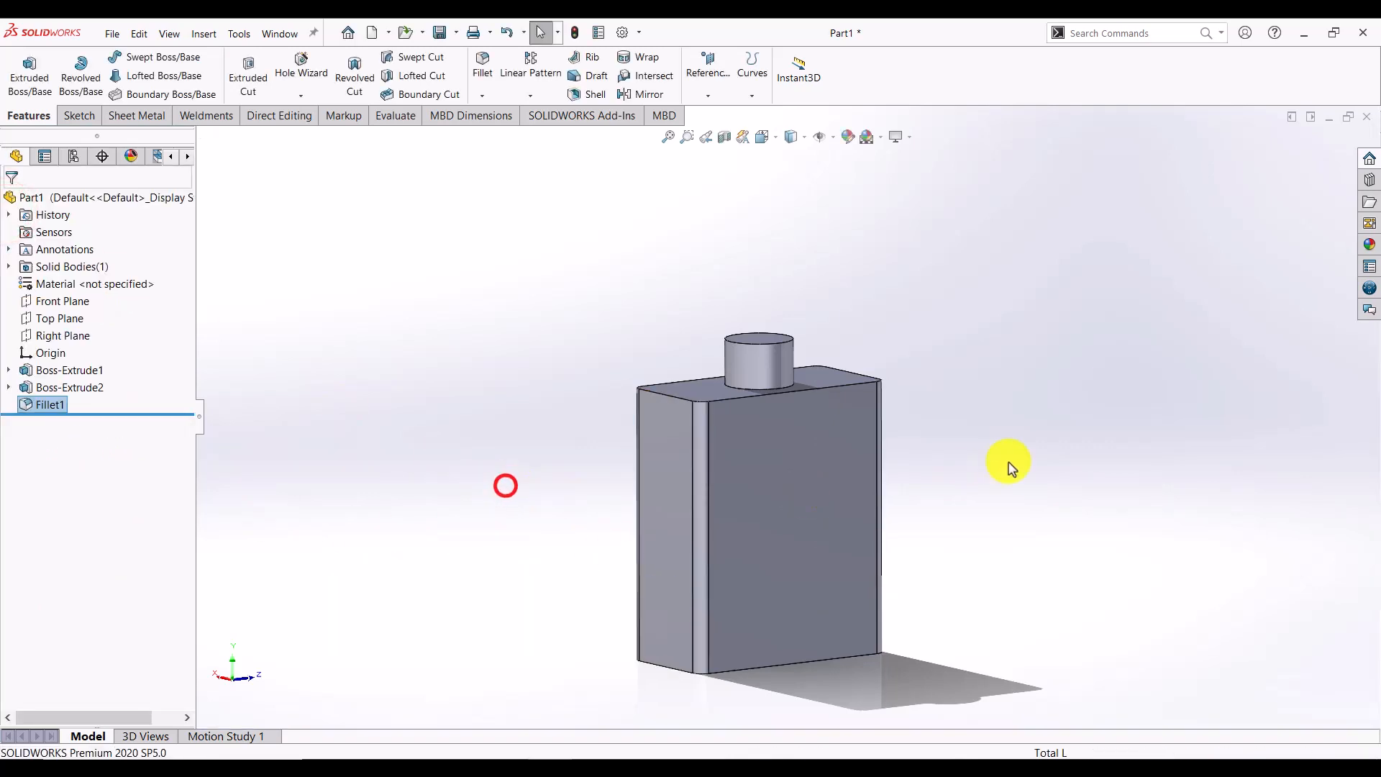
{"action": "scroll", "coordinate": [888, 636], "scroll_direction": "down", "scroll_amount": 2}
{"action": "scroll", "coordinate": [807, 540], "scroll_direction": "up", "scroll_amount": 2}
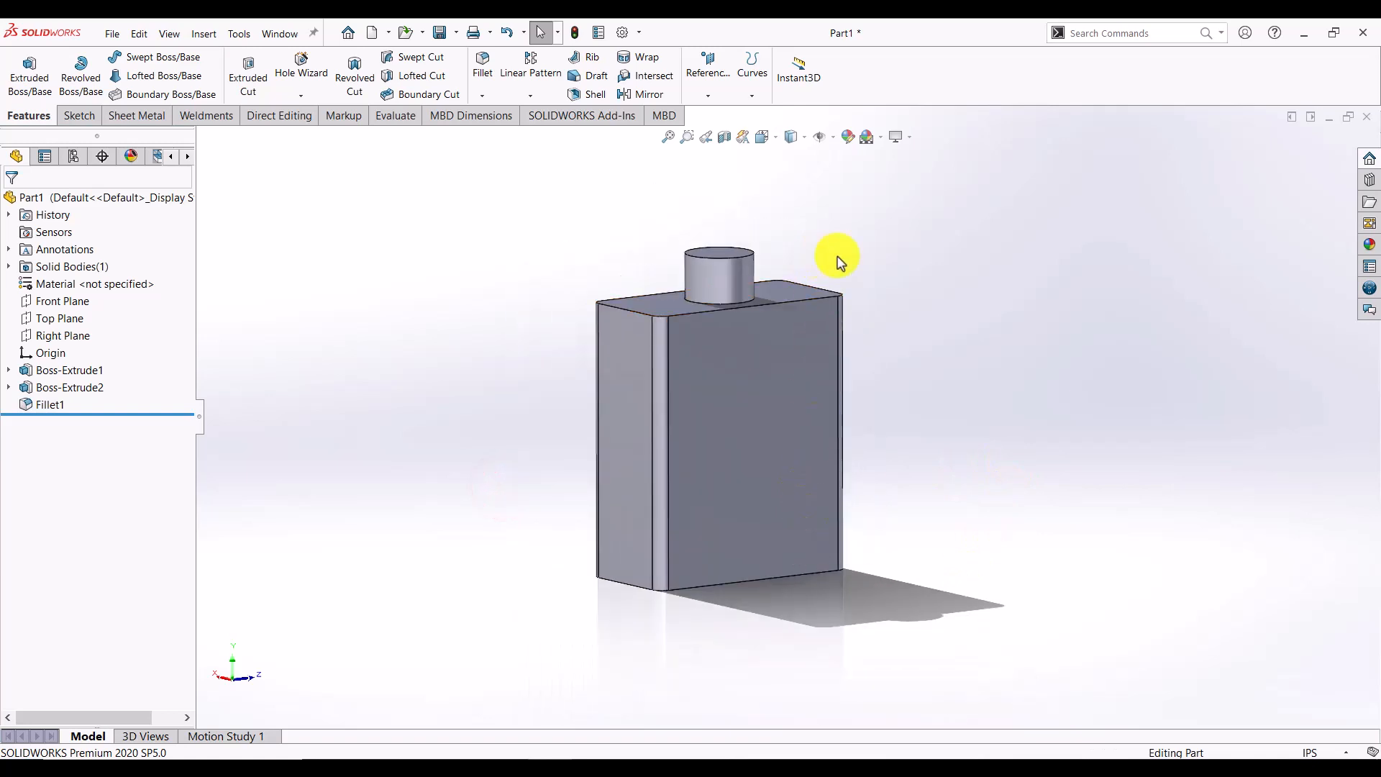
- Review the feature history by highlighting the cylinder extrusion and the fillet on the block's vertical edges
{"action": "scroll", "coordinate": [771, 316], "scroll_direction": "down", "scroll_amount": 1}
{"action": "scroll", "coordinate": [792, 296], "scroll_direction": "up", "scroll_amount": 1}
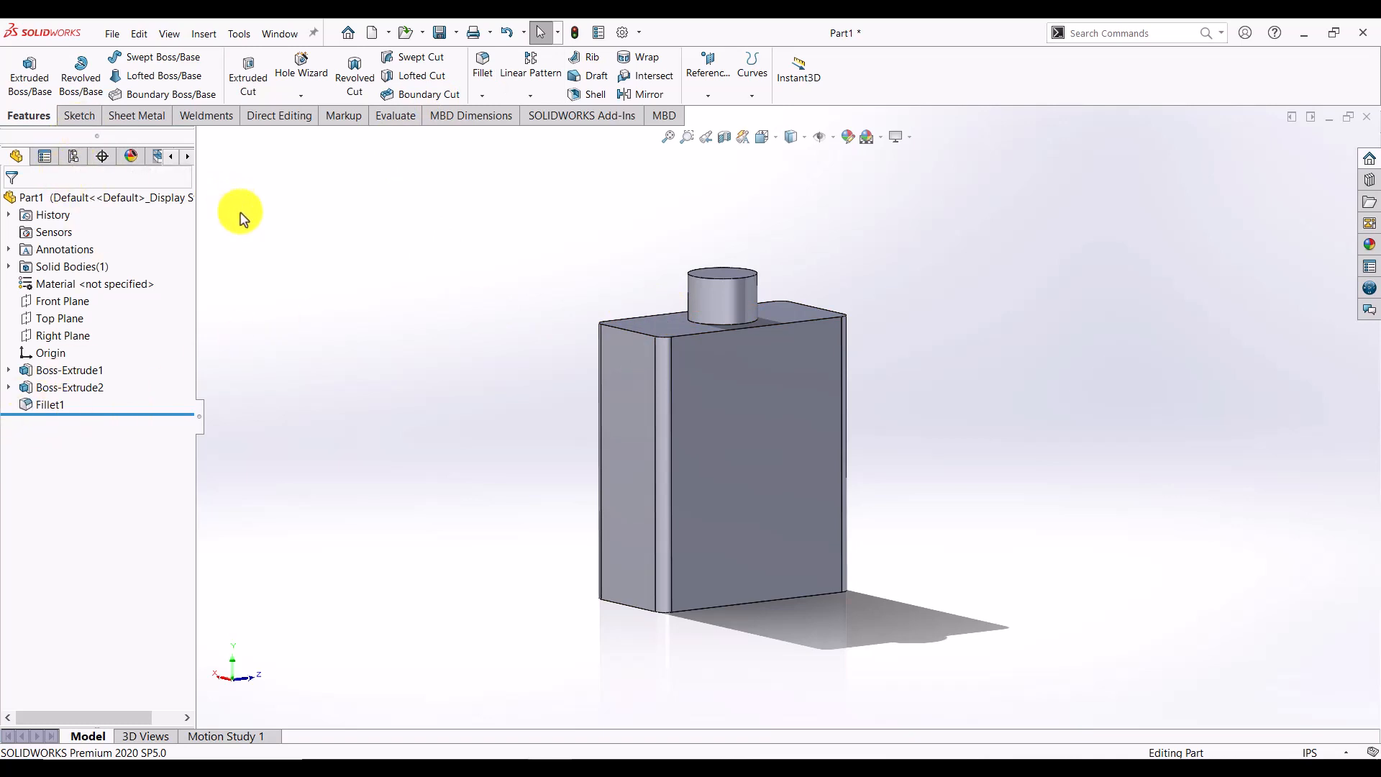
{"action": "left_click", "coordinate": [75, 390]}
{"action": "left_click", "coordinate": [409, 417]}
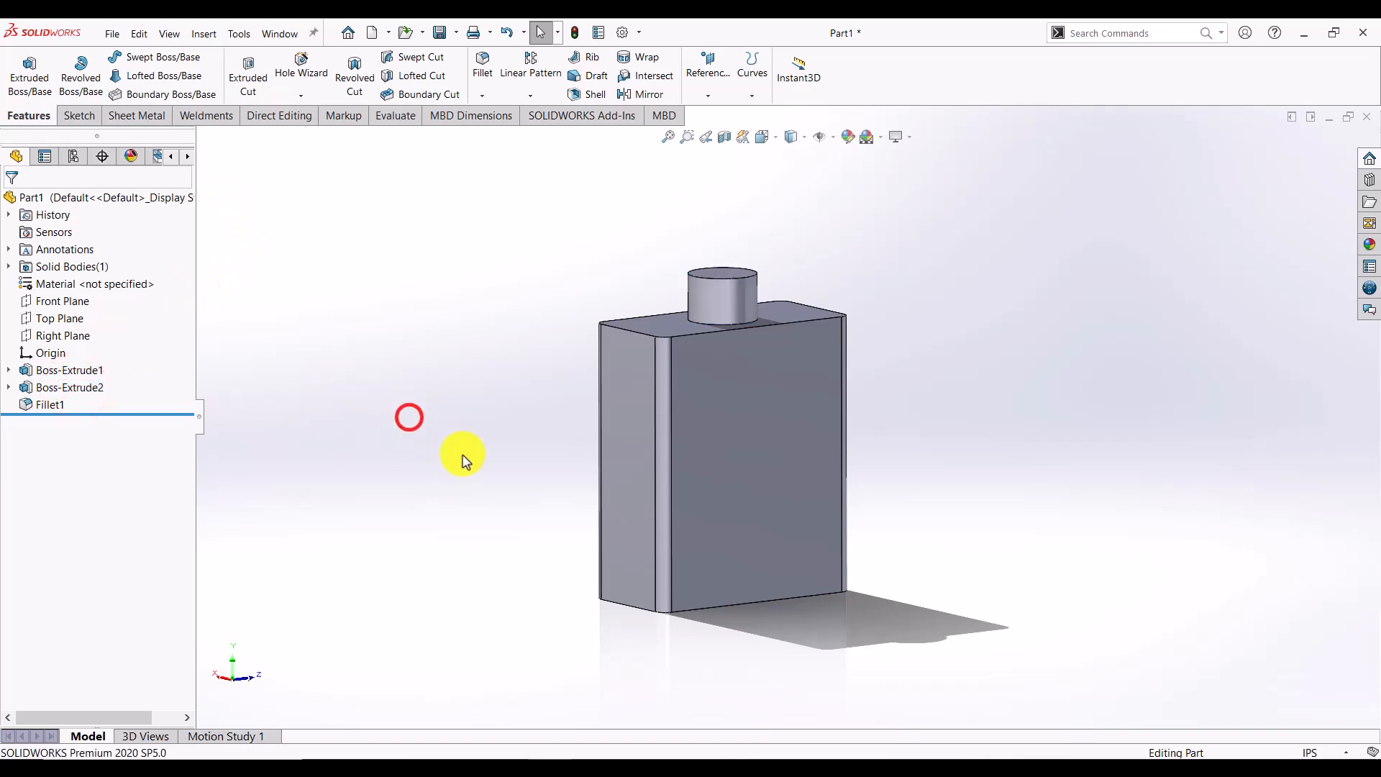
{"action": "left_click", "coordinate": [56, 404]}
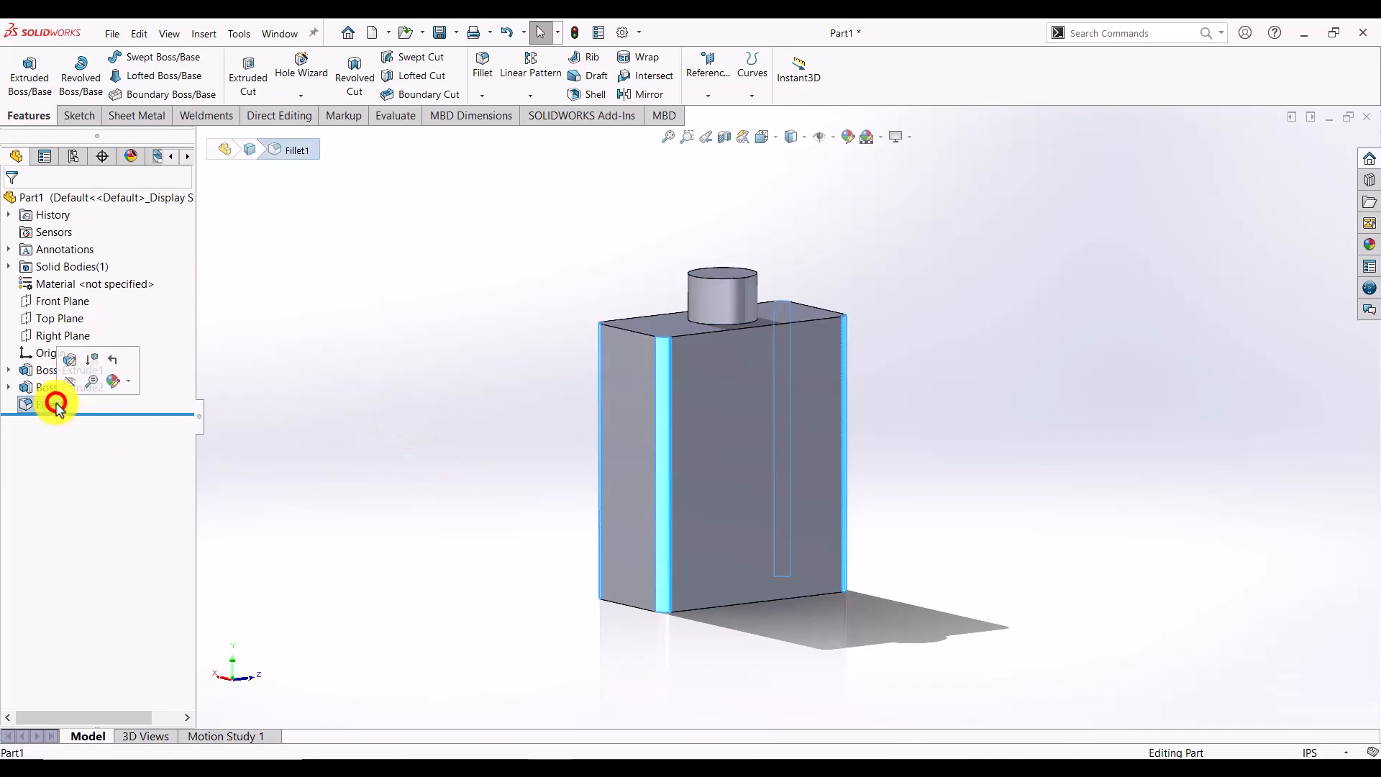
{"action": "left_click", "coordinate": [267, 391]}
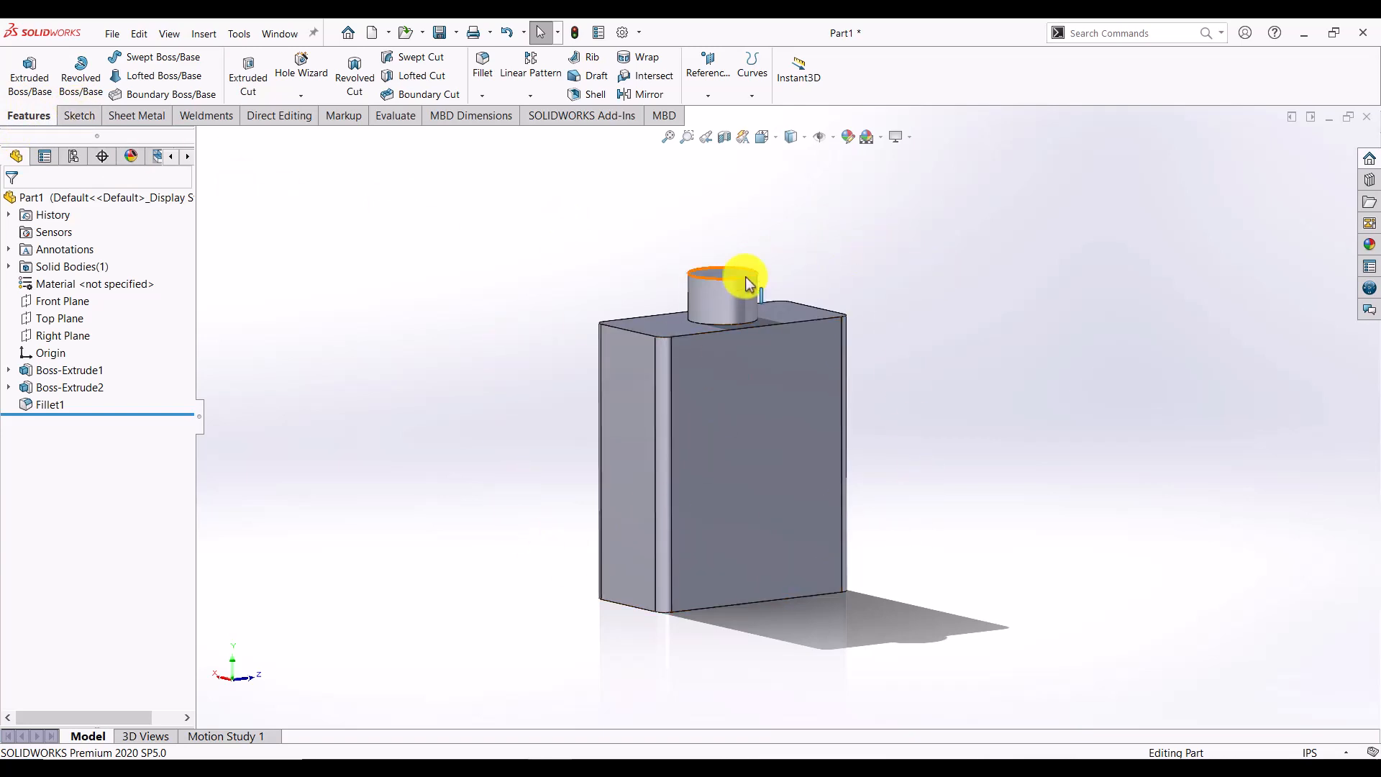
- Shell the part with a 0.10 in wall thickness, removing the cylinder's top face, and inspect the hollow interior through the opening
{"action": "middle_click_drag", "start_coordinate": [746, 299], "coordinate": [749, 345]}
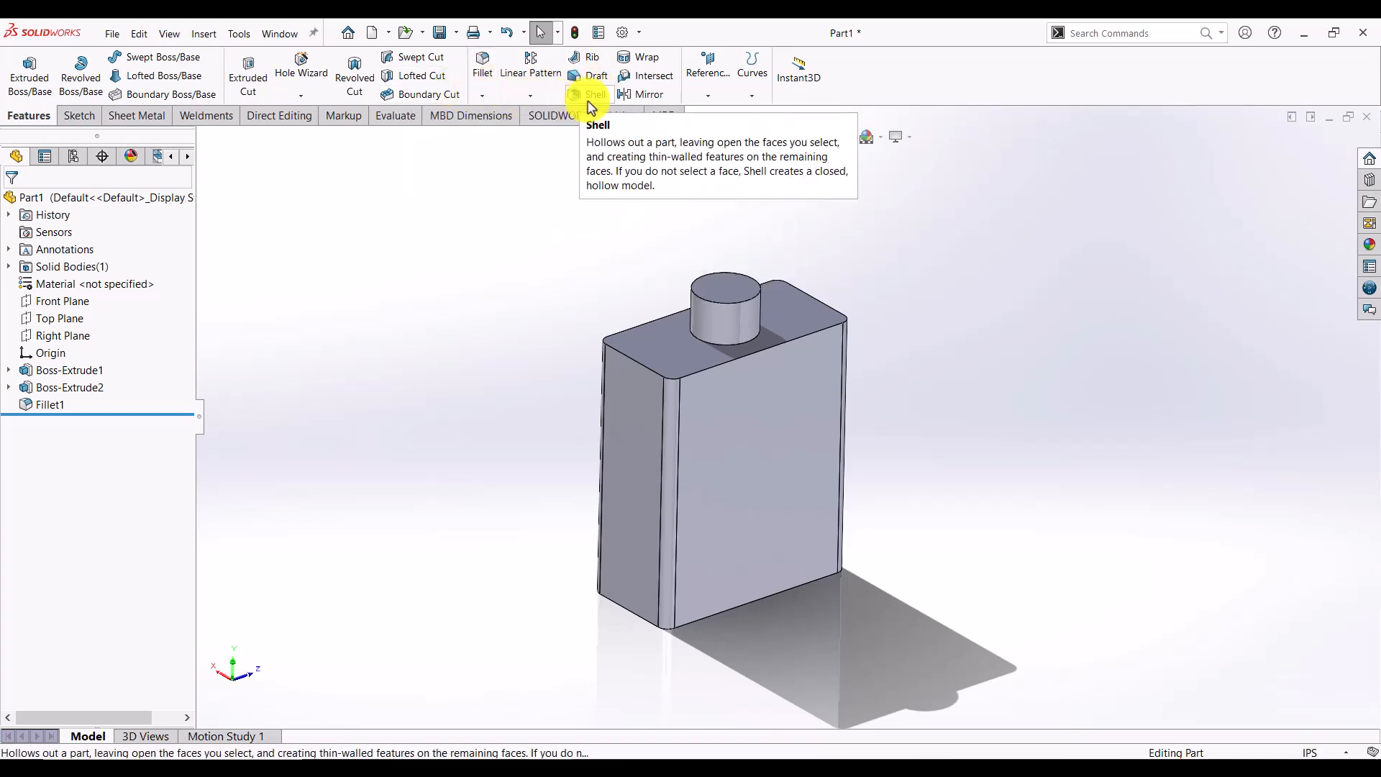
{"action": "left_click", "coordinate": [591, 101]}
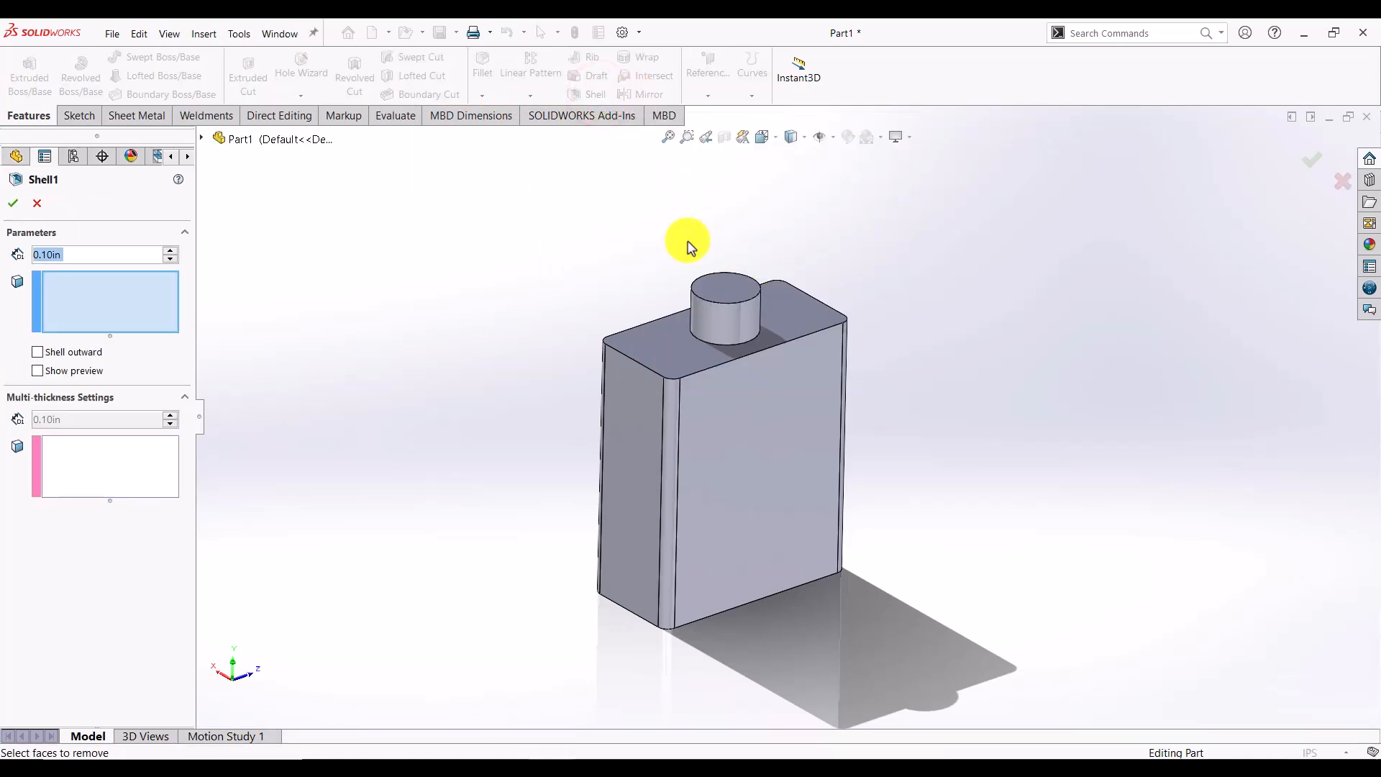
{"action": "left_click", "coordinate": [723, 287]}
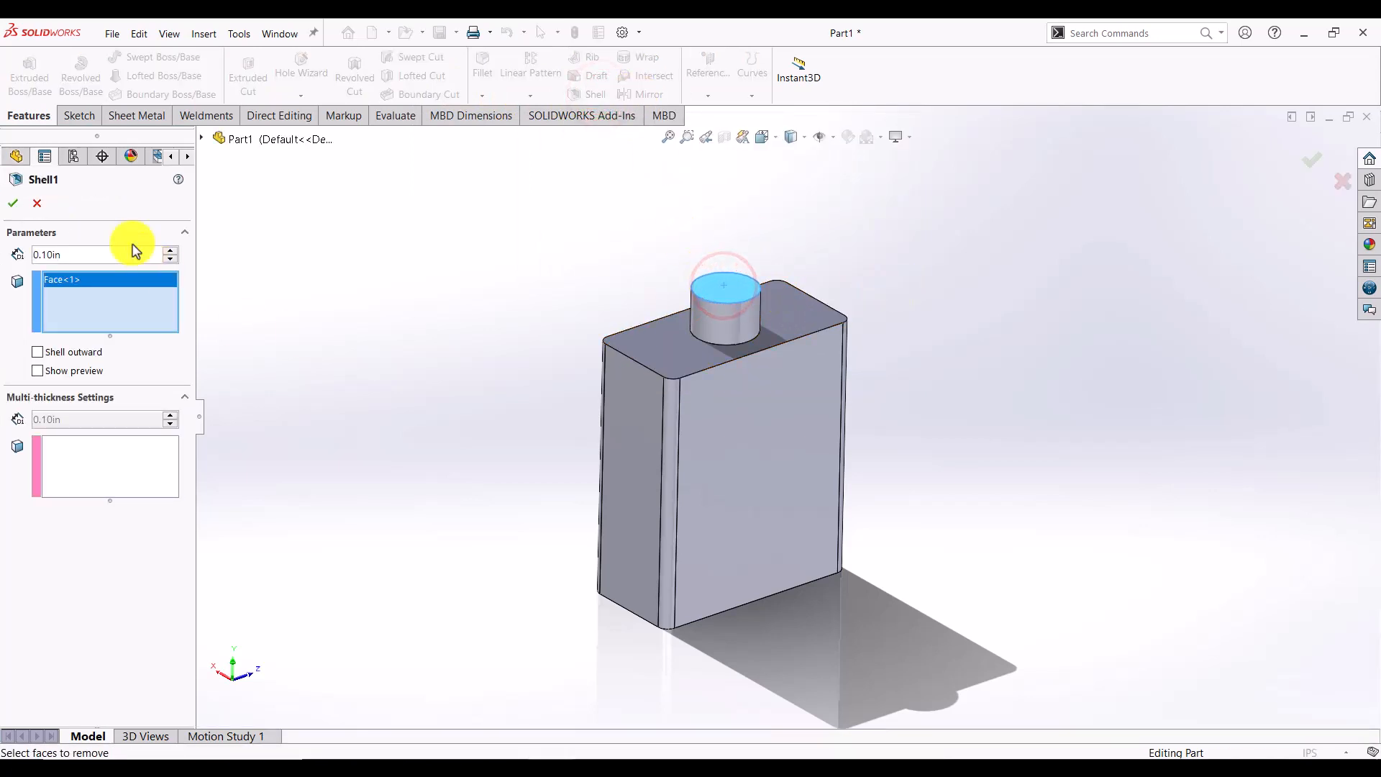
{"action": "left_click", "coordinate": [12, 203]}
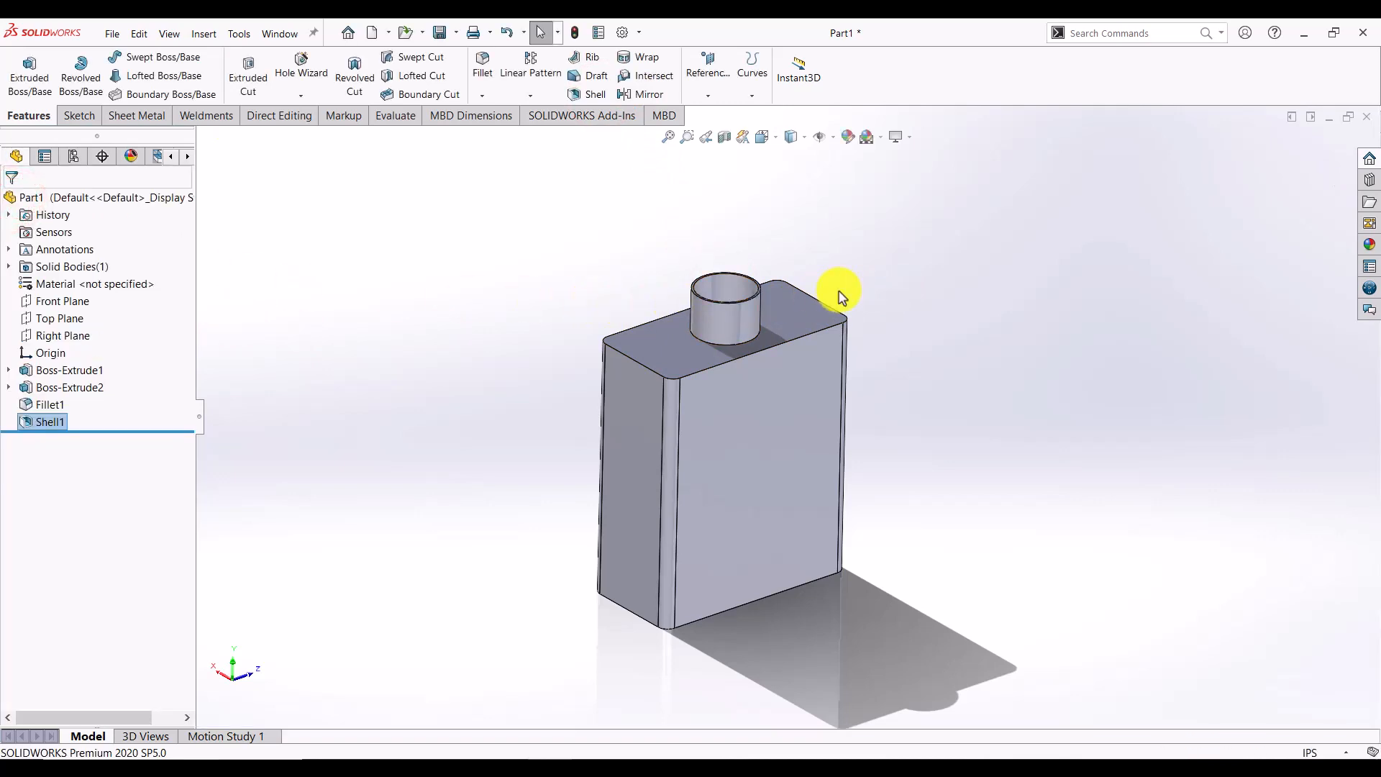
{"action": "middle_click_drag", "start_coordinate": [788, 333], "coordinate": [795, 431]}
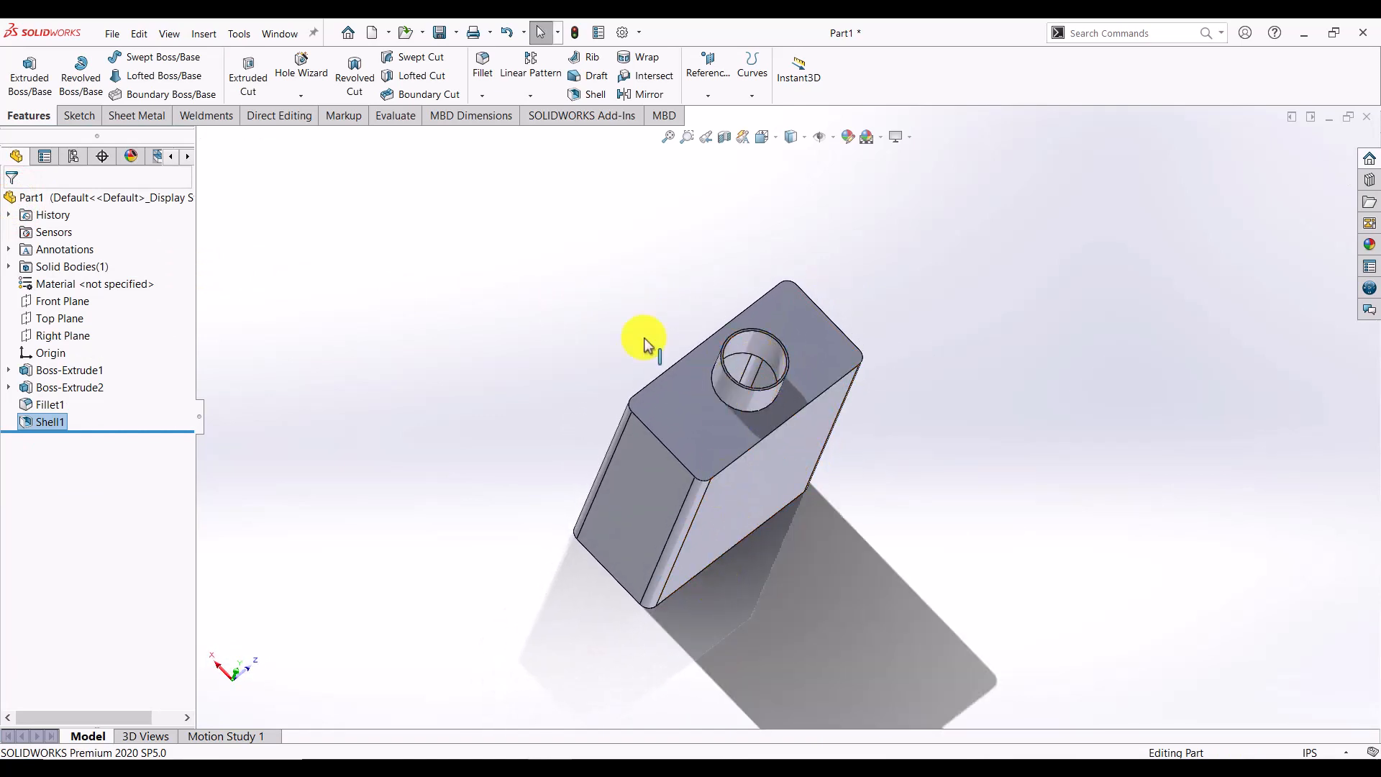
{"action": "middle_click_drag", "start_coordinate": [795, 441], "coordinate": [780, 258]}
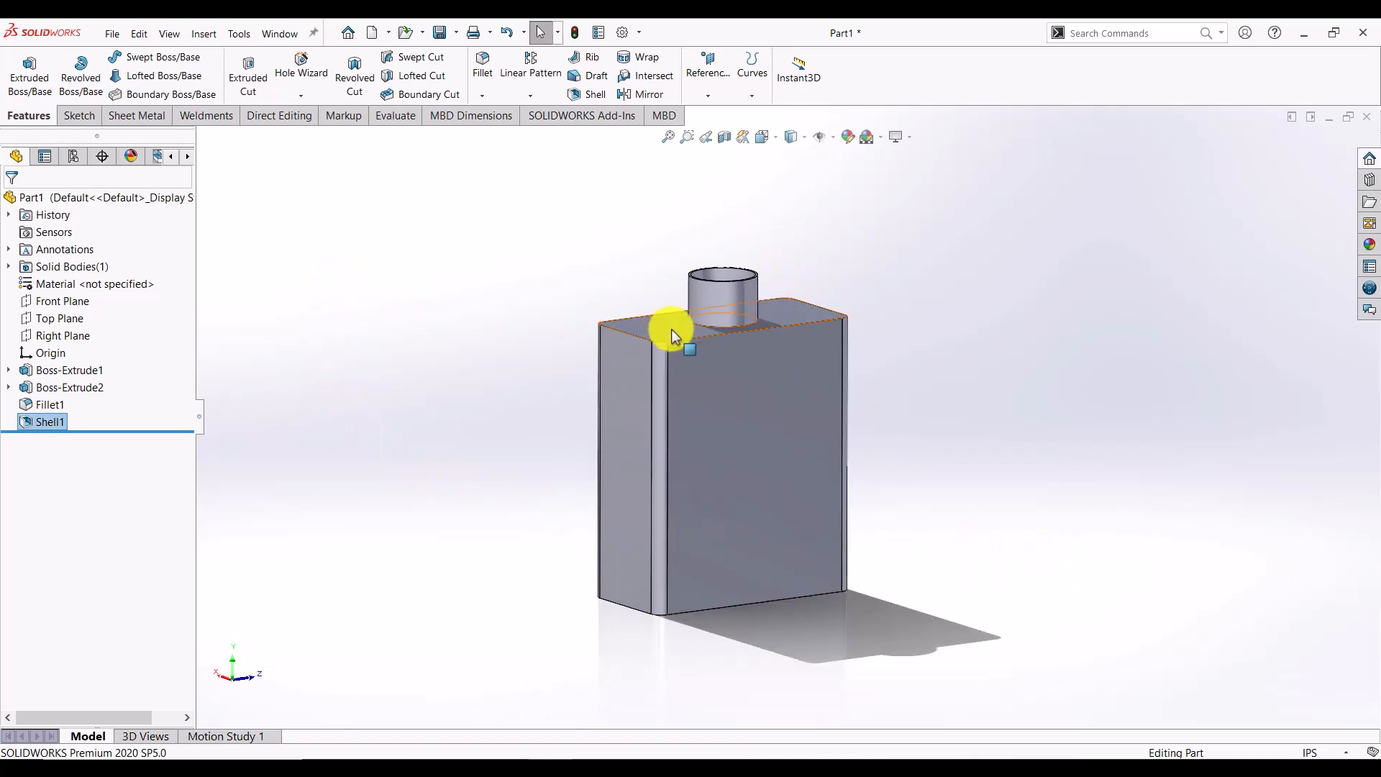
{"action": "scroll", "coordinate": [673, 333], "scroll_direction": "down", "scroll_amount": 2}
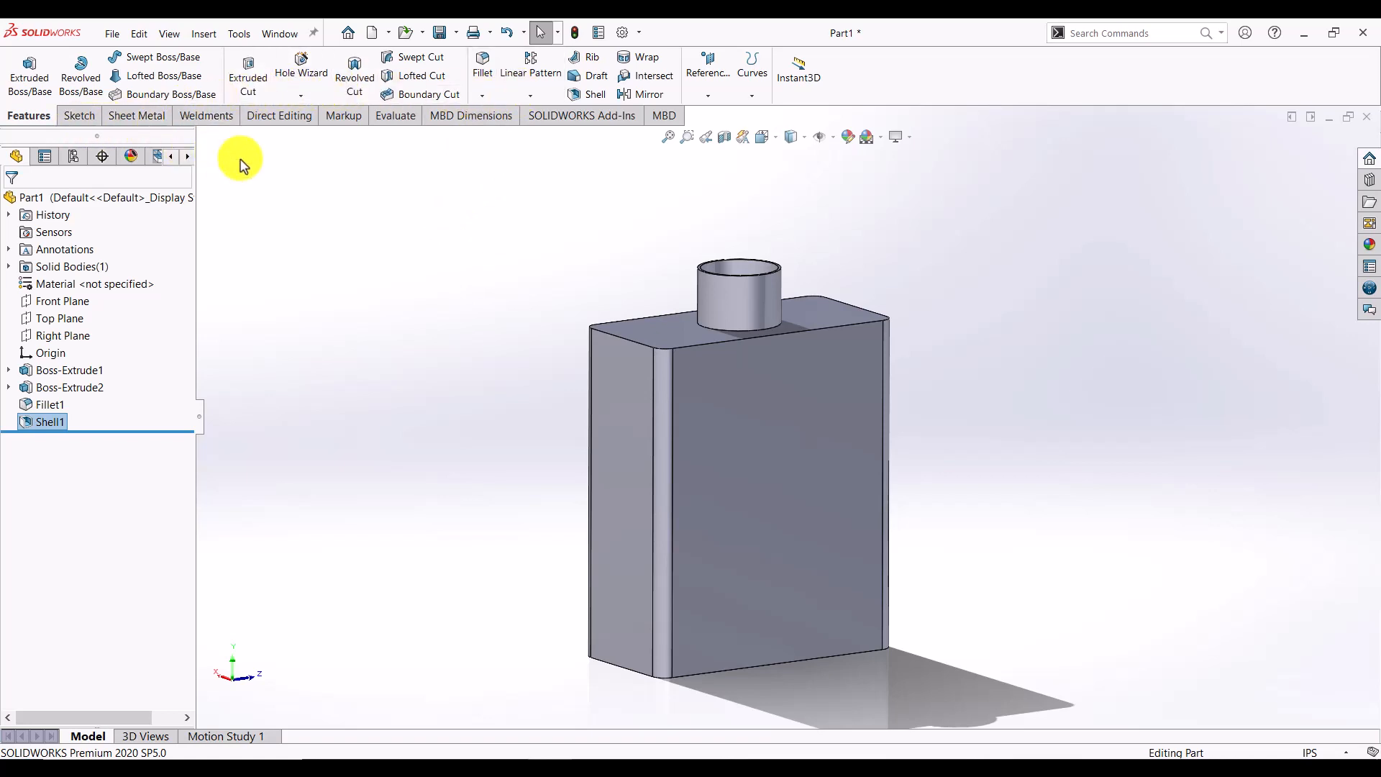
{"action": "left_click", "coordinate": [512, 197]}
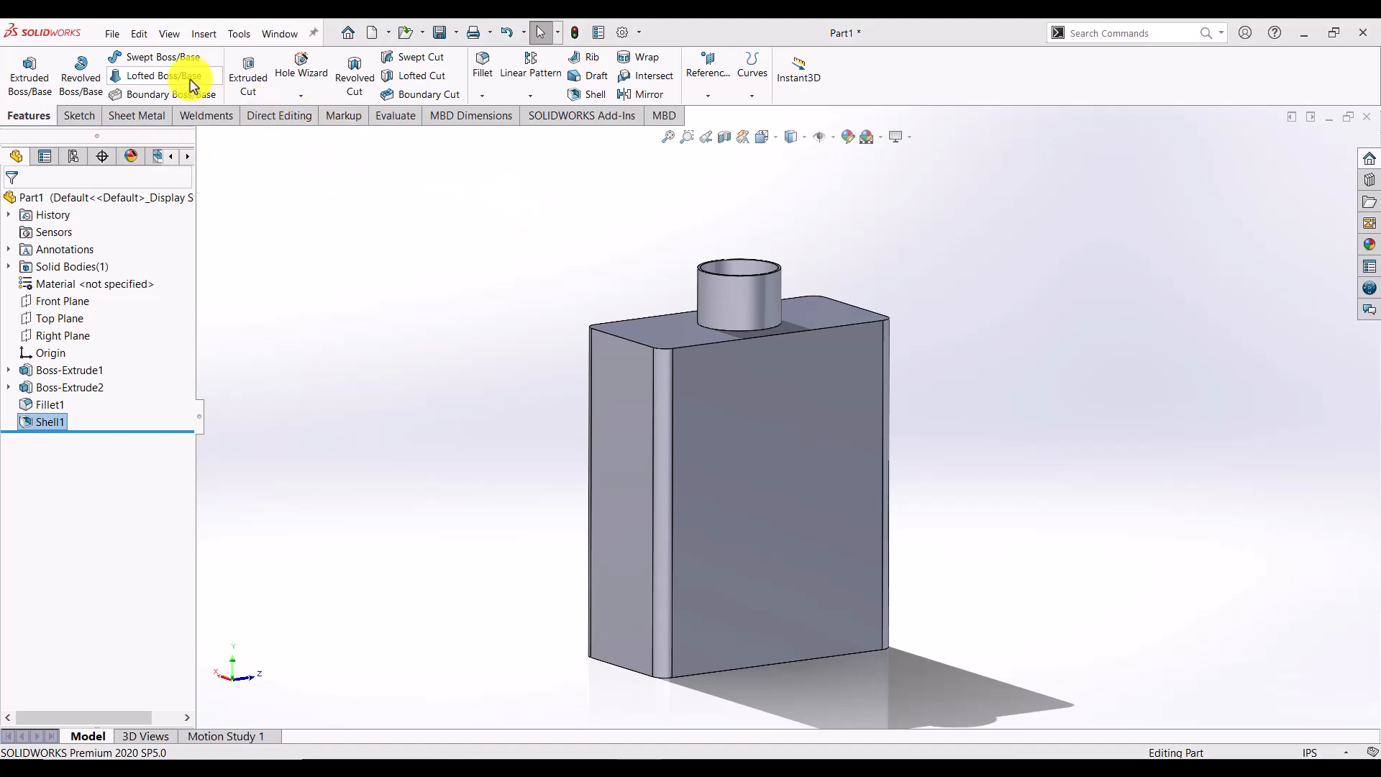
{"action": "left_click", "coordinate": [95, 77]}
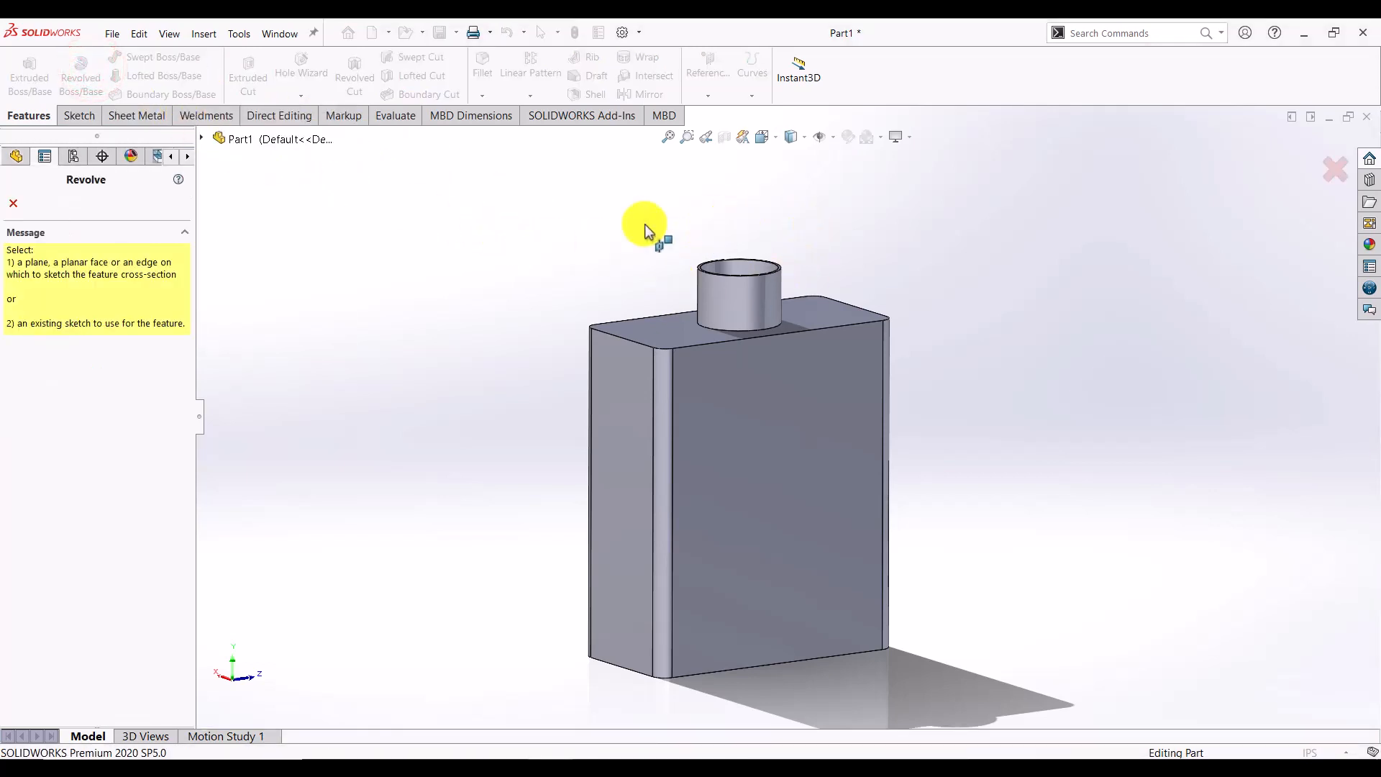
{"action": "left_click", "coordinate": [13, 203]}
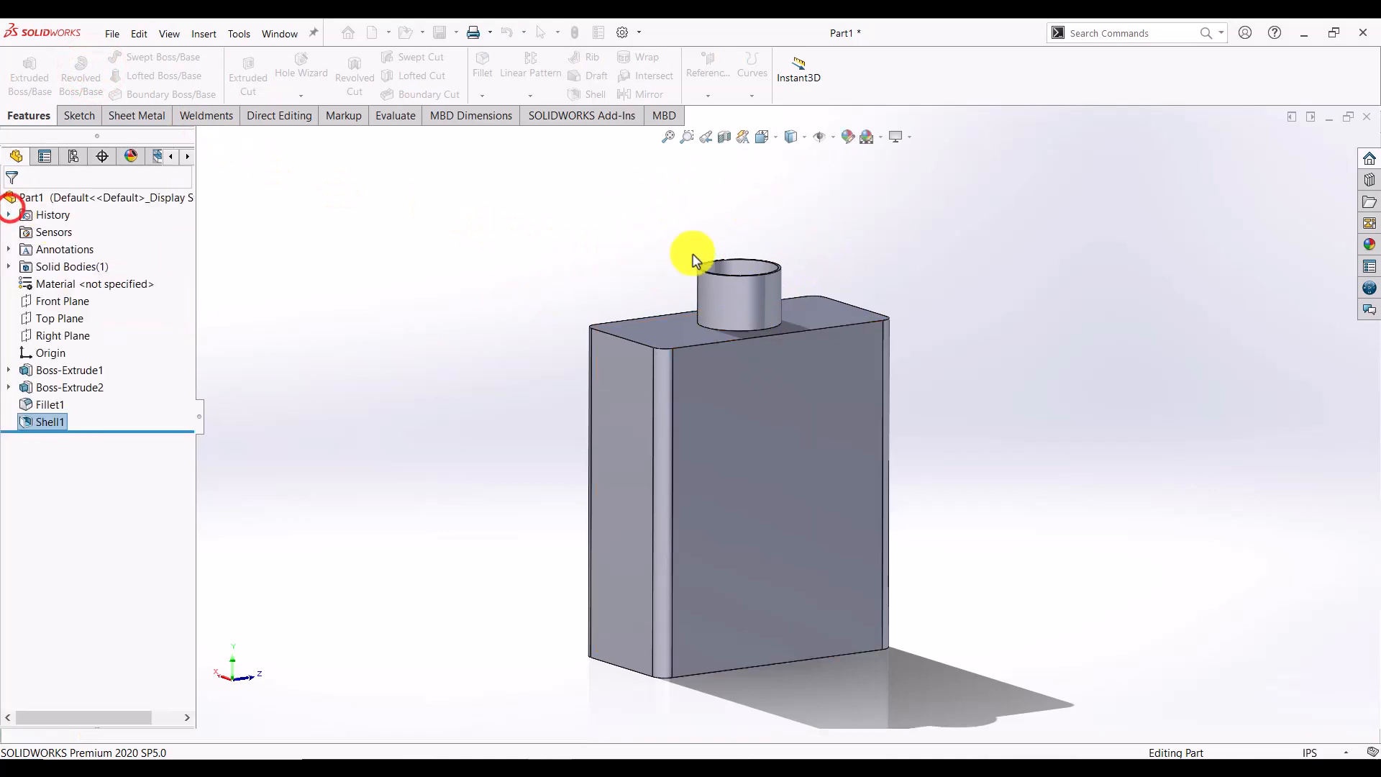
- Compare the Front, Top and Right planes, and start a new sketch on the Front Plane, viewed normal to it
{"action": "scroll", "coordinate": [809, 255], "scroll_direction": "up", "scroll_amount": 2}
{"action": "scroll", "coordinate": [809, 251], "scroll_direction": "down", "scroll_amount": 2}
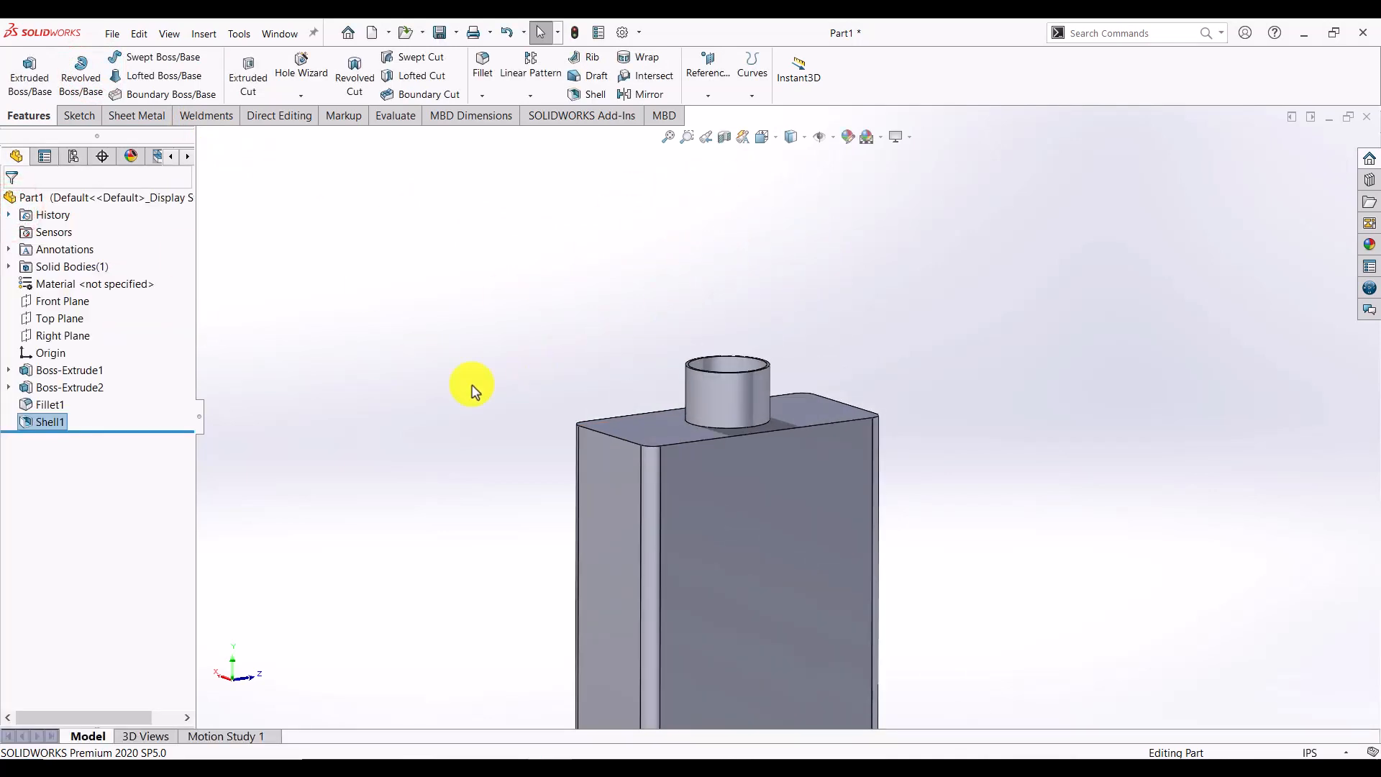
{"action": "left_click", "coordinate": [65, 302]}
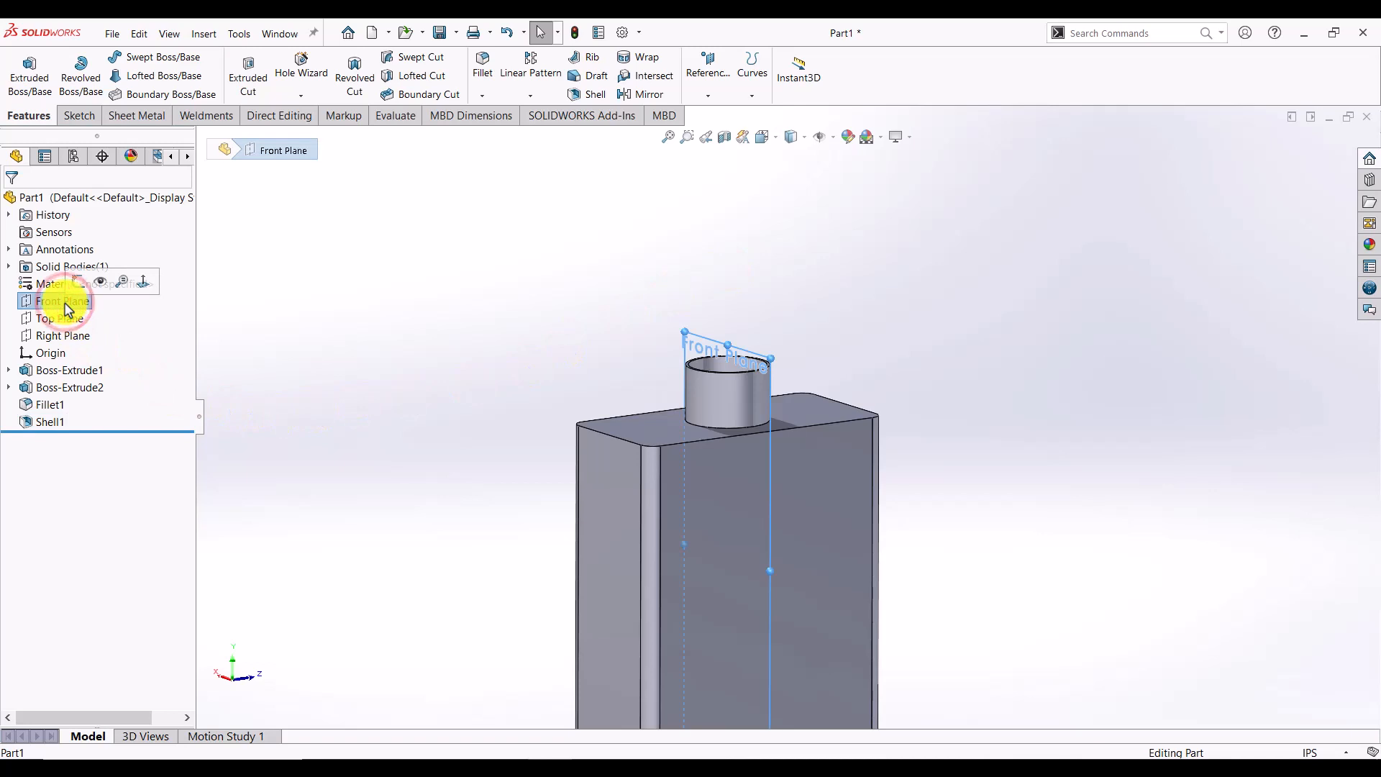
{"action": "left_click", "coordinate": [62, 318]}
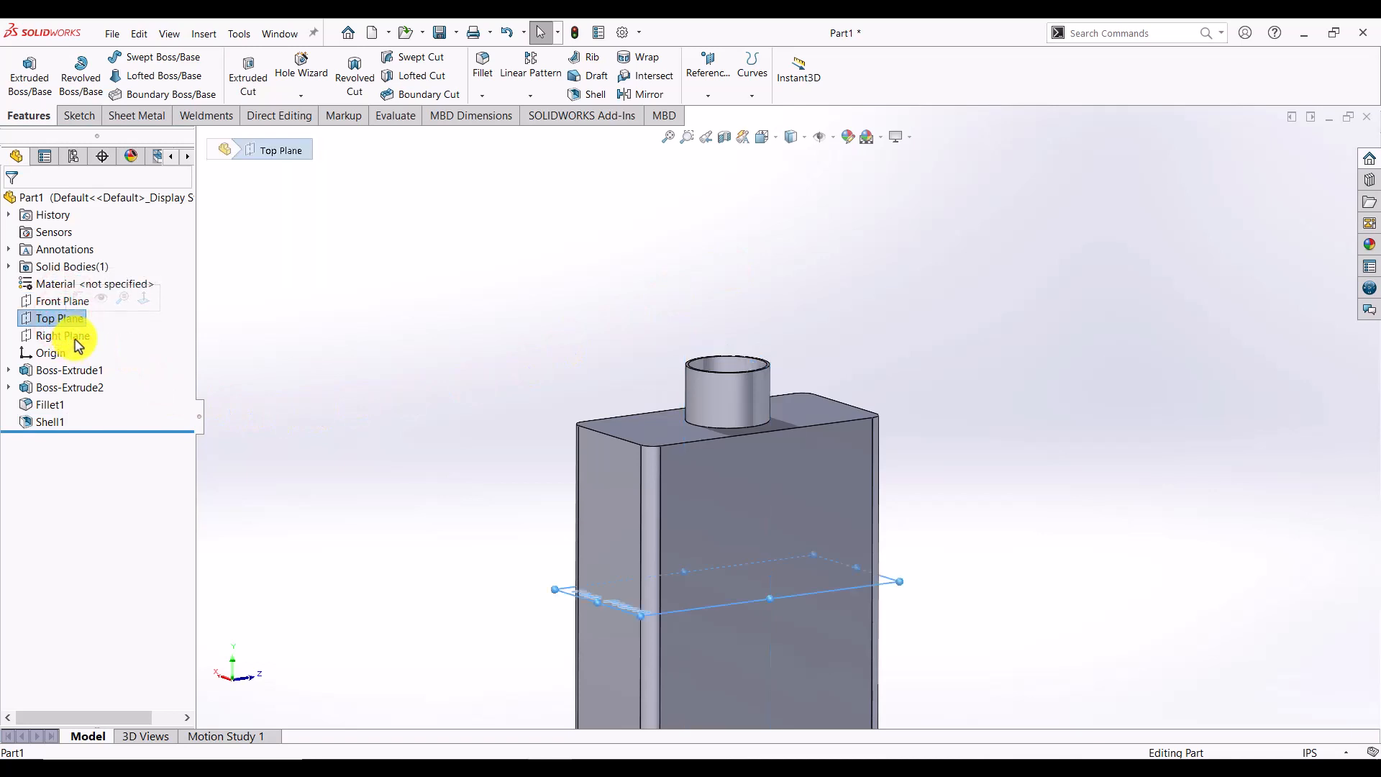
{"action": "left_click", "coordinate": [77, 338]}
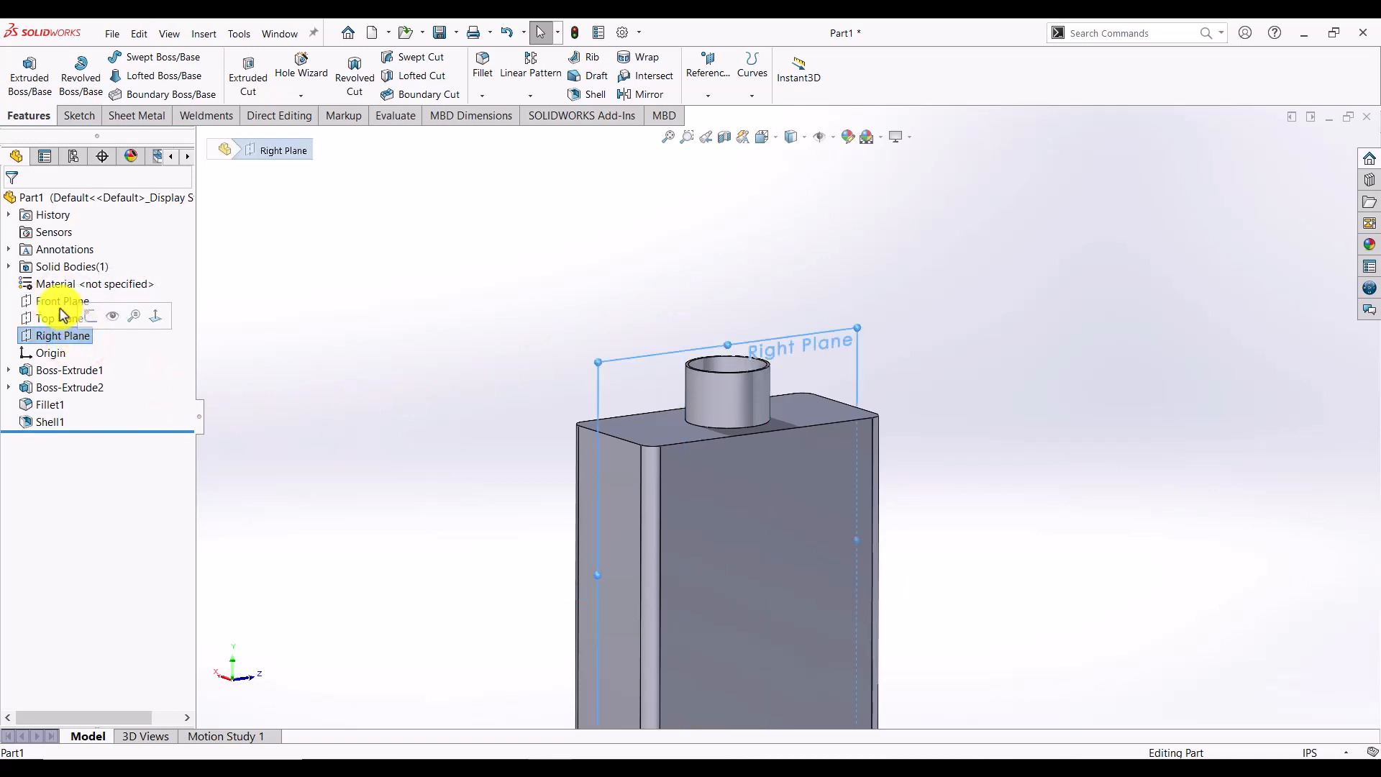
{"action": "left_click", "coordinate": [61, 305]}
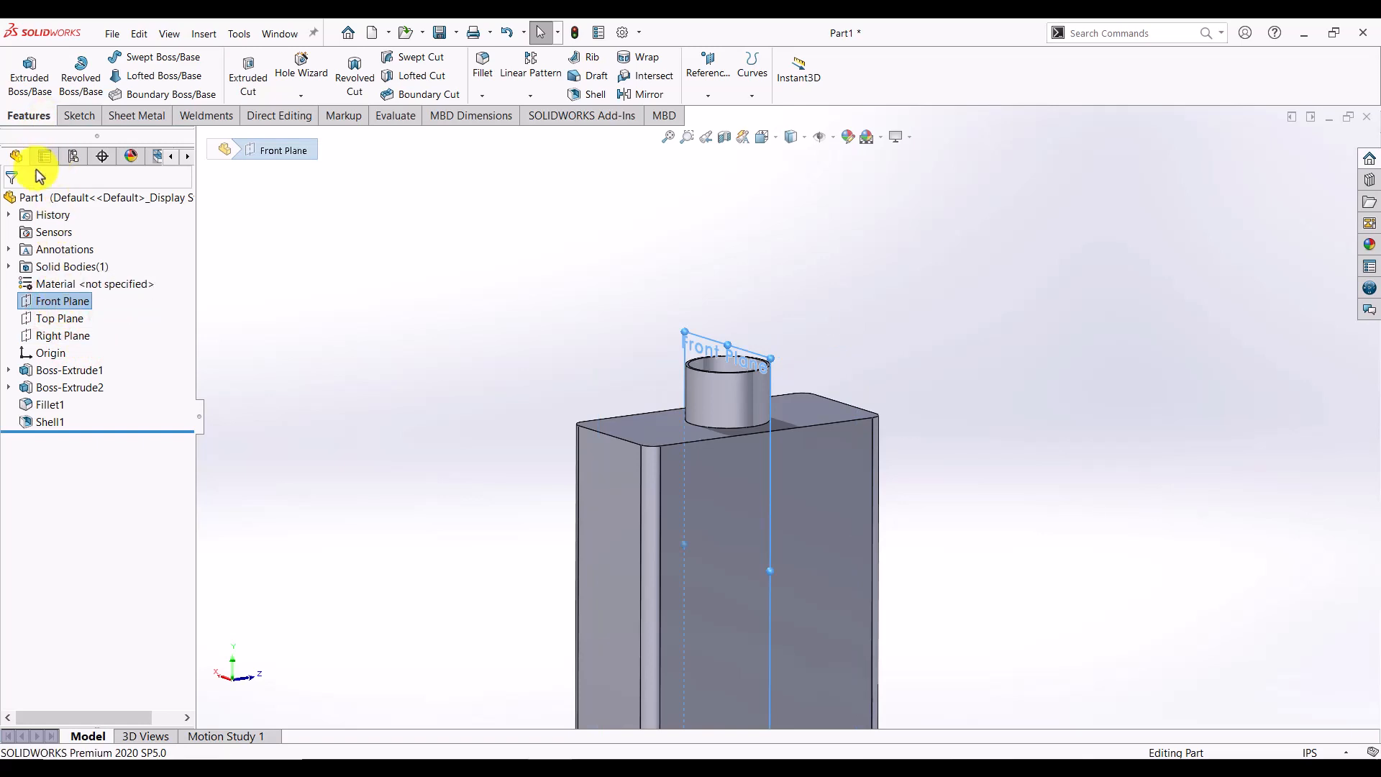
{"action": "left_click", "coordinate": [78, 117]}
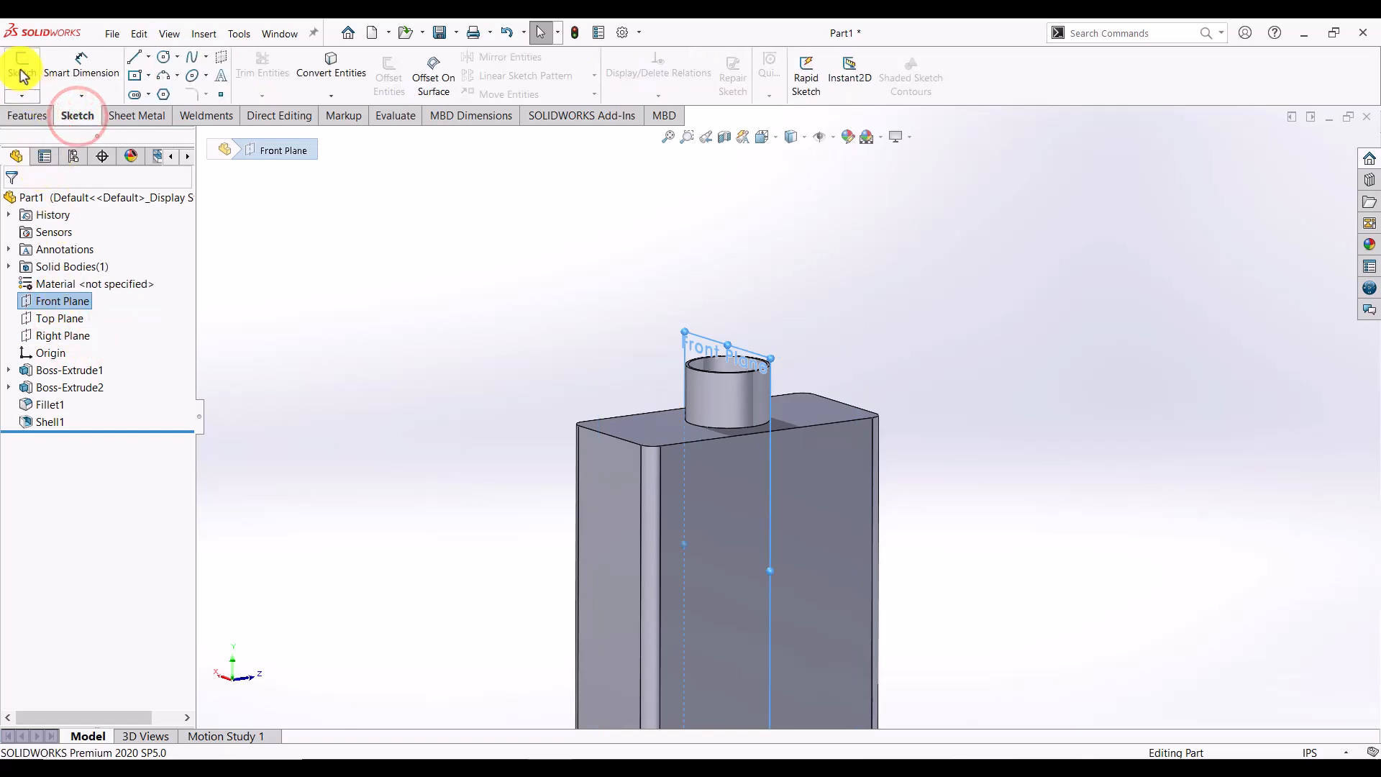
{"action": "left_click", "coordinate": [21, 71]}
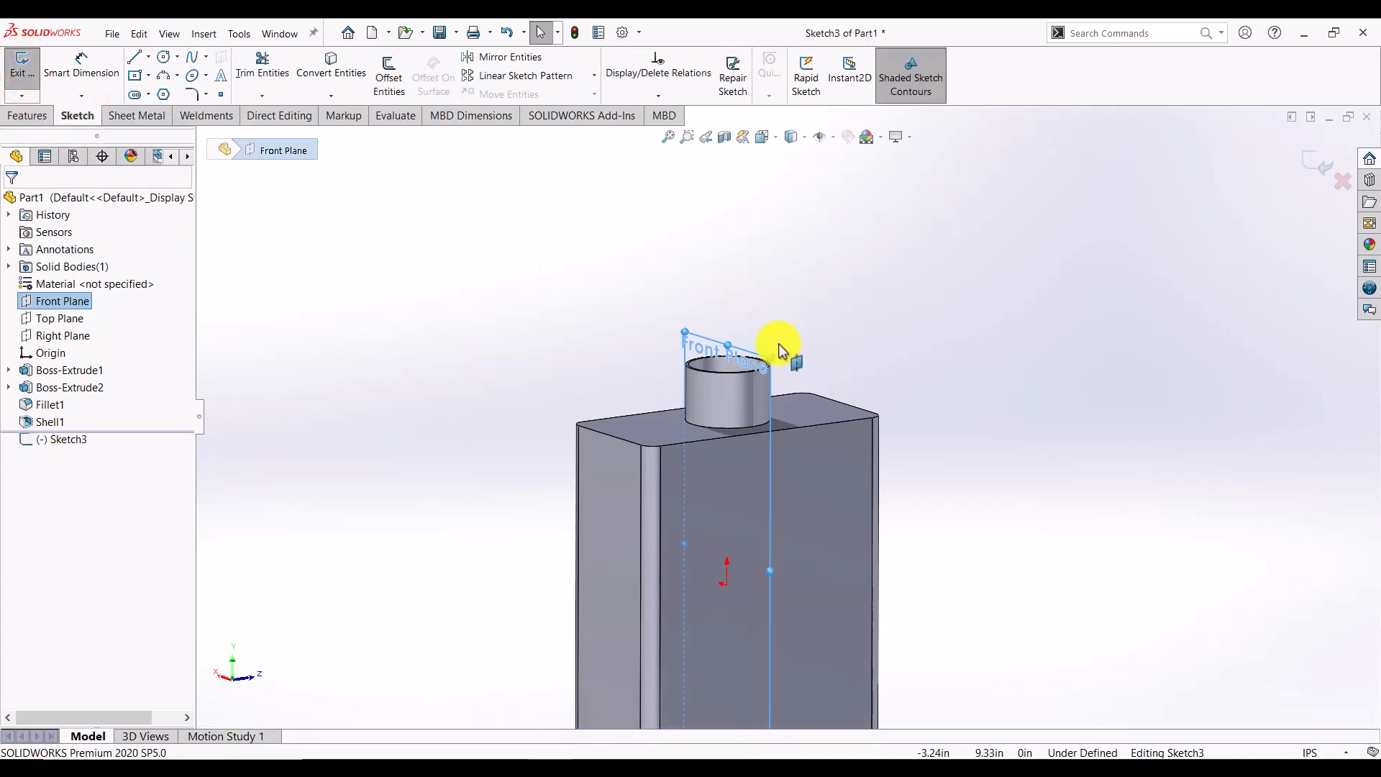
{"action": "key", "text": "space"}
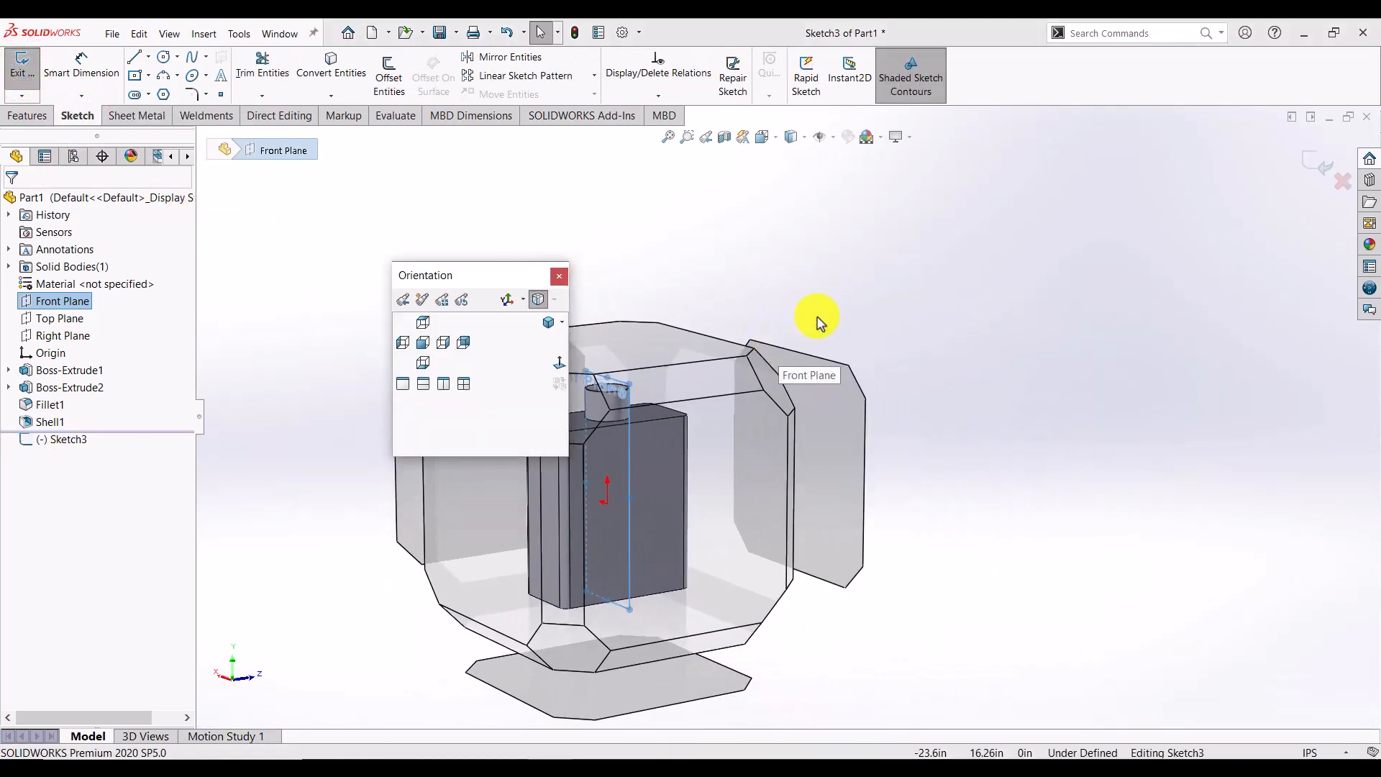
{"action": "left_click", "coordinate": [564, 364]}
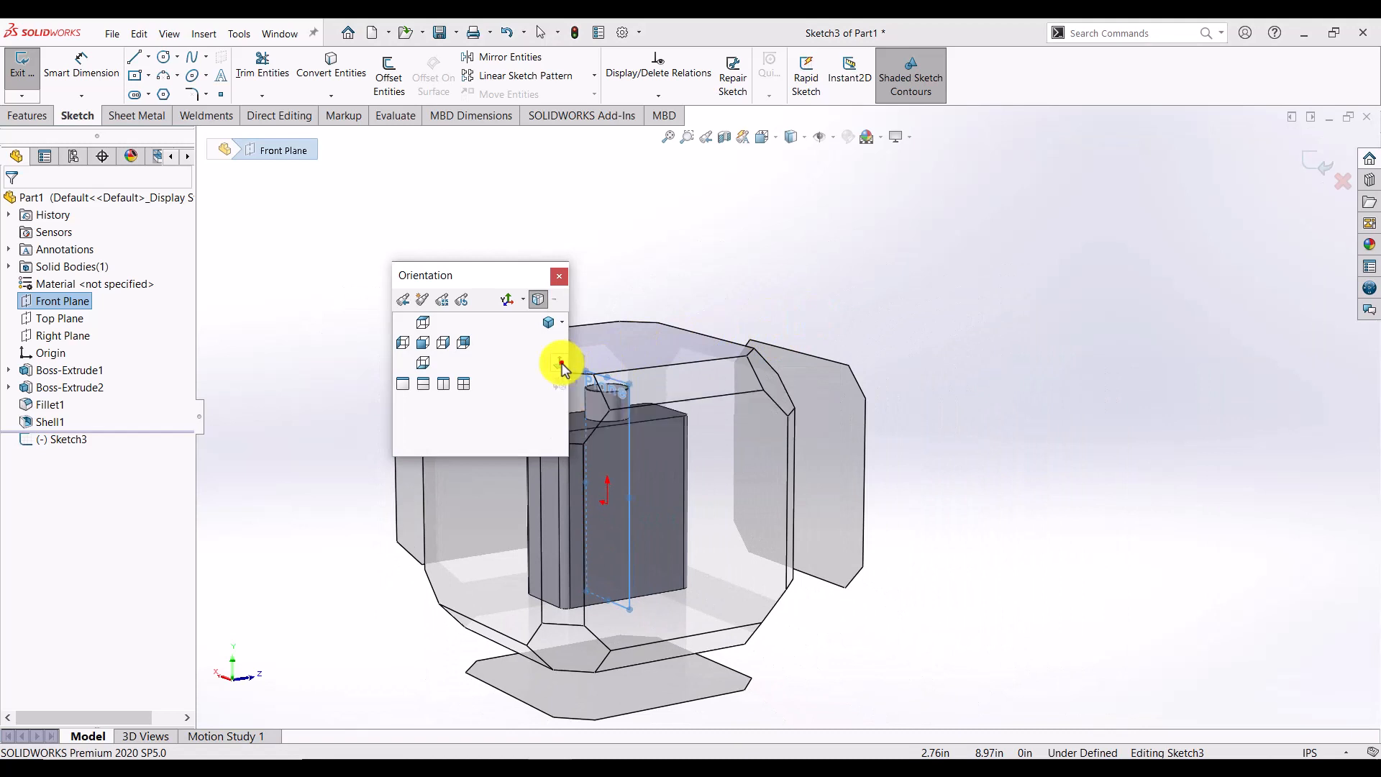
{"action": "scroll", "coordinate": [928, 317], "scroll_direction": "up", "scroll_amount": 3}
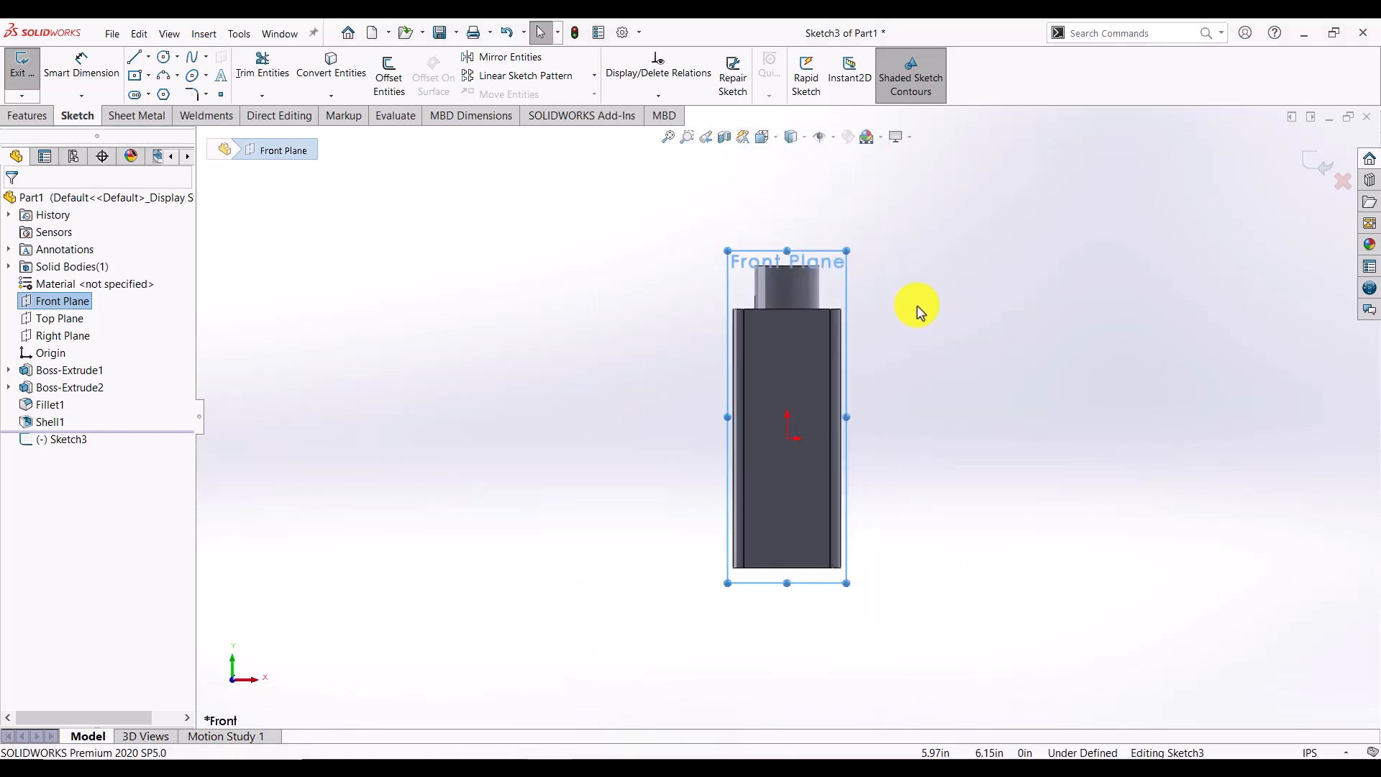
{"action": "scroll", "coordinate": [834, 194], "scroll_direction": "down", "scroll_amount": 3}
{"action": "scroll", "coordinate": [748, 338], "scroll_direction": "down", "scroll_amount": 1}
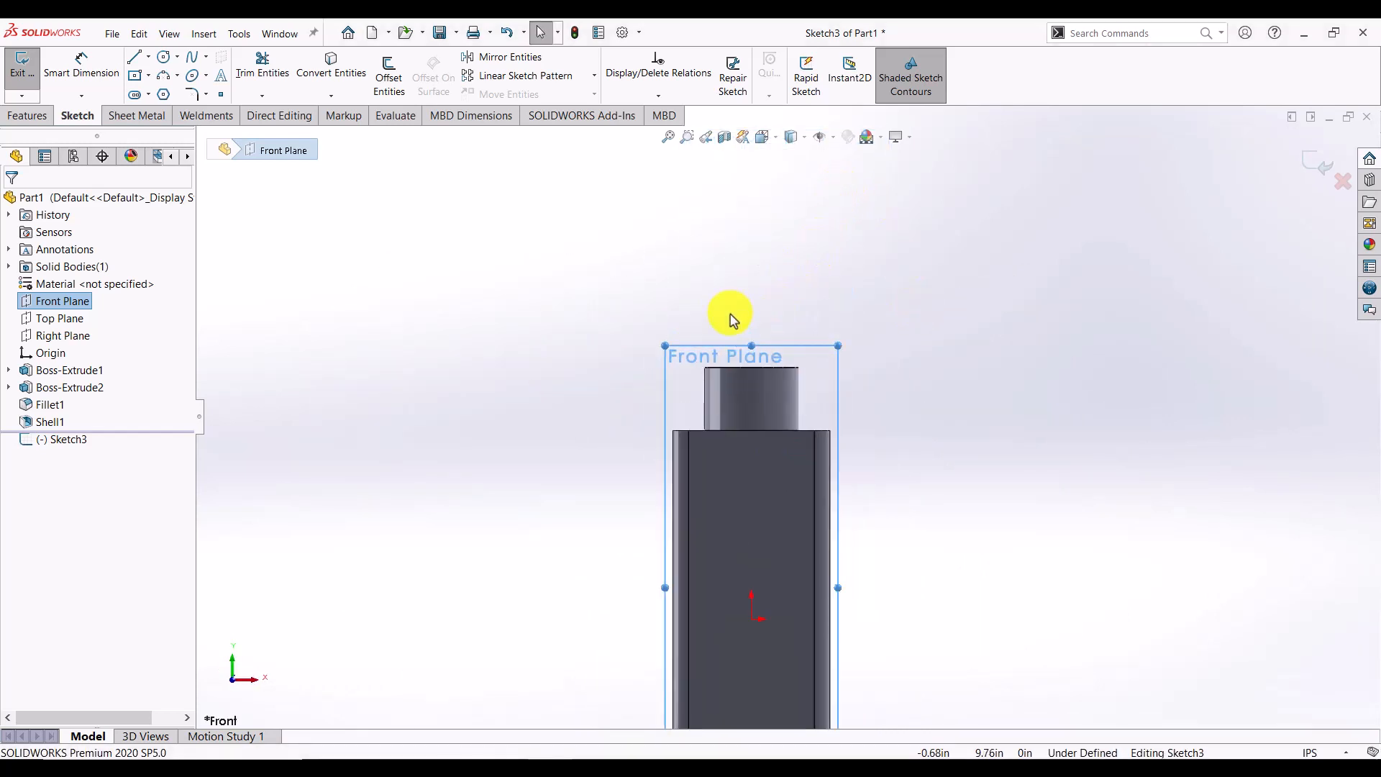
{"action": "left_click", "coordinate": [164, 58]}
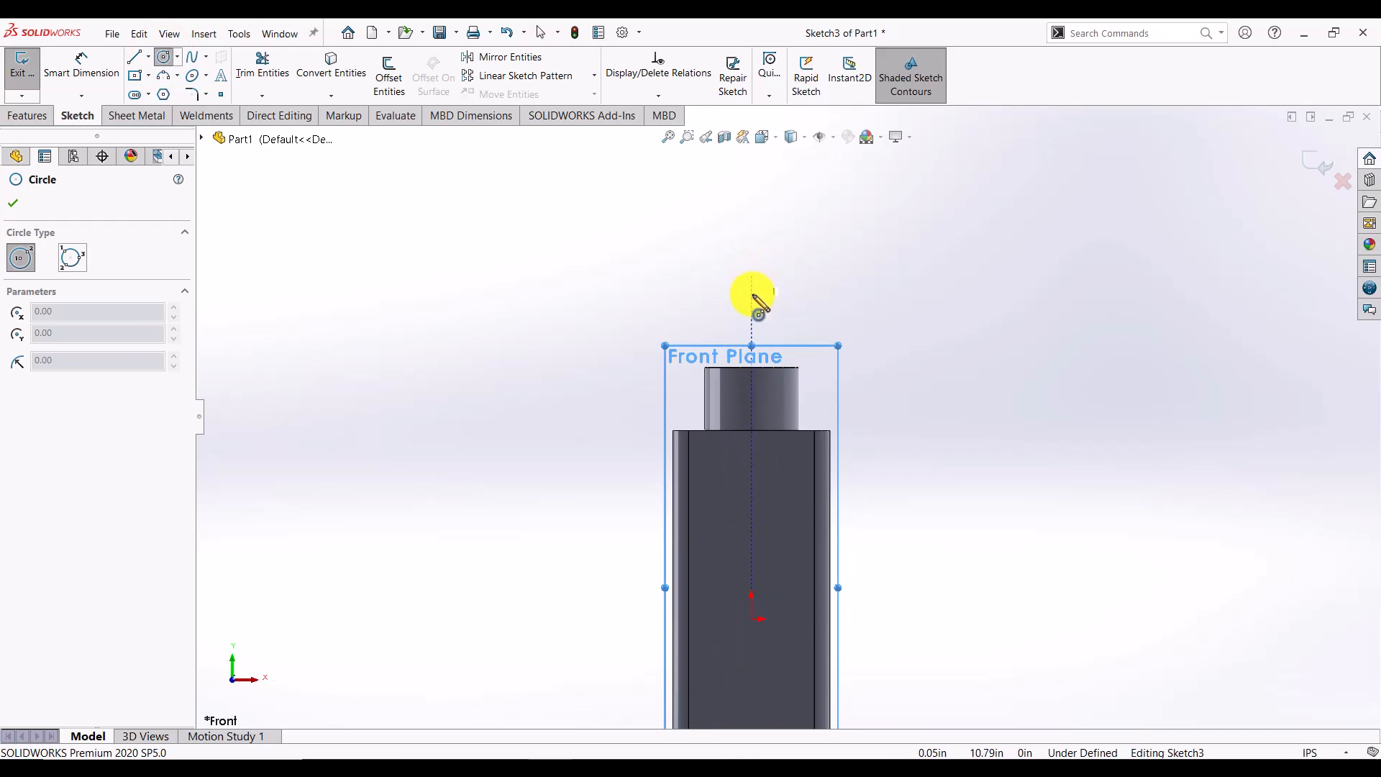
{"action": "left_click", "coordinate": [752, 367]}
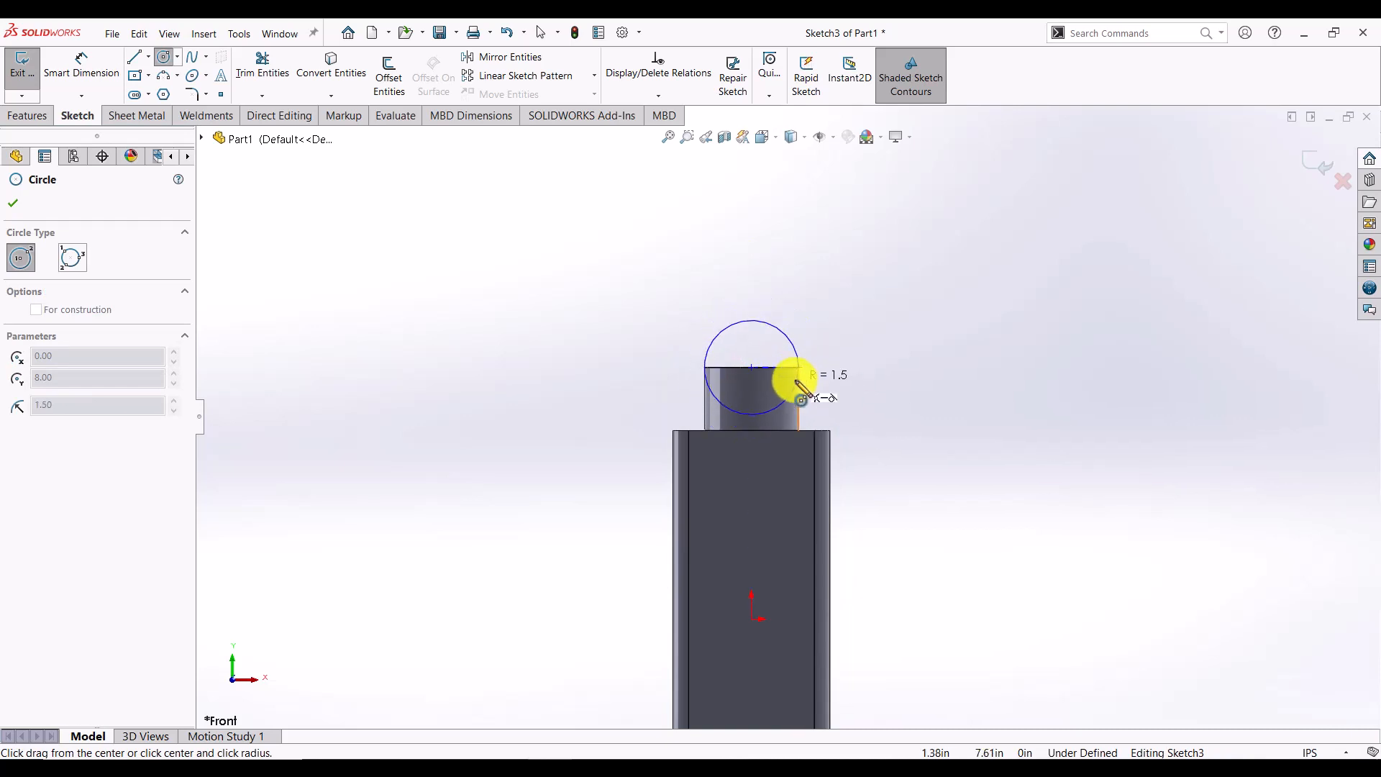
{"action": "key", "text": "Escape"}
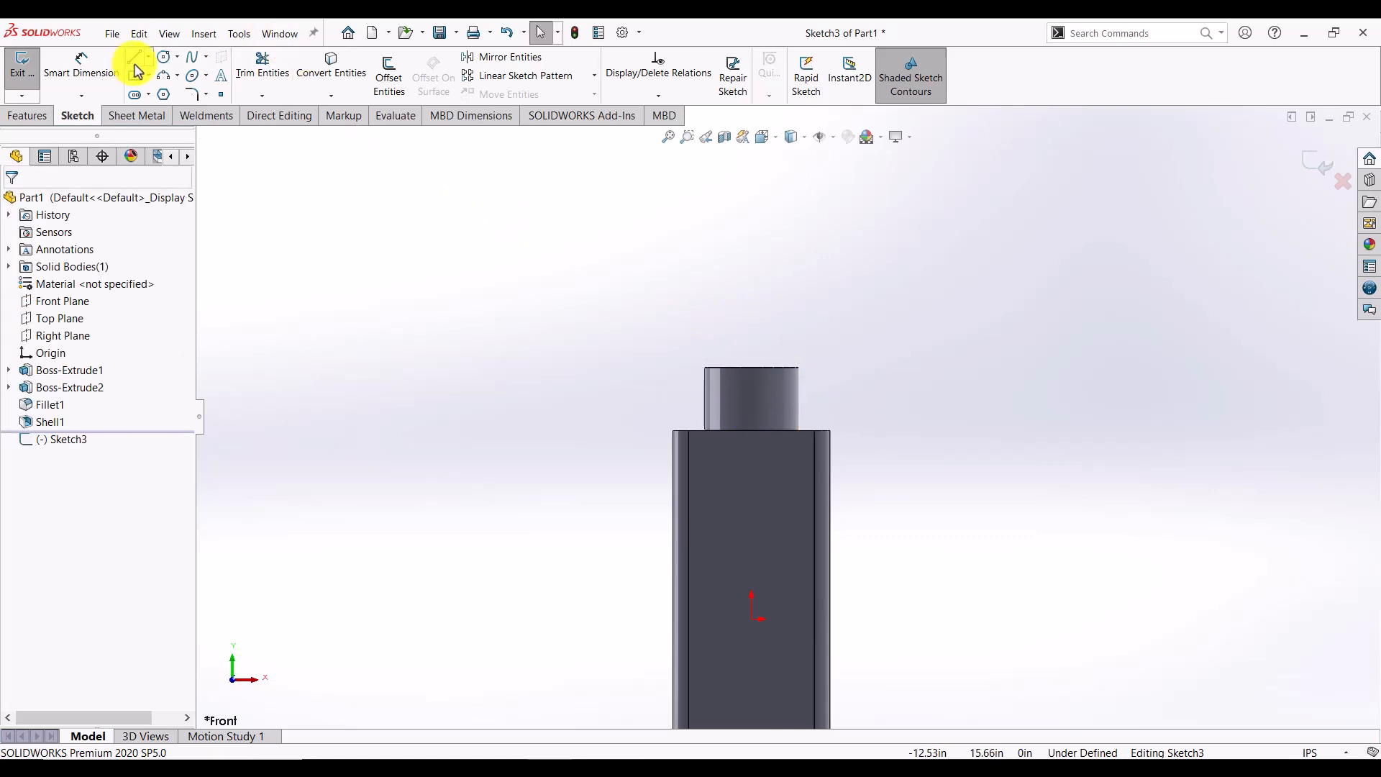
- Sketch a circle of about 2.64 in radius centred above the neck, in line with the origin and overlapping the neck's rim
{"action": "left_click", "coordinate": [164, 57]}
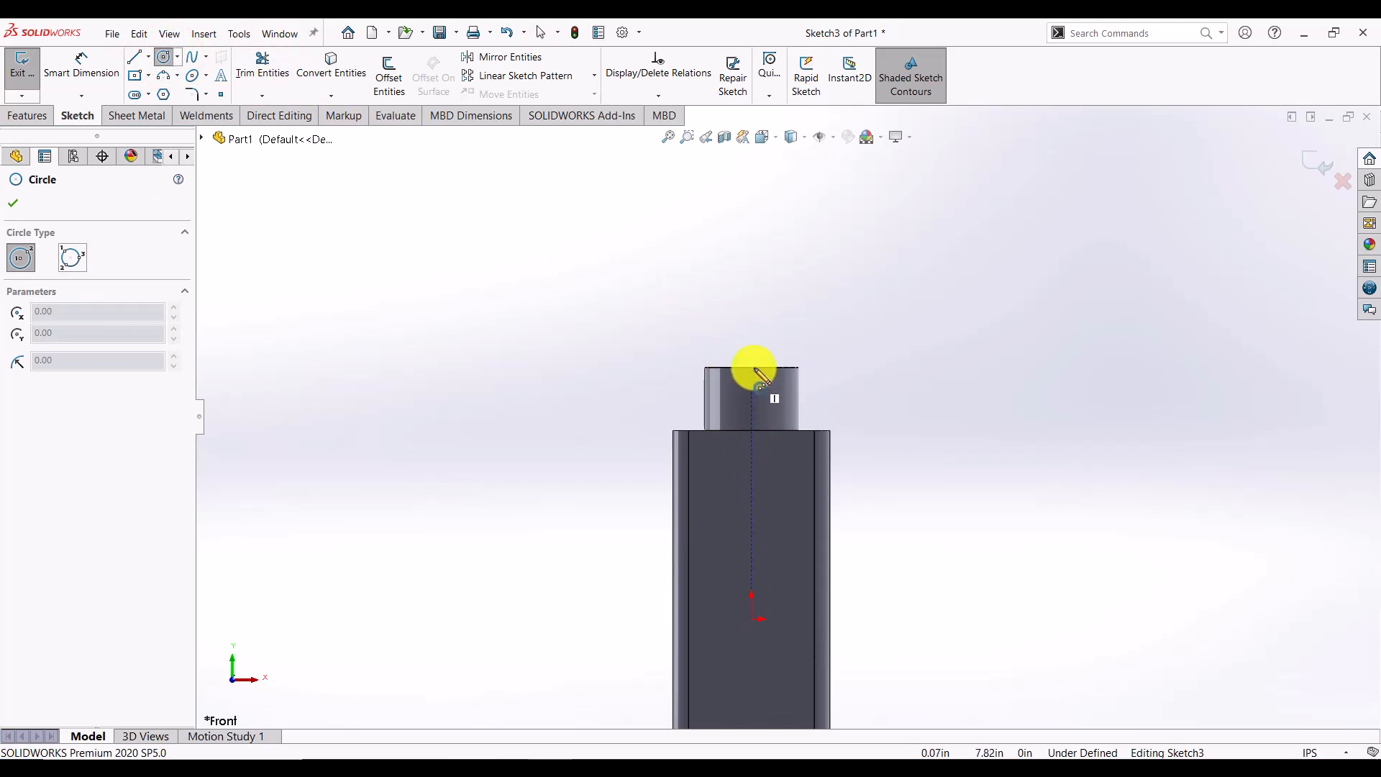
{"action": "left_click", "coordinate": [752, 311]}
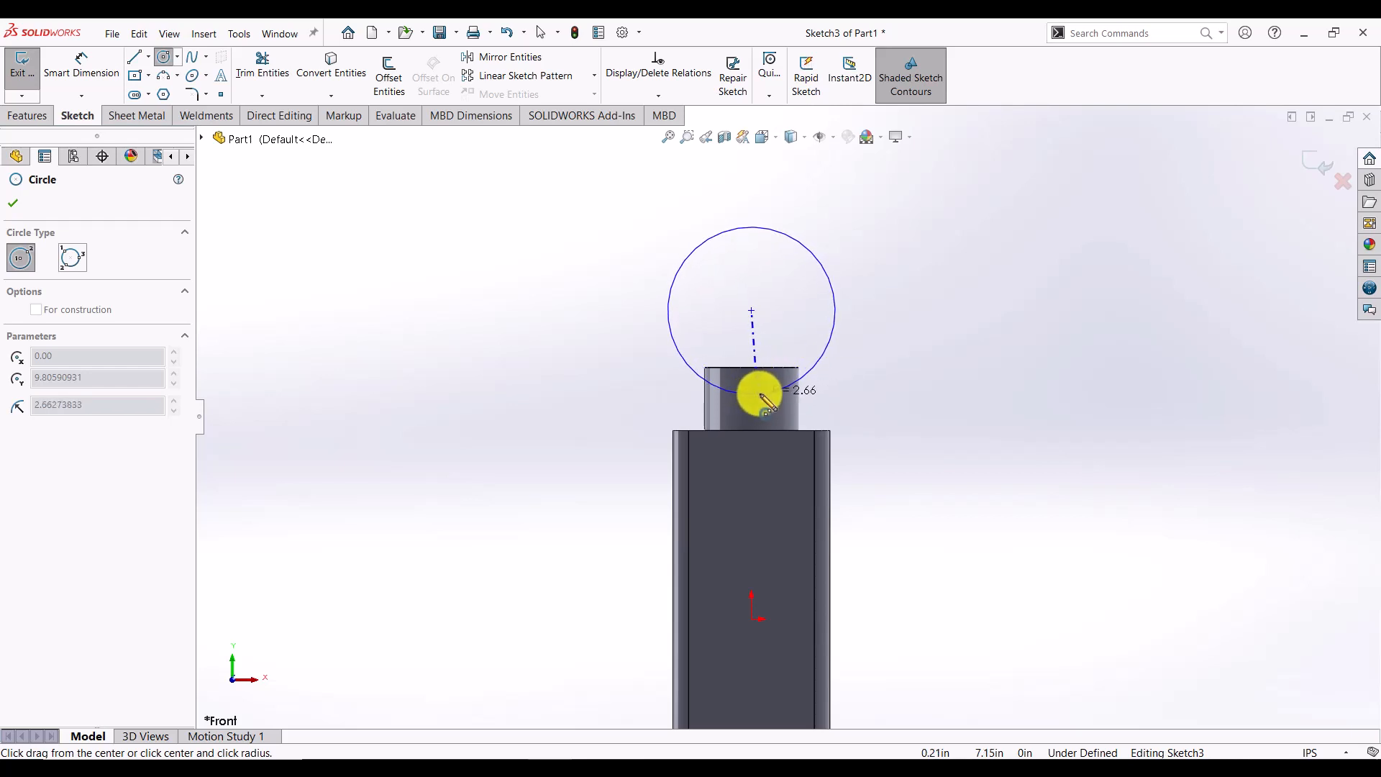
{"action": "left_click", "coordinate": [794, 382]}
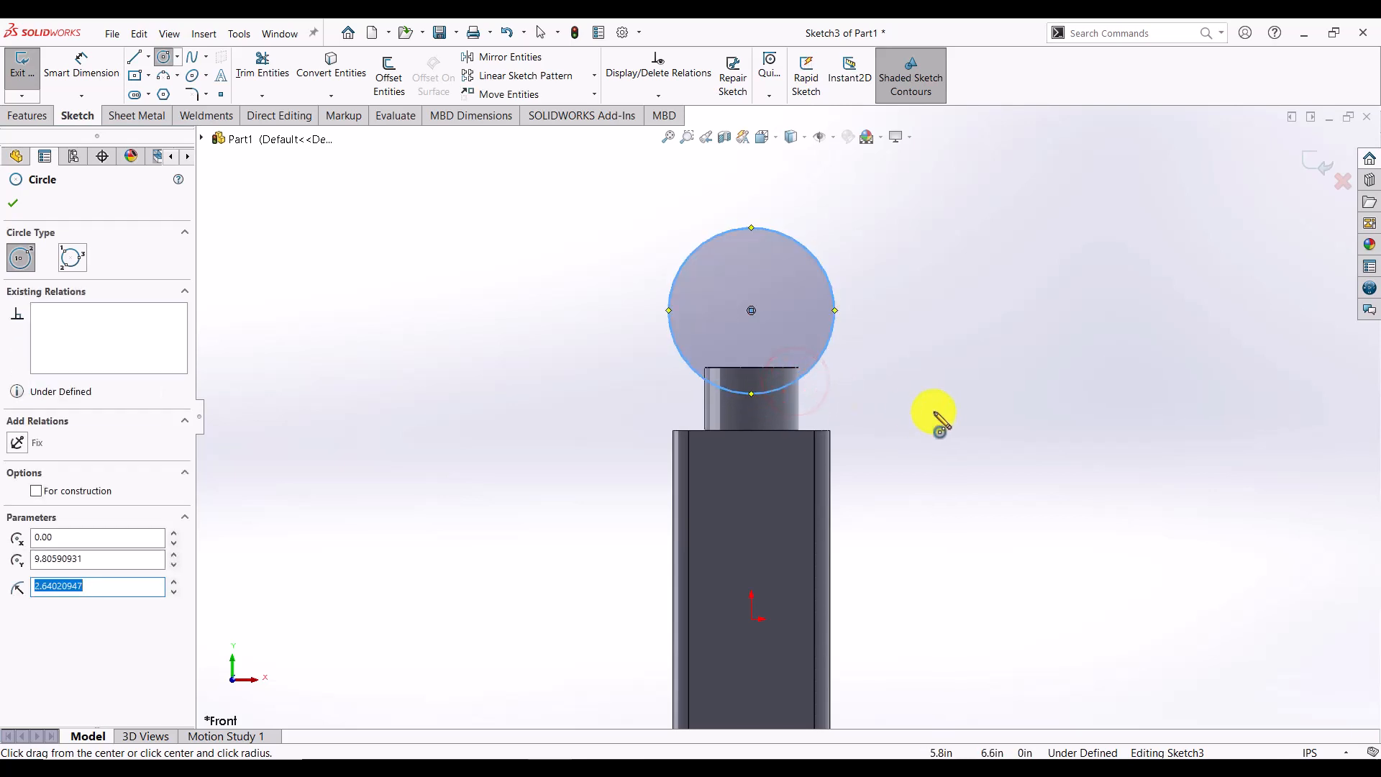
{"action": "key", "text": "Escape"}
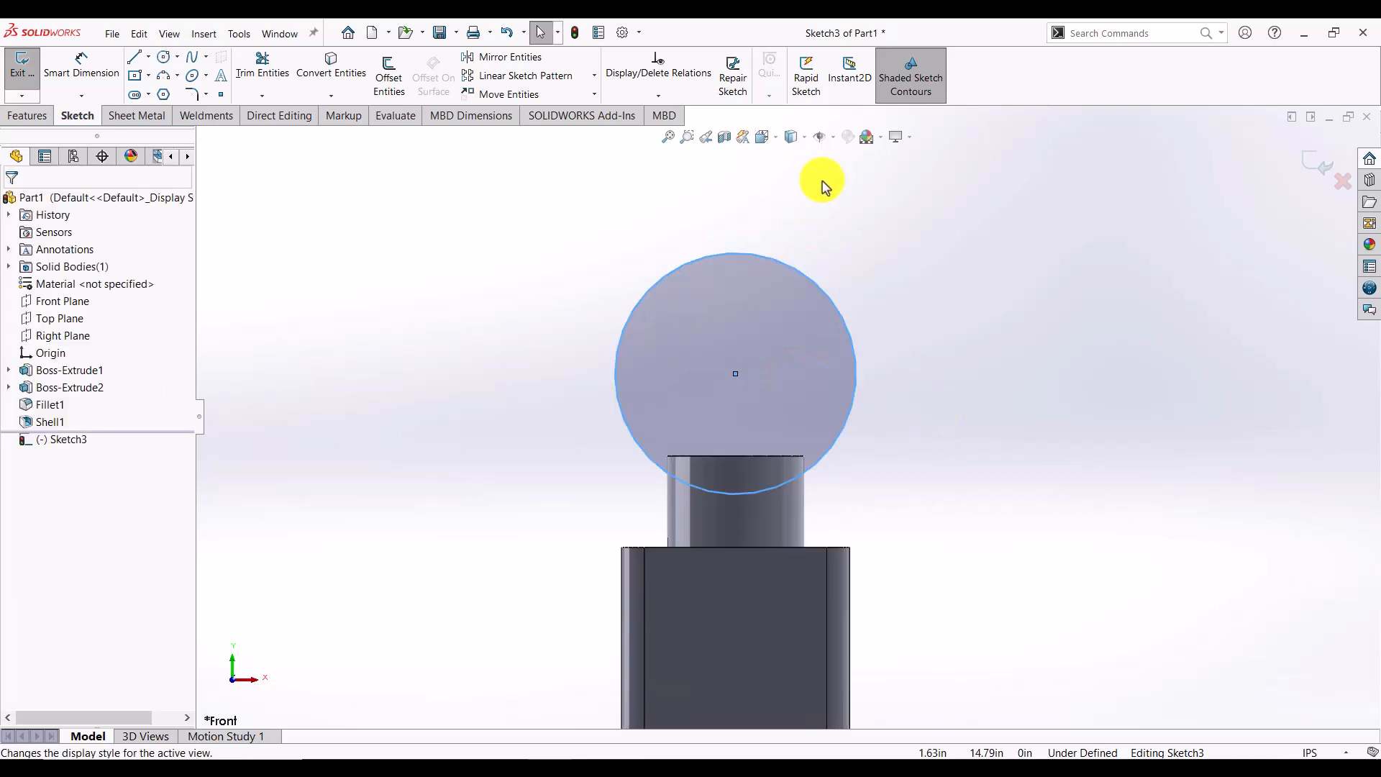
{"action": "mouse_move", "coordinate": [875, 367]}
{"action": "middle_mouse_down"}
{"action": "mouse_move", "coordinate": [811, 348]}
{"action": "mouse_move", "coordinate": [746, 408]}
{"action": "mouse_move", "coordinate": [832, 389]}
{"action": "mouse_move", "coordinate": [771, 403]}
{"action": "middle_mouse_up"}
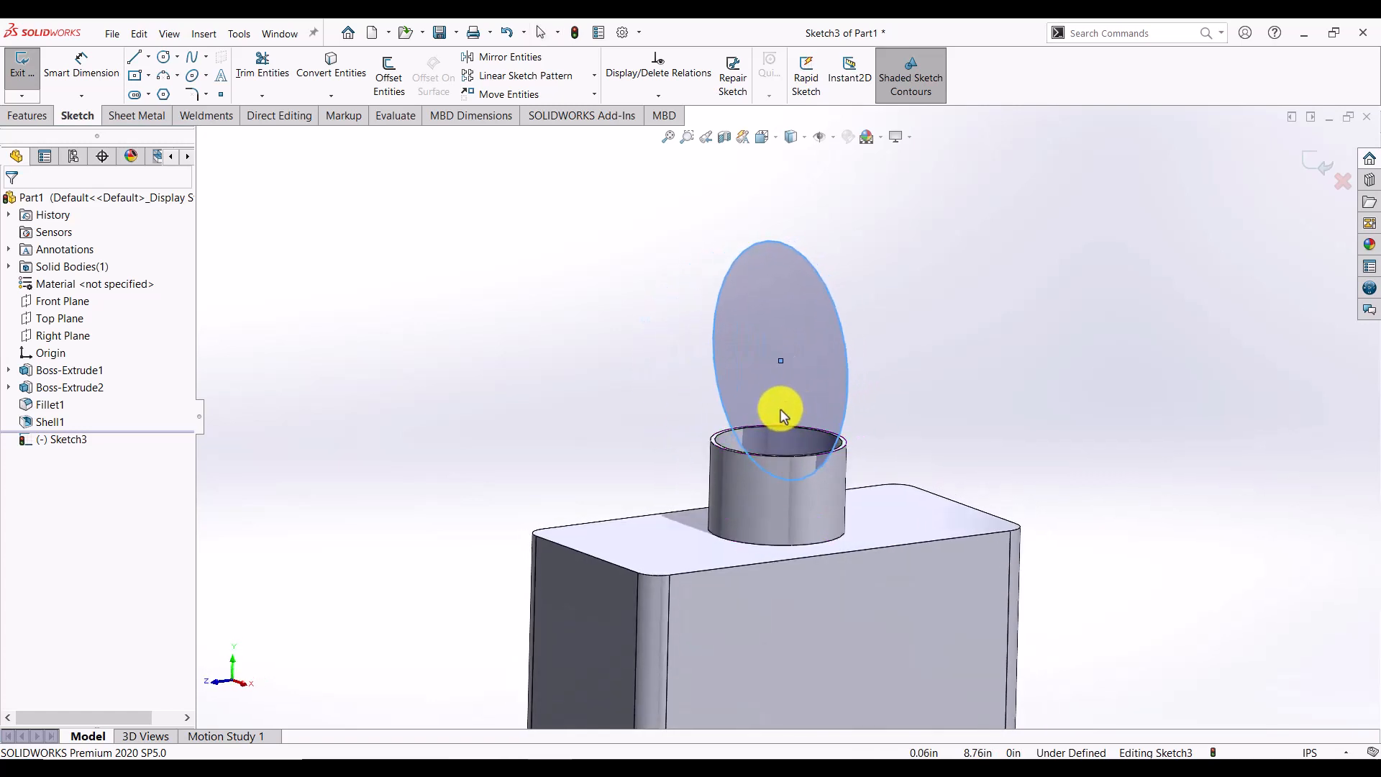
{"action": "scroll", "coordinate": [784, 417], "scroll_direction": "up", "scroll_amount": 3}
{"action": "key", "text": "space"}
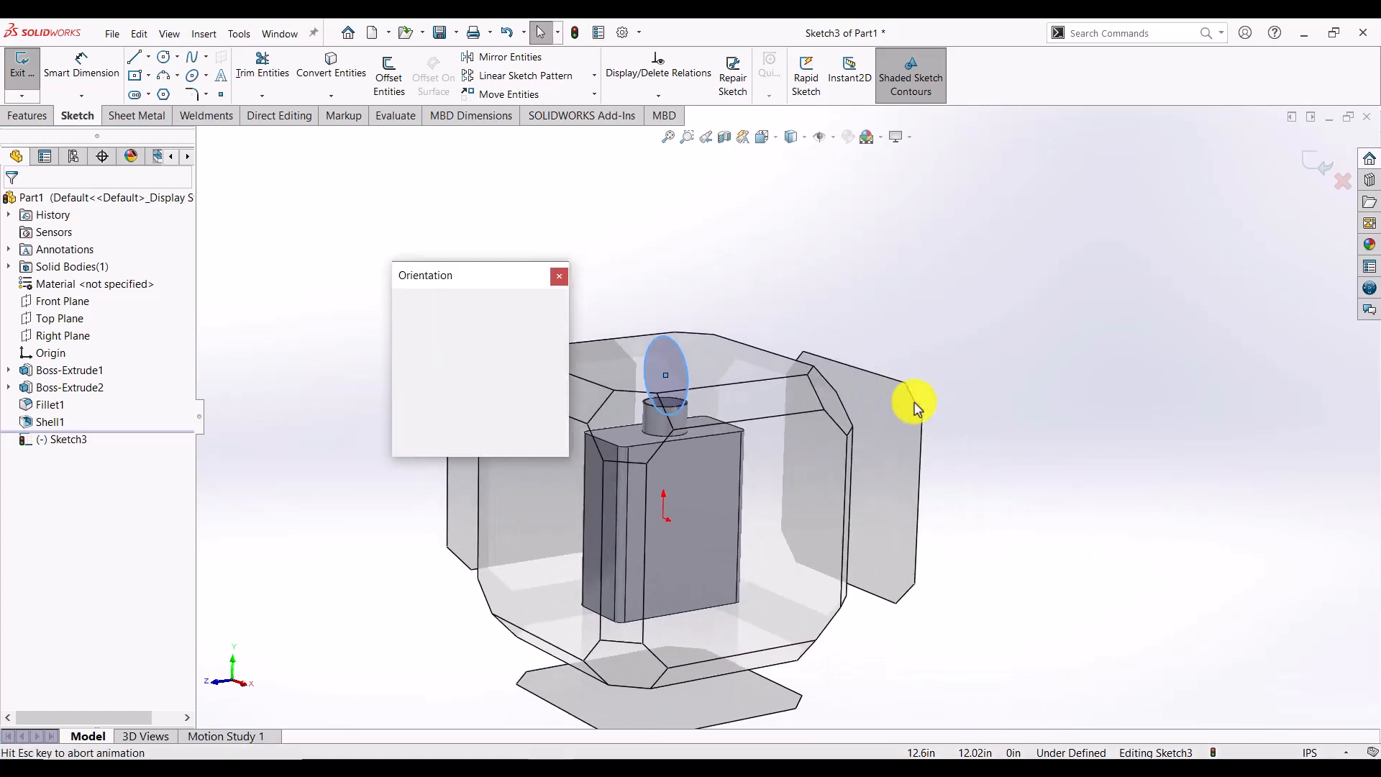
{"action": "left_click", "coordinate": [564, 368]}
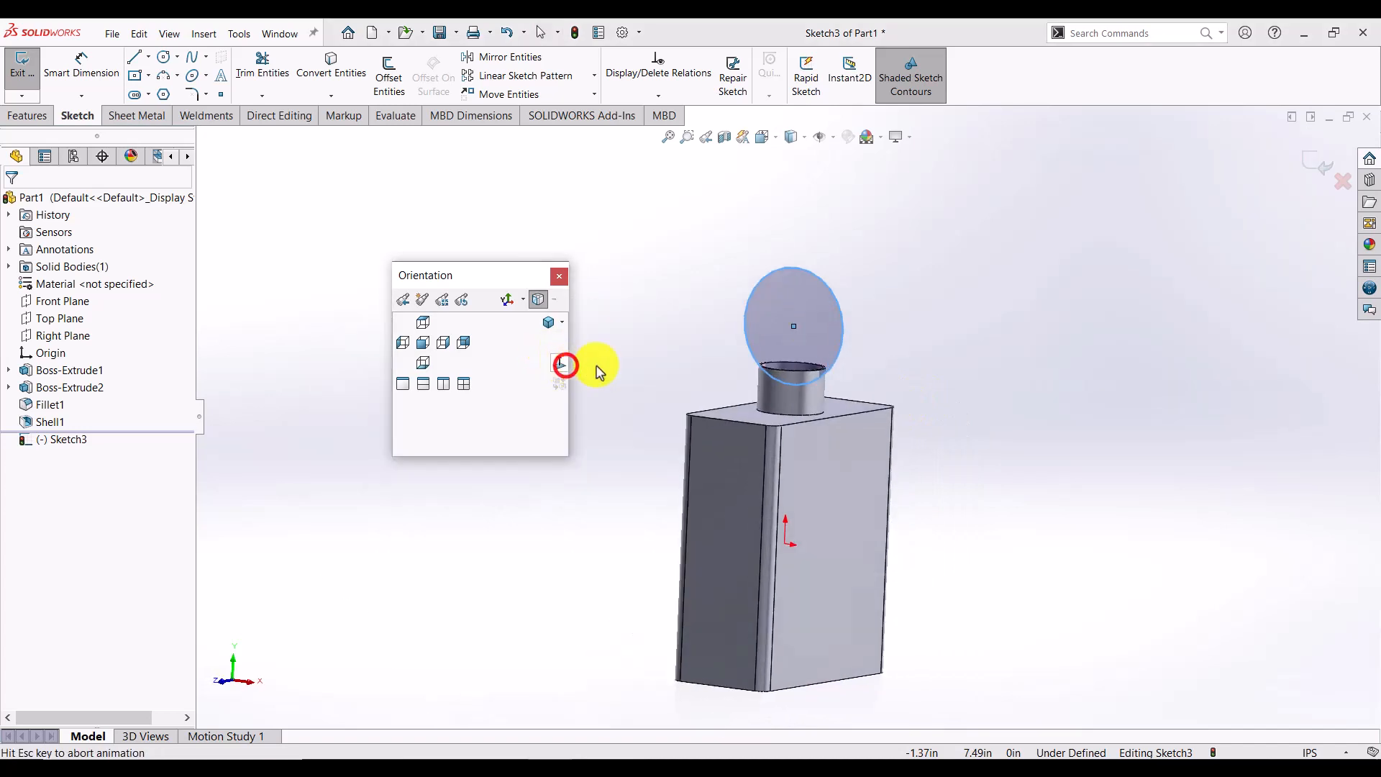
- Draw a vertical line through the circle's centre between its top and bottom quadrant points, and trim away the circle's left half
{"action": "left_click", "coordinate": [149, 58]}
{"action": "left_click", "coordinate": [160, 79]}
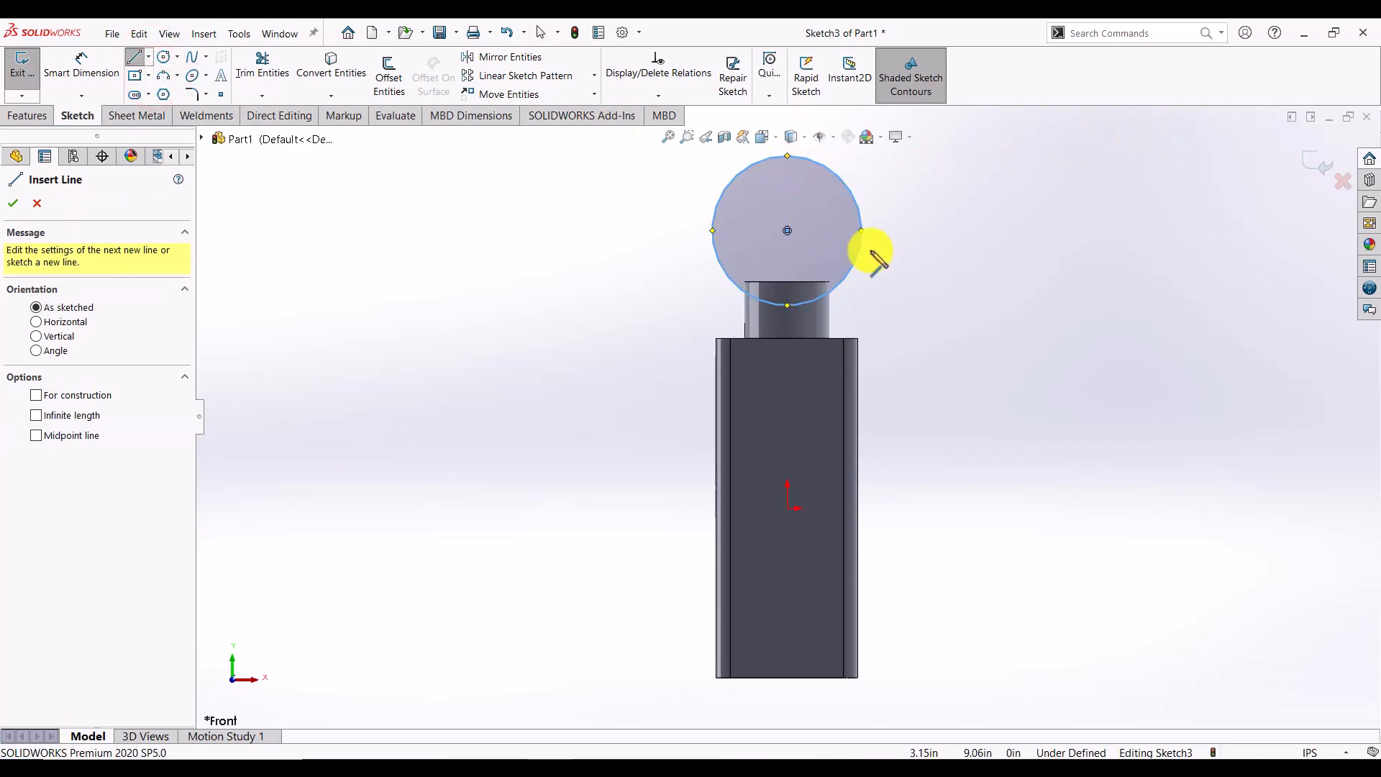
{"action": "left_click", "coordinate": [787, 156]}
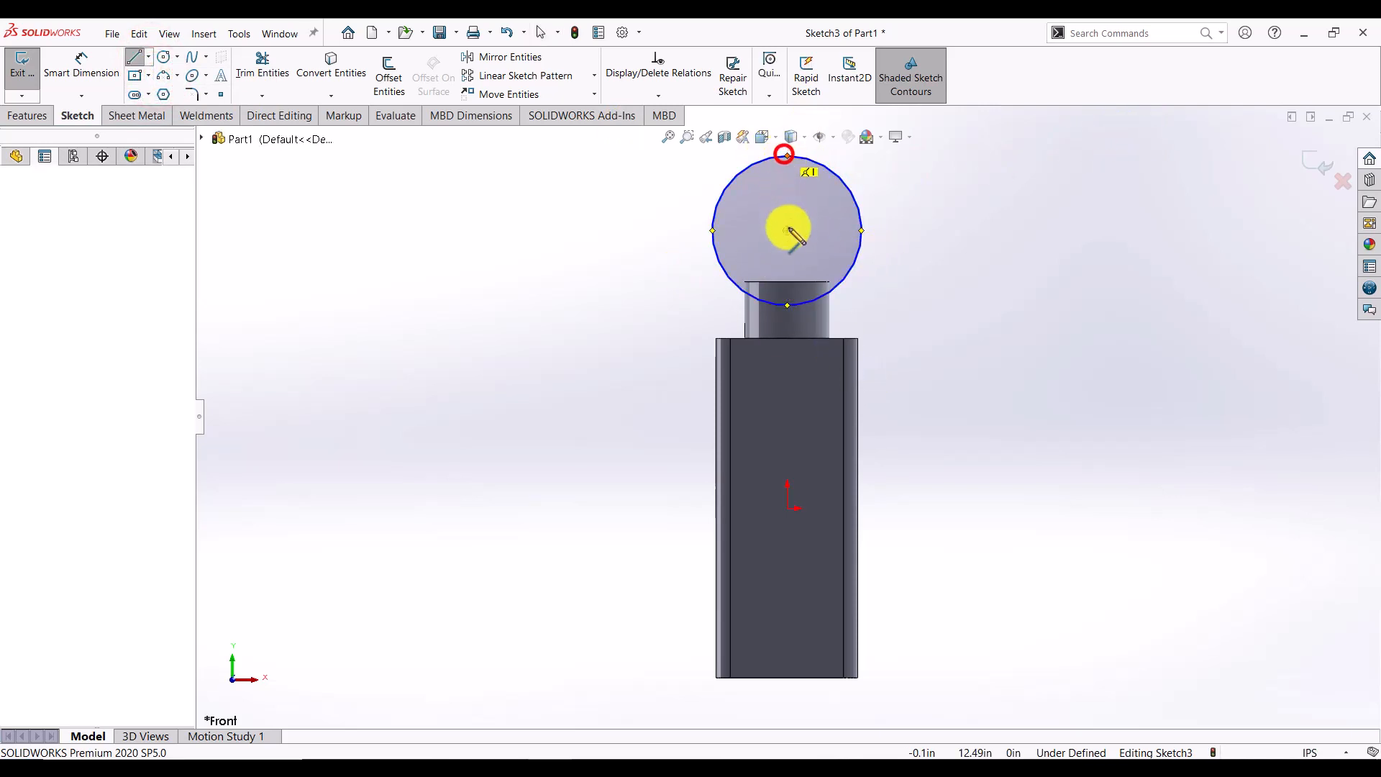
{"action": "left_click", "coordinate": [787, 305]}
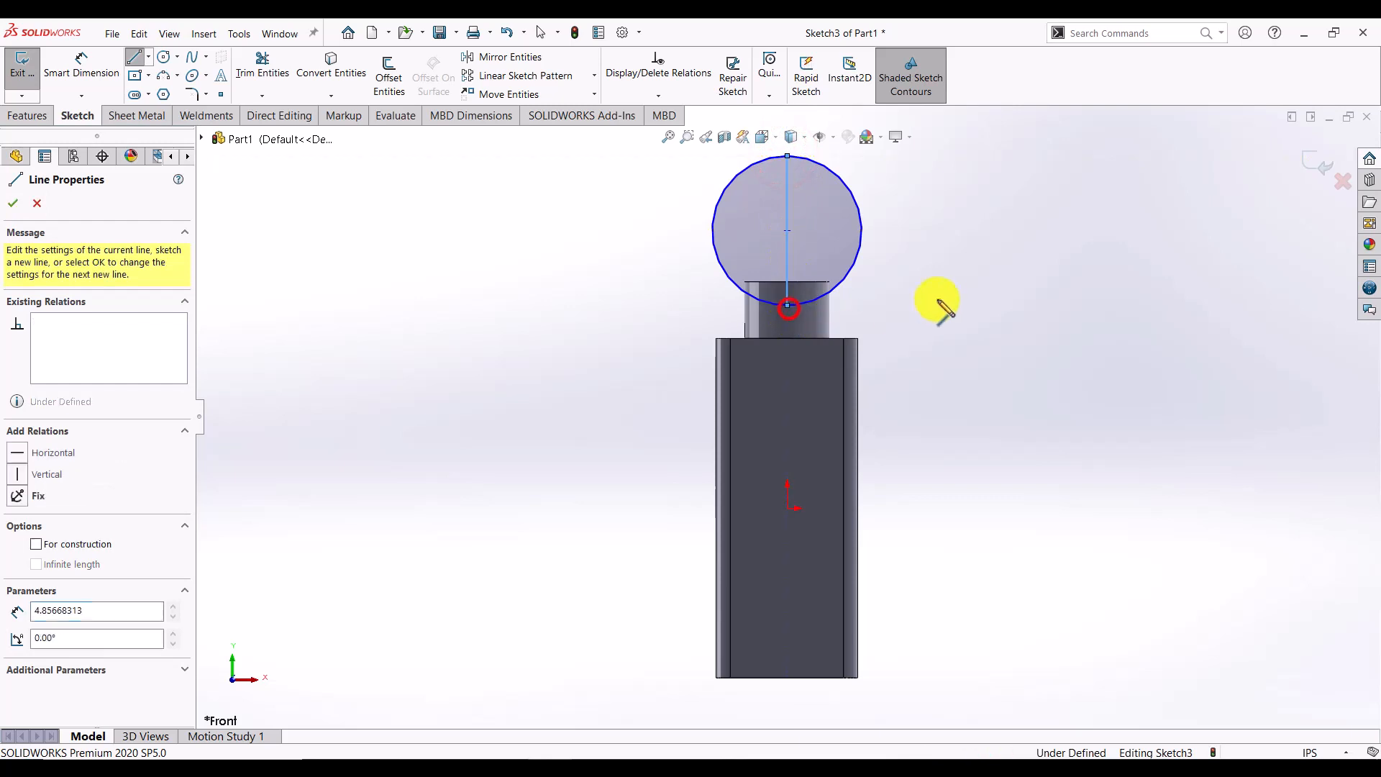
{"action": "key", "text": "Escape"}
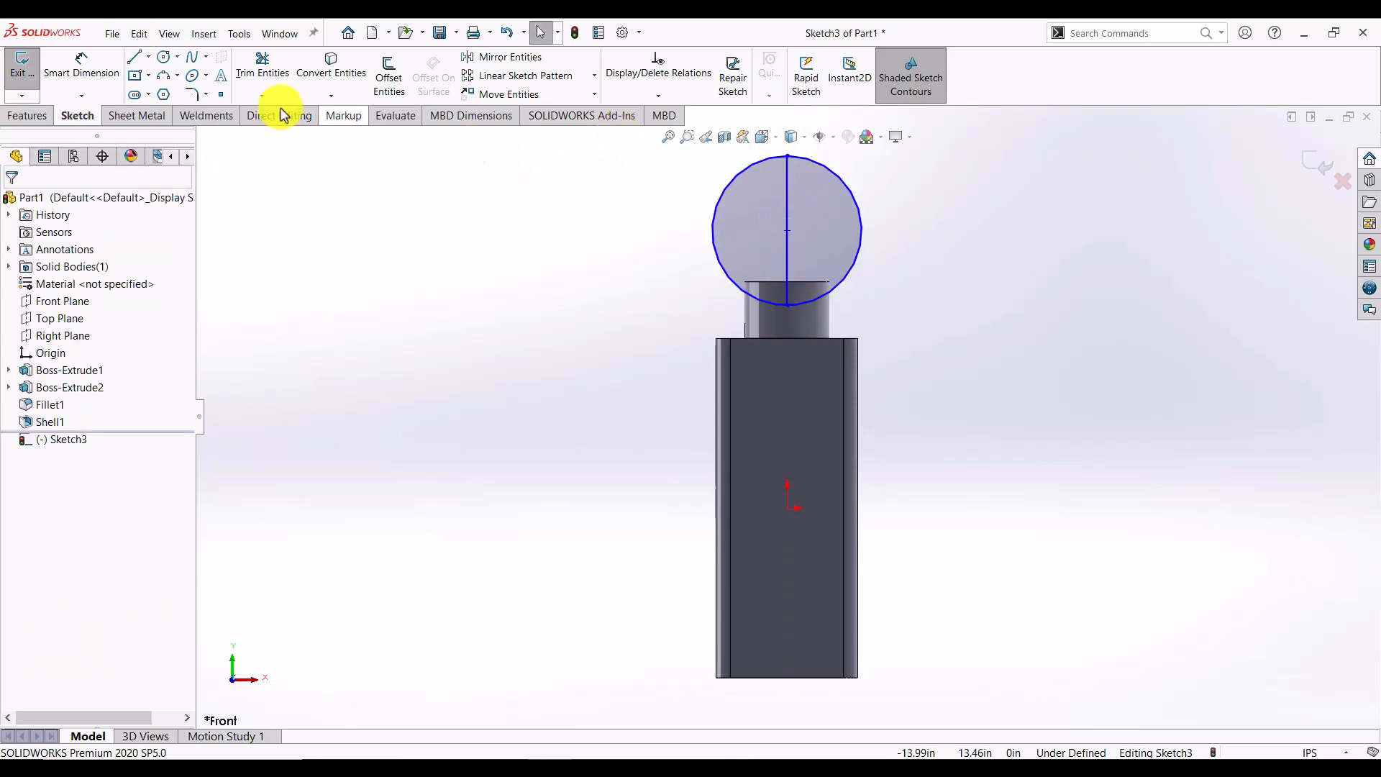
{"action": "left_click", "coordinate": [260, 72]}
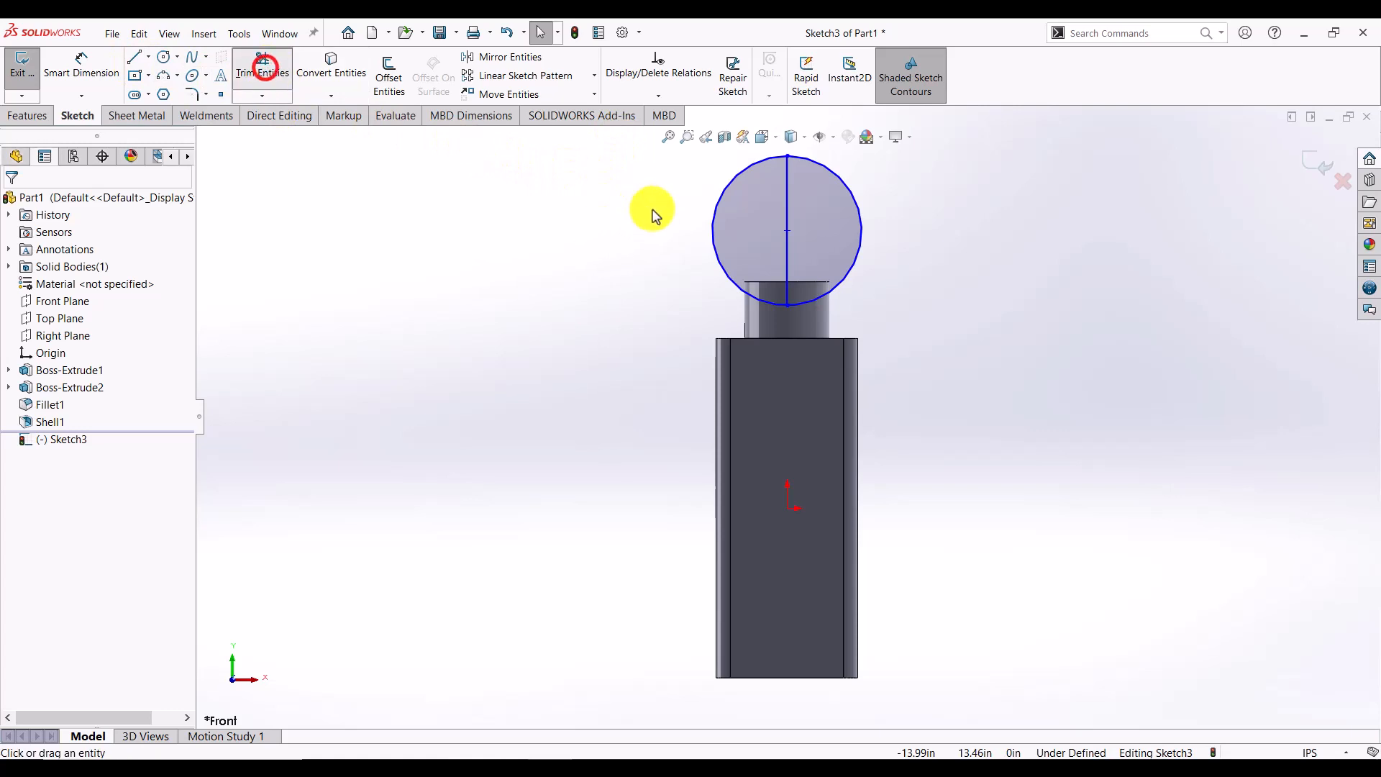
{"action": "left_click", "coordinate": [715, 218]}
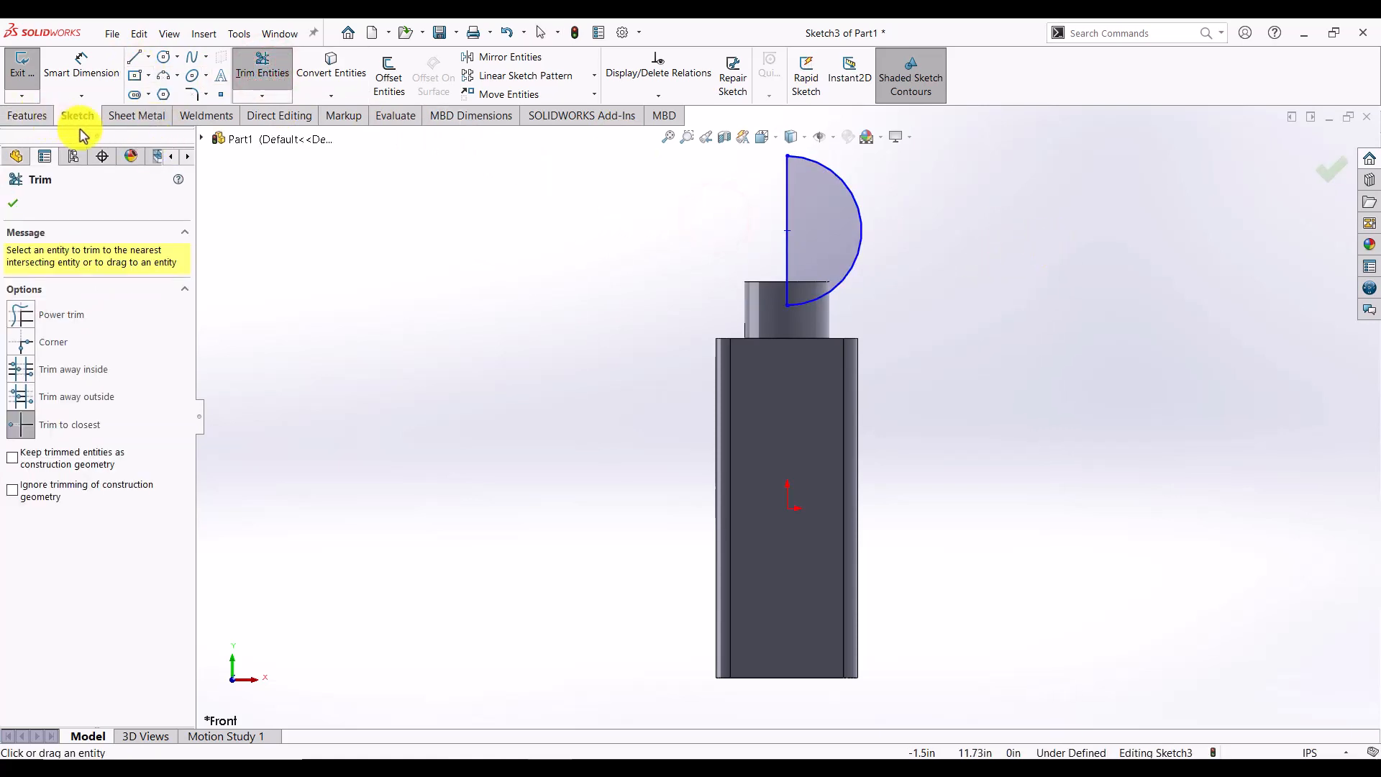
- Revolve the half circle 360° about its vertical straight line, merging the result with the bottle body
{"action": "left_click", "coordinate": [30, 117]}
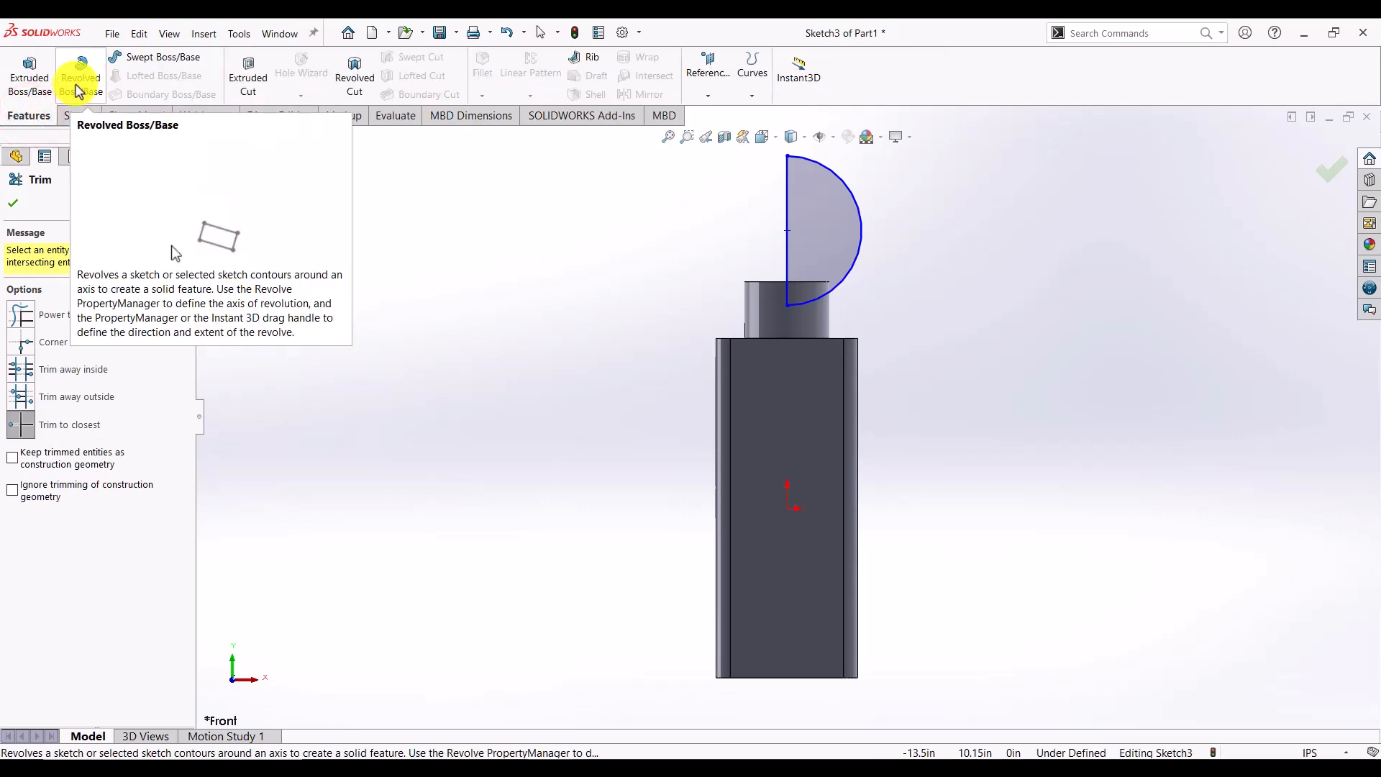
{"action": "left_click", "coordinate": [13, 204]}
{"action": "left_click", "coordinate": [71, 91]}
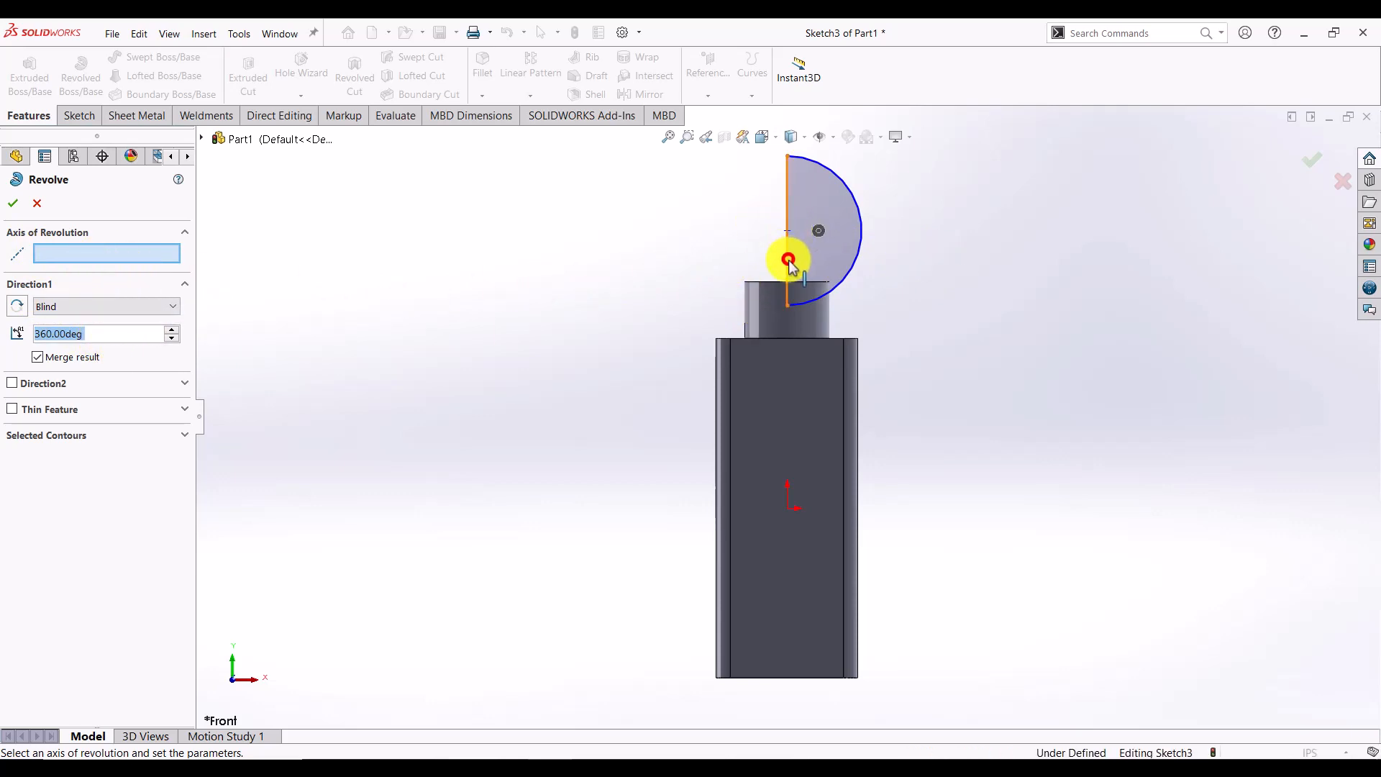
{"action": "left_click", "coordinate": [788, 264]}
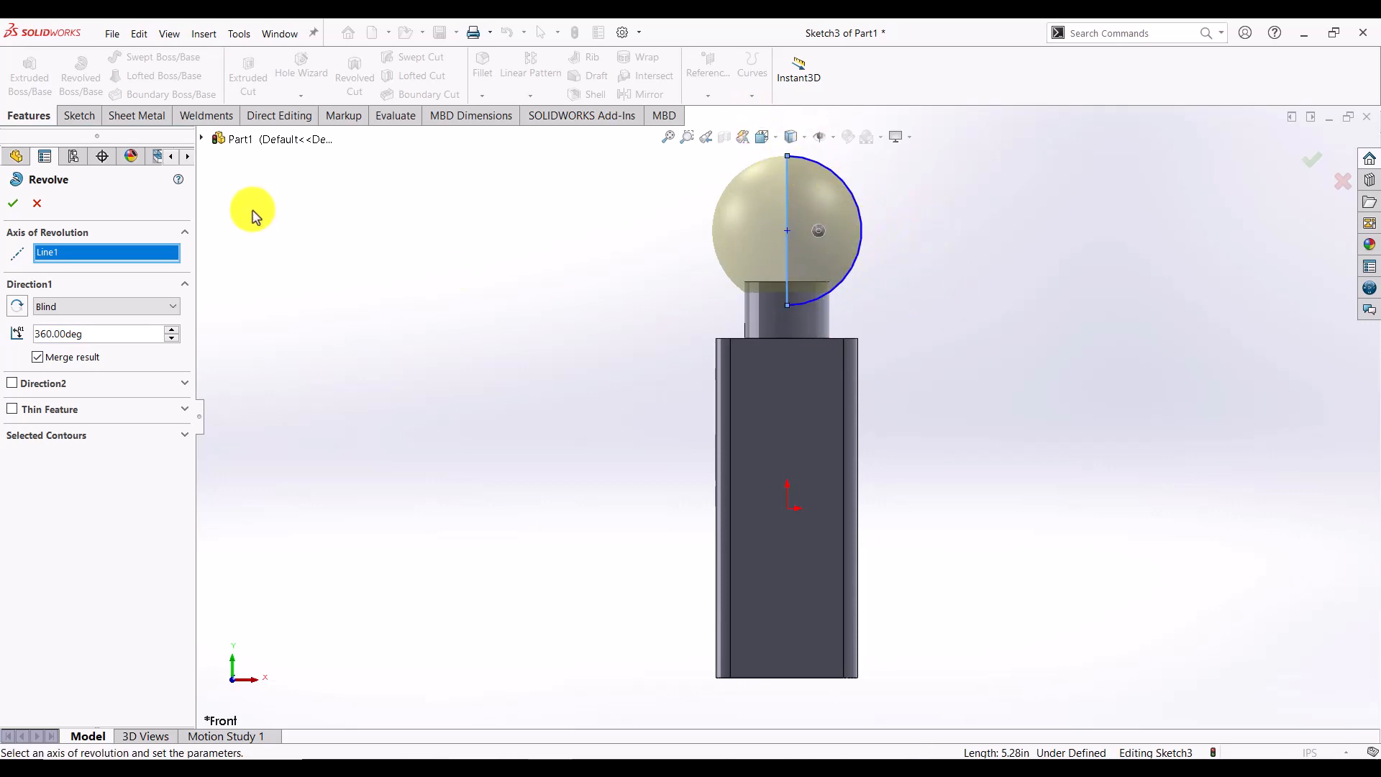
{"action": "left_click", "coordinate": [18, 207]}
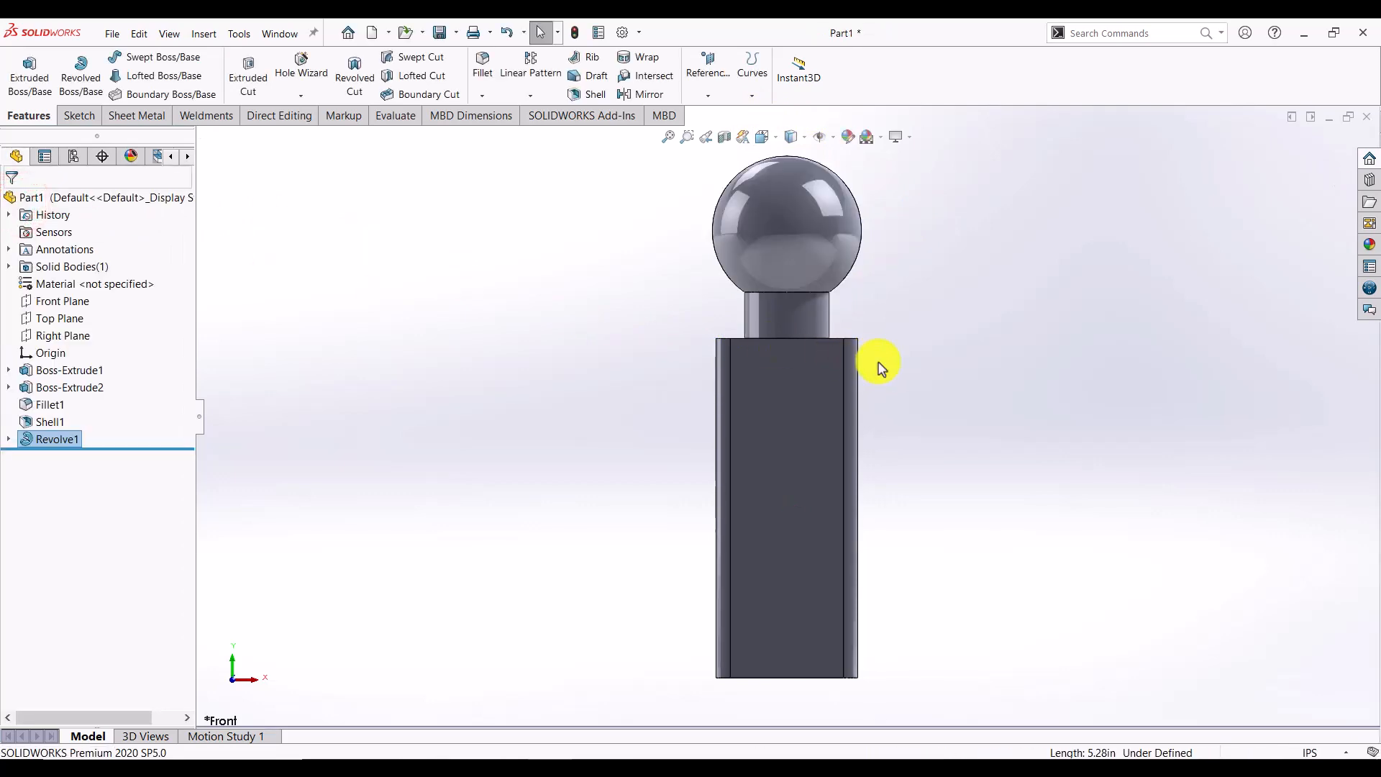
{"action": "middle_click_drag", "start_coordinate": [878, 364], "coordinate": [792, 385]}
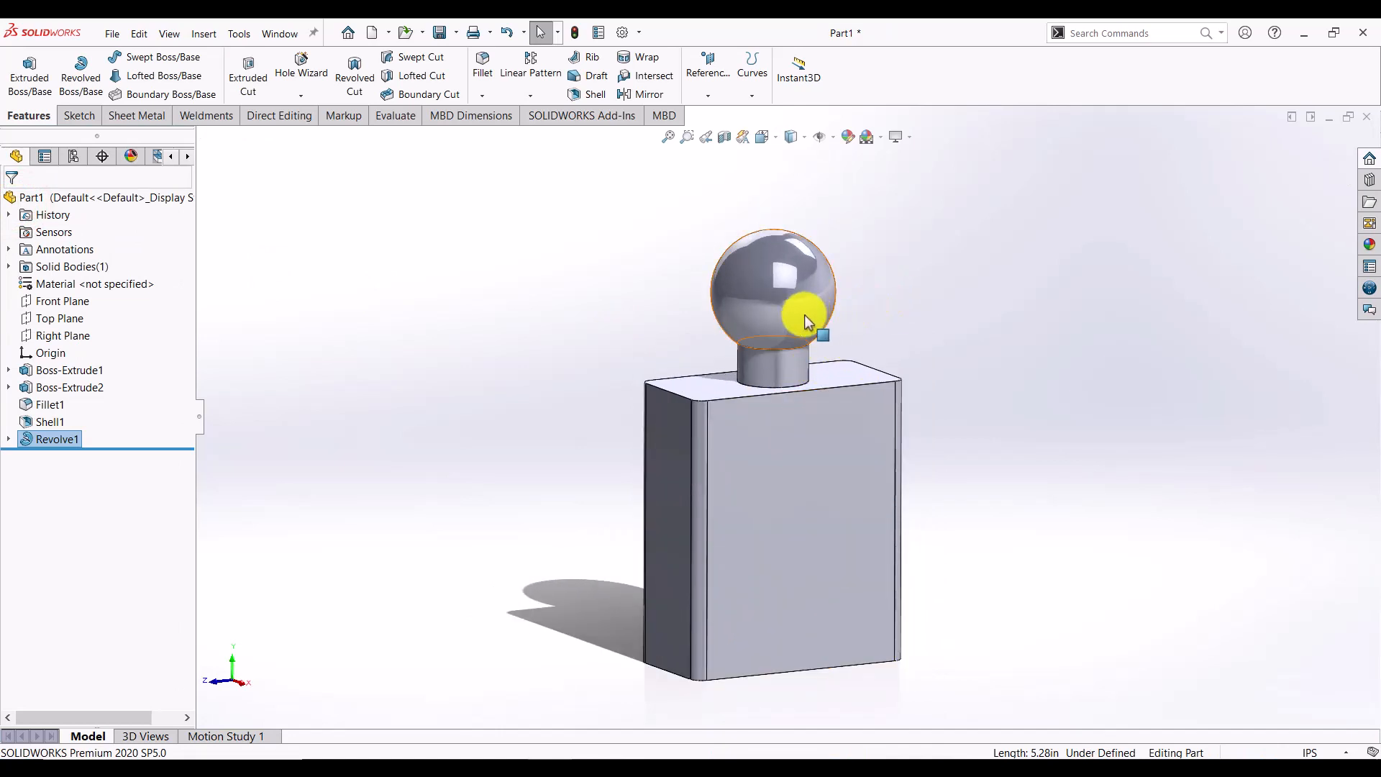
- Reopen the half-circle sketch of the revolved sphere for editing, viewed normal to its plane
{"action": "left_click", "coordinate": [56, 439]}
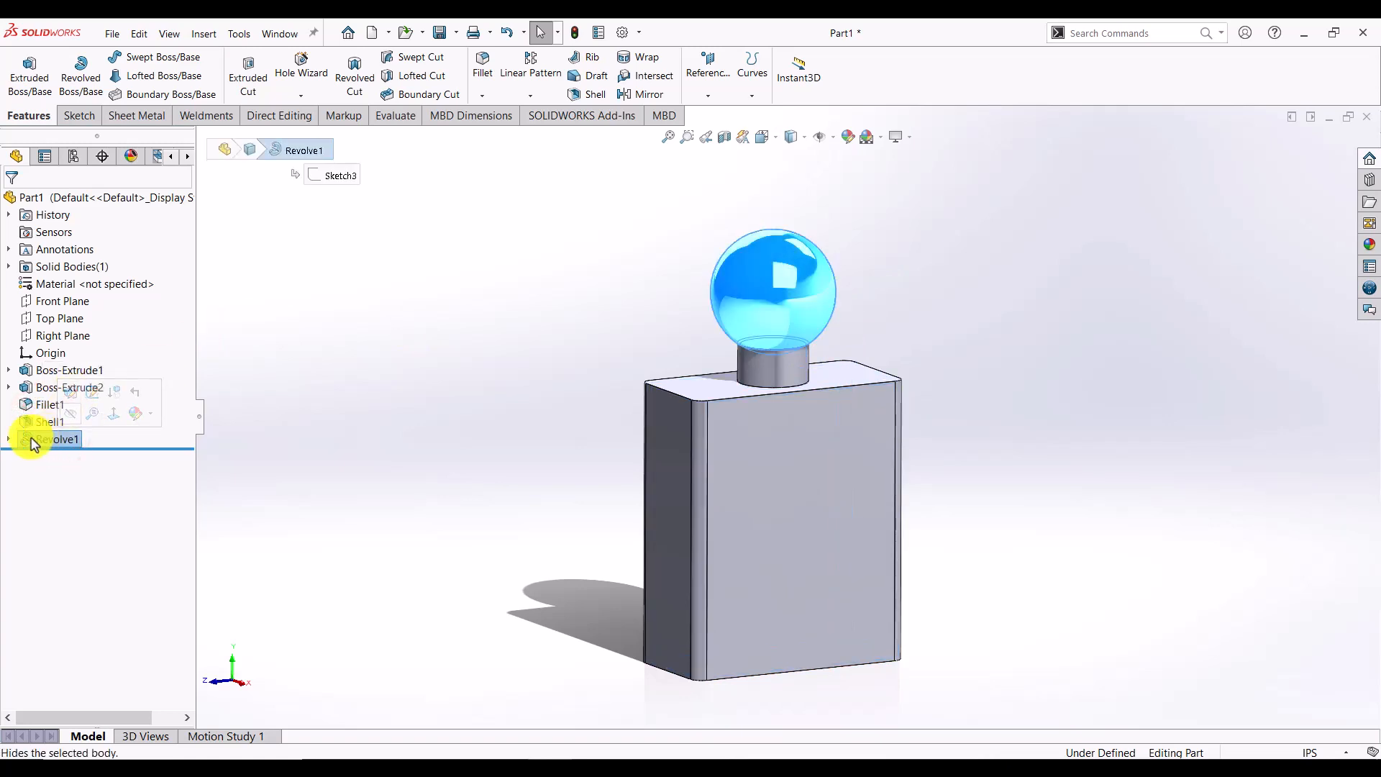
{"action": "left_click", "coordinate": [8, 439]}
{"action": "left_click", "coordinate": [65, 455]}
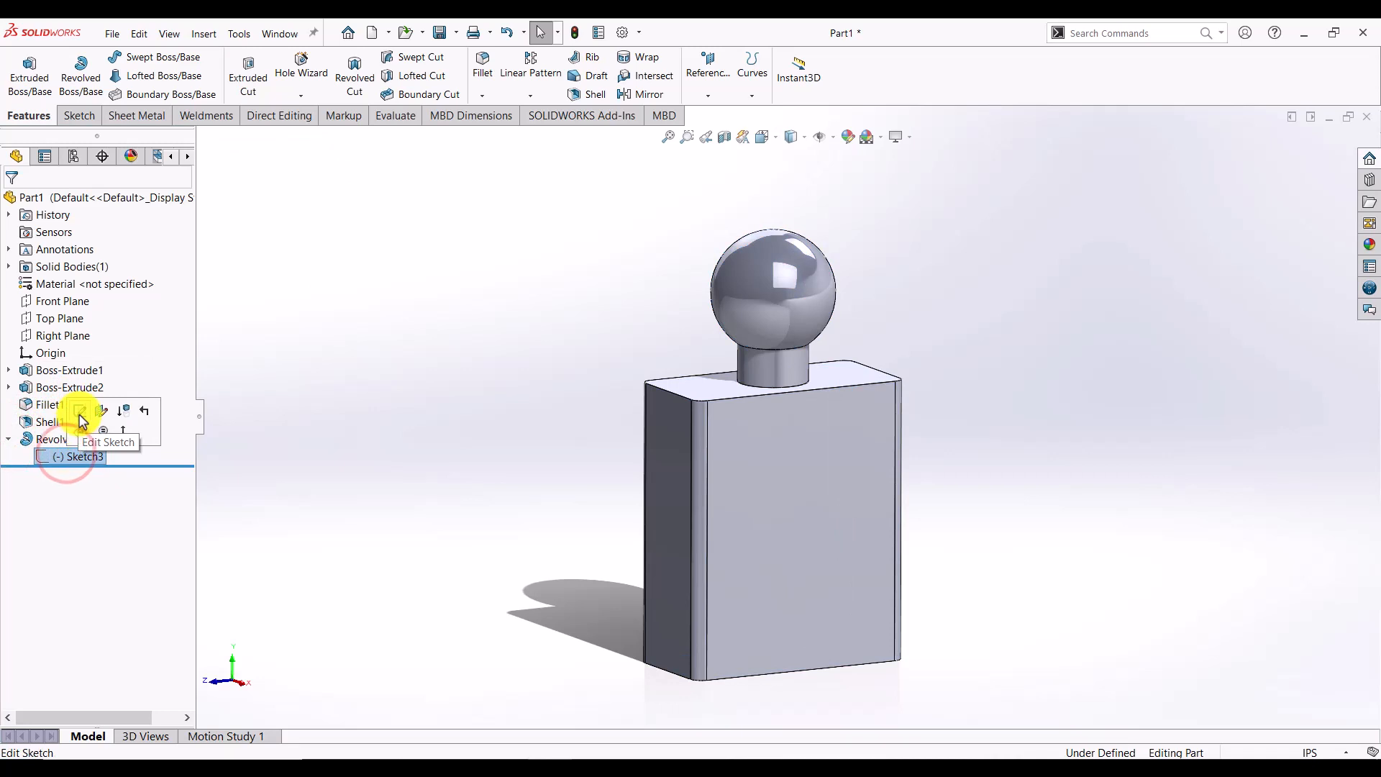
{"action": "left_click", "coordinate": [80, 410]}
{"action": "mouse_move", "coordinate": [870, 426]}
{"action": "middle_mouse_down"}
{"action": "mouse_move", "coordinate": [840, 372]}
{"action": "mouse_move", "coordinate": [1012, 425]}
{"action": "mouse_move", "coordinate": [931, 403]}
{"action": "mouse_move", "coordinate": [945, 442]}
{"action": "mouse_move", "coordinate": [968, 432]}
{"action": "middle_mouse_up"}
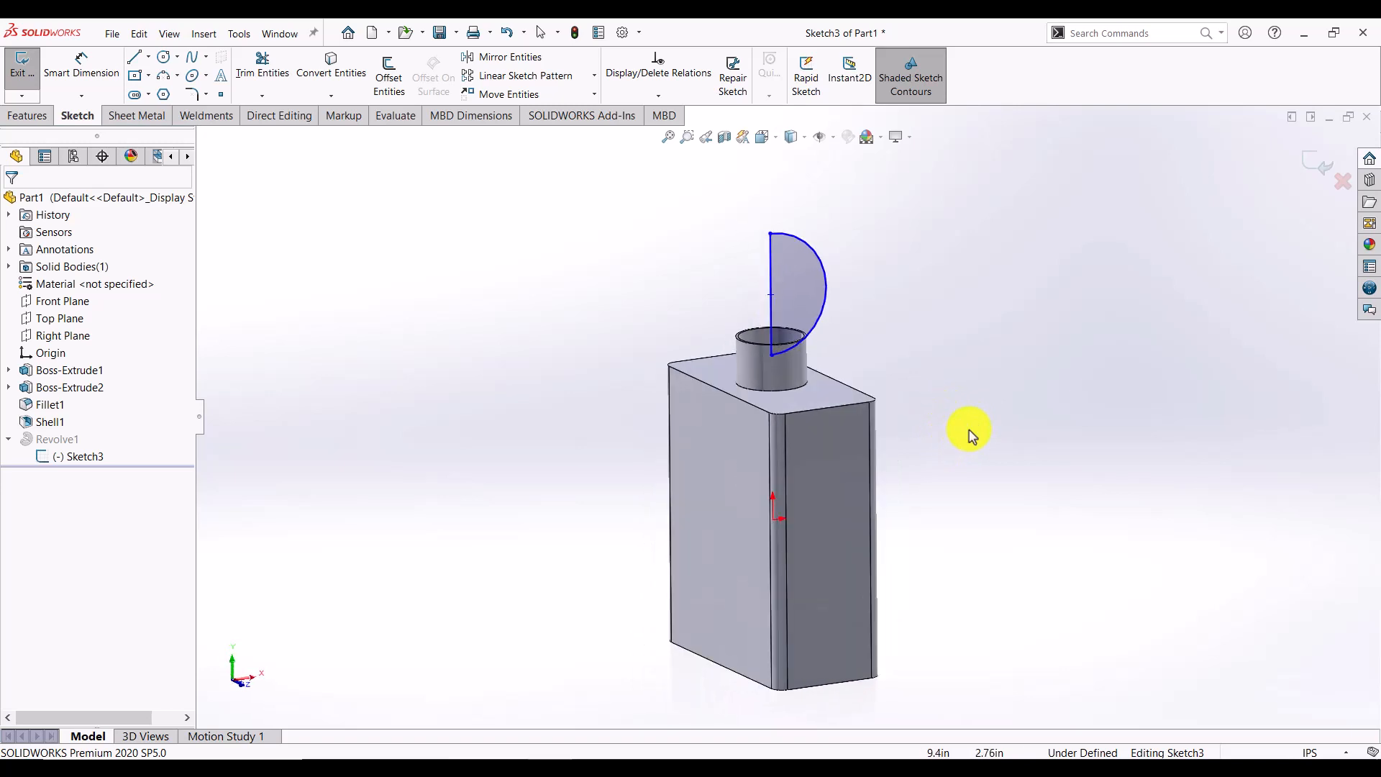
{"action": "key", "text": "space"}
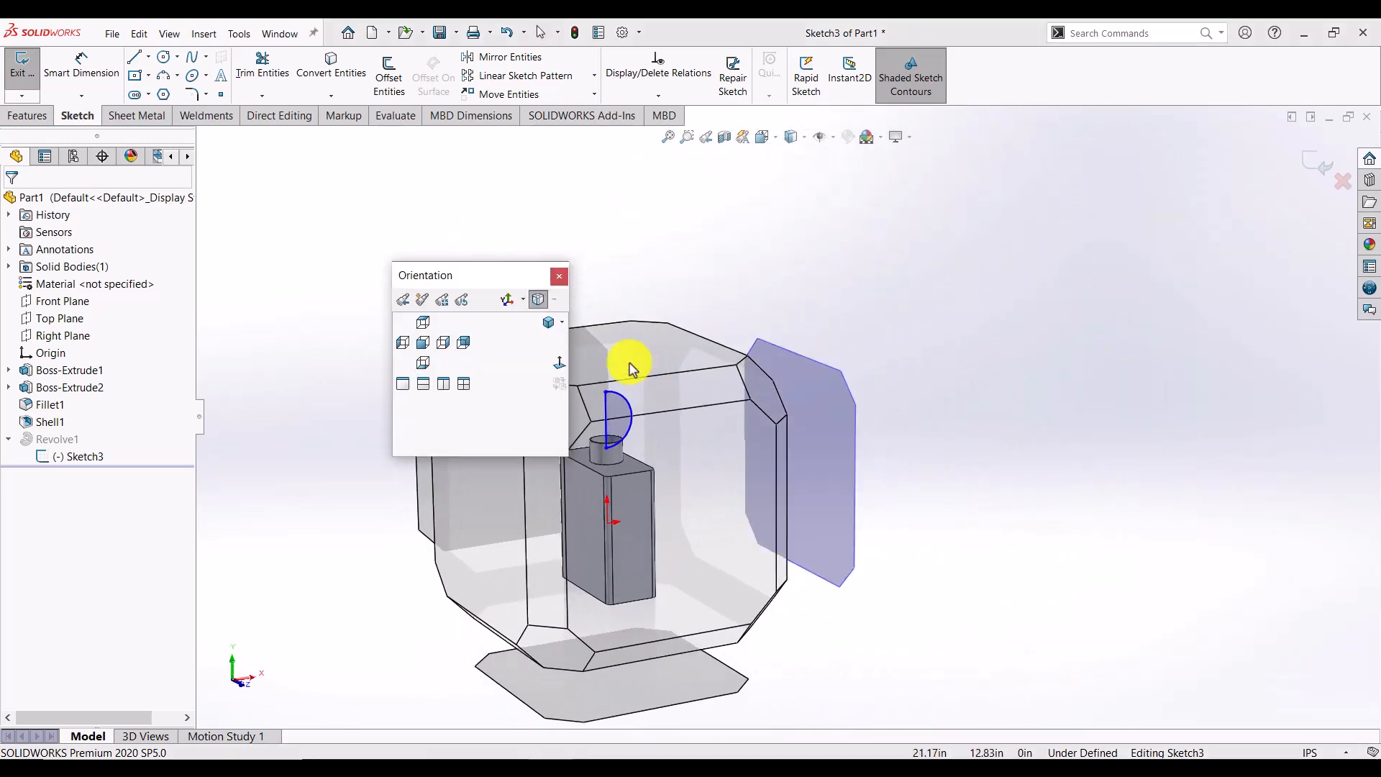
{"action": "left_click", "coordinate": [560, 362]}
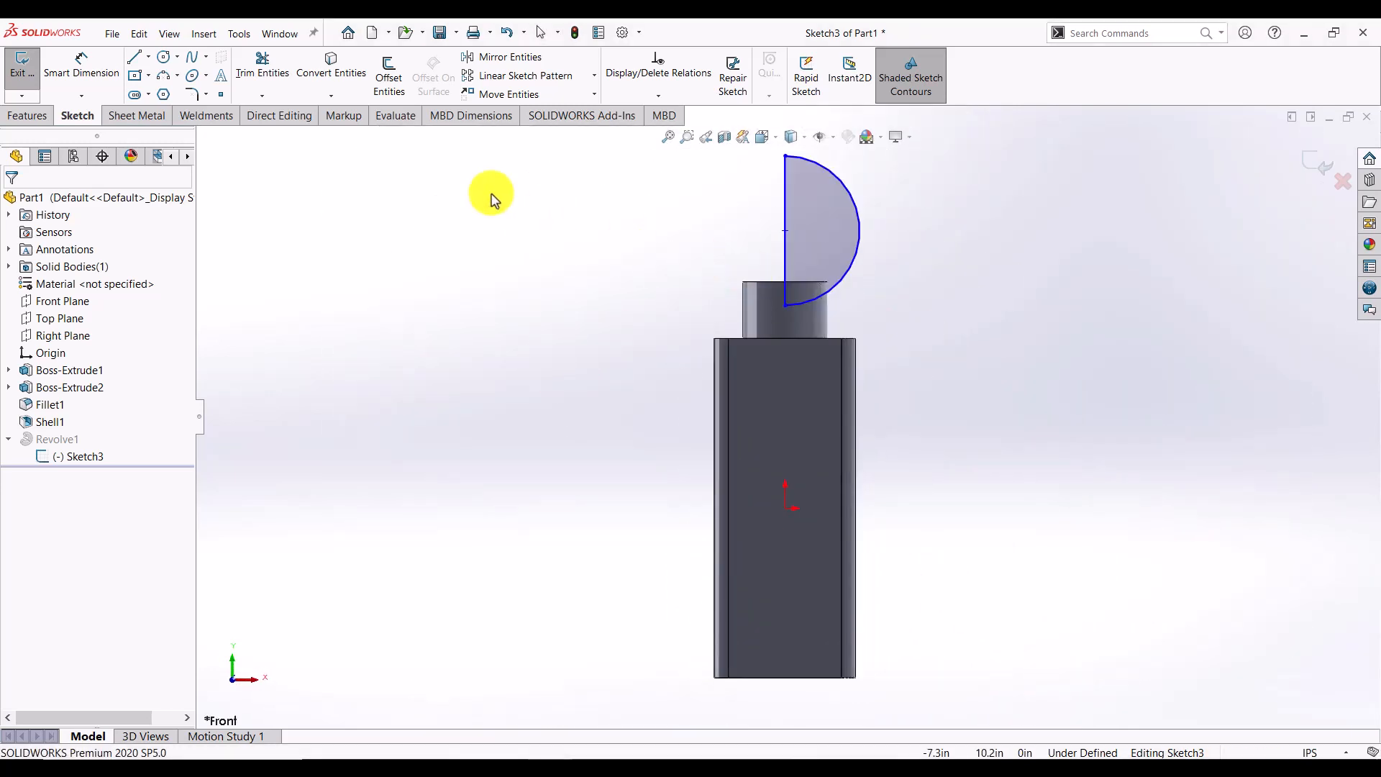
- Dimension the half circle's arc with a radius of 2 in
{"action": "left_click", "coordinate": [84, 65]}
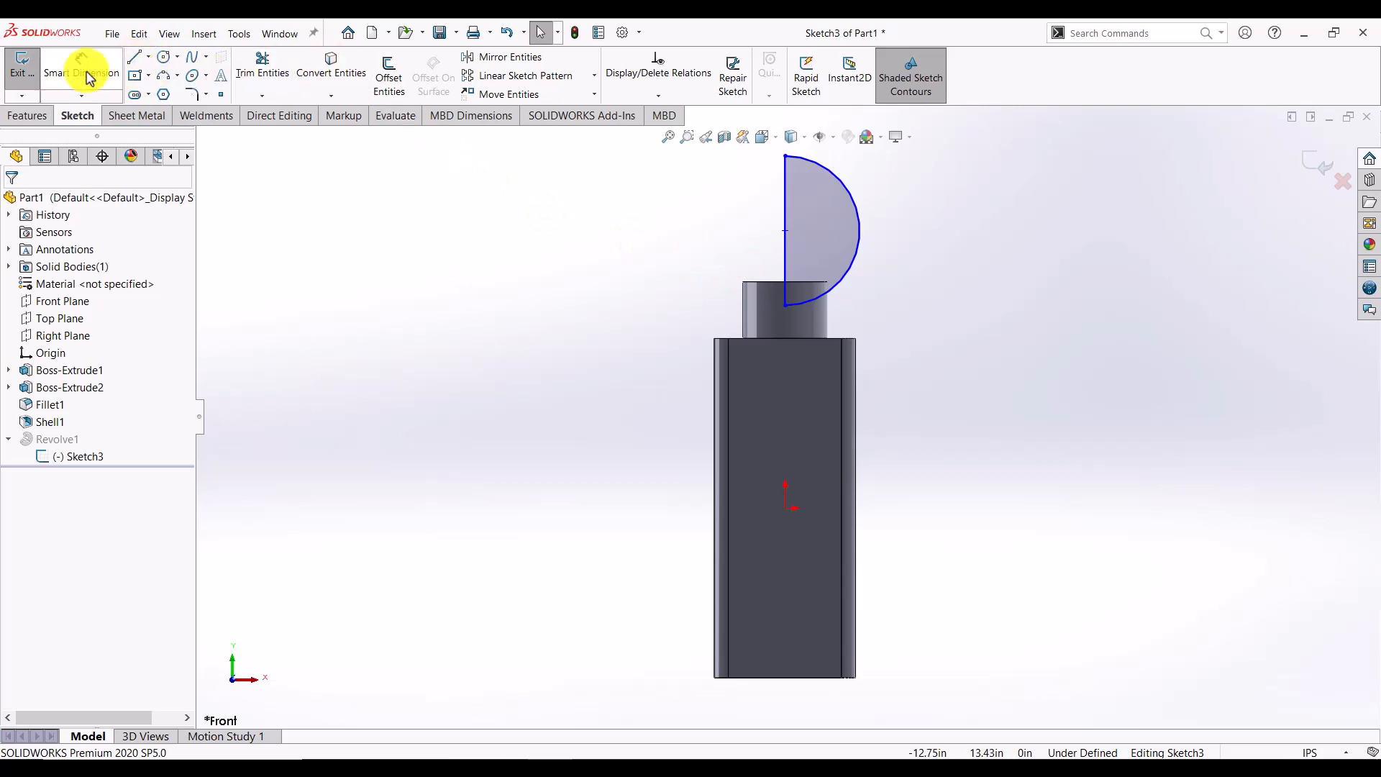
{"action": "left_click", "coordinate": [906, 266]}
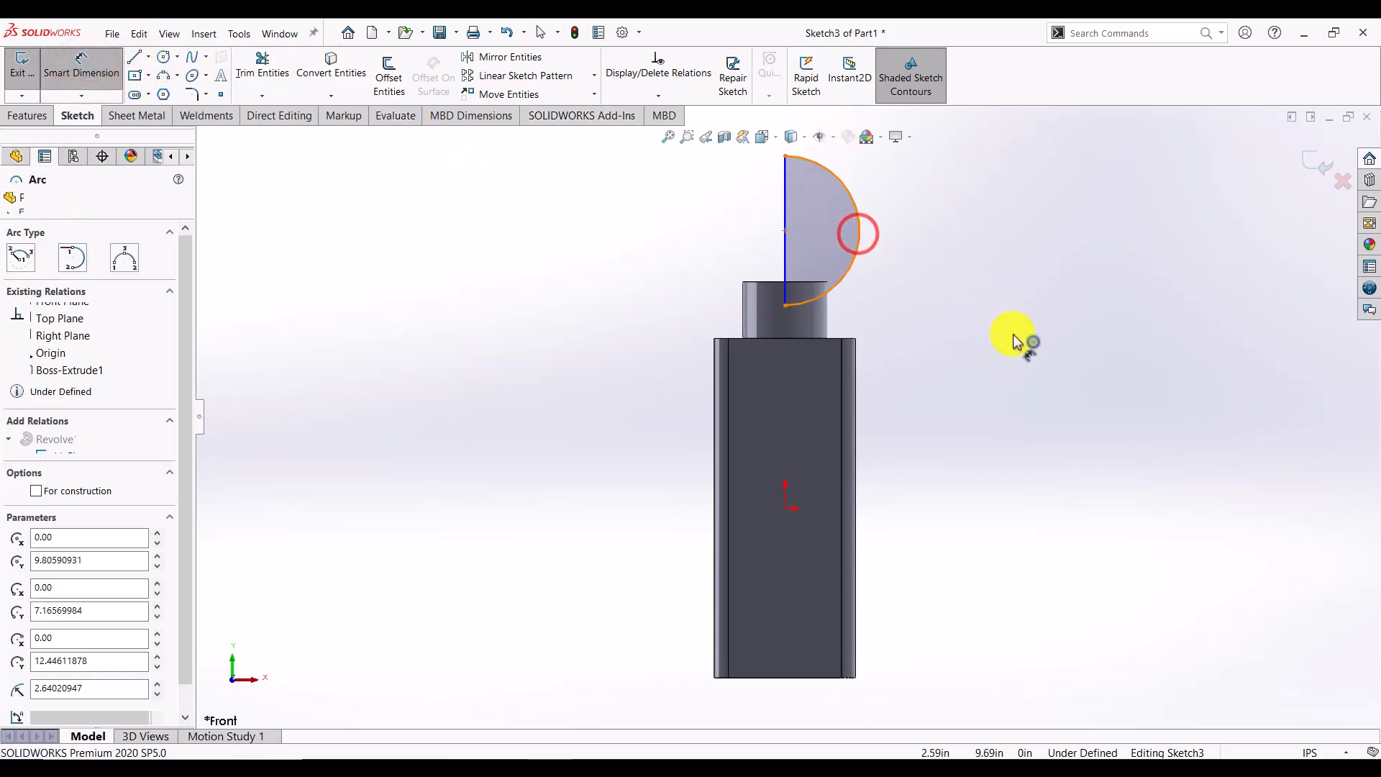
{"action": "left_click", "coordinate": [1033, 339]}
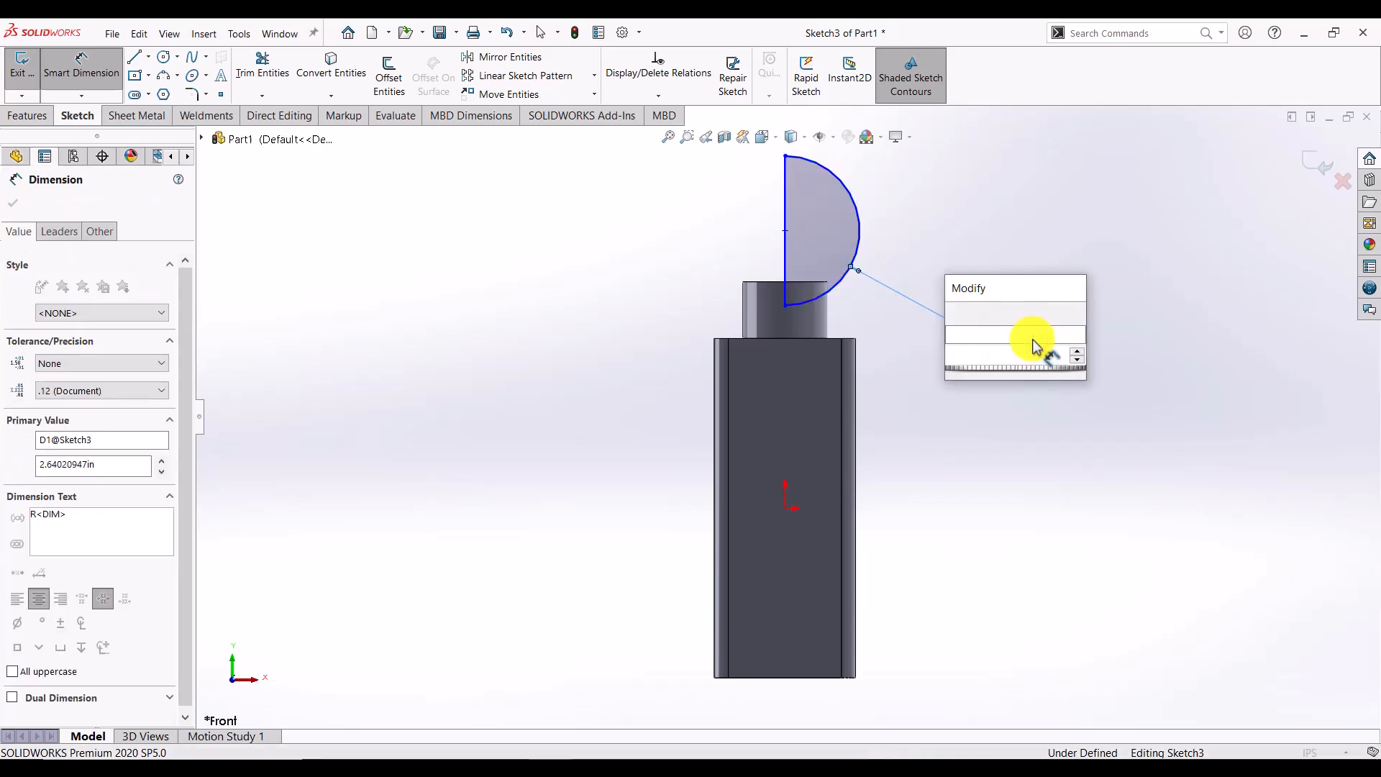
{"action": "type", "text": "2"}
{"action": "key", "text": "Return"}
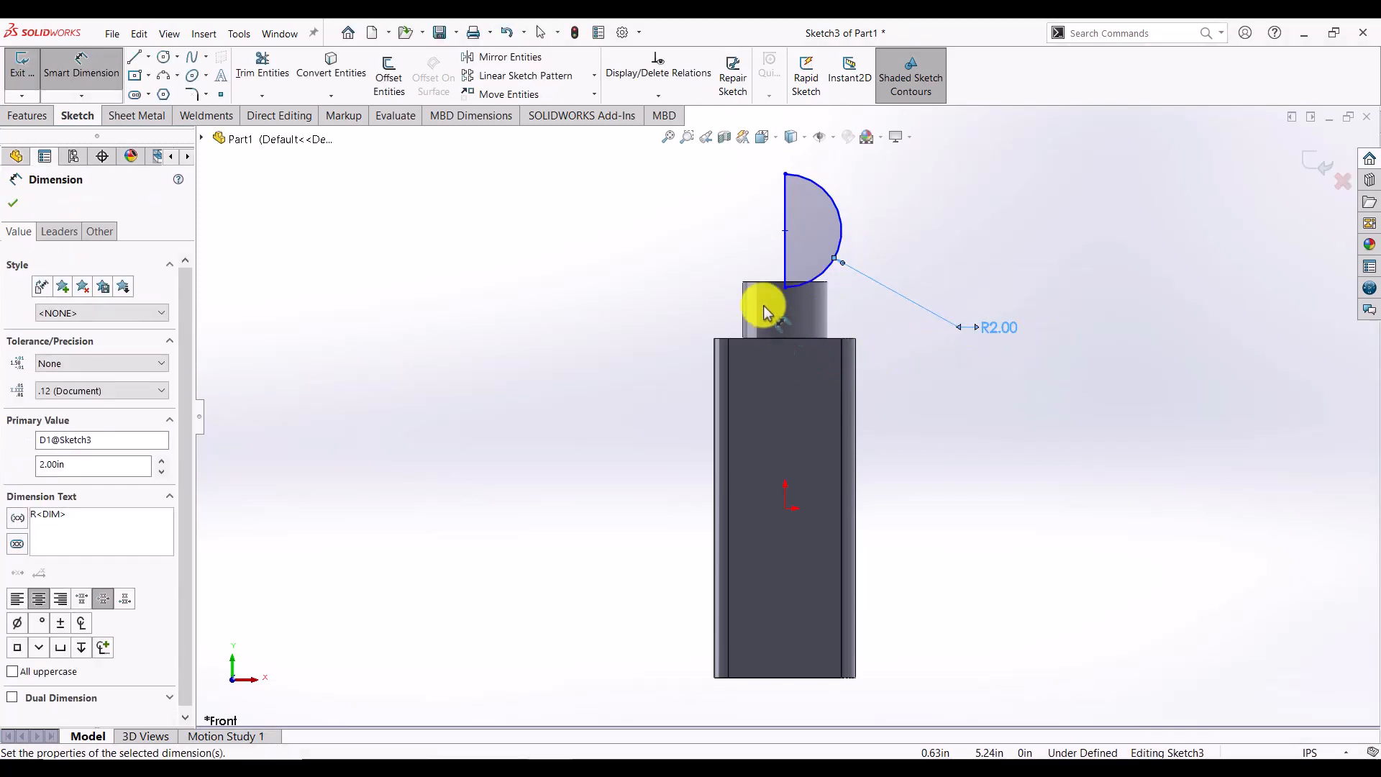
- Dimension the arc's lower endpoint 7.5 in above the origin and rebuild the part with the edited sketch
{"action": "left_click", "coordinate": [785, 289]}
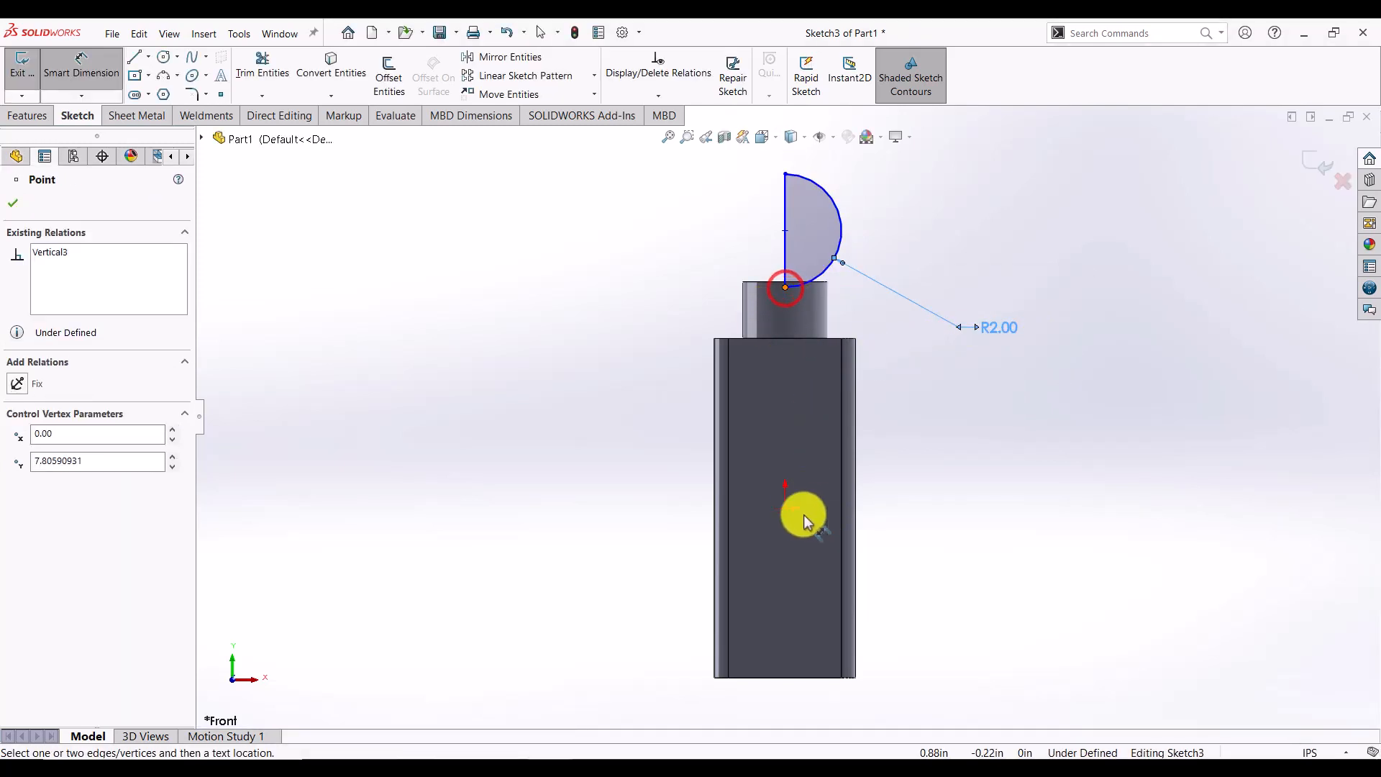
{"action": "left_click", "coordinate": [786, 507]}
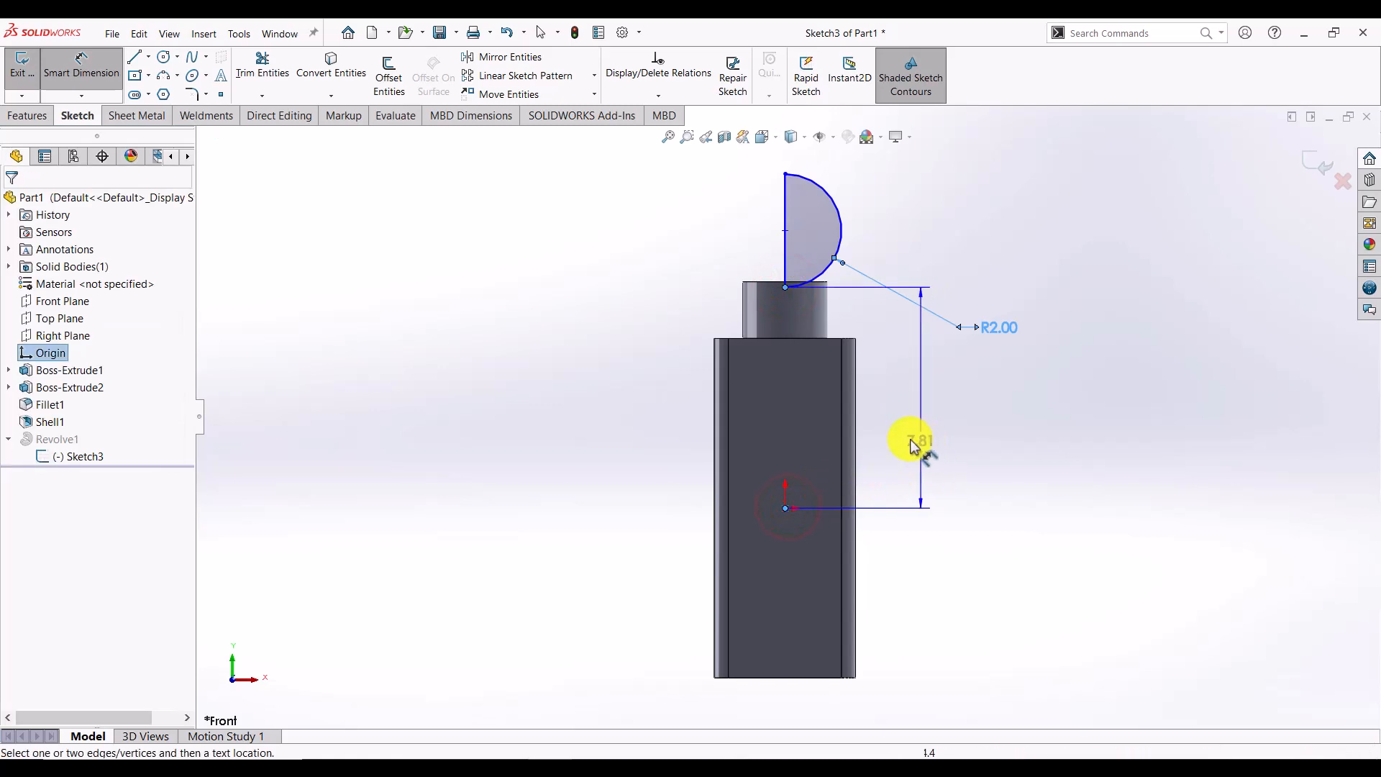
{"action": "left_click", "coordinate": [908, 437]}
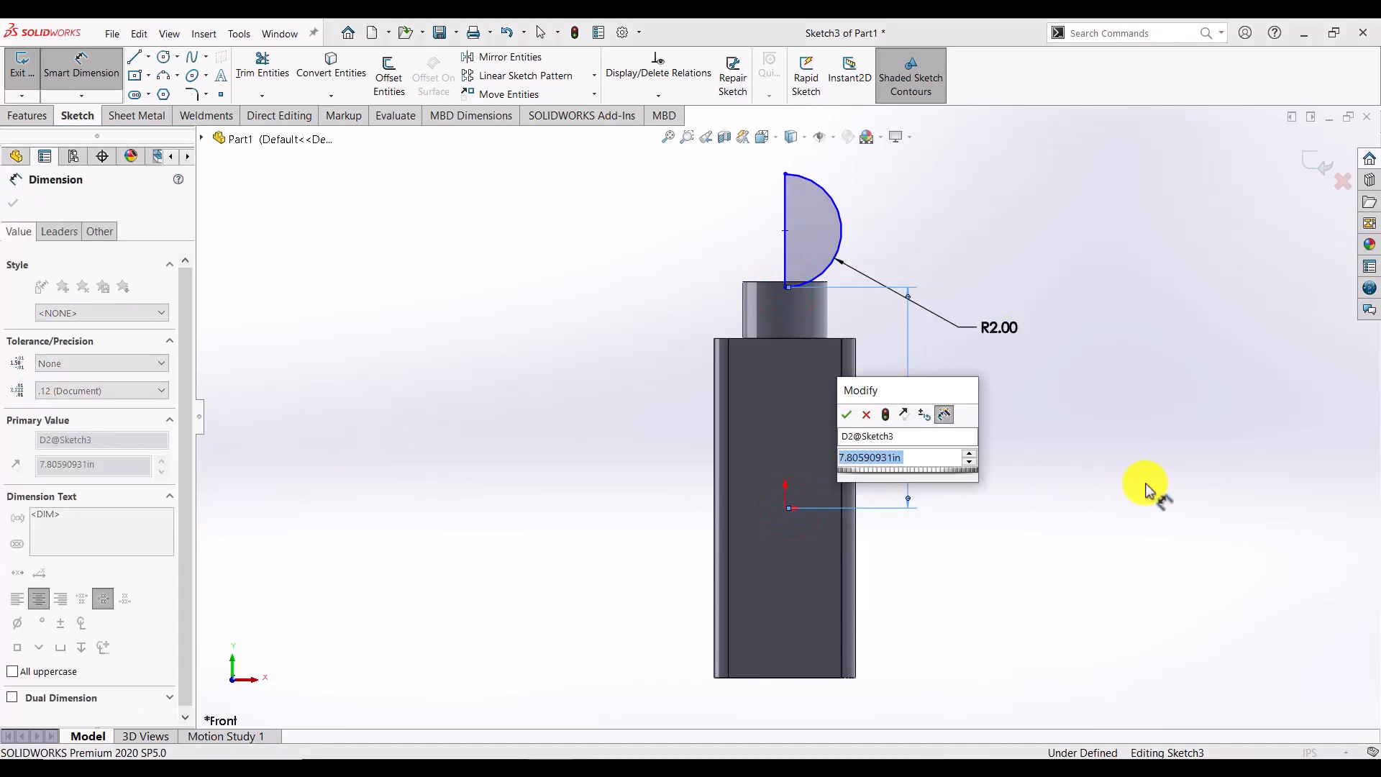
{"action": "type", "text": "7.5"}
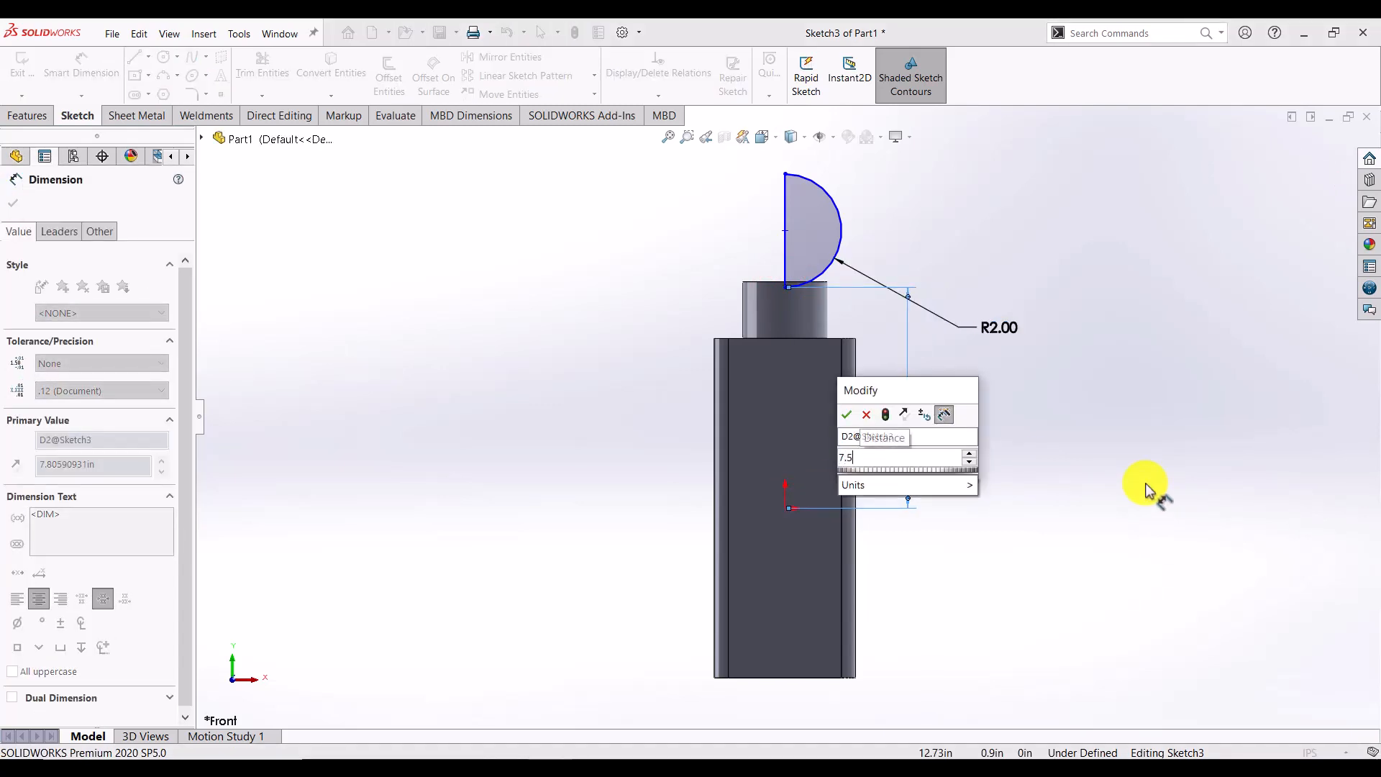
{"action": "key", "text": "Return"}
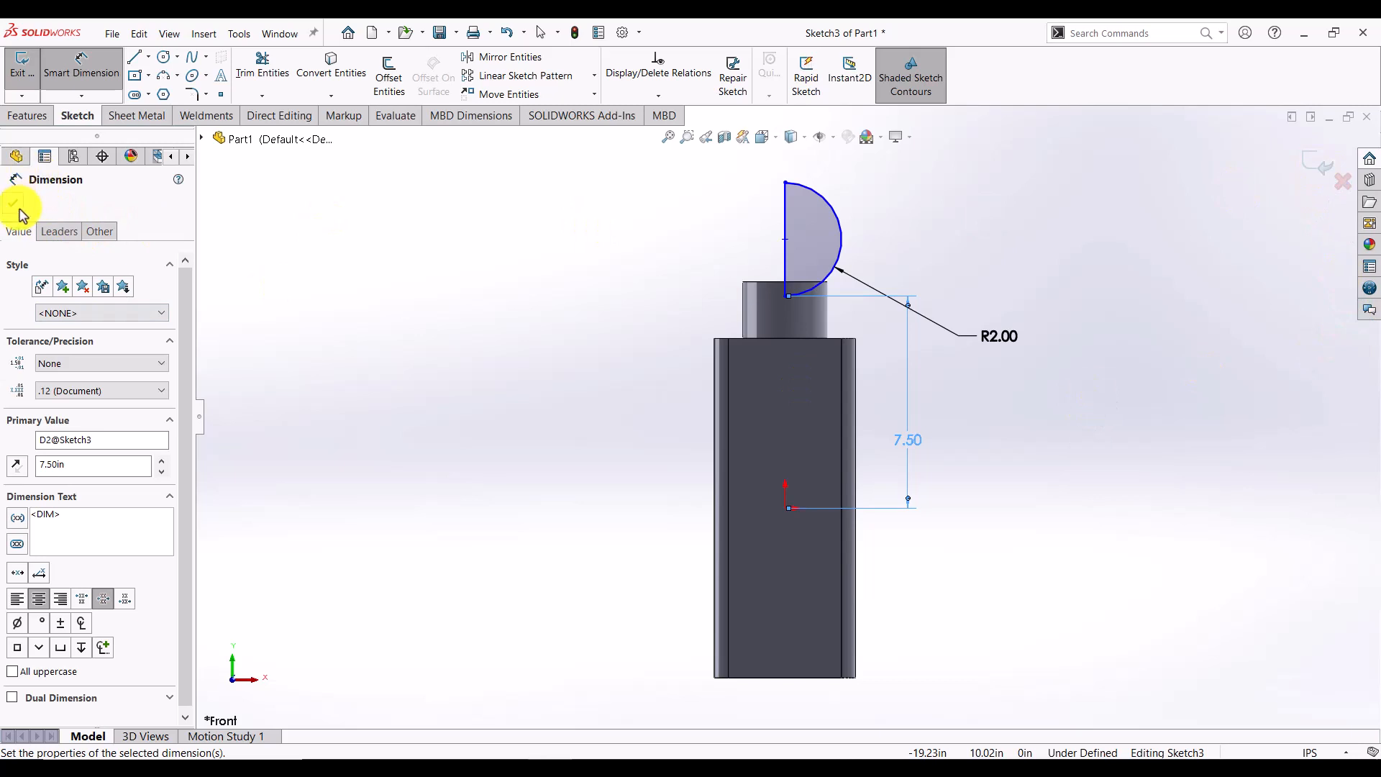
{"action": "left_click", "coordinate": [574, 33]}
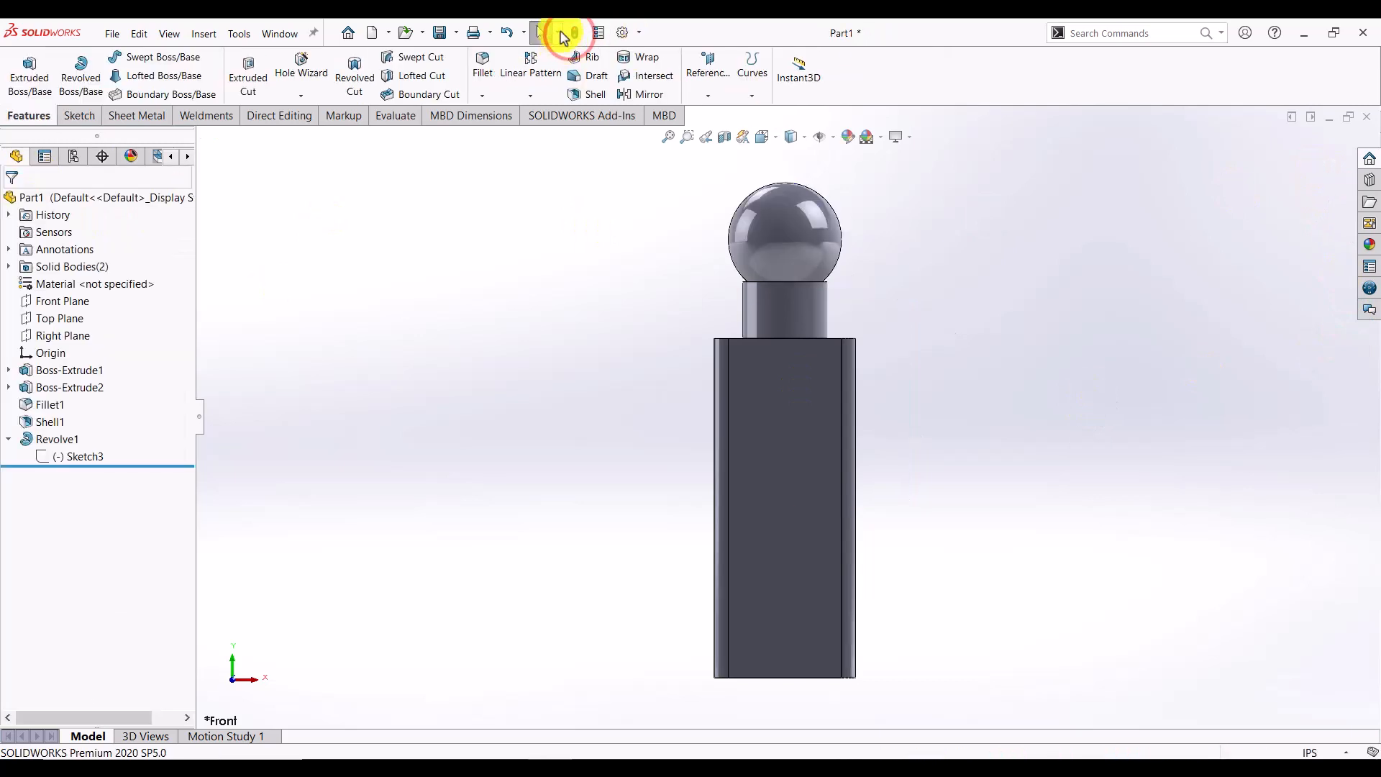
- Examine the resized sphere and where it meets the neck's rim, highlighting the sphere's surface
{"action": "middle_click_drag", "start_coordinate": [980, 310], "coordinate": [883, 352]}
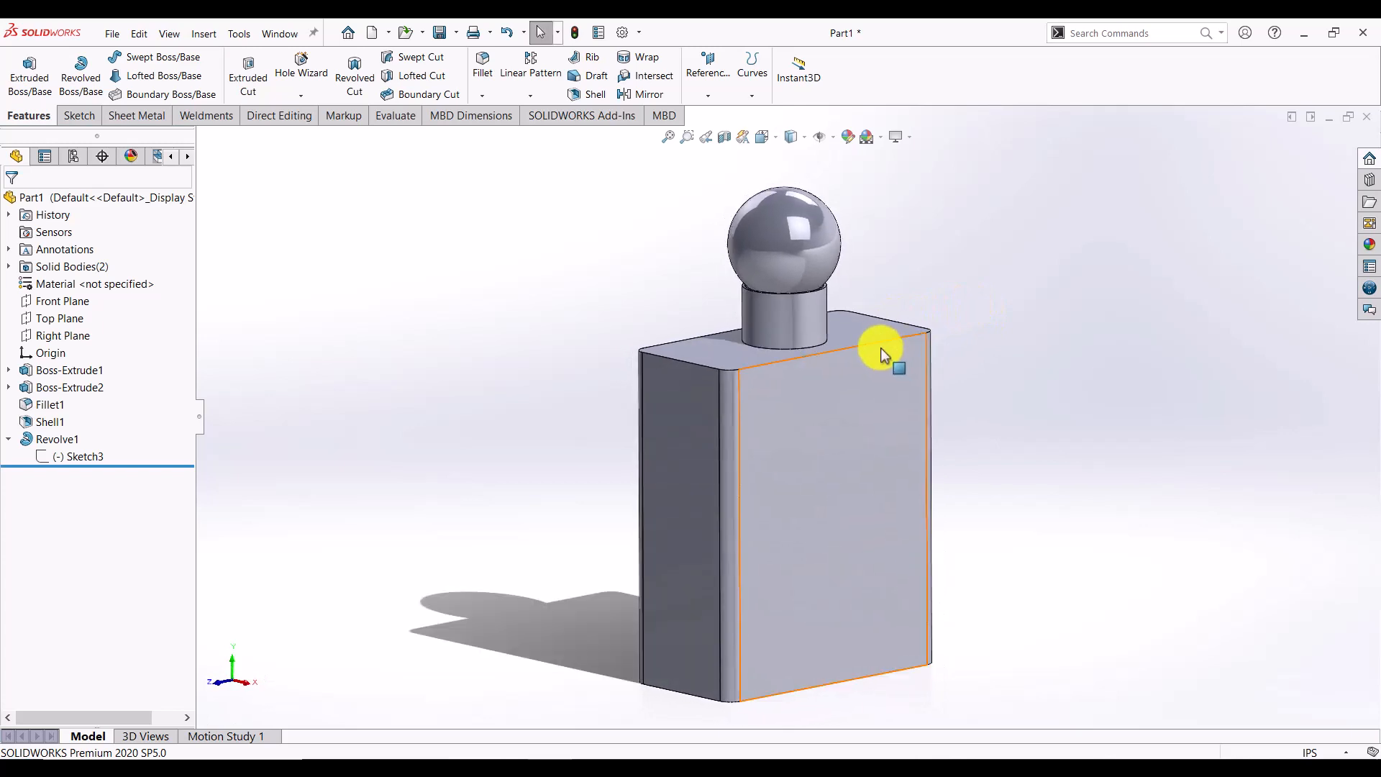
{"action": "scroll", "coordinate": [834, 282], "scroll_direction": "down", "scroll_amount": 3}
{"action": "scroll", "coordinate": [834, 283], "scroll_direction": "up", "scroll_amount": 2}
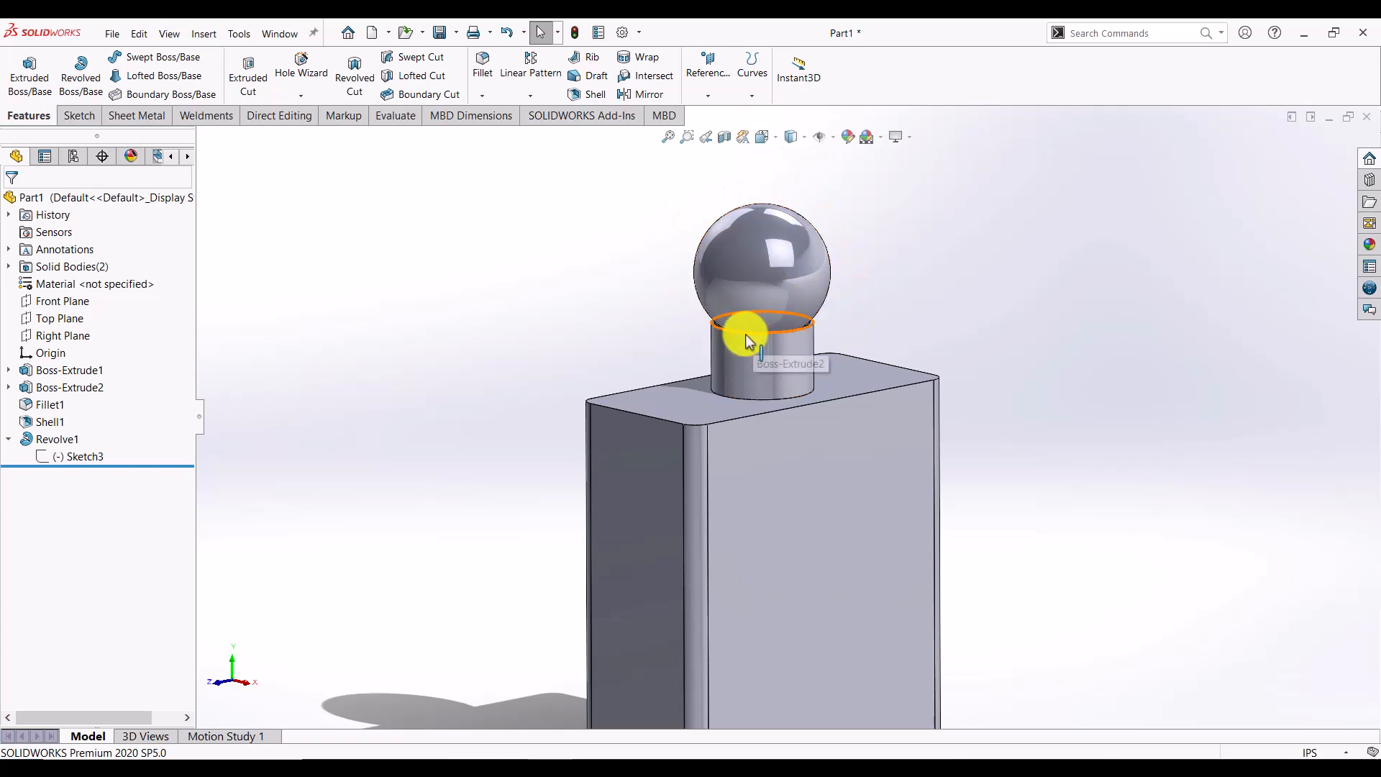
{"action": "left_click", "coordinate": [780, 222]}
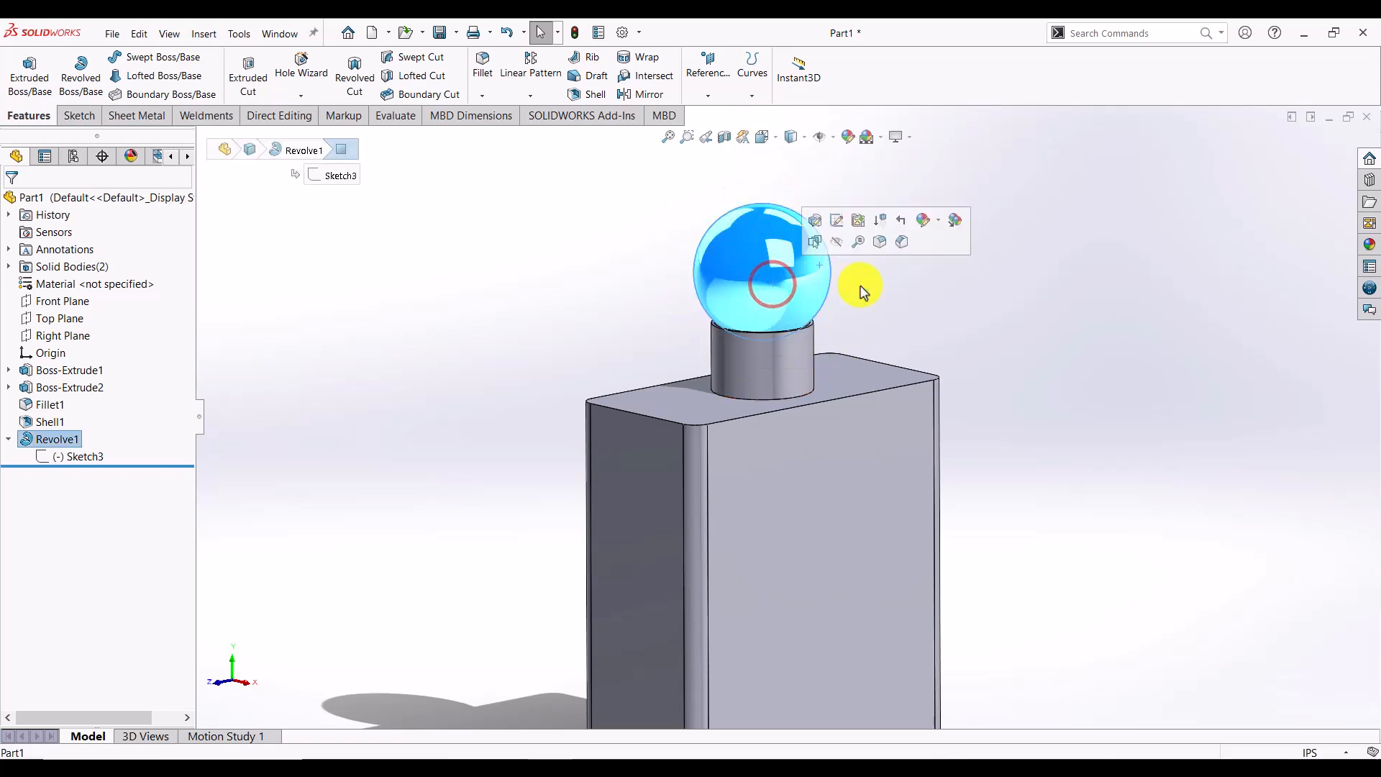
{"action": "left_click", "coordinate": [994, 336]}
{"action": "scroll", "coordinate": [906, 310], "scroll_direction": "up", "scroll_amount": 3}
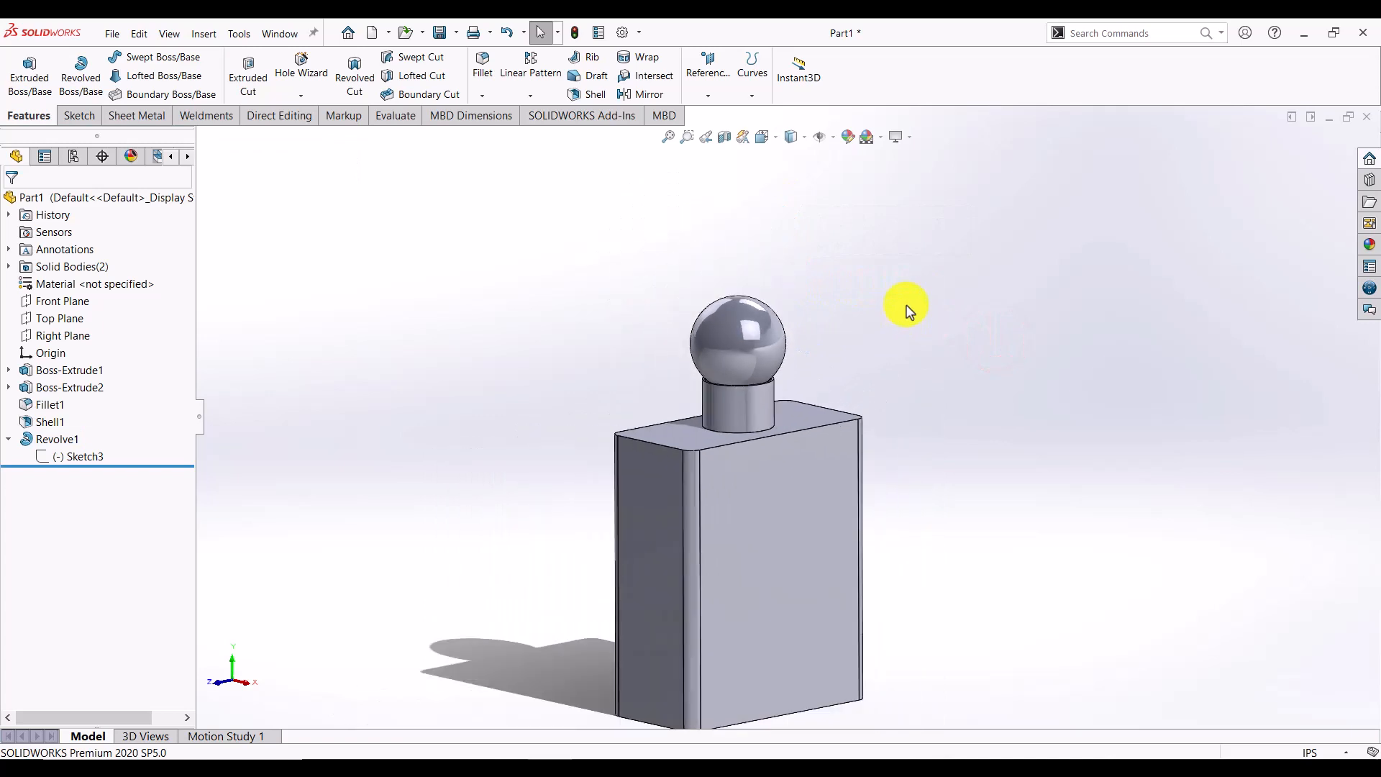
{"action": "scroll", "coordinate": [923, 326], "scroll_direction": "up", "scroll_amount": 3}
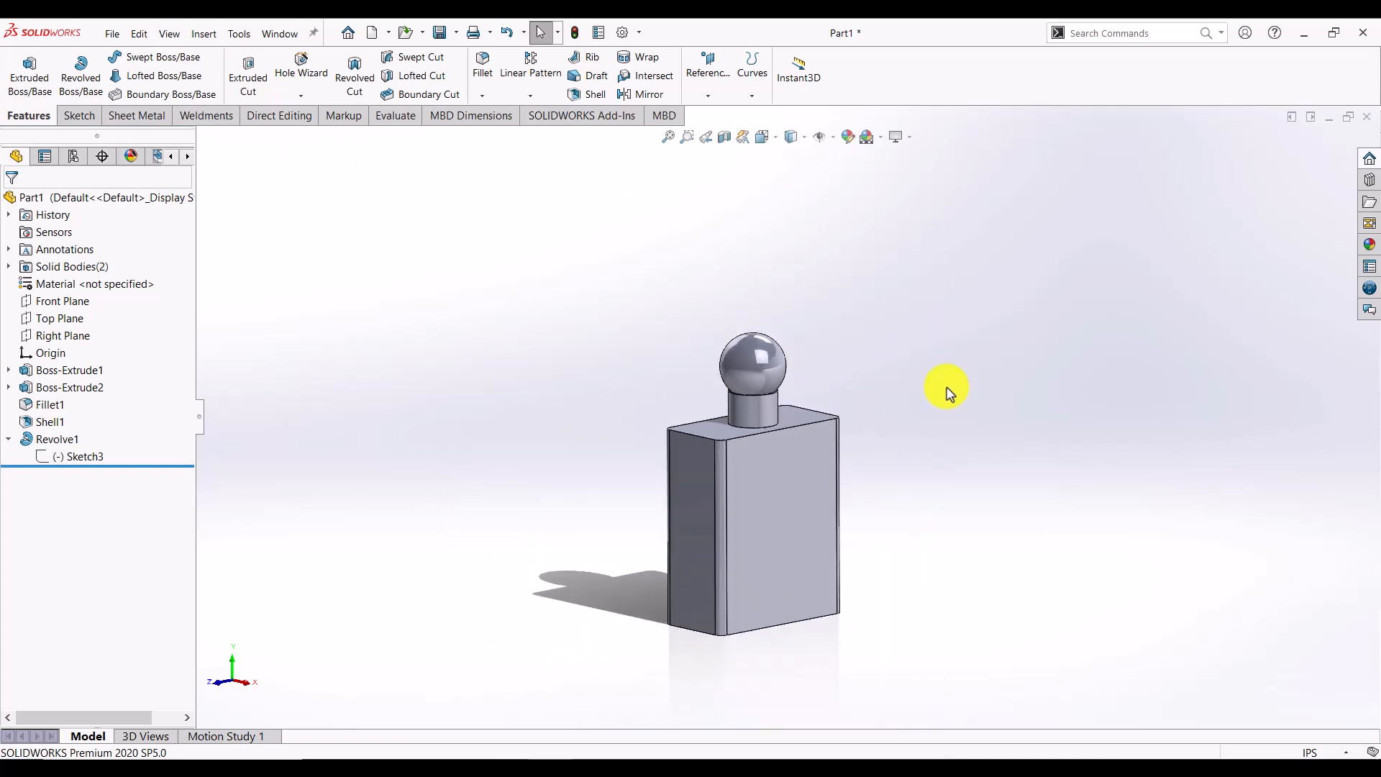
- Look through the Scenes and Appearances categories of the appearance library
{"action": "left_click", "coordinate": [1361, 244]}
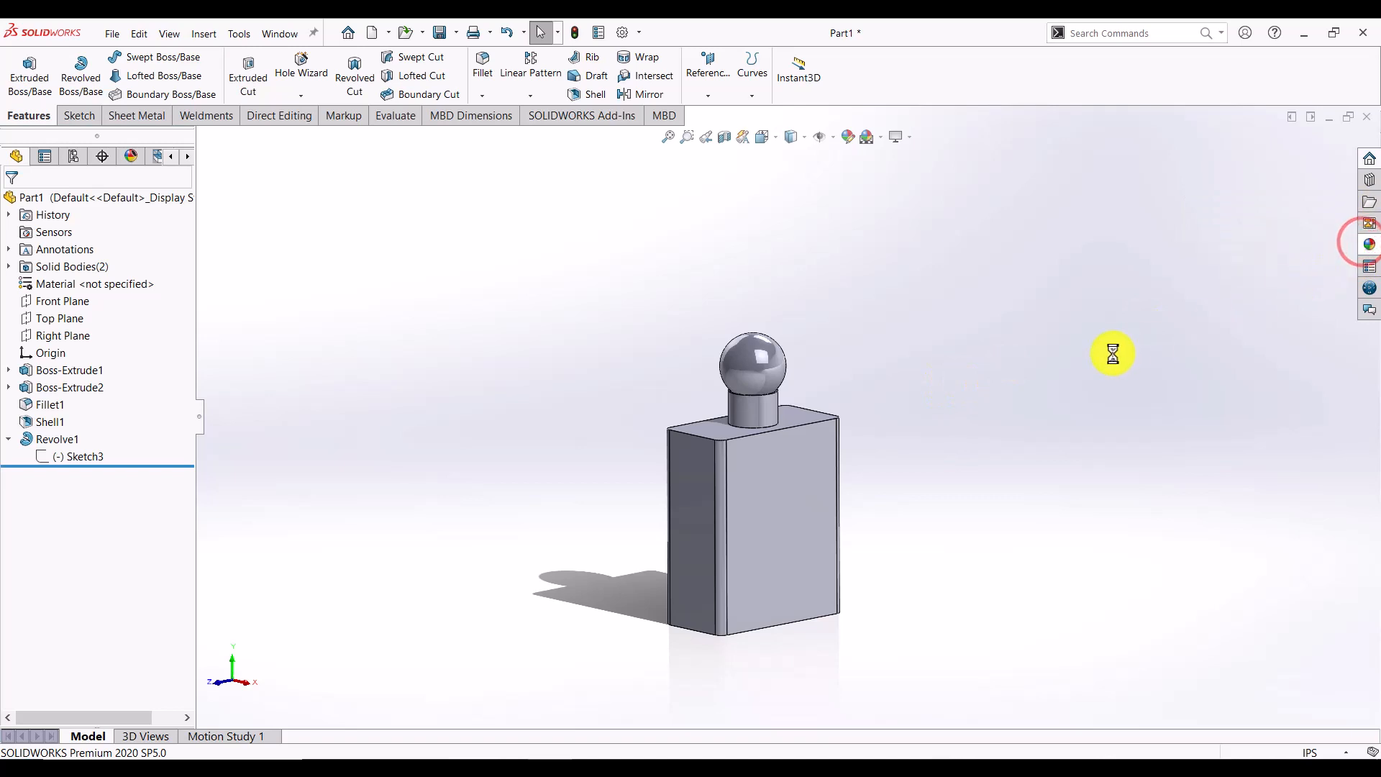
{"action": "left_click", "coordinate": [1213, 180]}
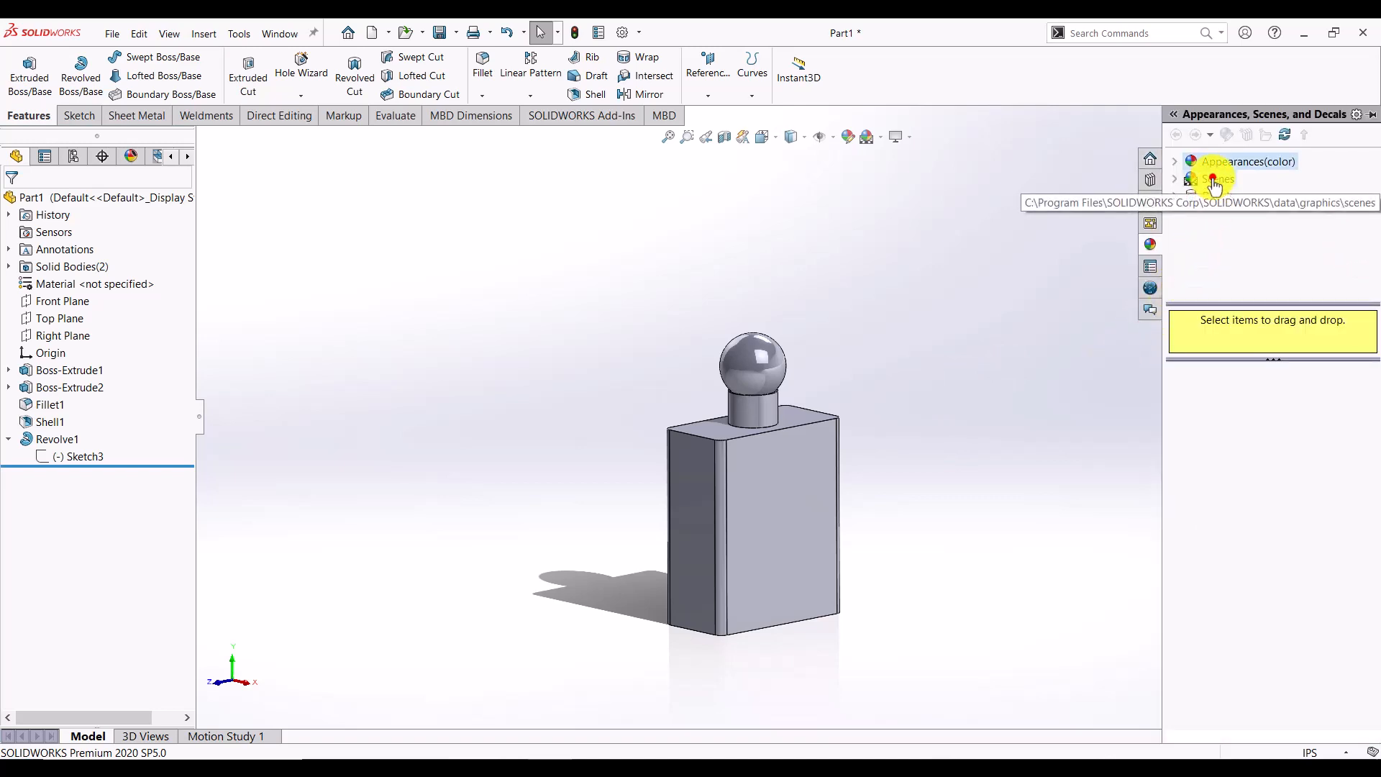
{"action": "left_click", "coordinate": [1222, 162]}
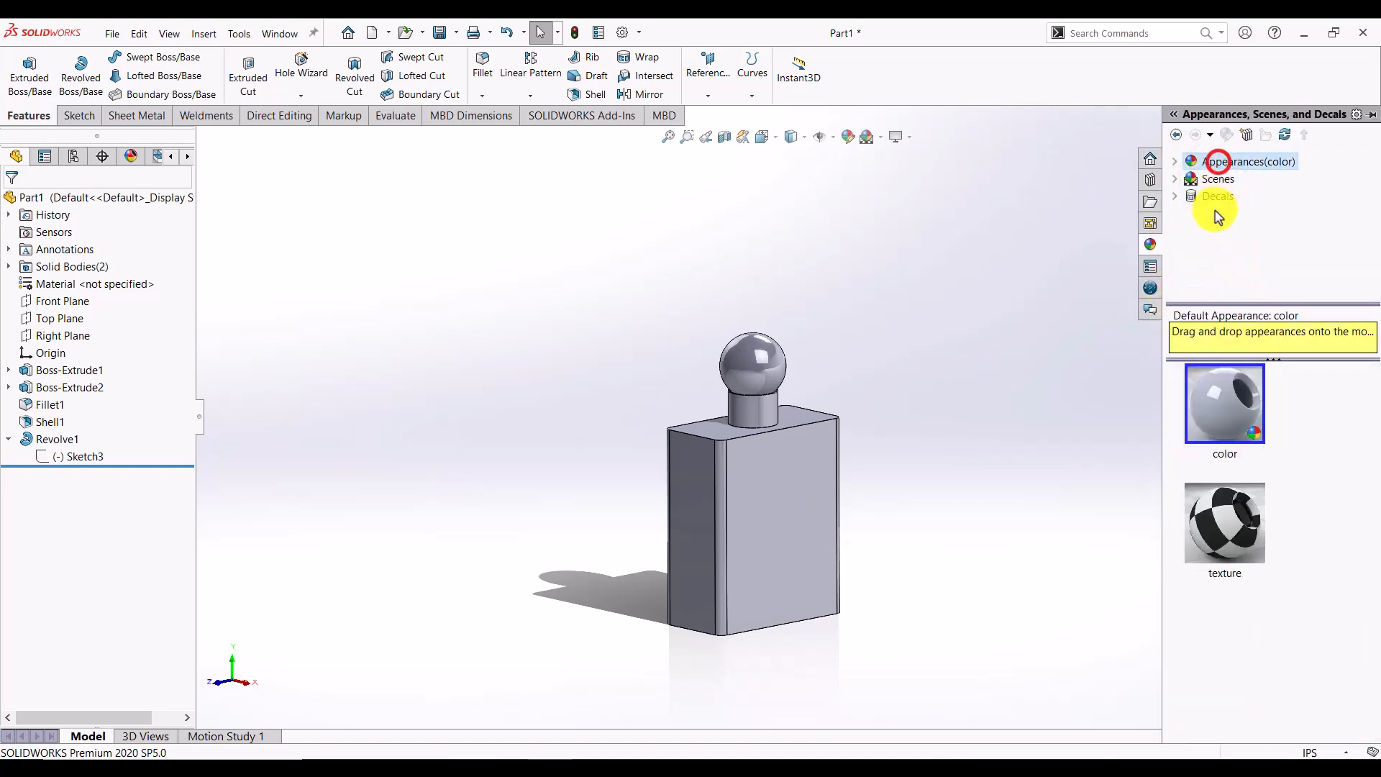
{"action": "left_click", "coordinate": [978, 291]}
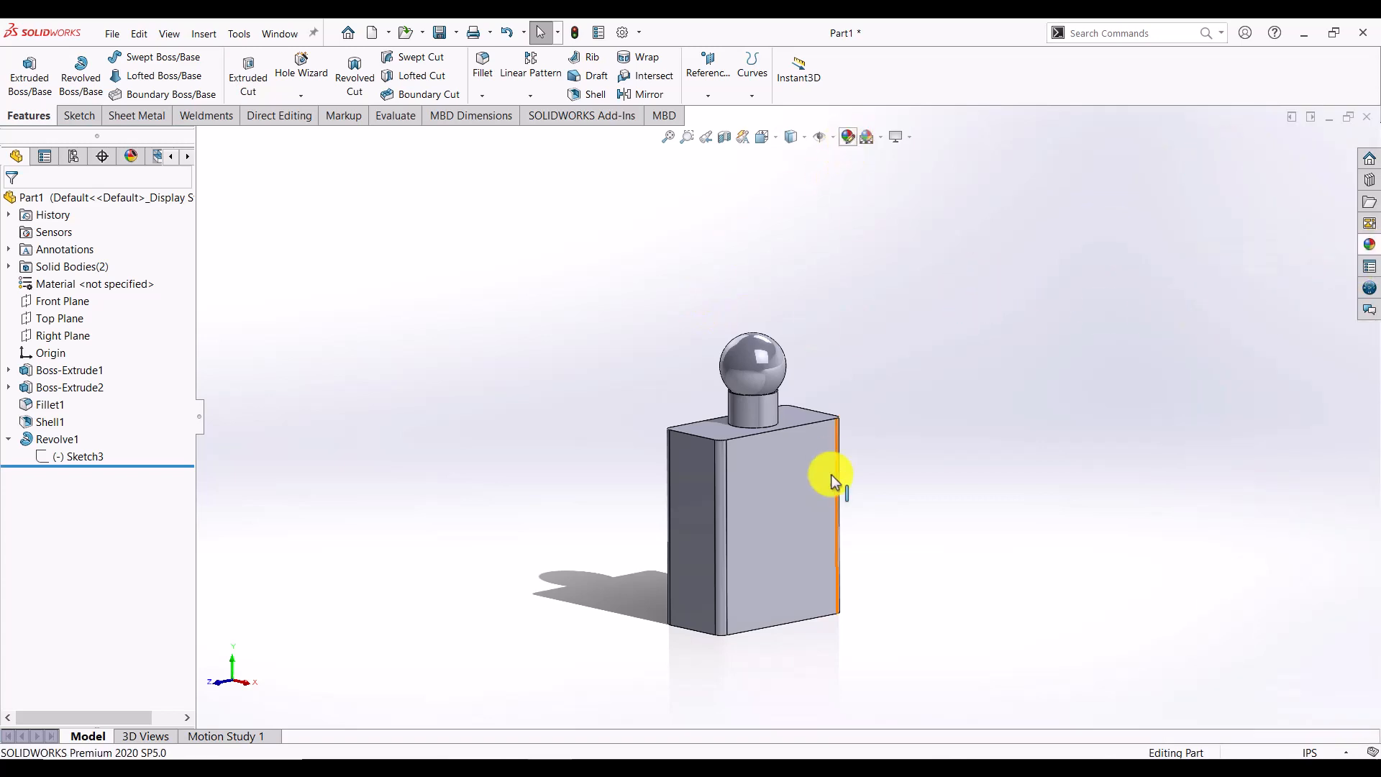
- Browse the Gloss, Textured and Thick Gloss glass appearances in the appearance library
{"action": "left_click", "coordinate": [1369, 252]}
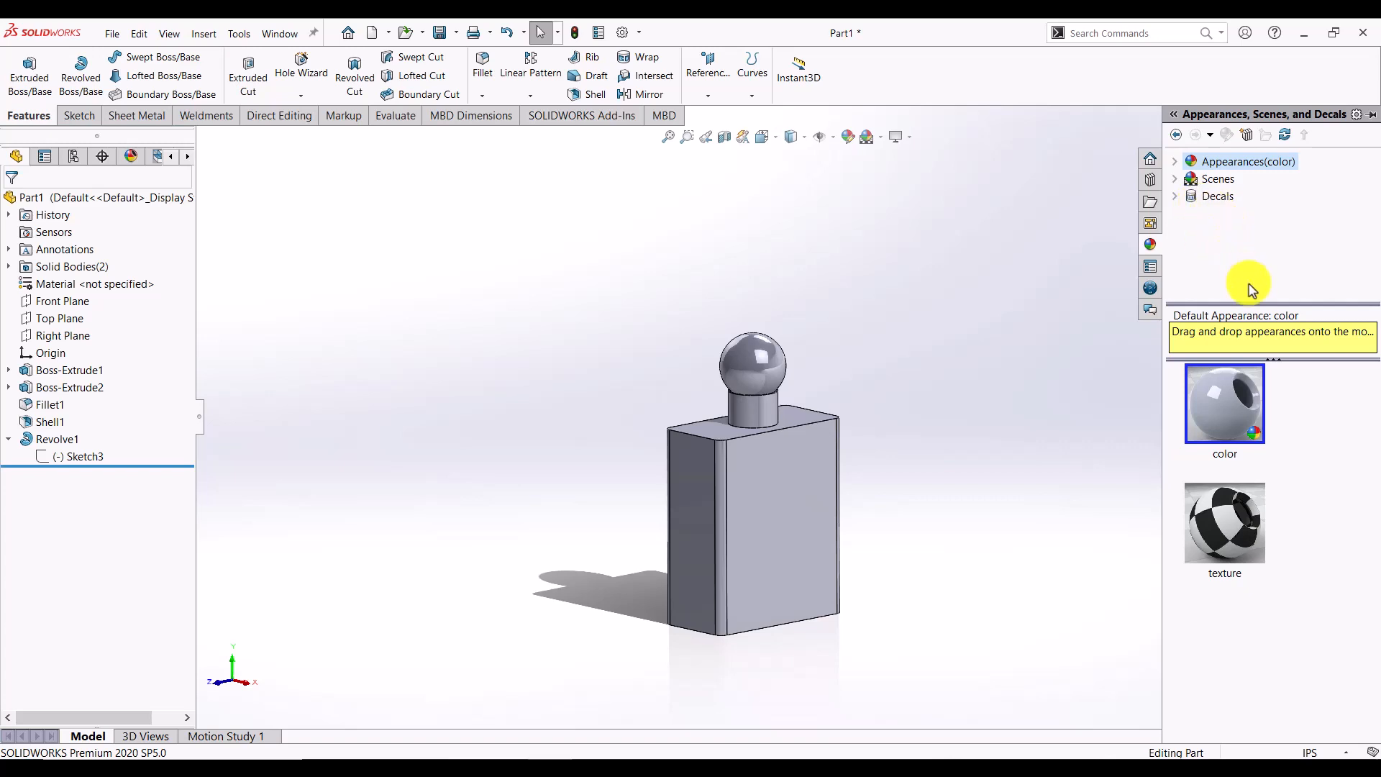
{"action": "left_click", "coordinate": [1198, 178]}
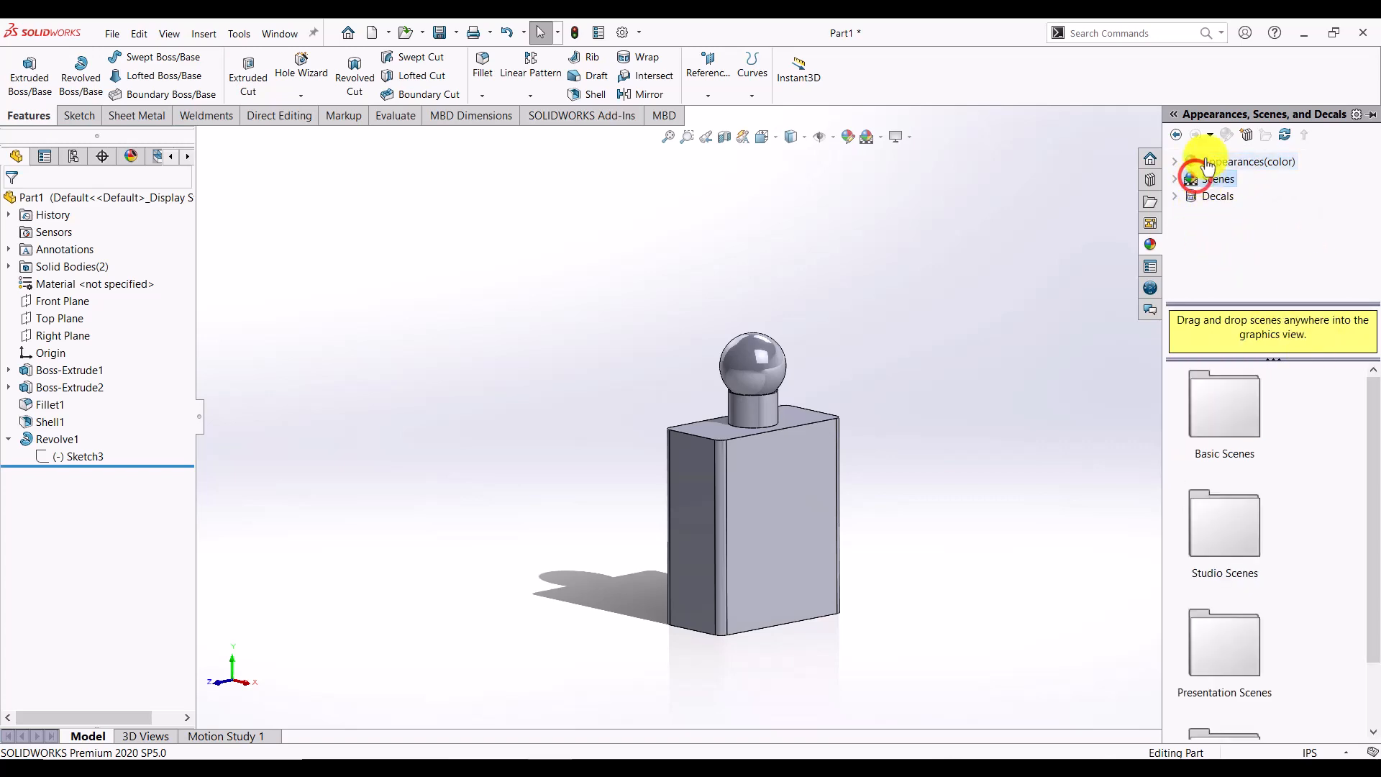
{"action": "left_click", "coordinate": [1198, 162]}
{"action": "left_click", "coordinate": [1175, 162]}
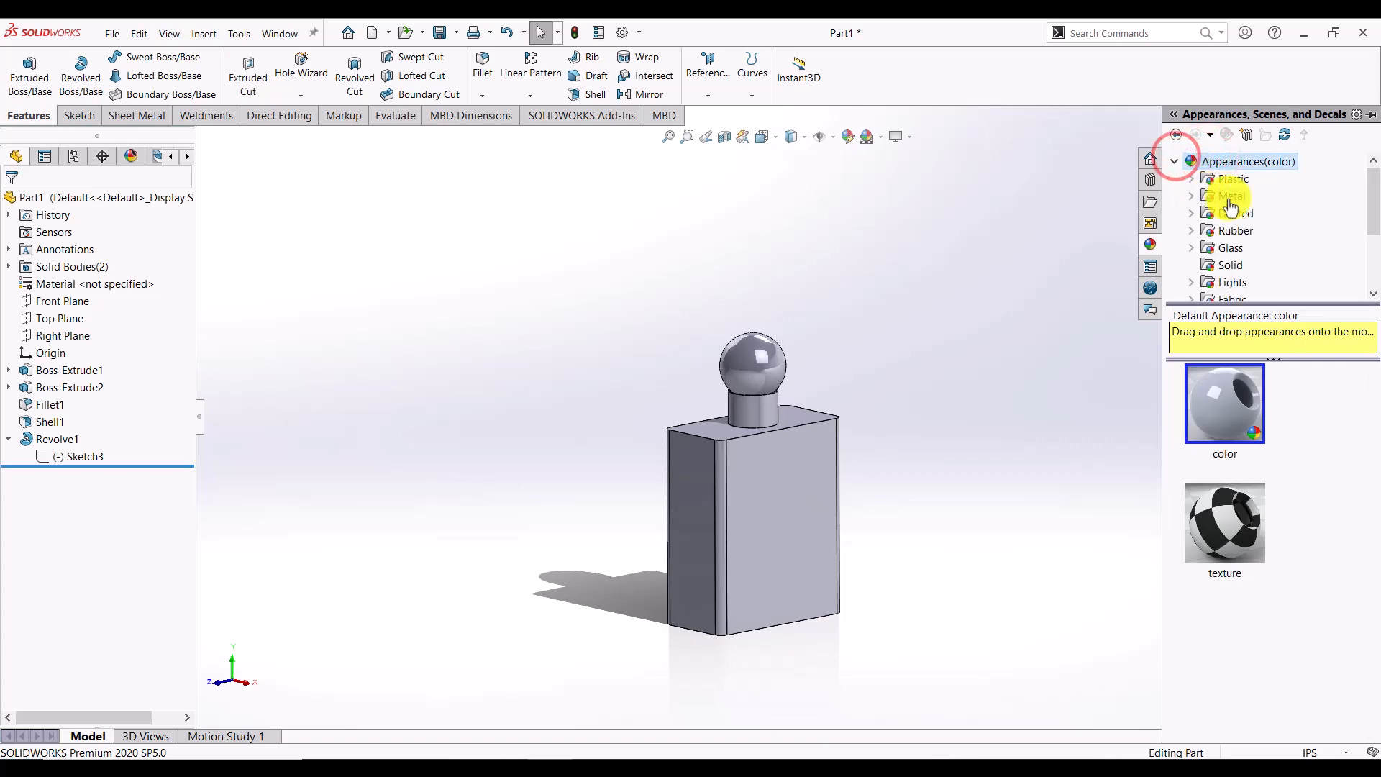
{"action": "left_click", "coordinate": [1228, 250]}
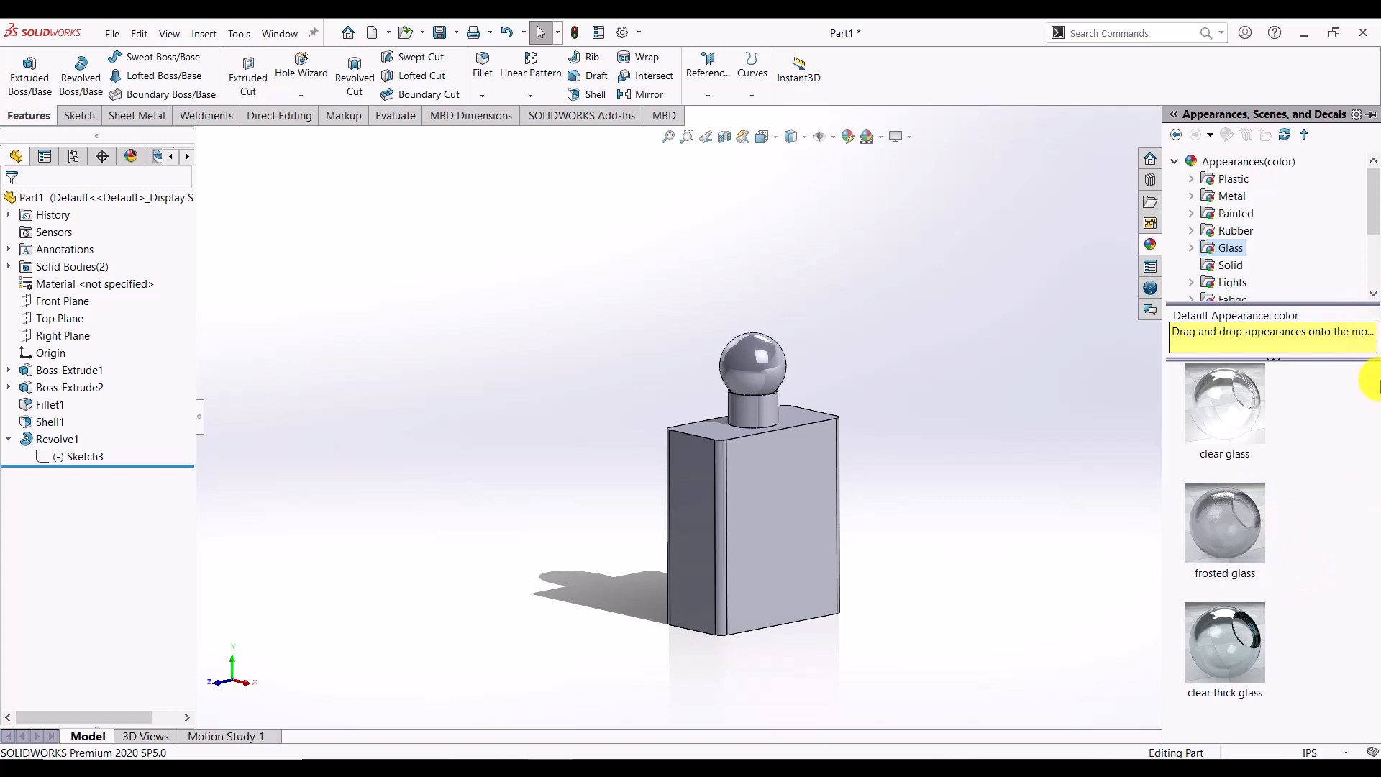
{"action": "left_click", "coordinate": [1192, 248]}
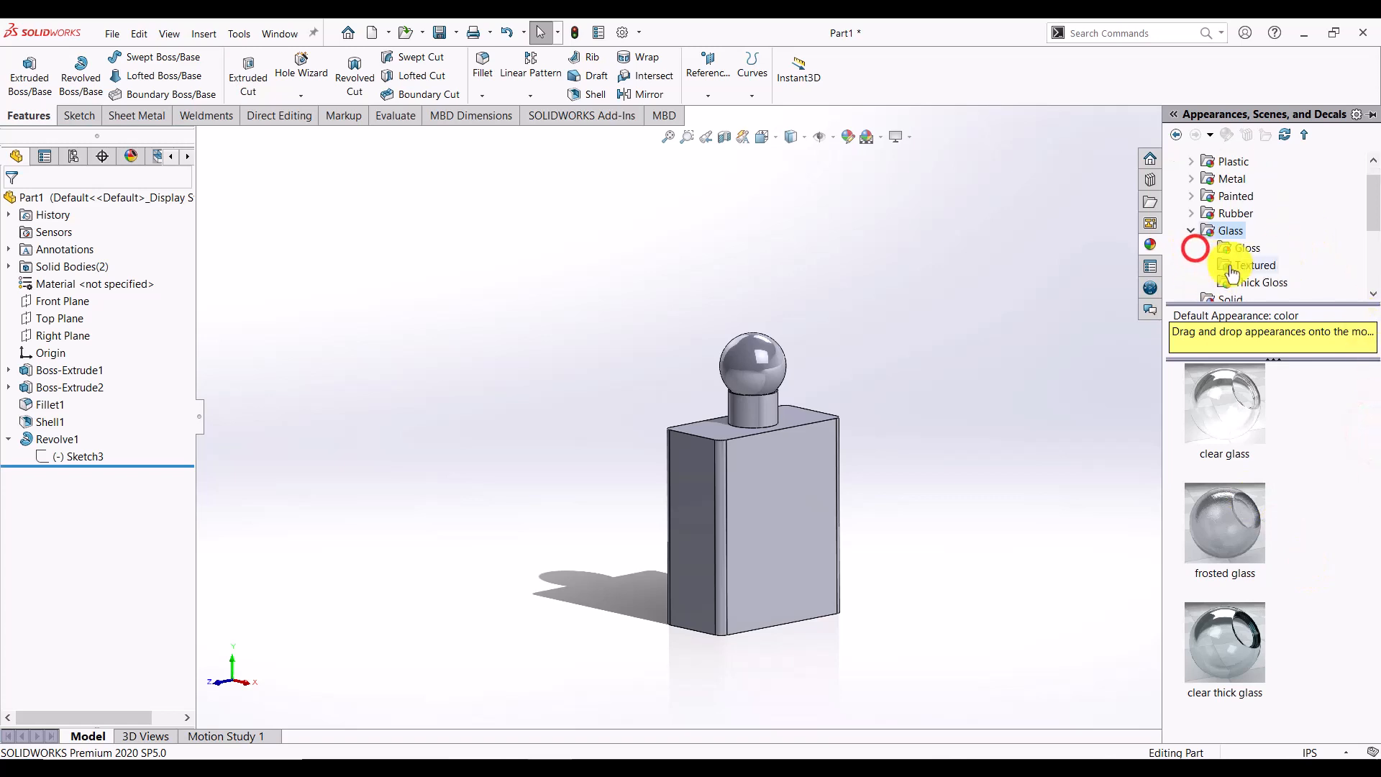
{"action": "left_click", "coordinate": [1243, 248]}
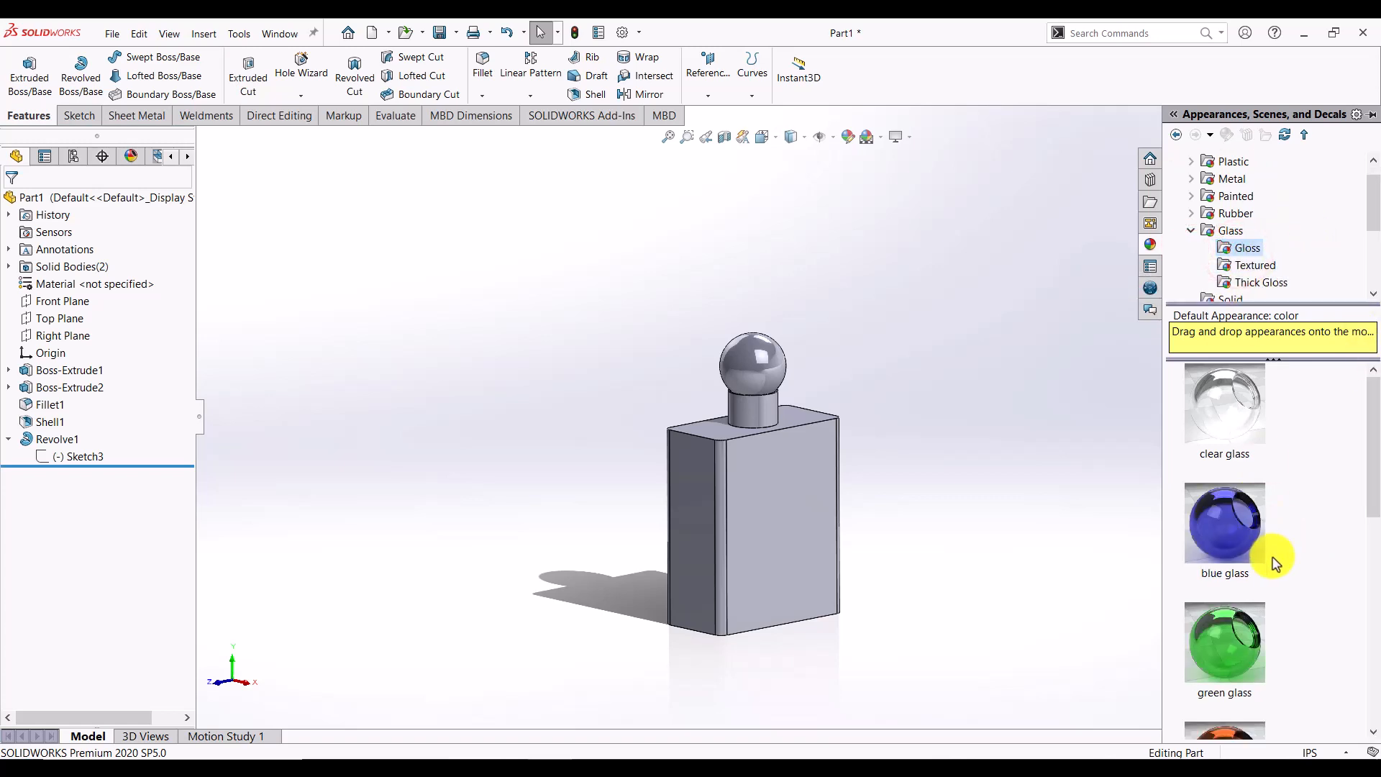
{"action": "scroll", "coordinate": [1279, 567], "scroll_direction": "down", "scroll_amount": 5}
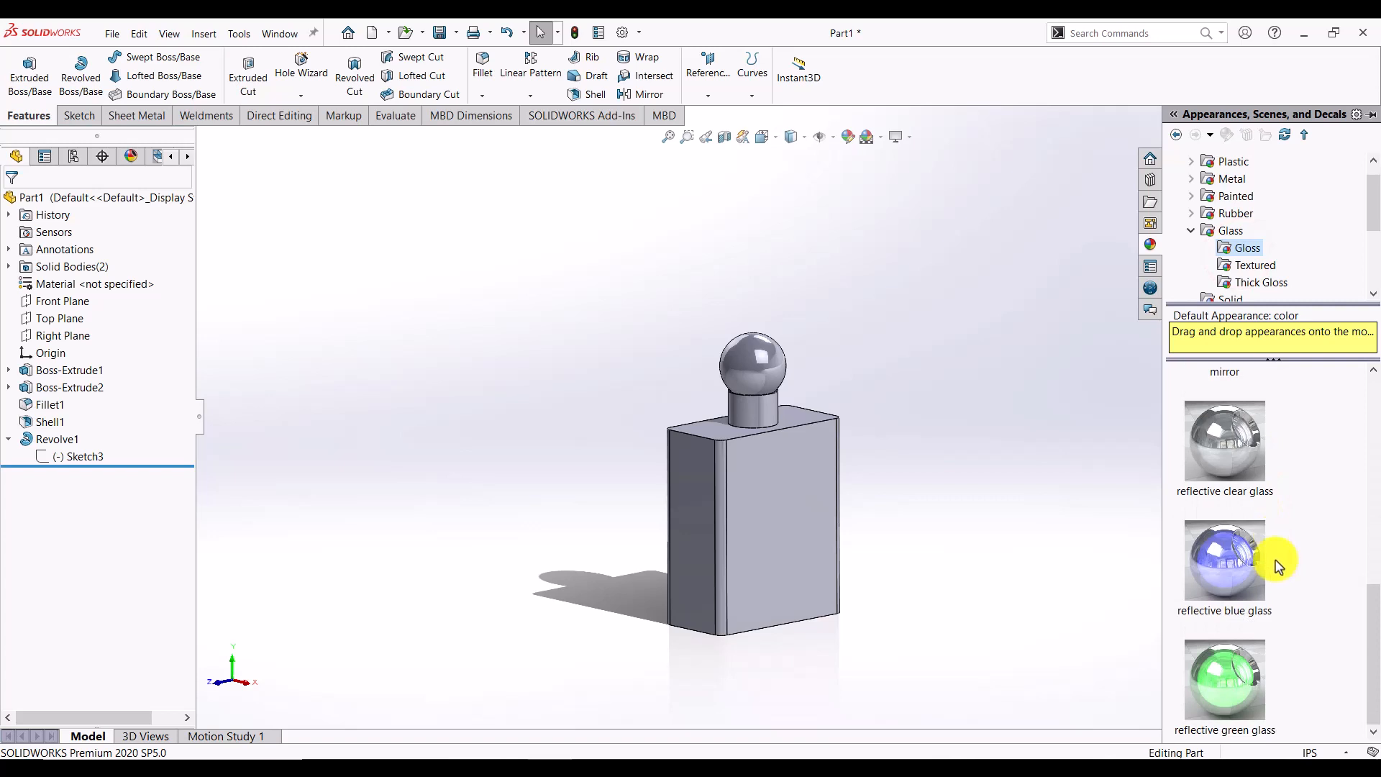
{"action": "scroll", "coordinate": [1273, 565], "scroll_direction": "down", "scroll_amount": 3}
{"action": "left_click", "coordinate": [1253, 265]}
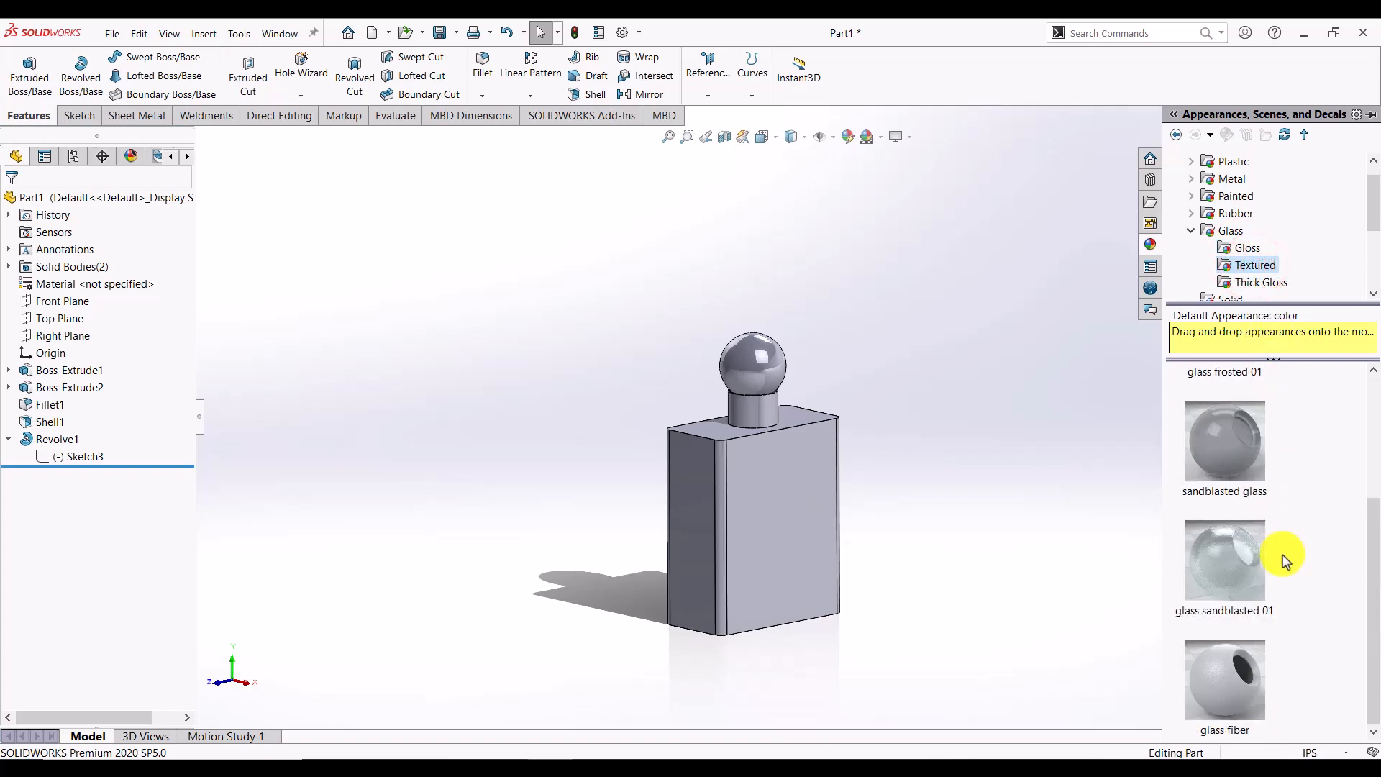
{"action": "scroll", "coordinate": [1286, 560], "scroll_direction": "up", "scroll_amount": 2}
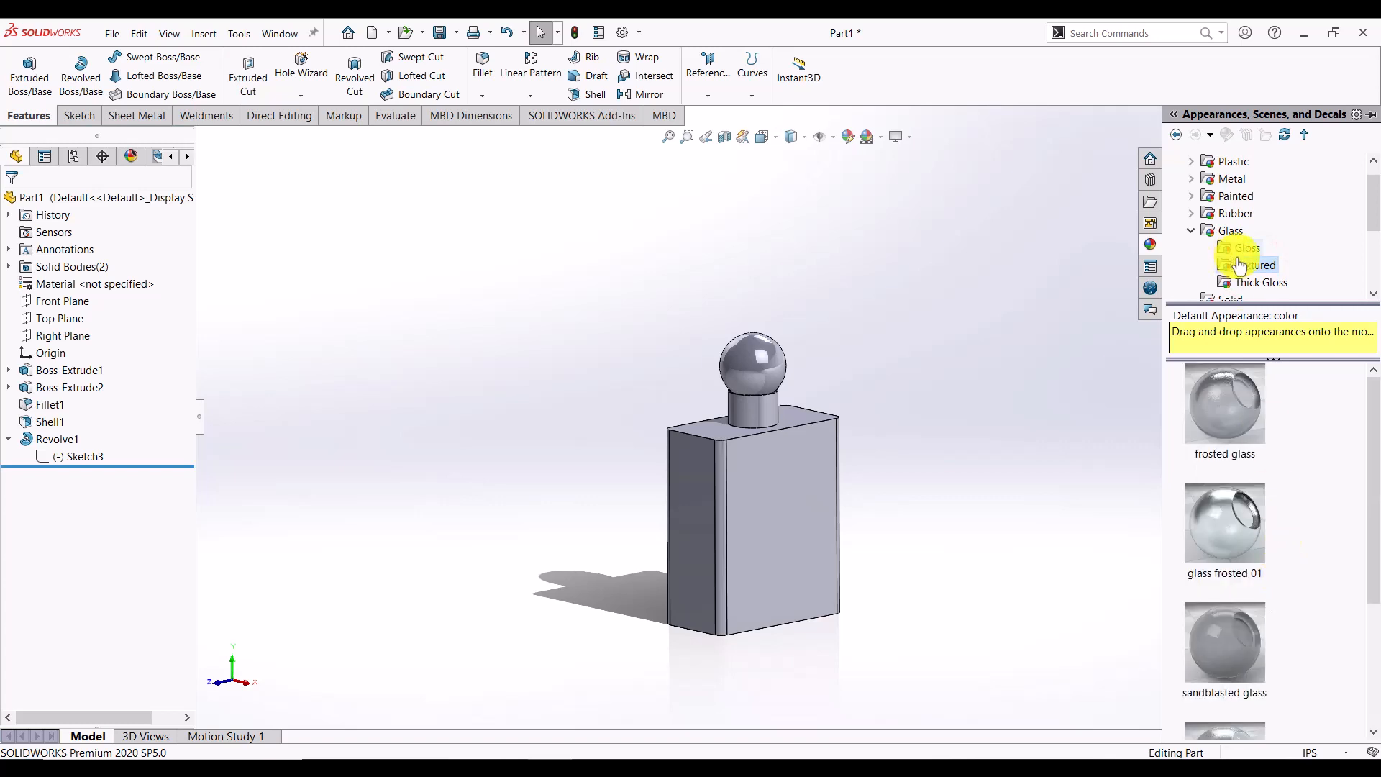
{"action": "left_click", "coordinate": [1252, 279]}
{"action": "scroll", "coordinate": [1265, 523], "scroll_direction": "down", "scroll_amount": 1}
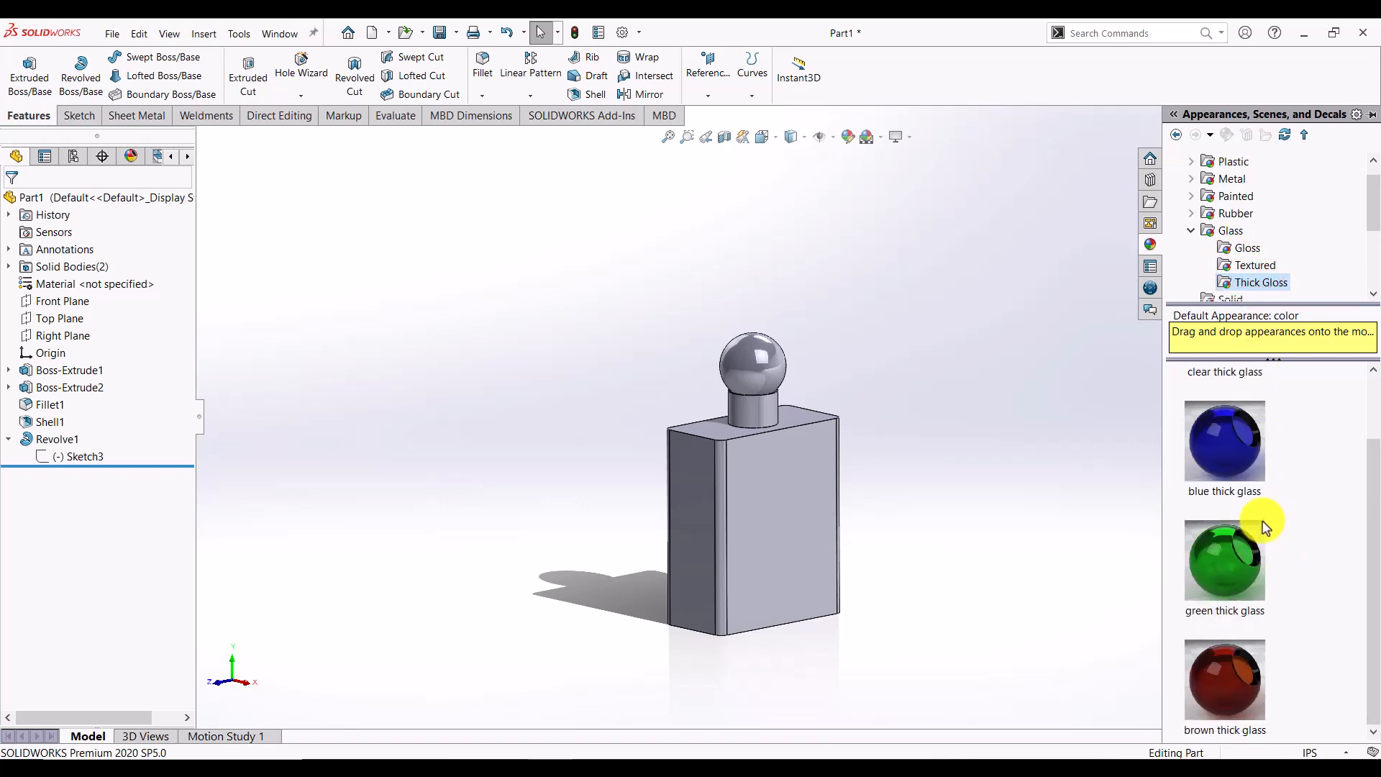
{"action": "scroll", "coordinate": [1265, 526], "scroll_direction": "down", "scroll_amount": 1}
- Apply the reflective blue glass appearance from the Gloss glass category to the whole solid body of the bottle and neck
{"action": "left_click", "coordinate": [1259, 248]}
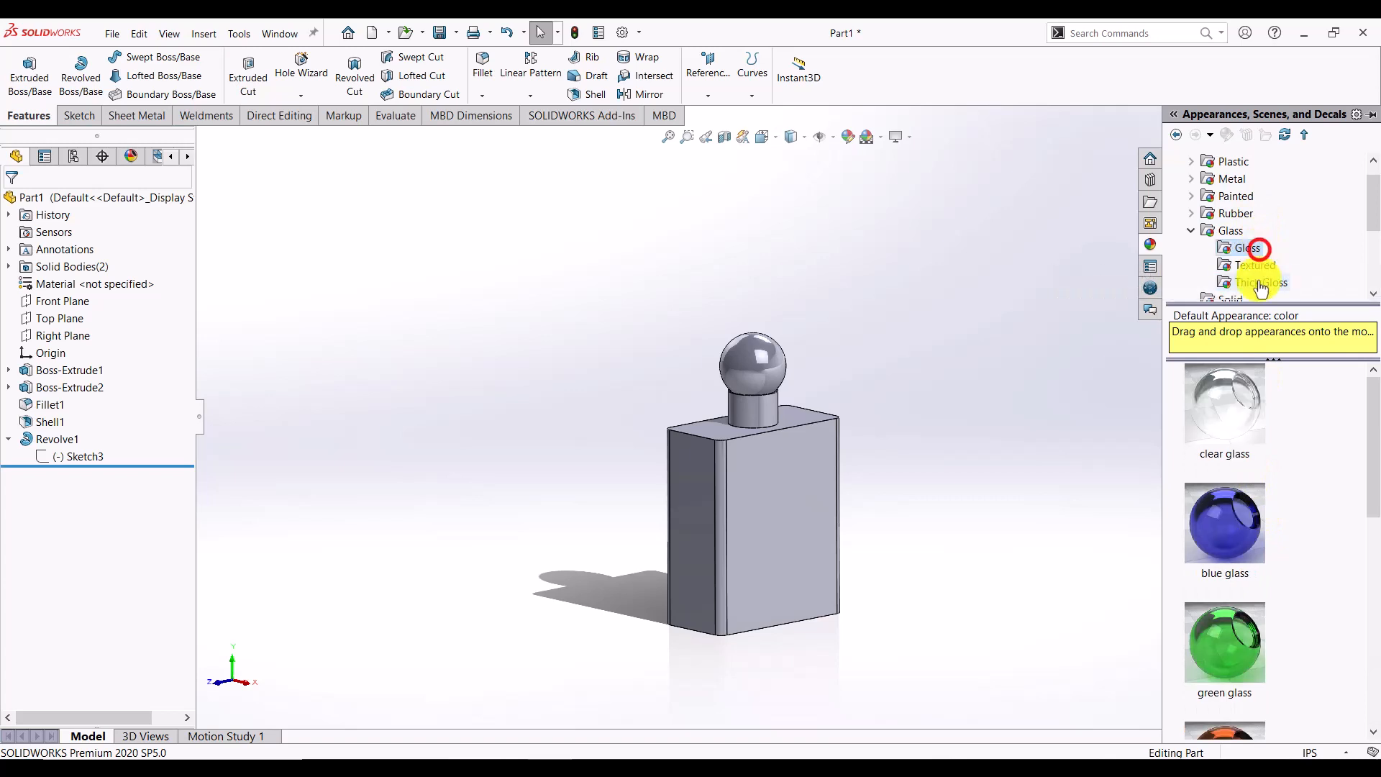
{"action": "scroll", "coordinate": [1250, 495], "scroll_direction": "down", "scroll_amount": 3}
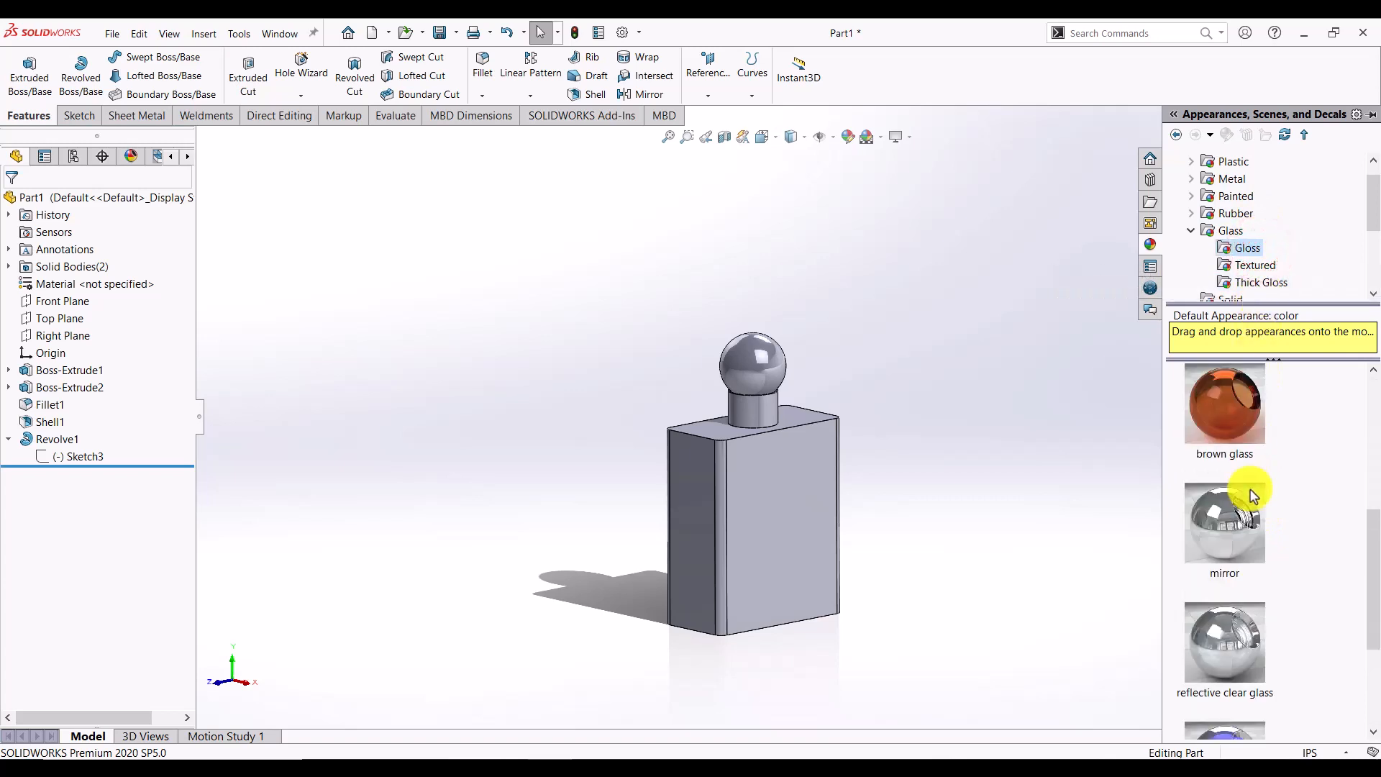
{"action": "scroll", "coordinate": [1252, 496], "scroll_direction": "down", "scroll_amount": 1}
{"action": "left_click_drag", "start_coordinate": [1243, 590], "coordinate": [755, 568]}
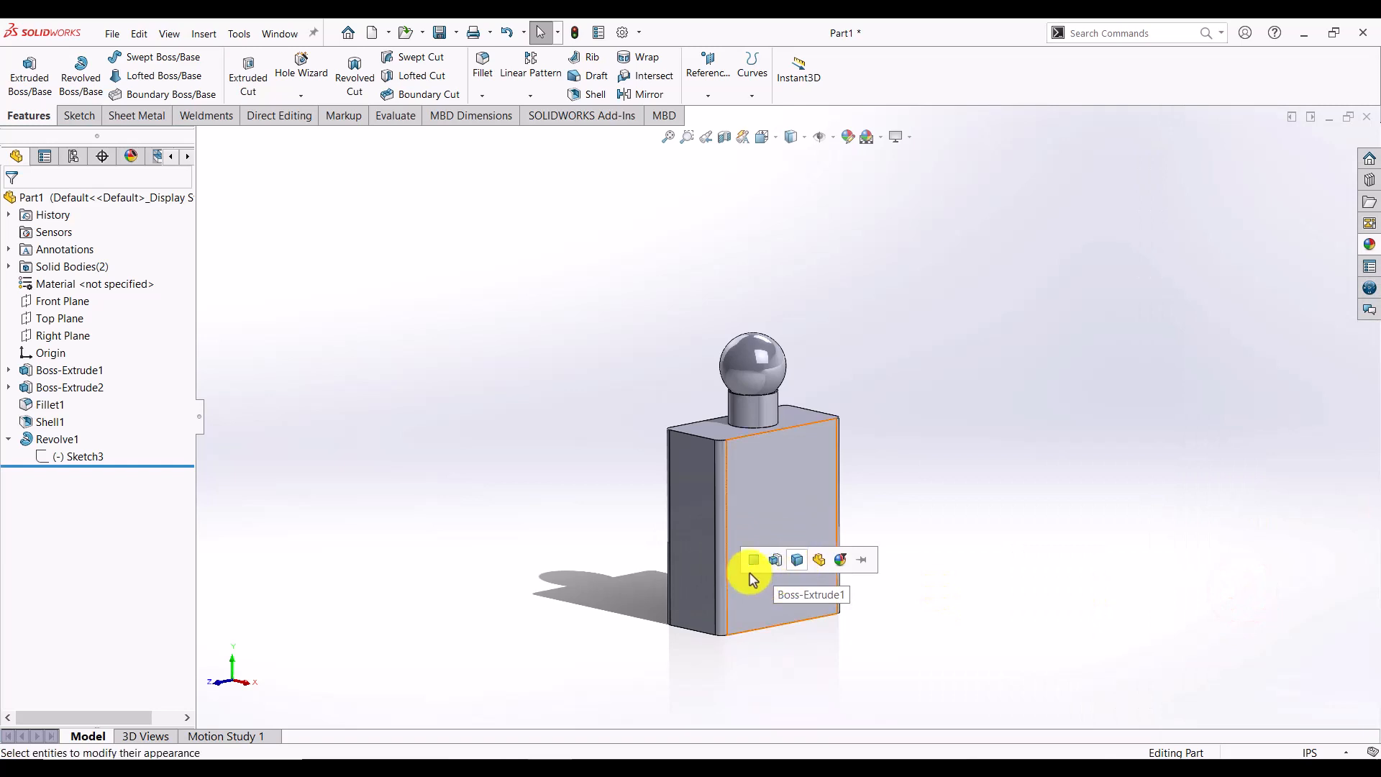
{"action": "left_click", "coordinate": [797, 568]}
{"action": "left_click", "coordinate": [1017, 447]}
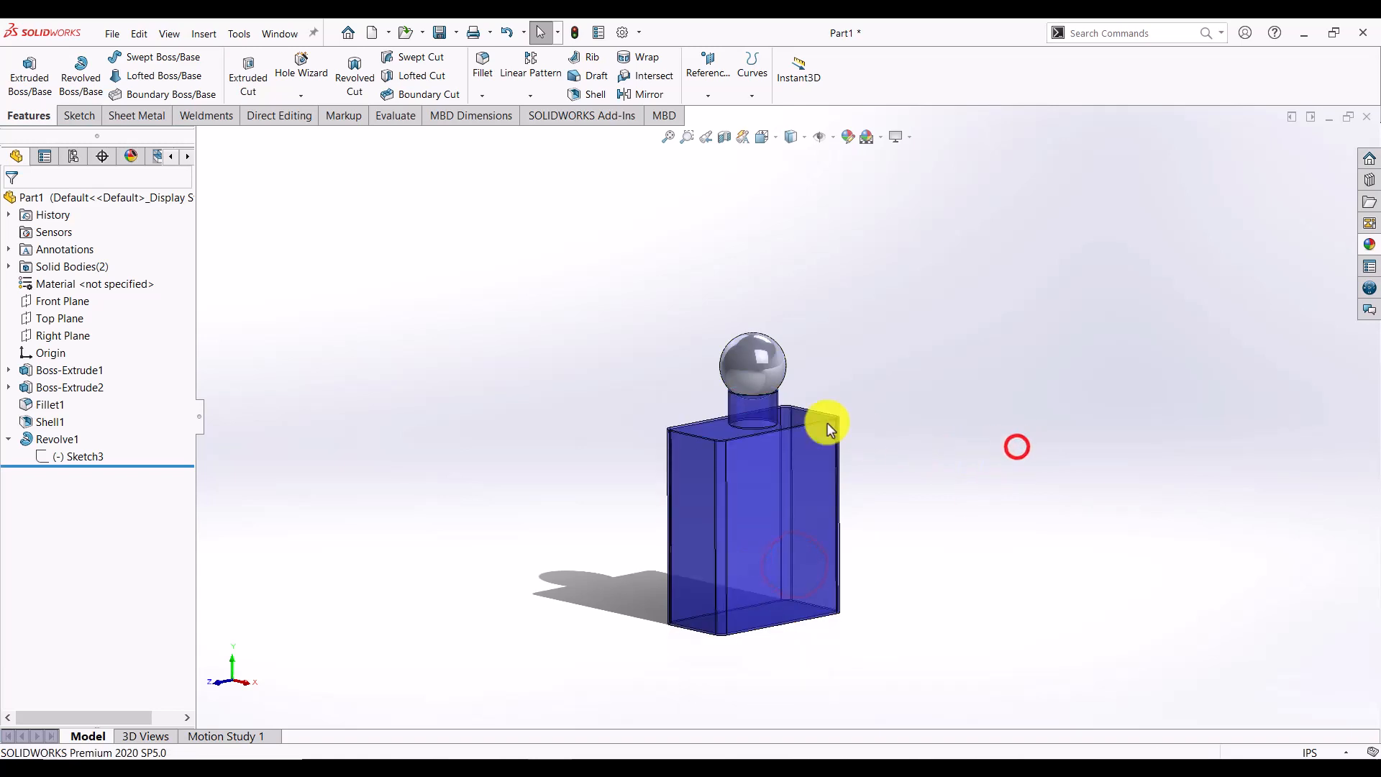
{"action": "left_click", "coordinate": [982, 495]}
{"action": "scroll", "coordinate": [924, 506], "scroll_direction": "up", "scroll_amount": 2}
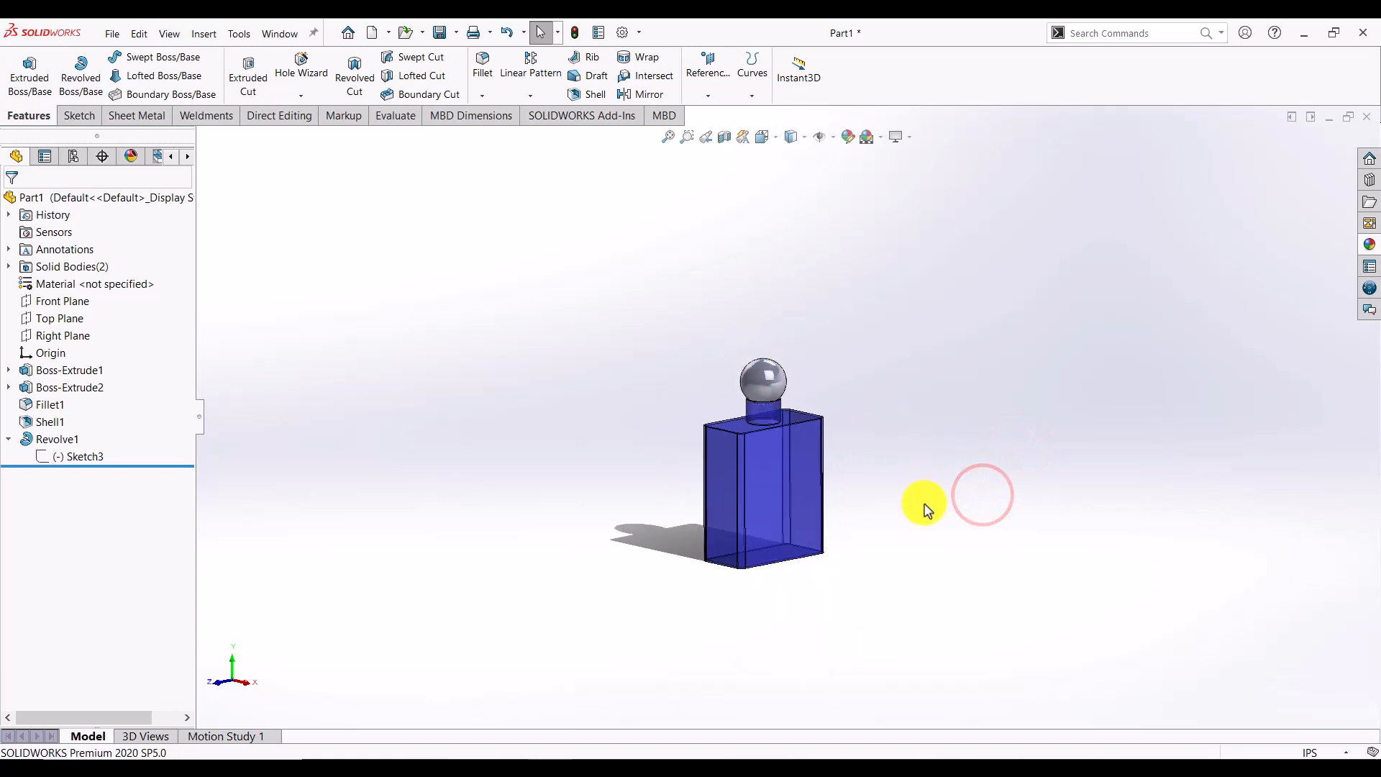
{"action": "scroll", "coordinate": [927, 509], "scroll_direction": "down", "scroll_amount": 2}
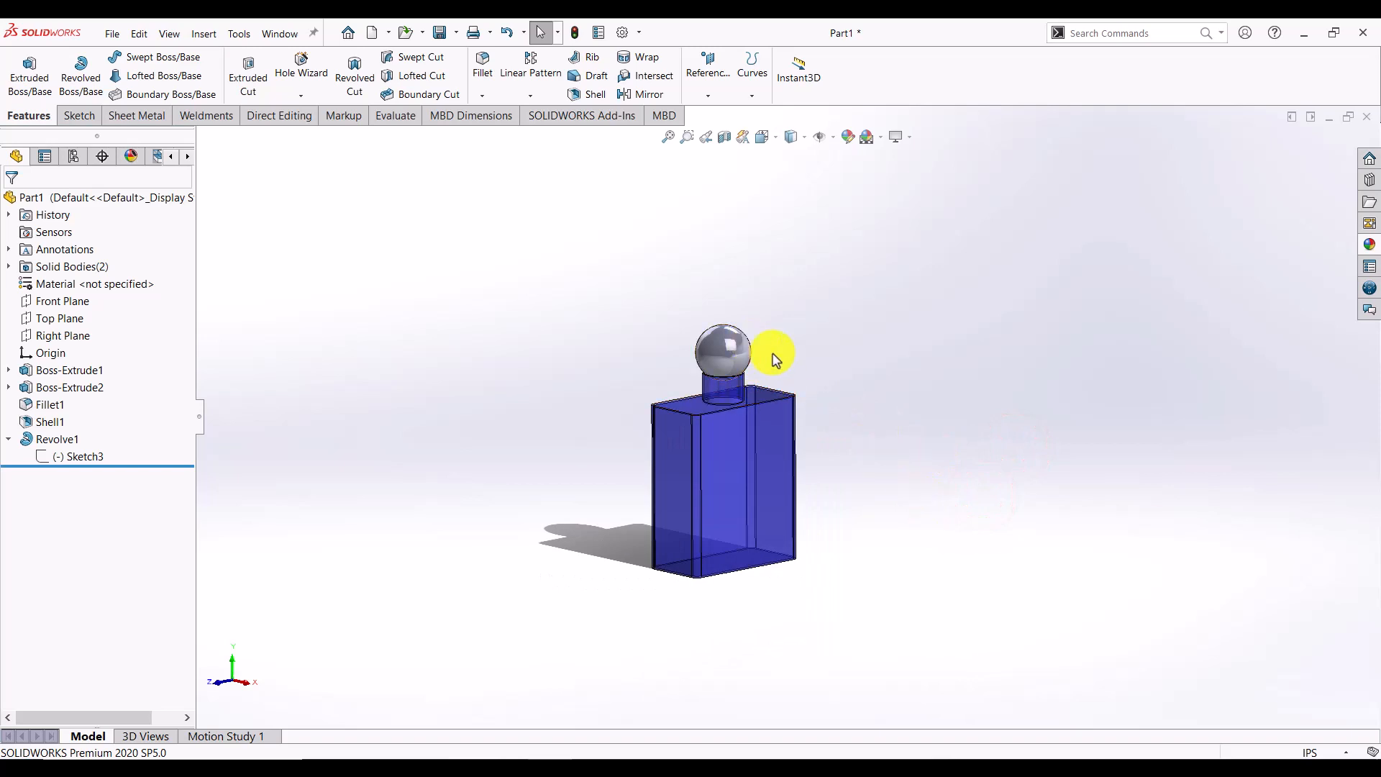
- Save the part as a SOLIDWORKS part file named bottle in the Step Files folder
{"action": "left_click", "coordinate": [1370, 245]}
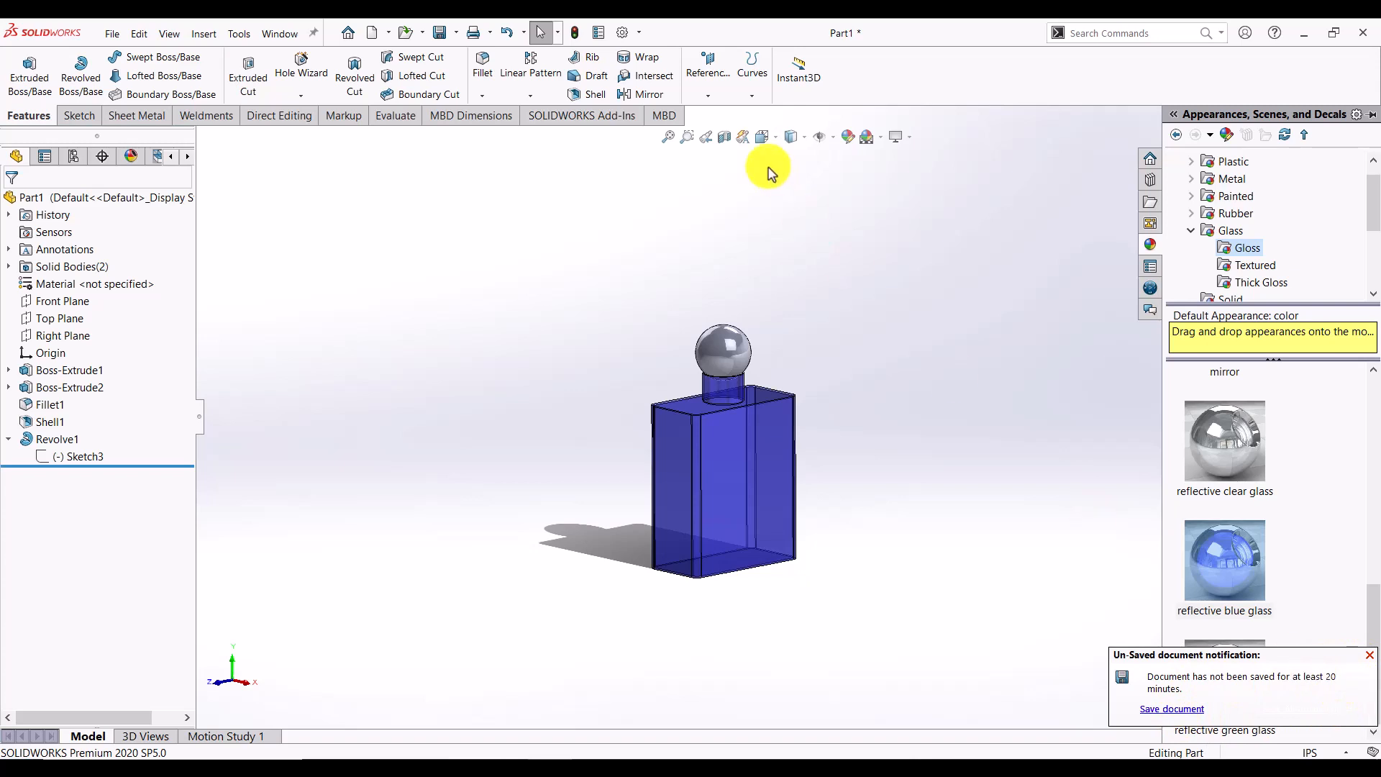
{"action": "left_click", "coordinate": [441, 34]}
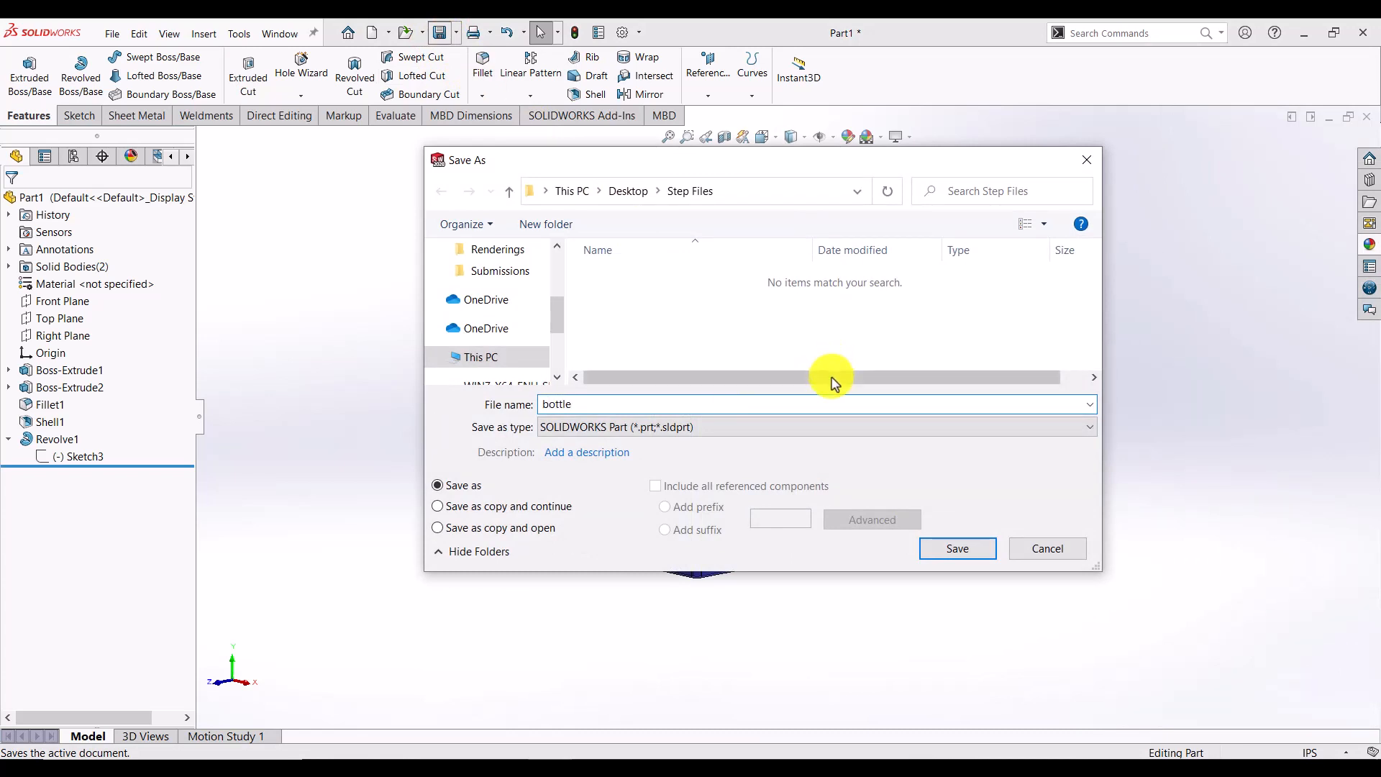
{"action": "left_click", "coordinate": [941, 556]}
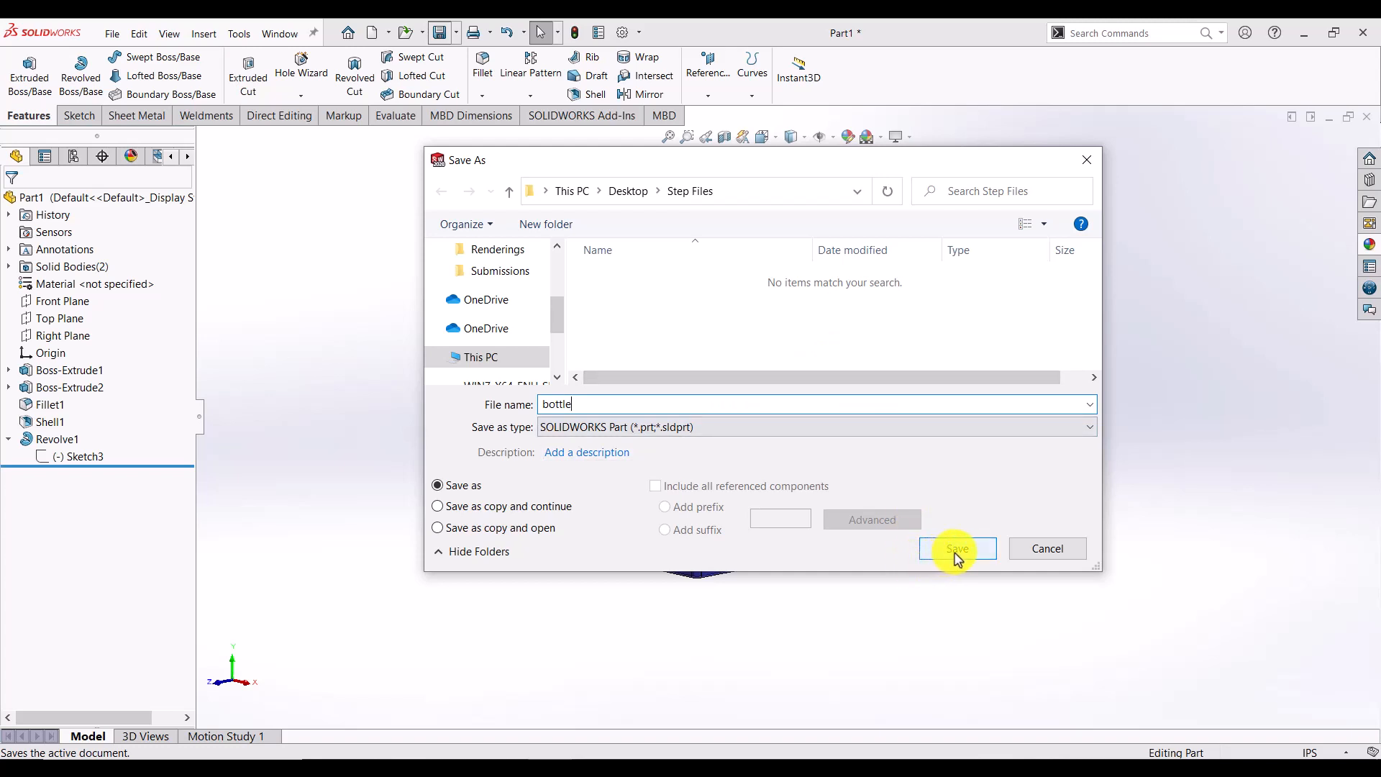
{"action": "left_click", "coordinate": [955, 551]}
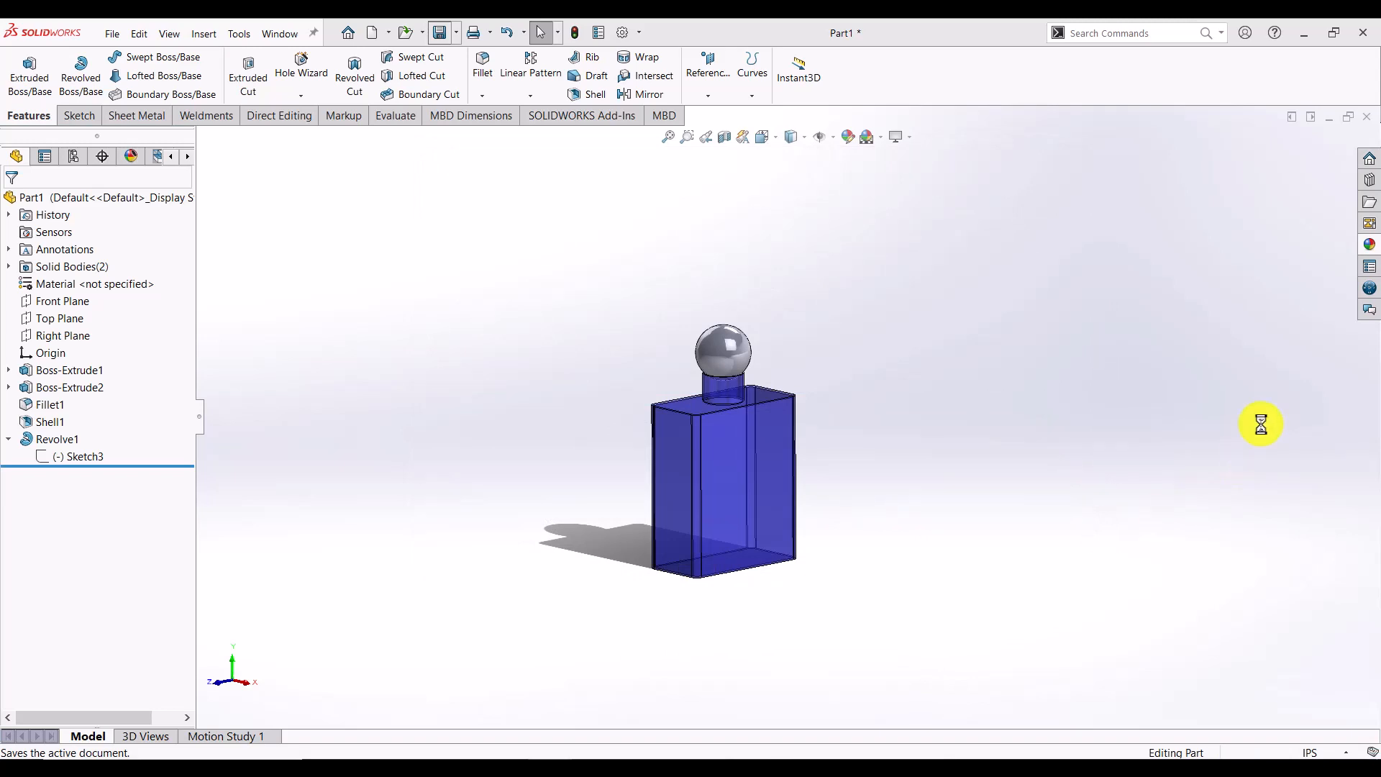
- Apply the sandblasted glass appearance from the Textured glass category to the spherical stopper's solid body and inspect it up close
{"action": "left_click", "coordinate": [1368, 251]}
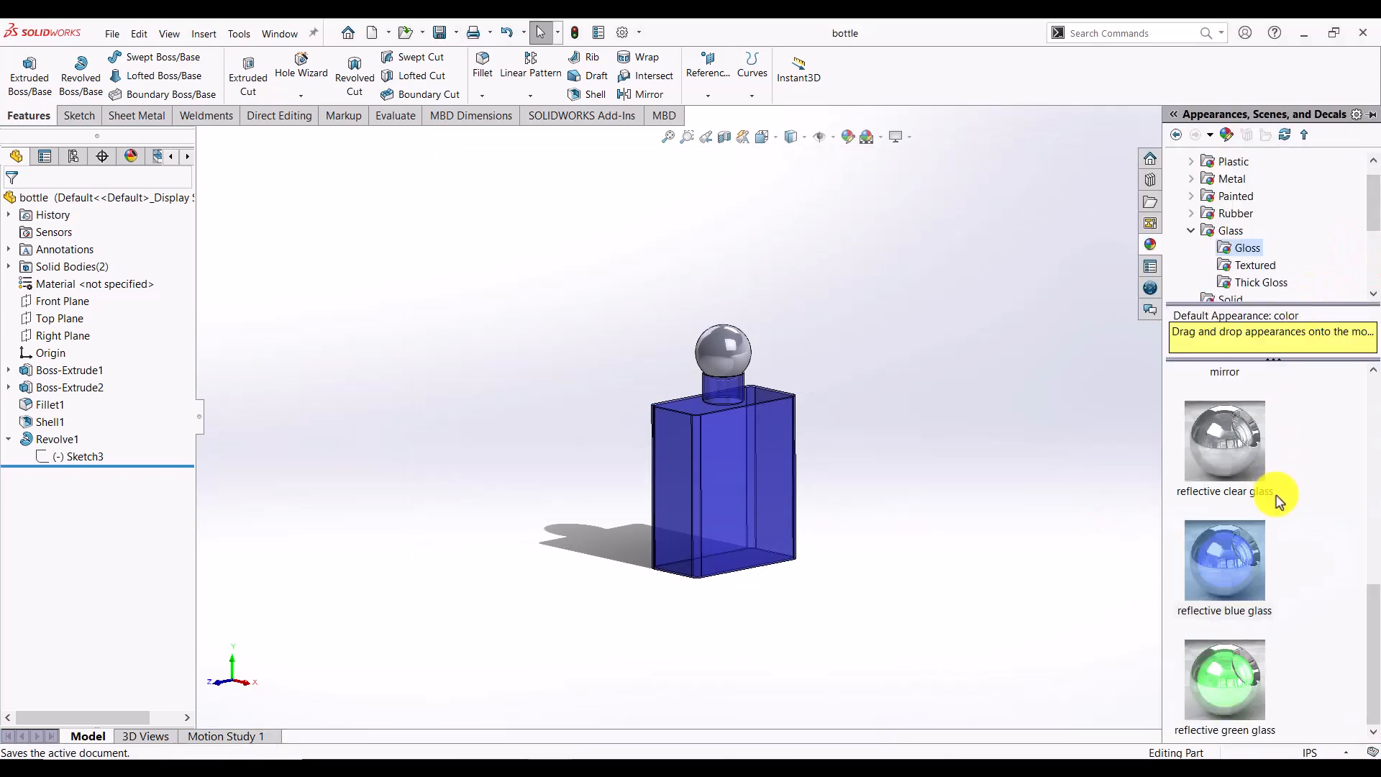
{"action": "mouse_move", "coordinate": [1260, 611]}
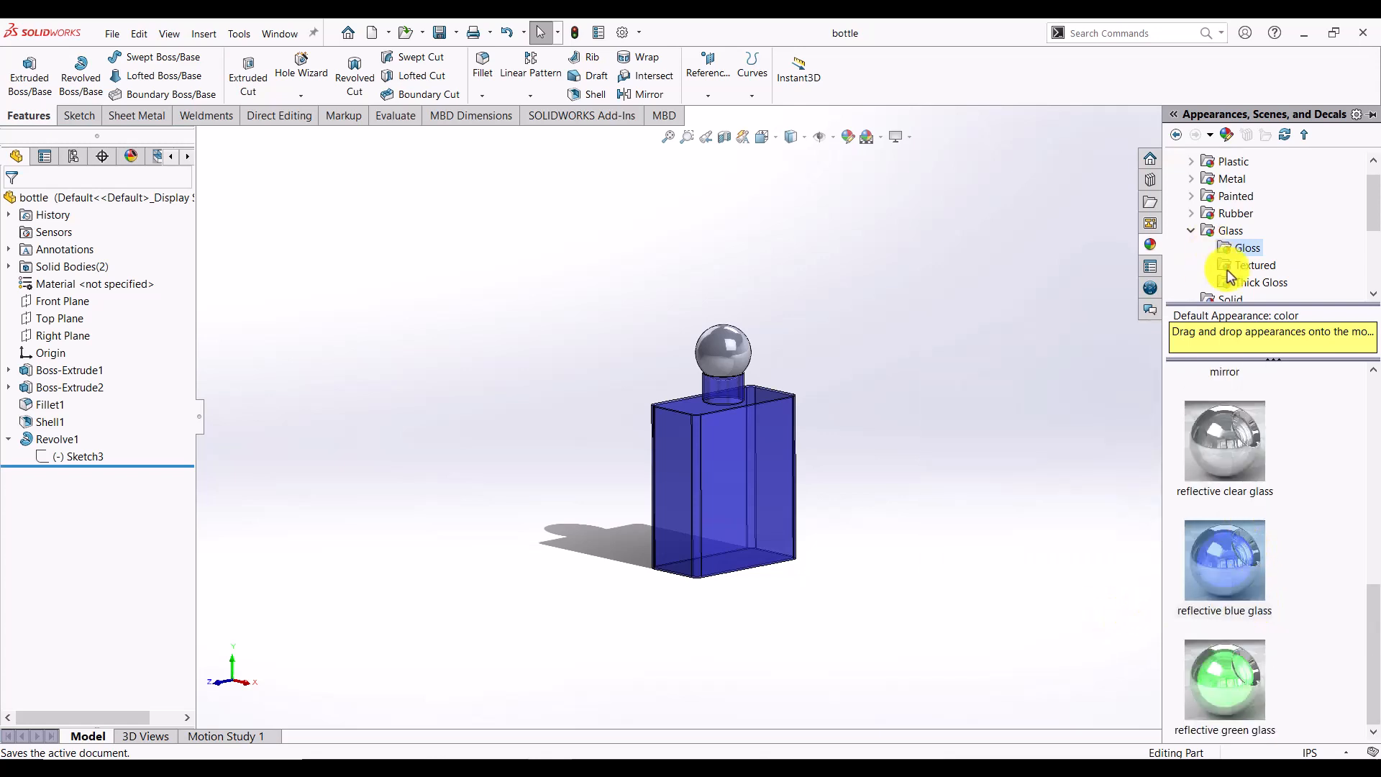
{"action": "left_click", "coordinate": [1252, 265]}
{"action": "scroll", "coordinate": [1237, 504], "scroll_direction": "down", "scroll_amount": 2}
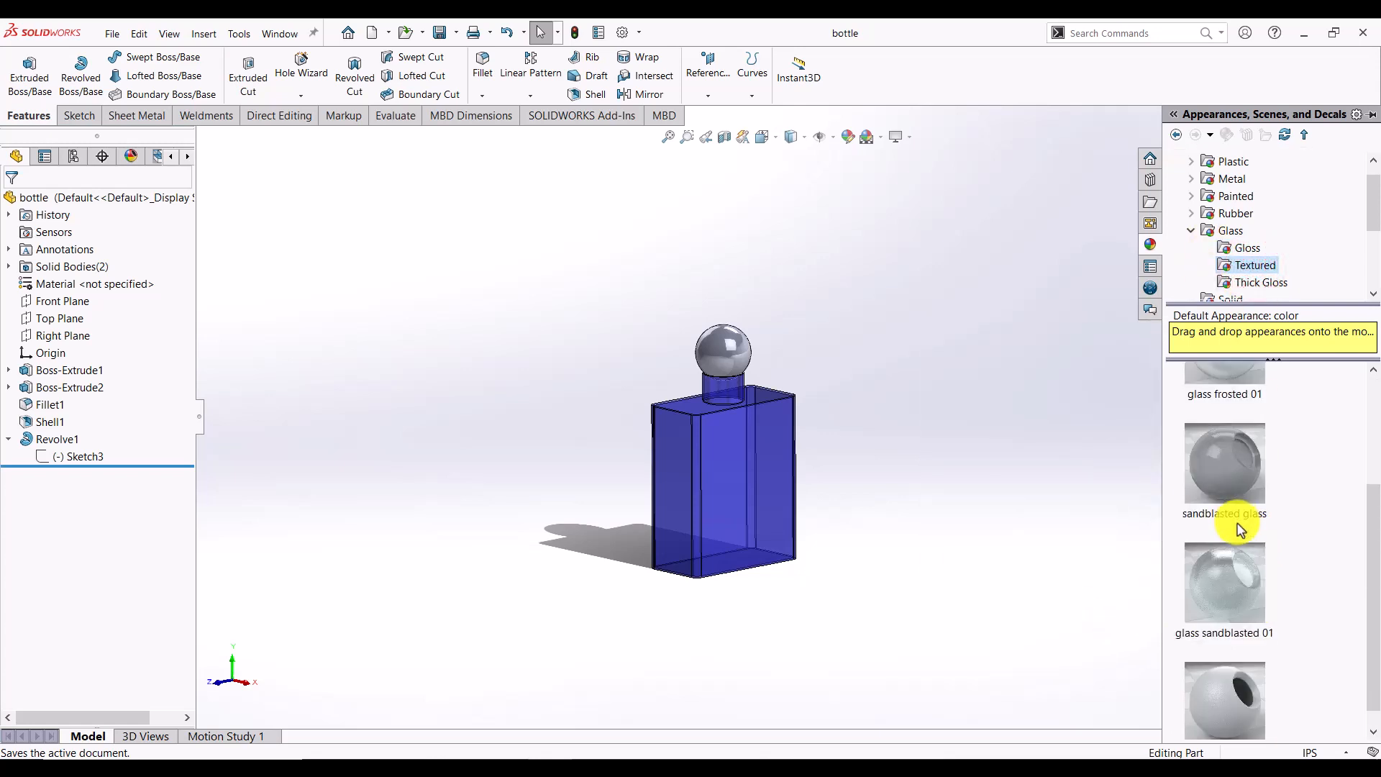
{"action": "scroll", "coordinate": [1242, 530], "scroll_direction": "down", "scroll_amount": 1}
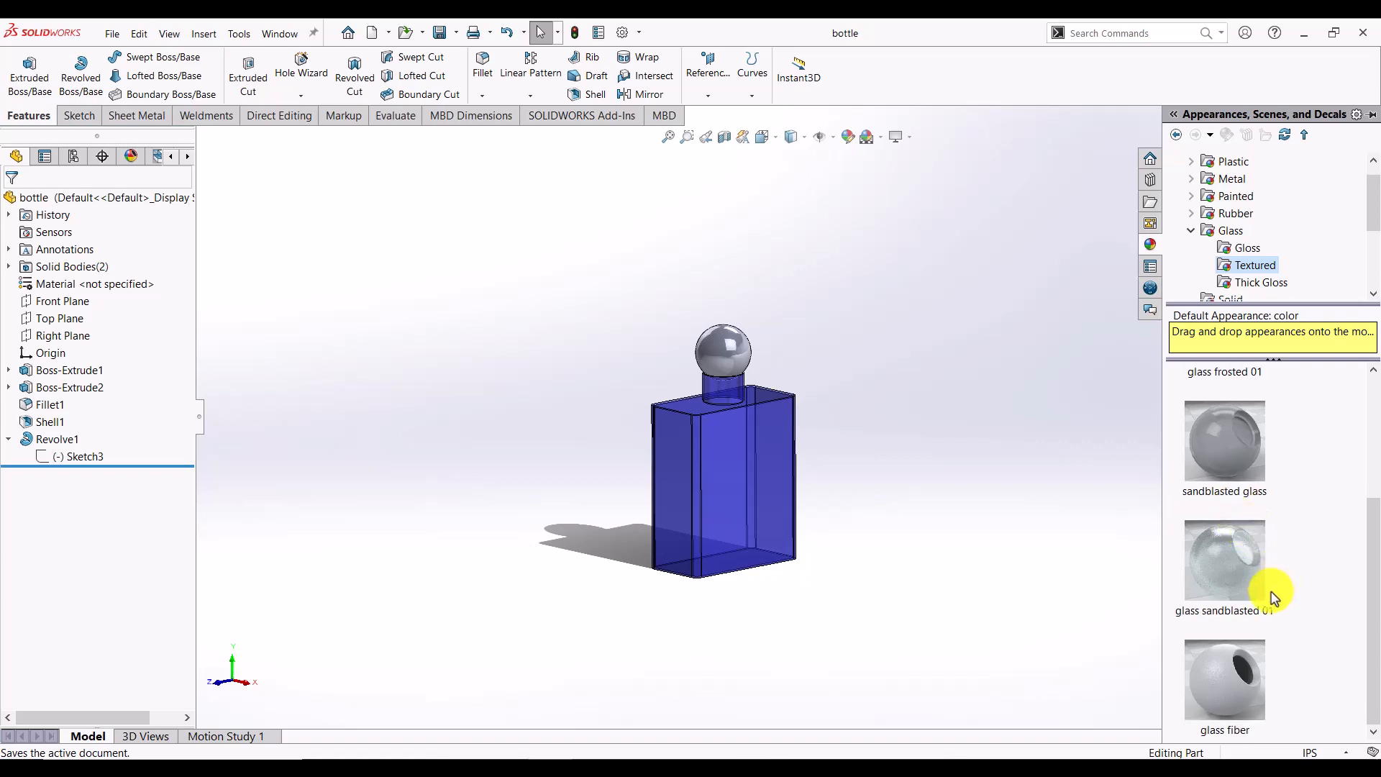
{"action": "left_click_drag", "start_coordinate": [1240, 459], "coordinate": [728, 361]}
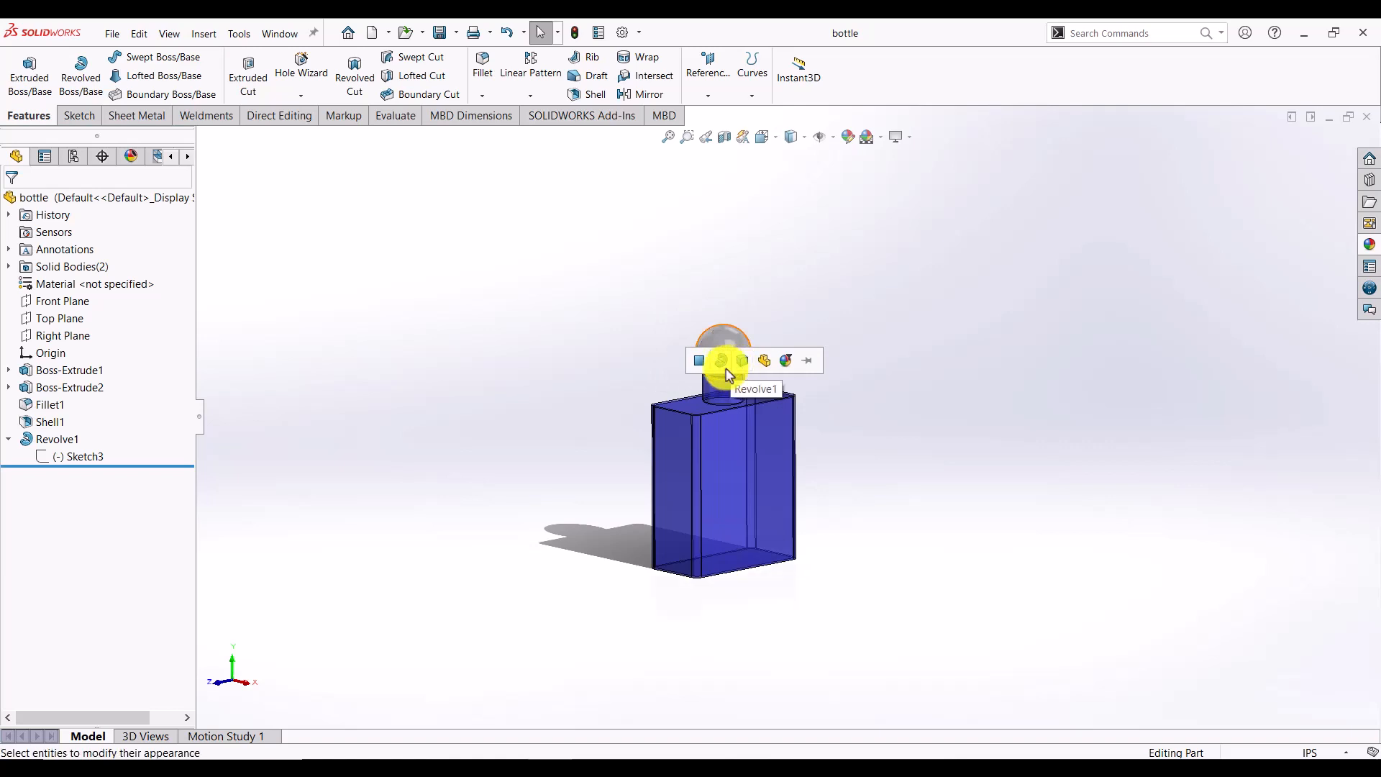
{"action": "left_click", "coordinate": [744, 365]}
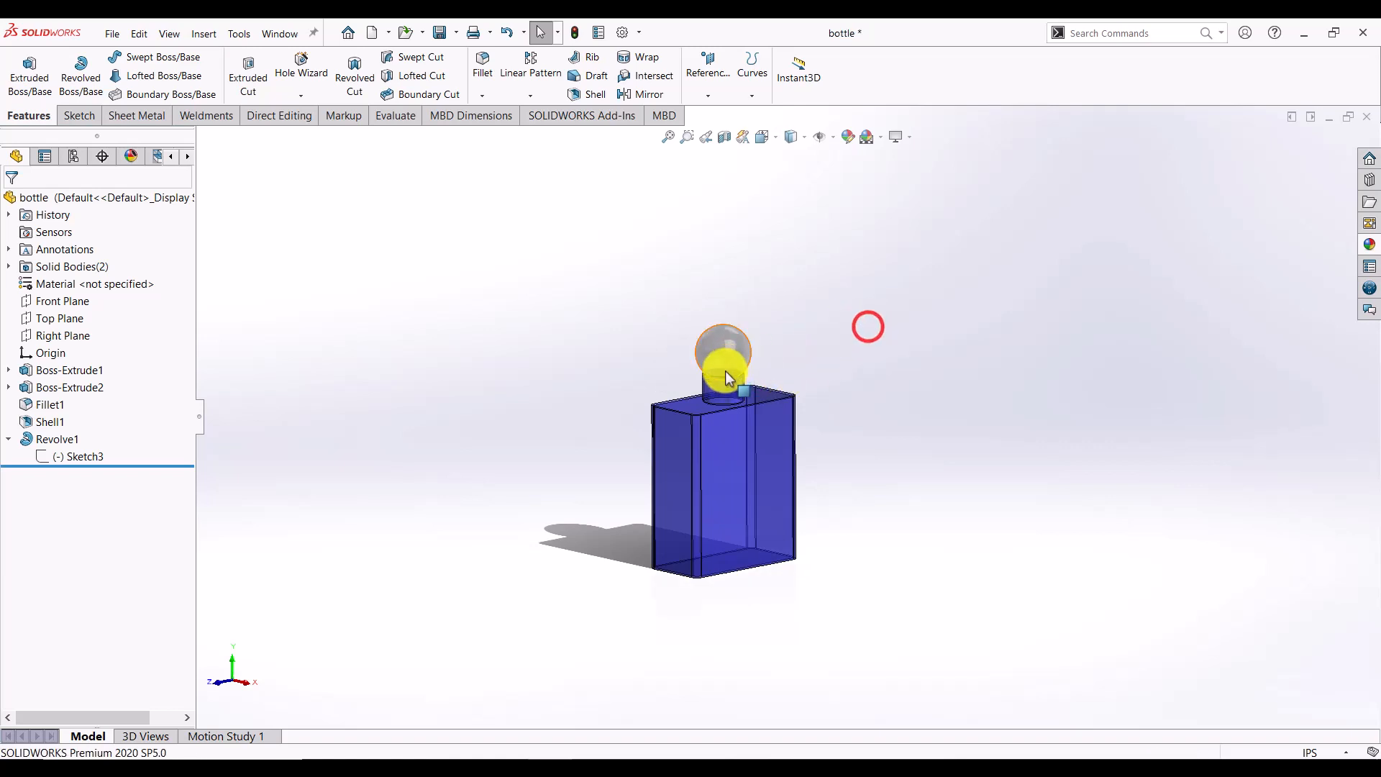
{"action": "scroll", "coordinate": [725, 369], "scroll_direction": "down", "scroll_amount": 2}
{"action": "scroll", "coordinate": [794, 400], "scroll_direction": "down", "scroll_amount": 3}
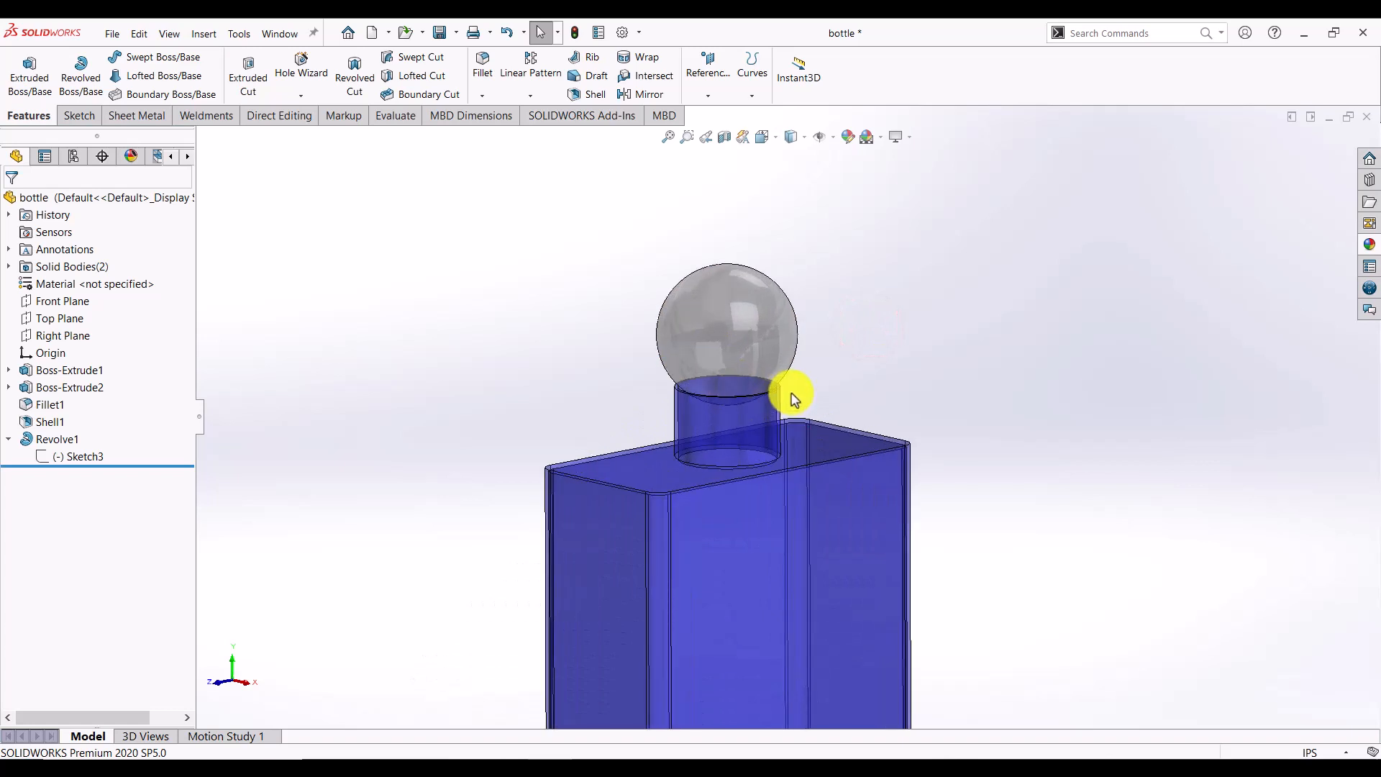
{"action": "scroll", "coordinate": [794, 399], "scroll_direction": "down", "scroll_amount": 2}
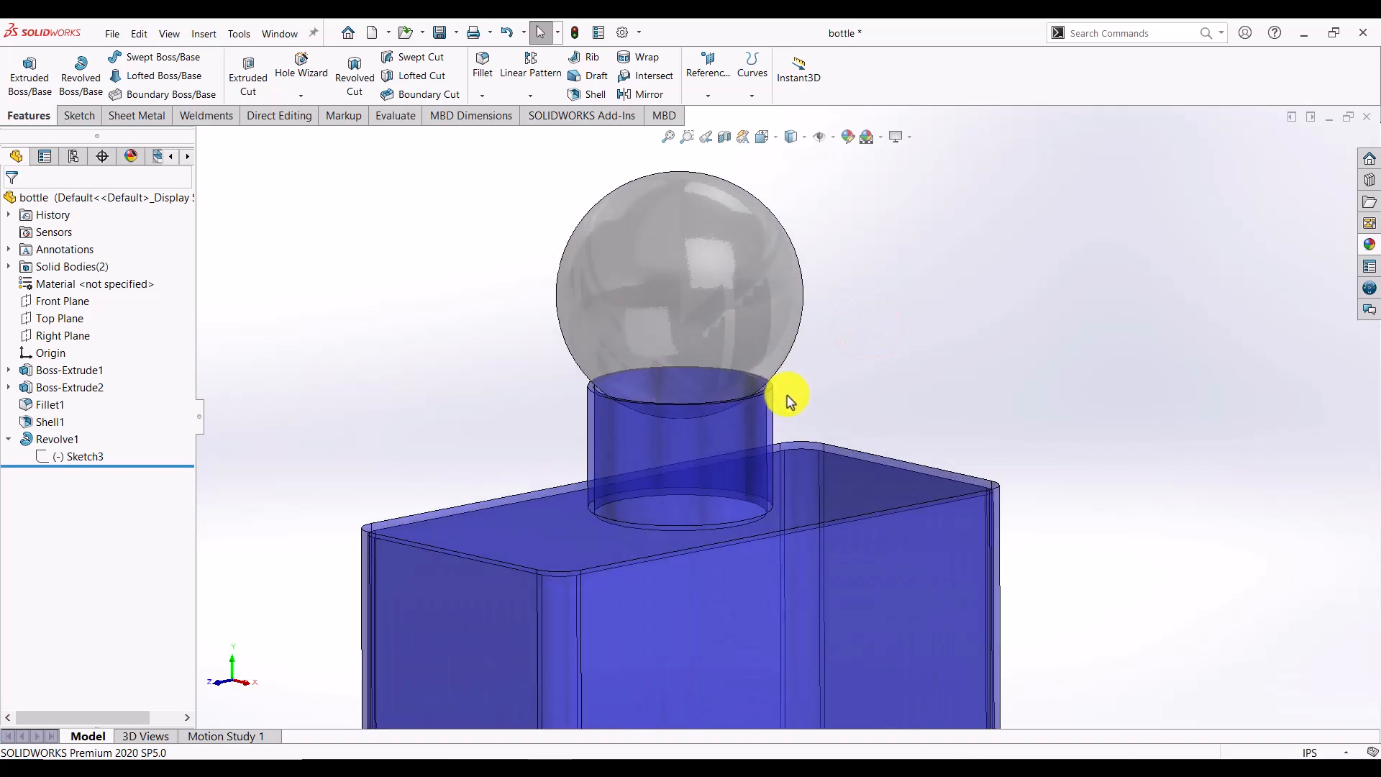
{"action": "scroll", "coordinate": [804, 424], "scroll_direction": "up", "scroll_amount": 4}
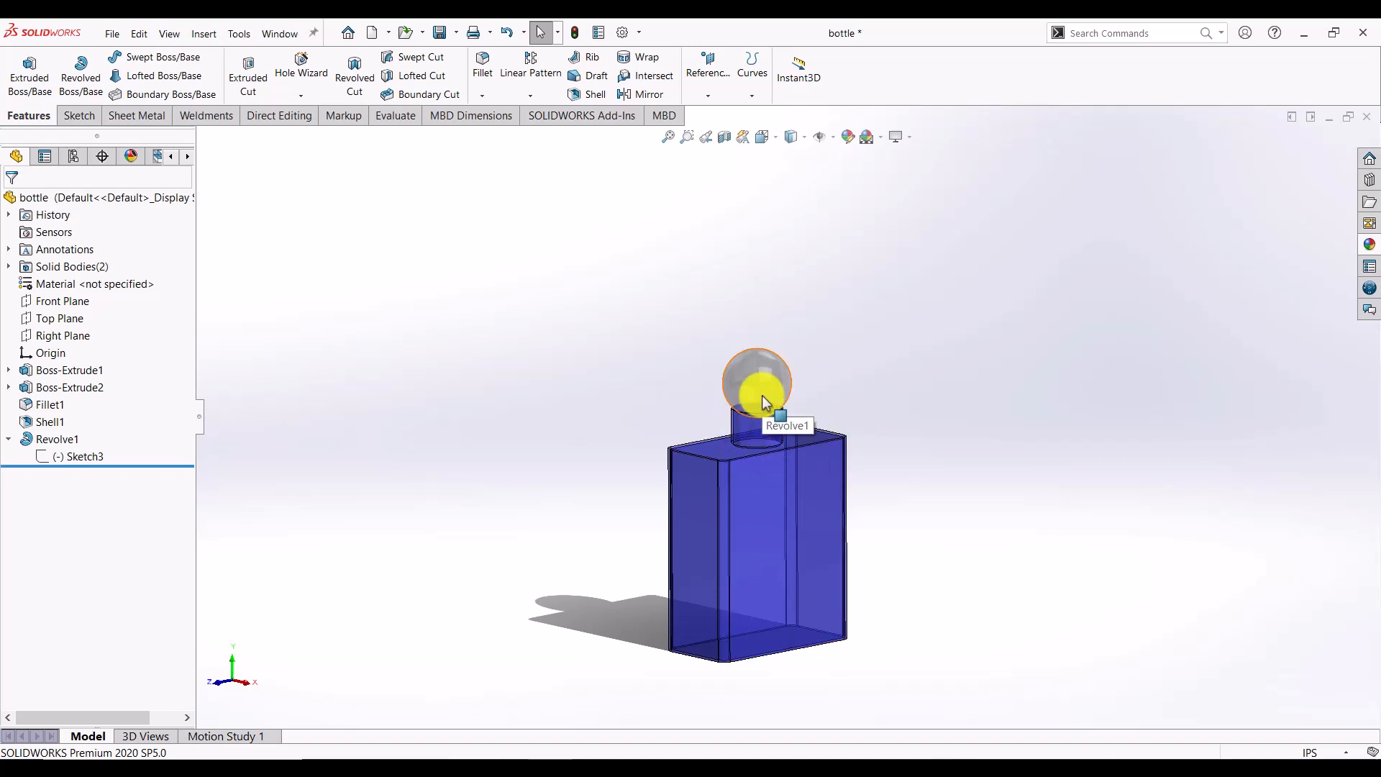
{"action": "left_click", "coordinate": [956, 347]}
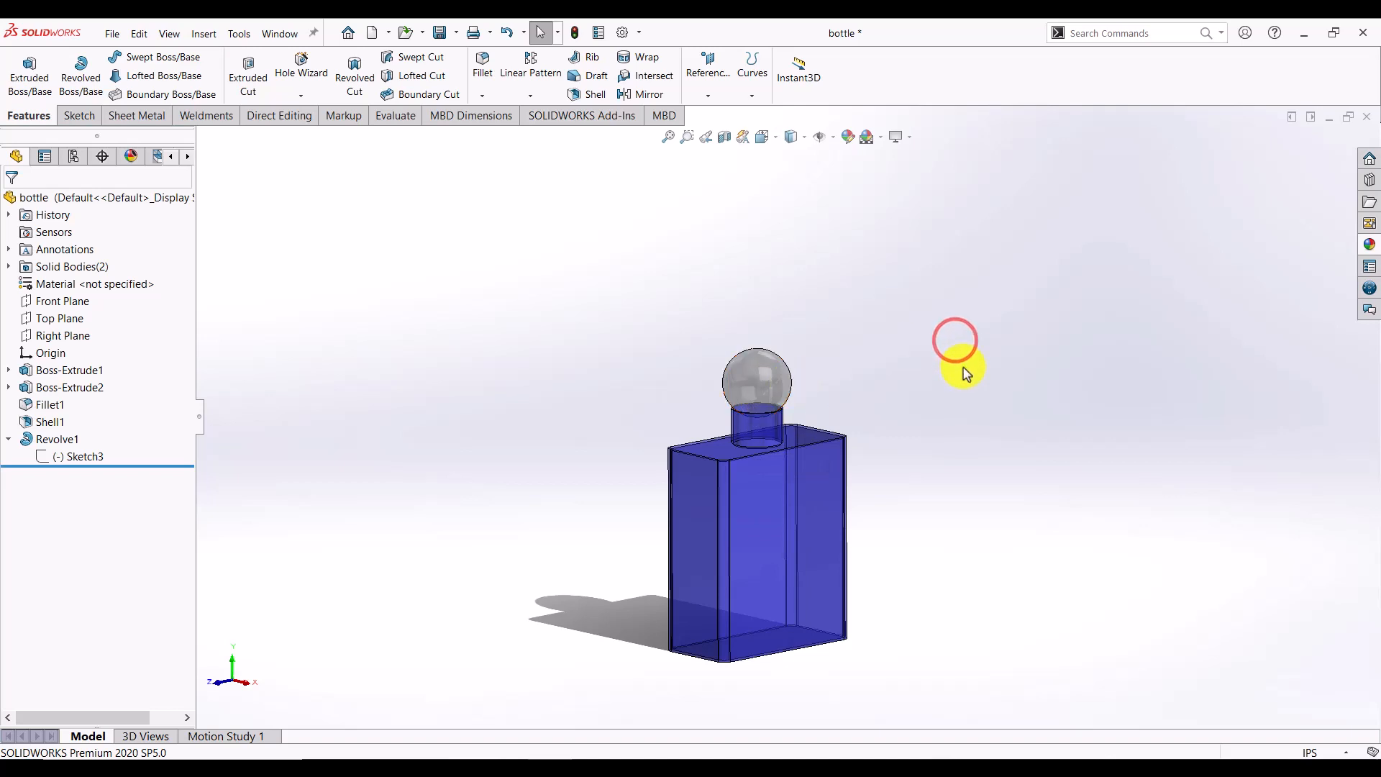
- Look through the MBD Dimensions, Evaluate and add-in tool sets and the list of available toolbars for rendering tools
{"action": "left_click", "coordinate": [435, 45]}
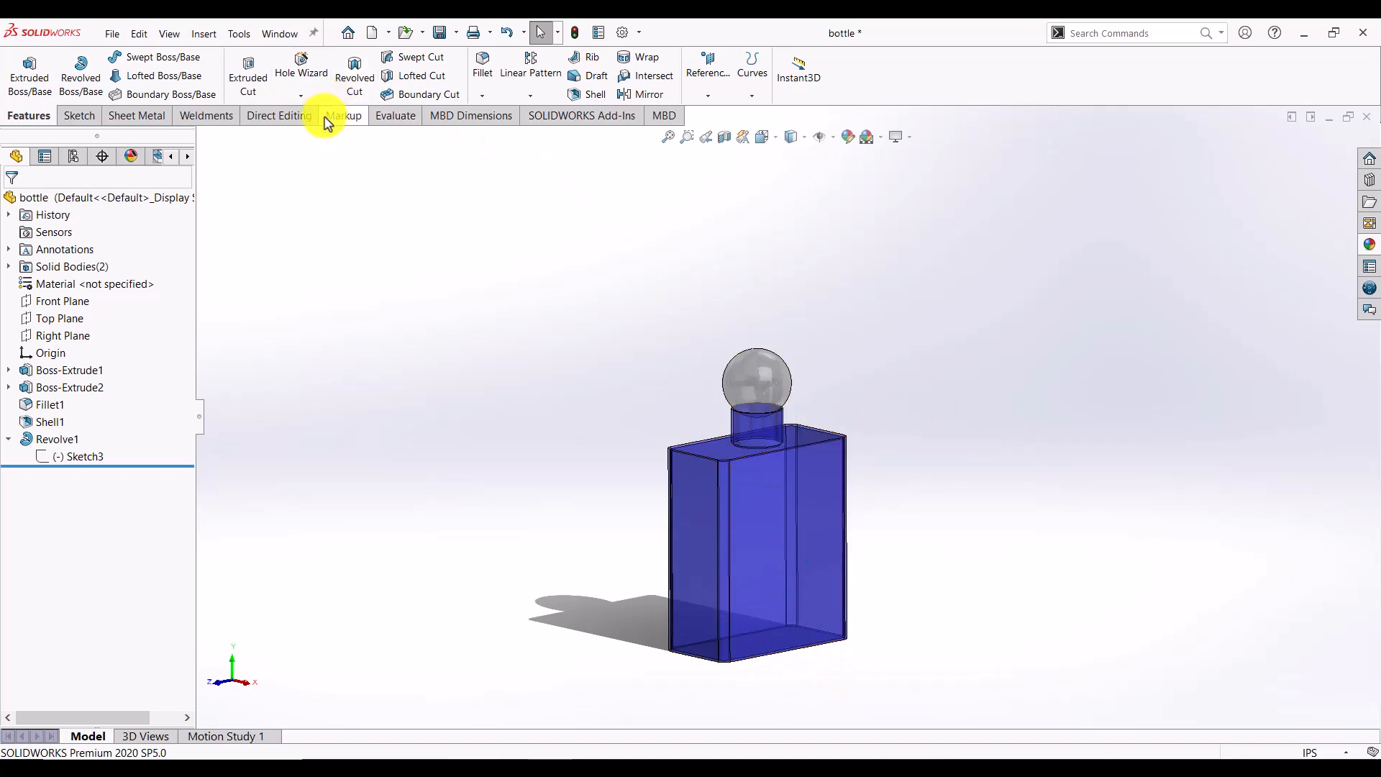
{"action": "left_click", "coordinate": [467, 116]}
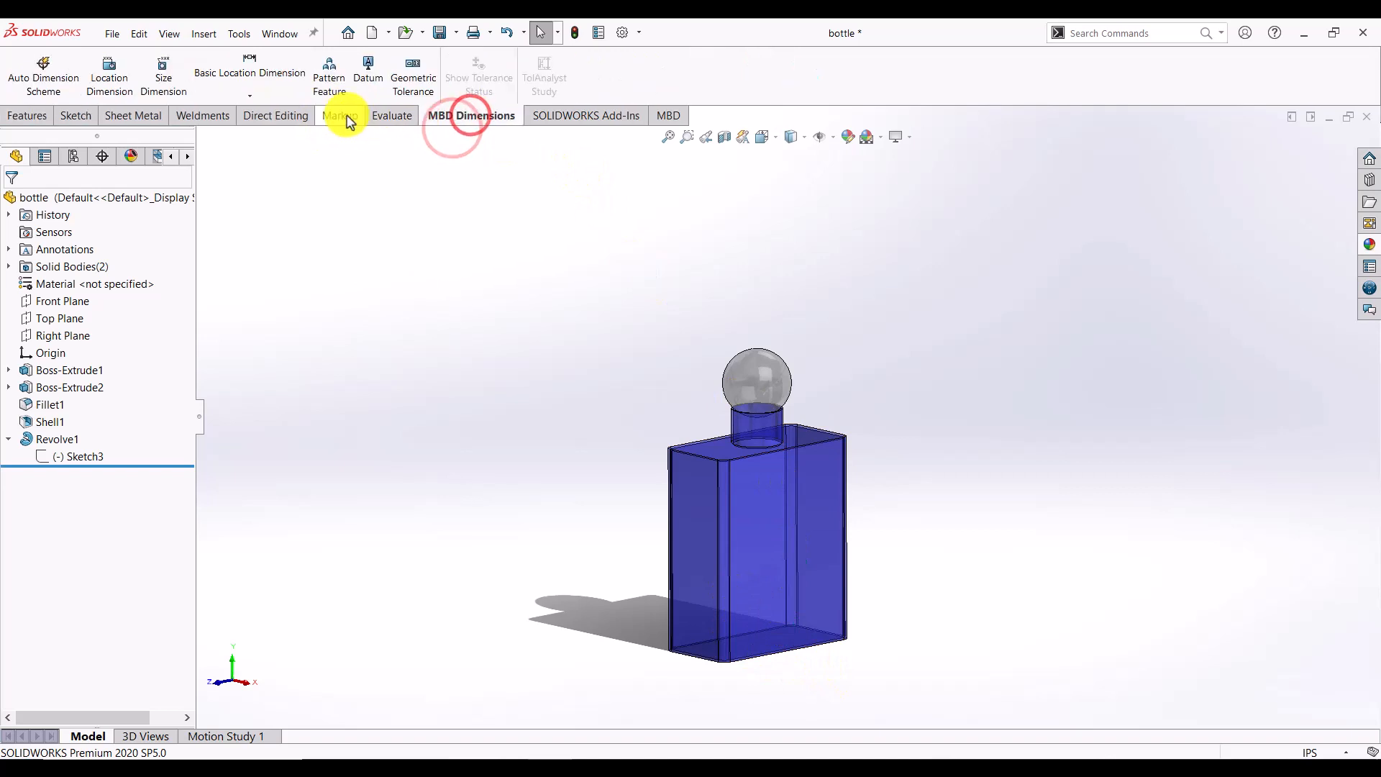
{"action": "left_click", "coordinate": [397, 118]}
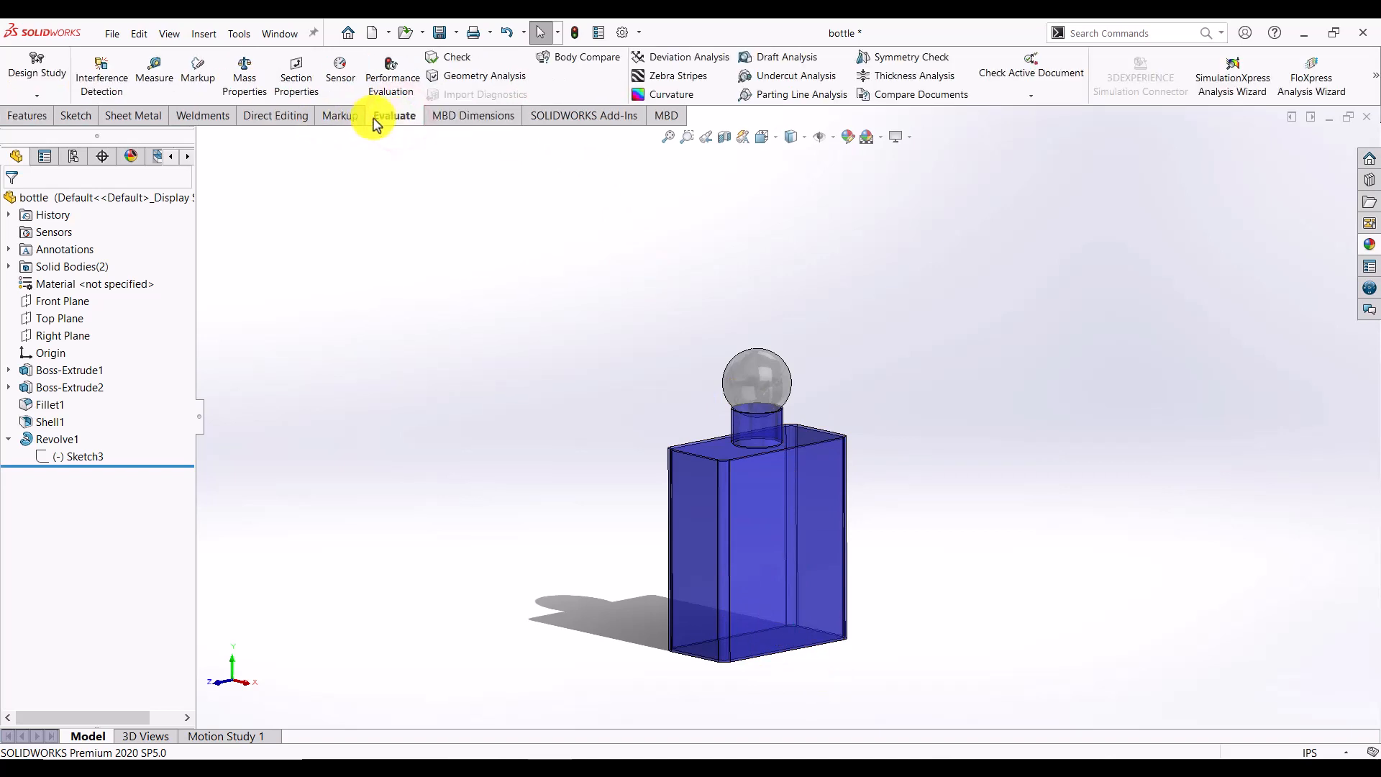
{"action": "left_click", "coordinate": [562, 117]}
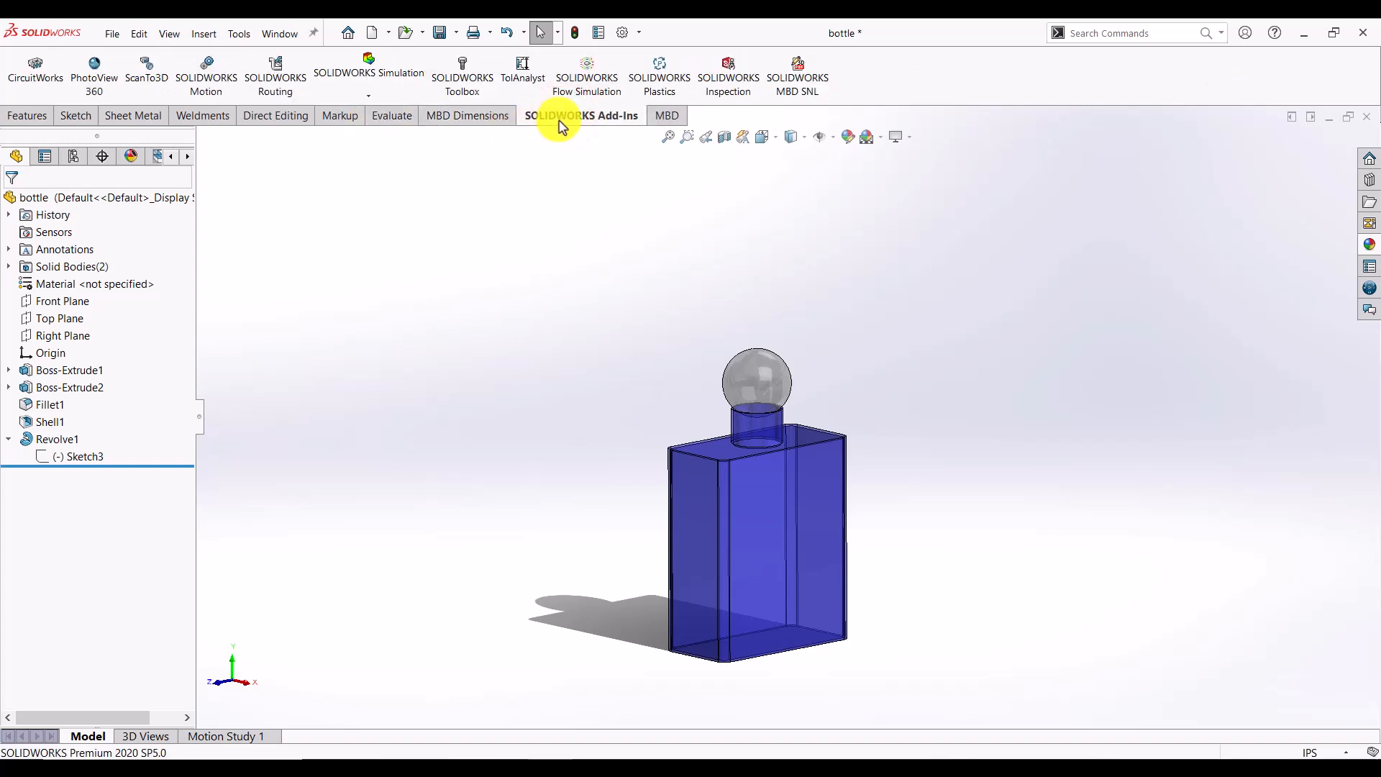
{"action": "right_click", "coordinate": [456, 124]}
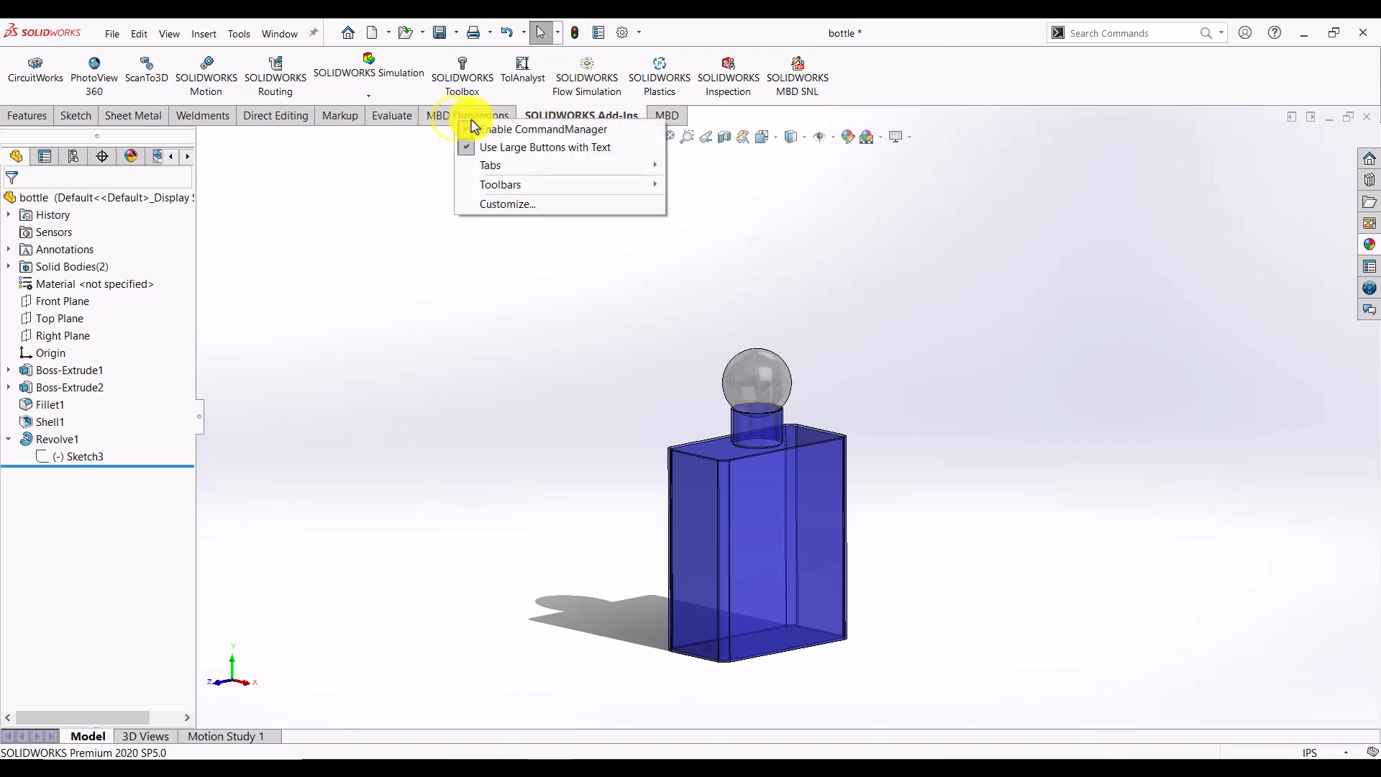
{"action": "left_click", "coordinate": [225, 167]}
{"action": "right_click", "coordinate": [135, 115]}
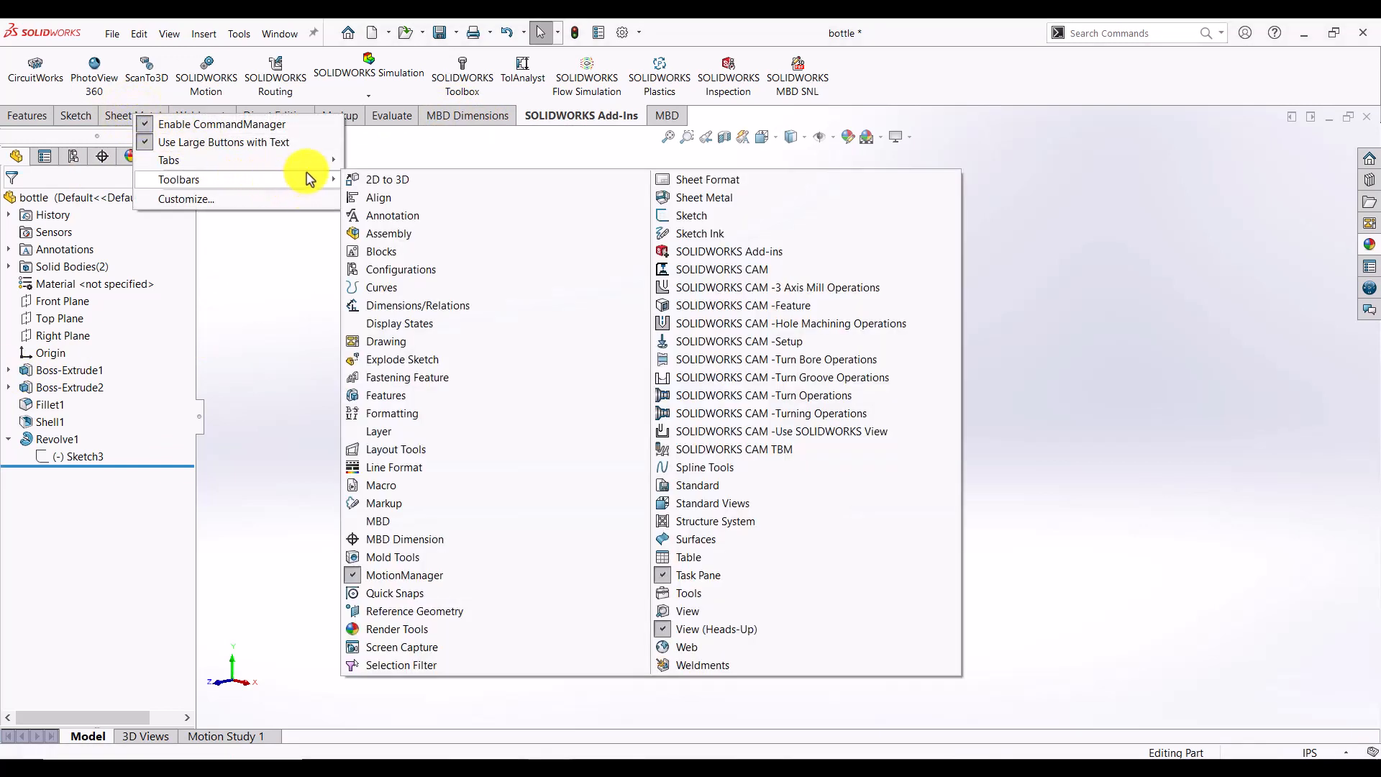
{"action": "mouse_move", "coordinate": [320, 161]}
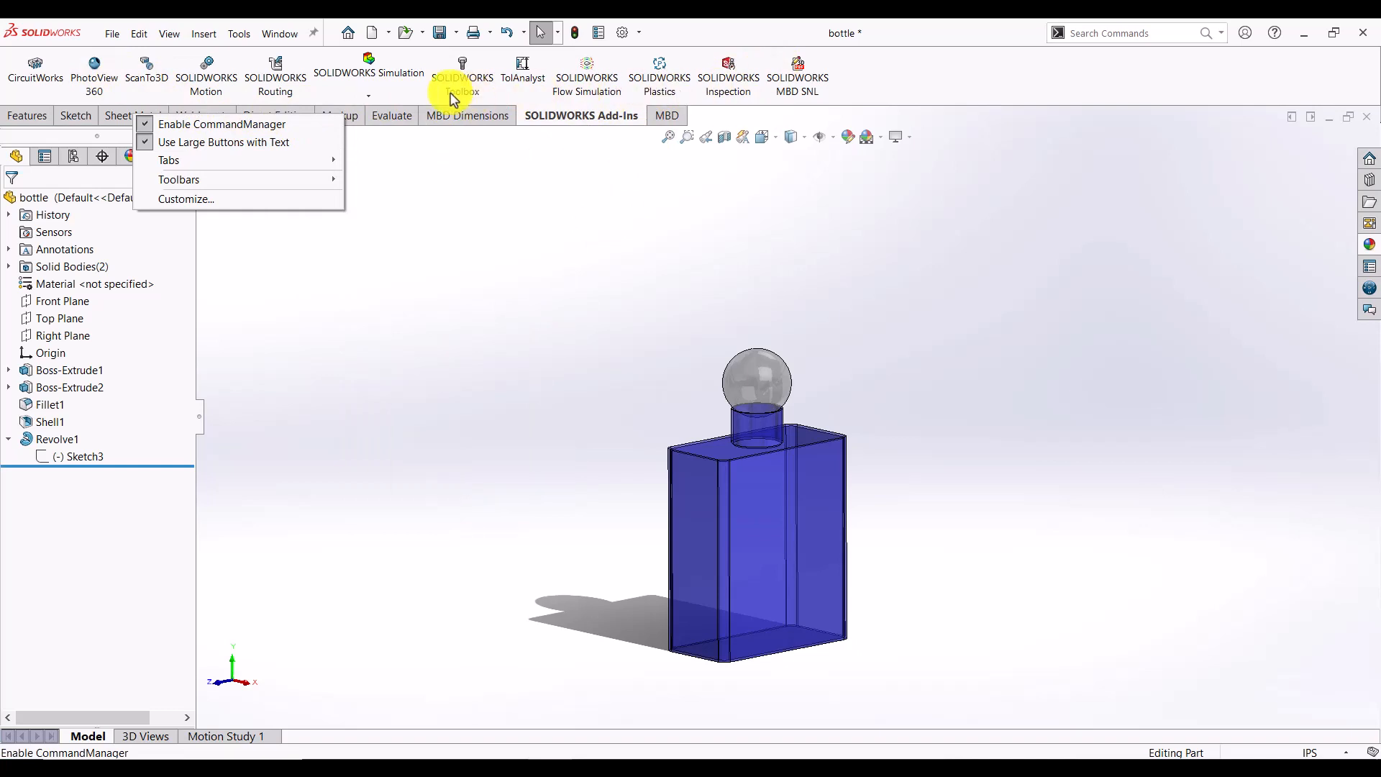
- Enable the PhotoView 360 add-in and check the bottle in an integrated render preview with perspective view turned on
{"action": "left_click", "coordinate": [97, 87]}
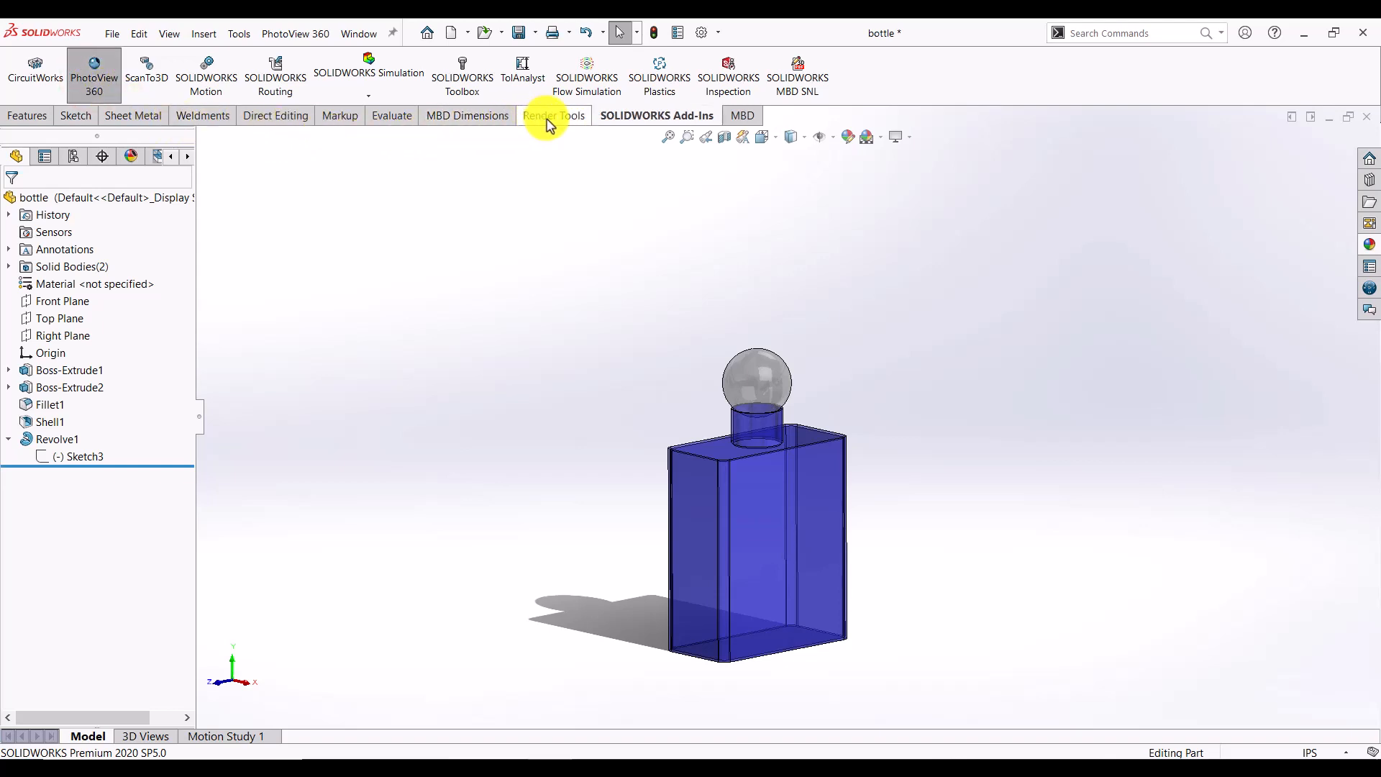
{"action": "left_click", "coordinate": [548, 118]}
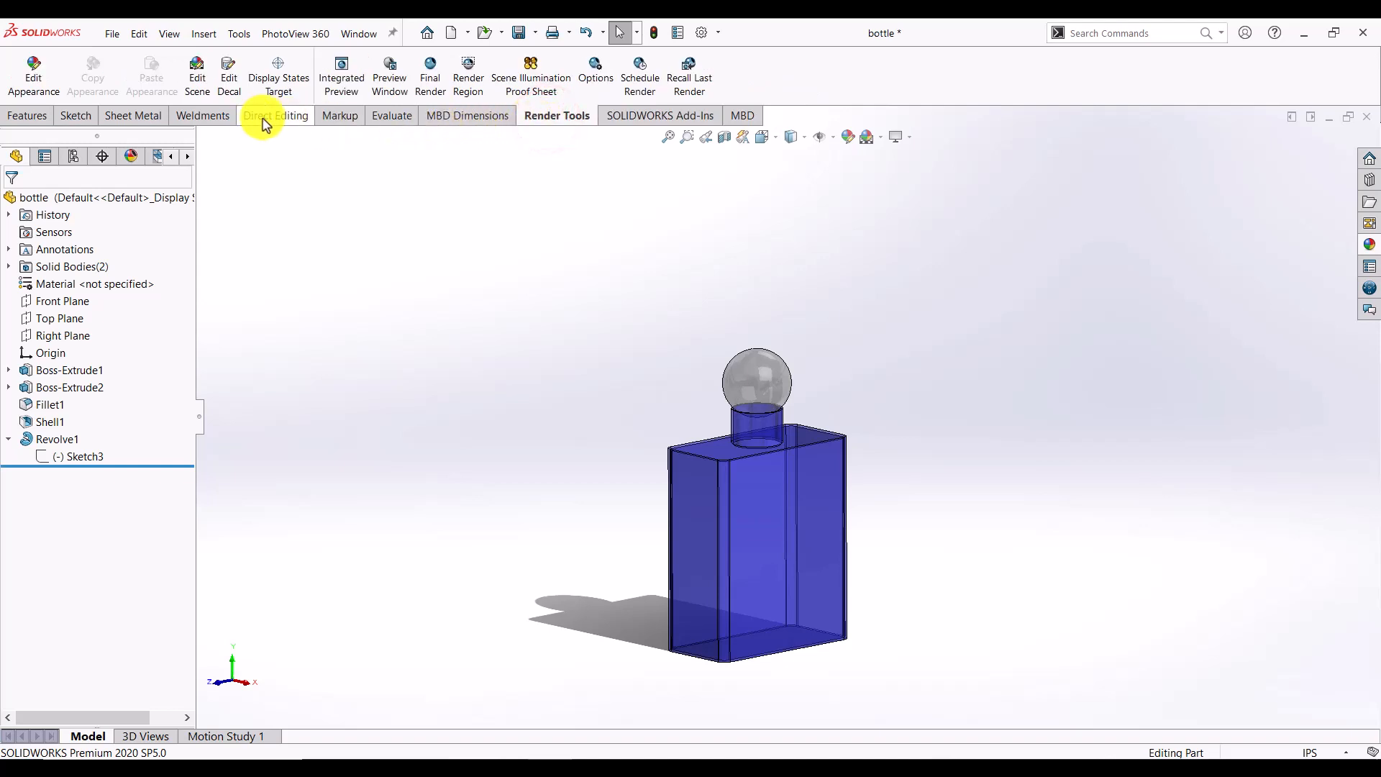
{"action": "left_click", "coordinate": [343, 89]}
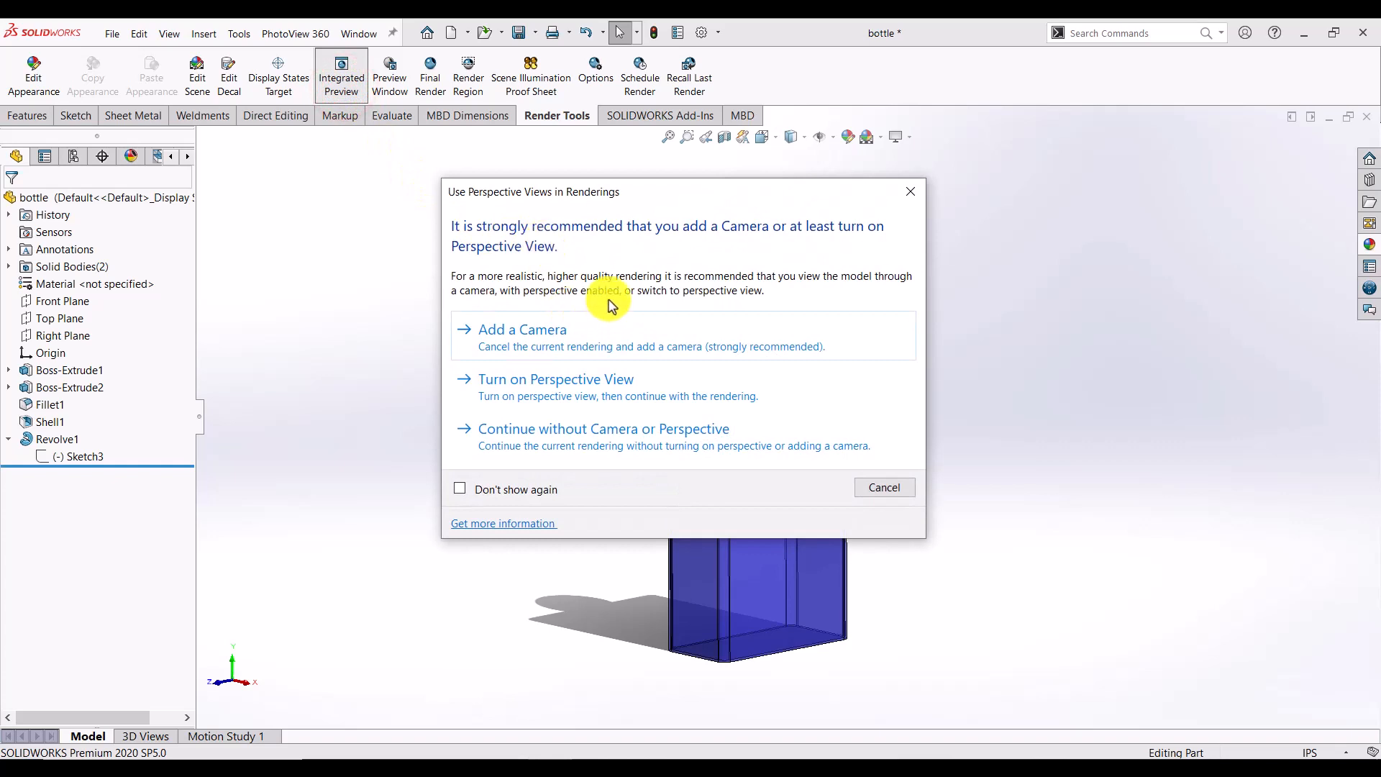
{"action": "left_click", "coordinate": [610, 380]}
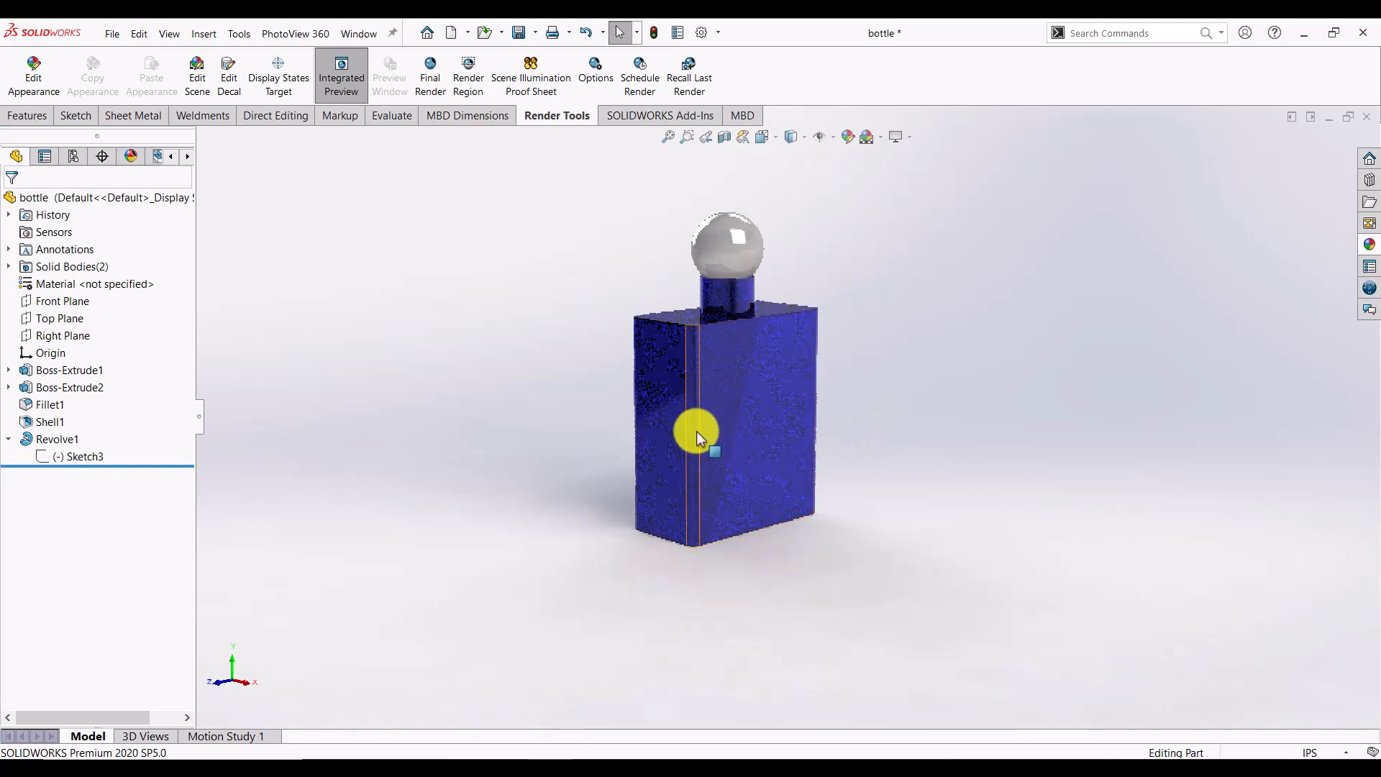
{"action": "left_click", "coordinate": [343, 80]}
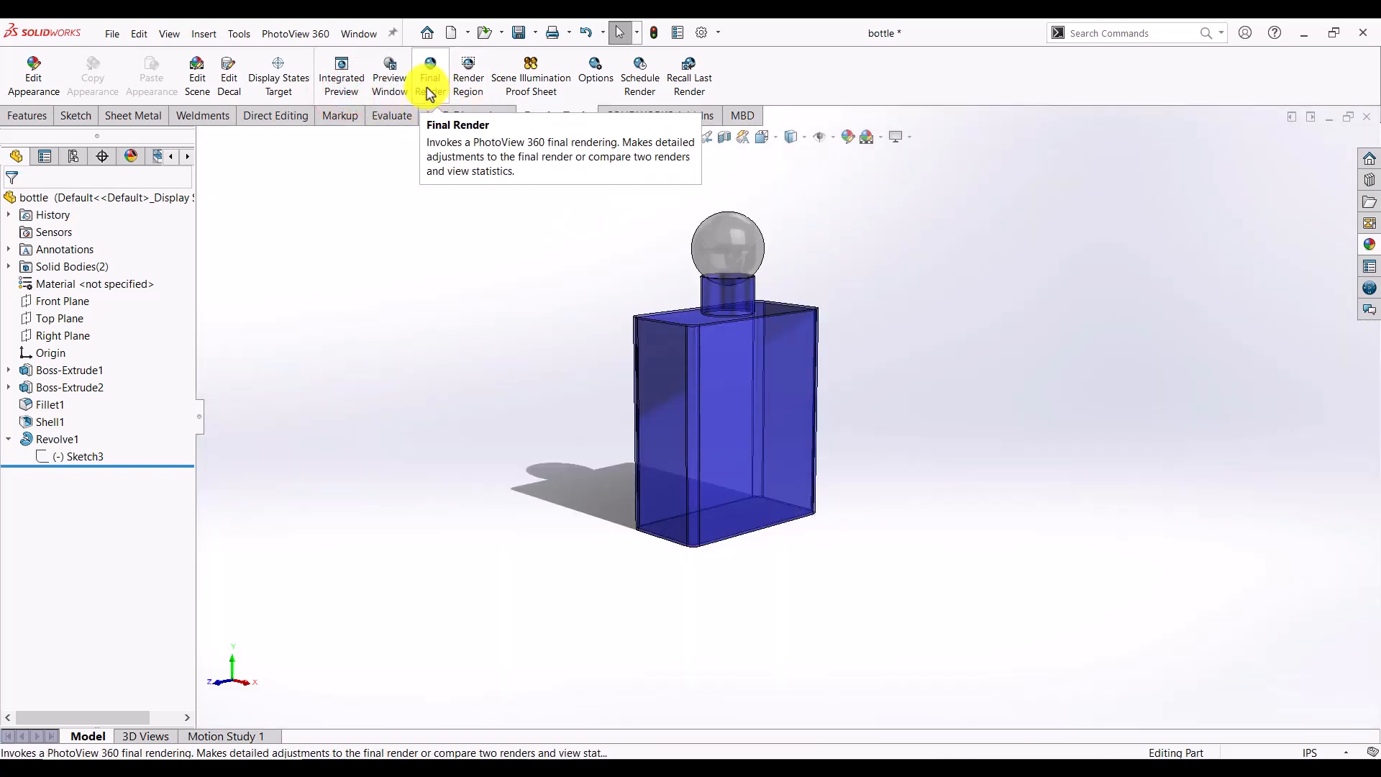
- Run a PhotoView 360 final render of the bottle and bring up the finished image
{"action": "left_click", "coordinate": [430, 85]}
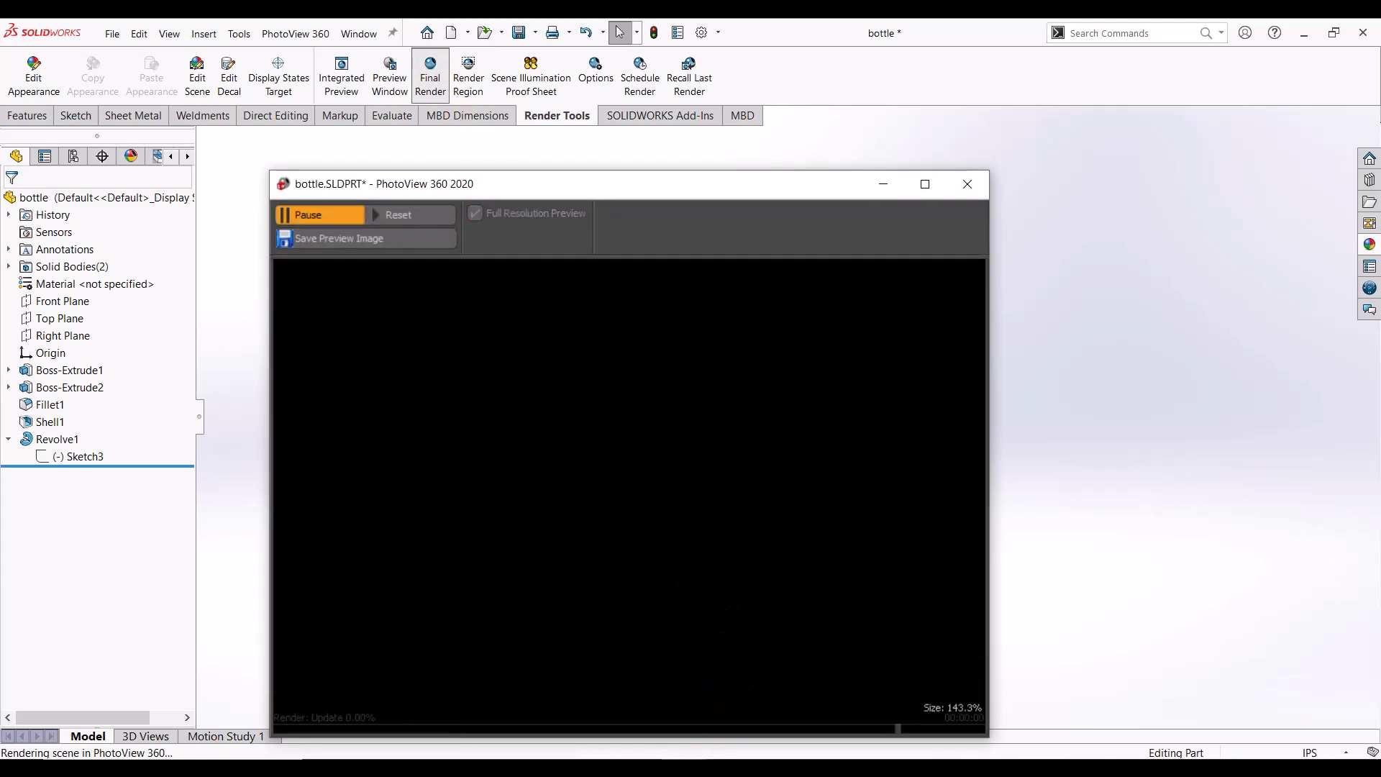
{"action": "mouse_move", "coordinate": [676, 759]}
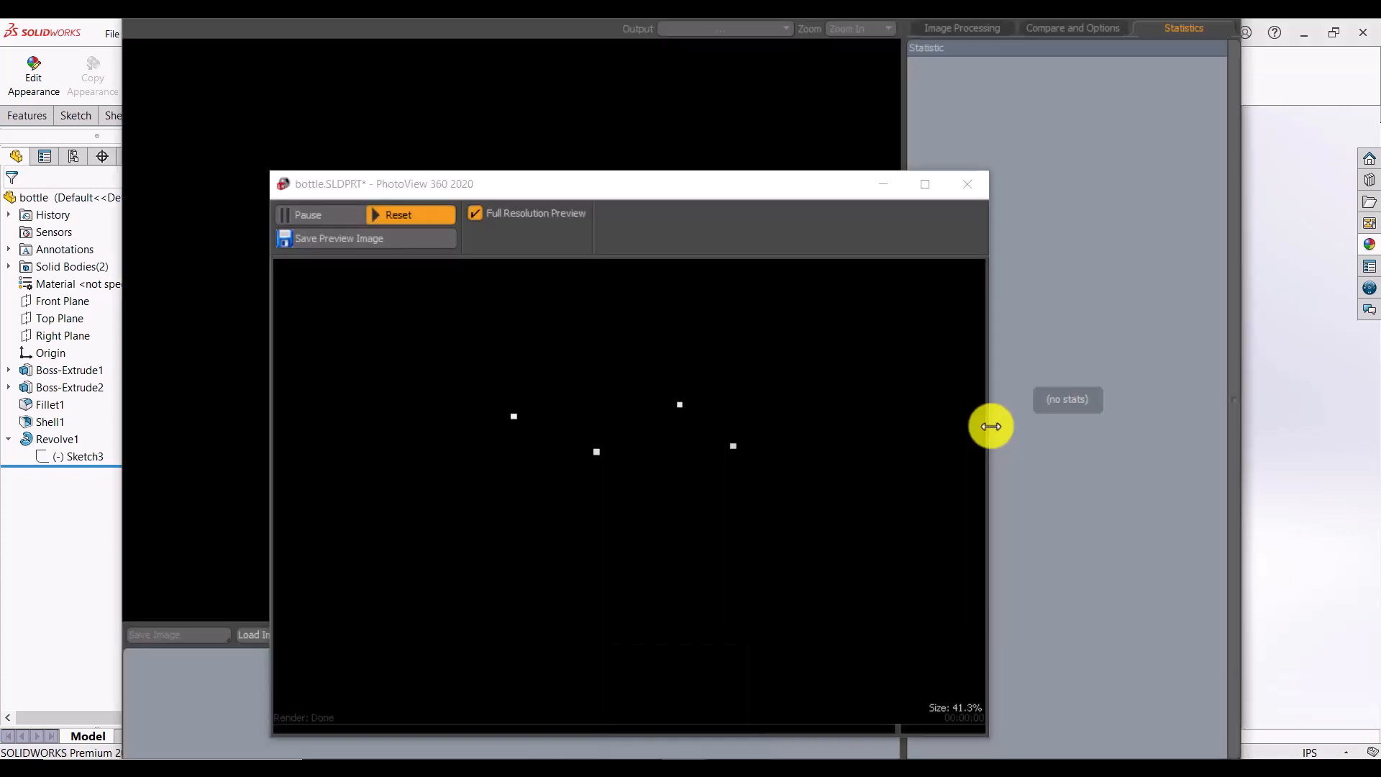
{"action": "left_click", "coordinate": [456, 96]}
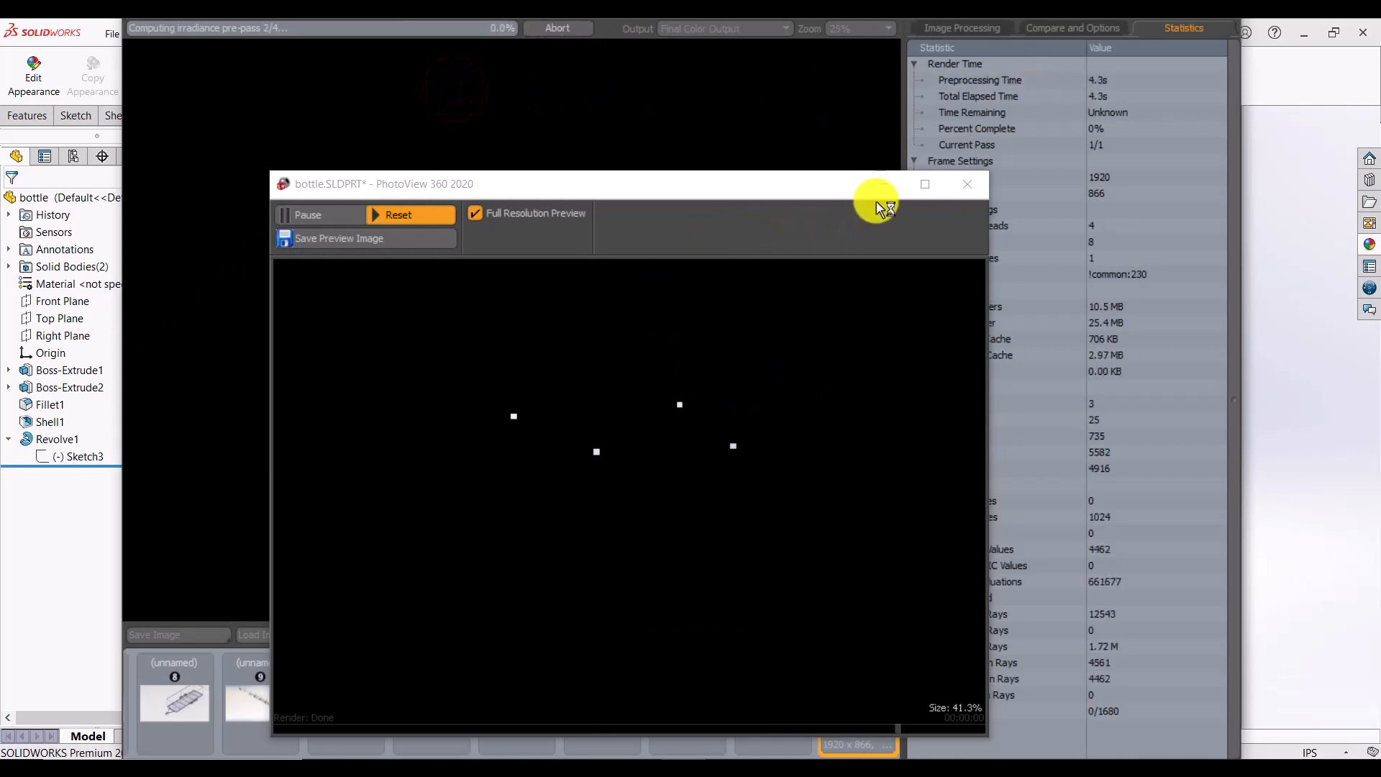
{"action": "left_click", "coordinate": [884, 182]}
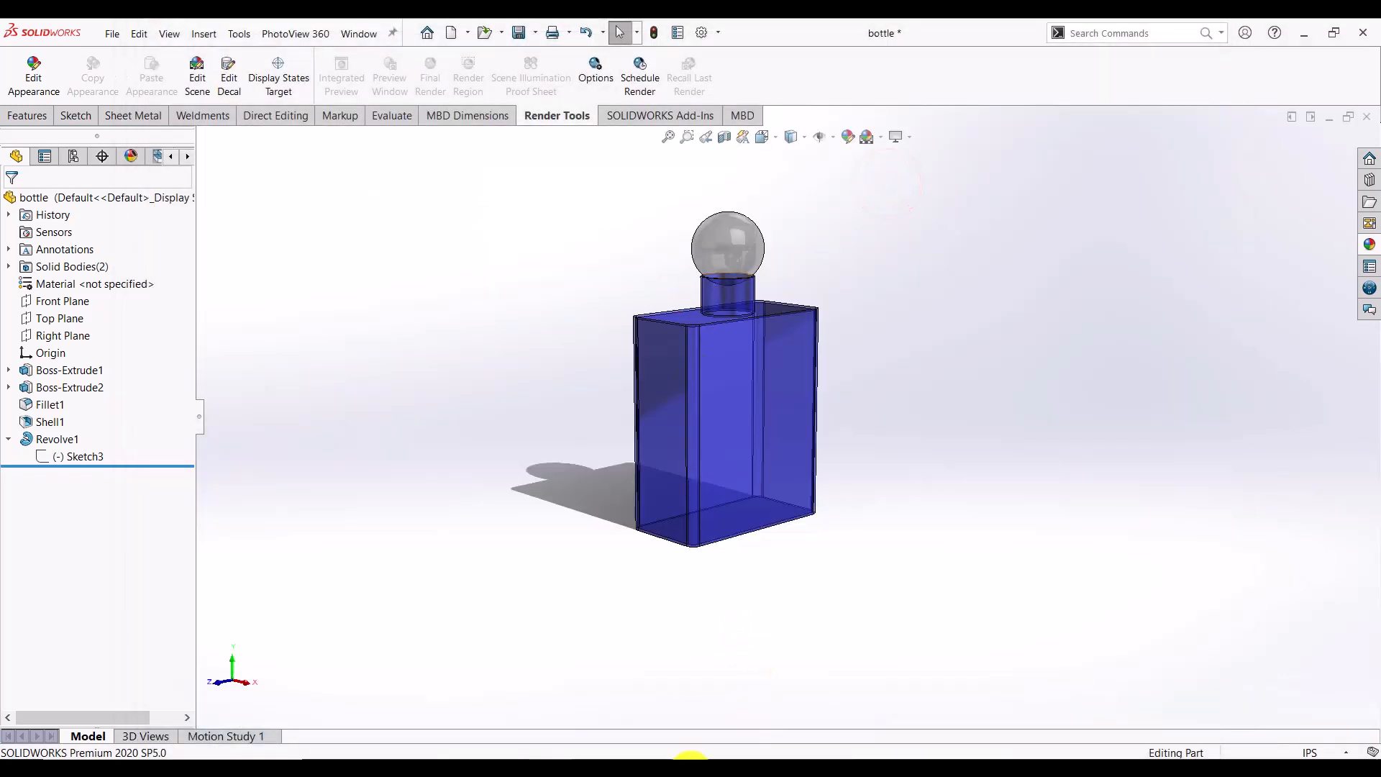
{"action": "left_click", "coordinate": [690, 772]}
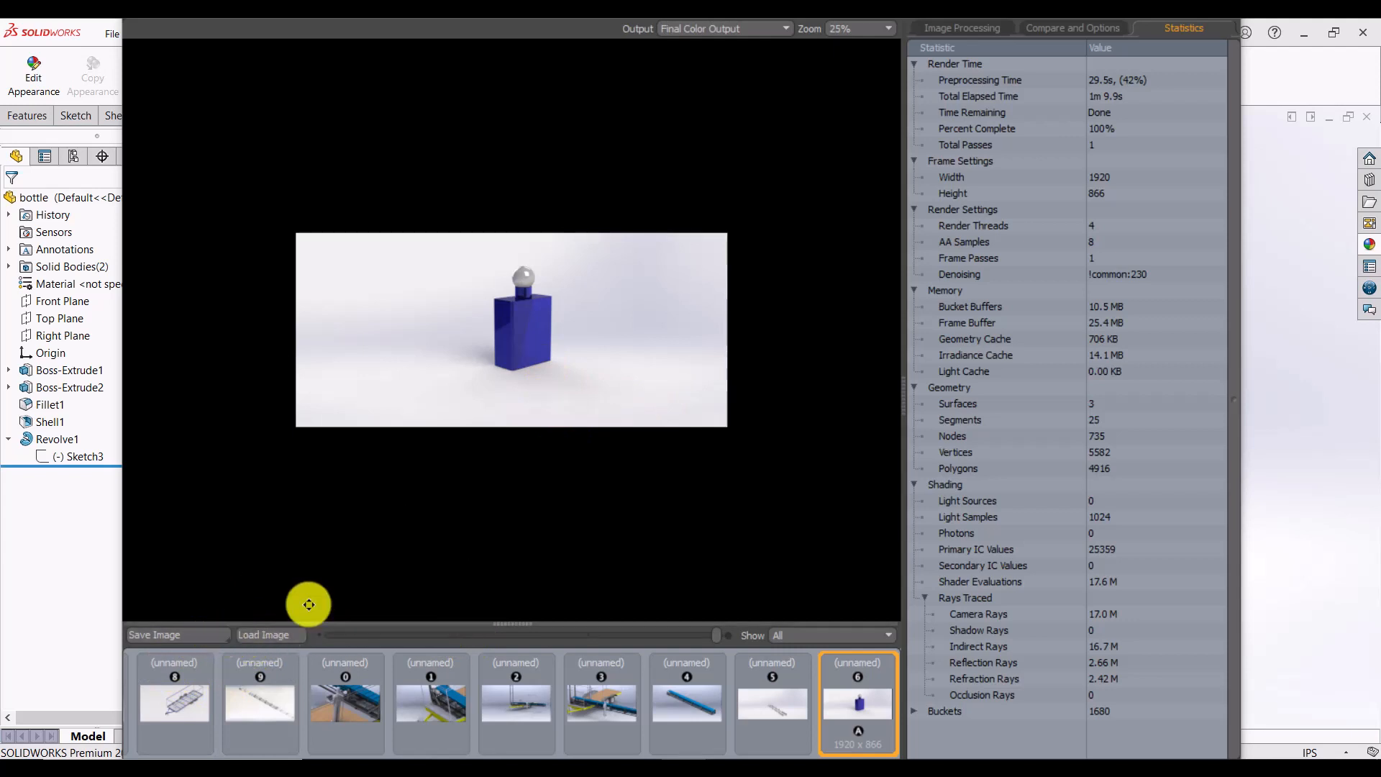
- Save the final render as a JPEG image named botle in the Renderings folder without replacing the existing Untitled image
{"action": "left_click", "coordinate": [193, 636]}
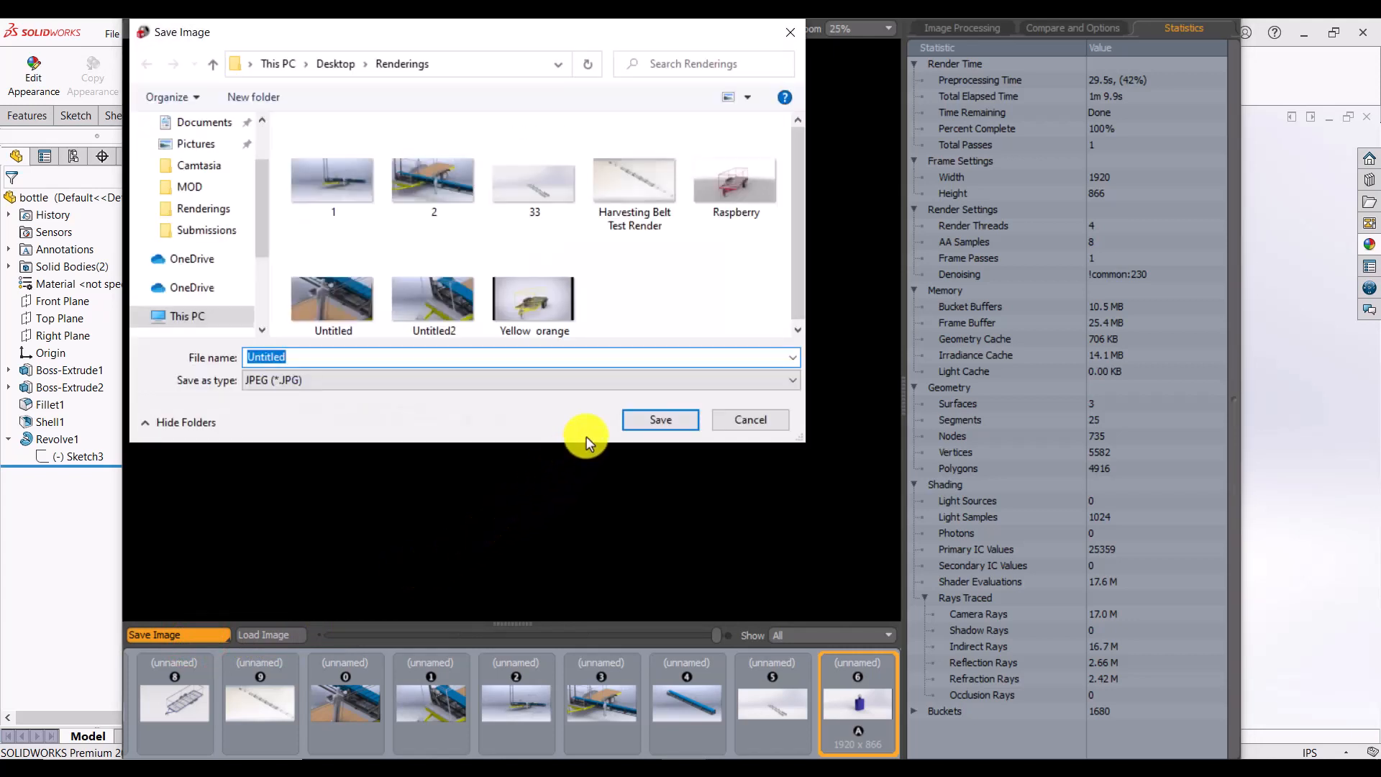
{"action": "left_click", "coordinate": [651, 423]}
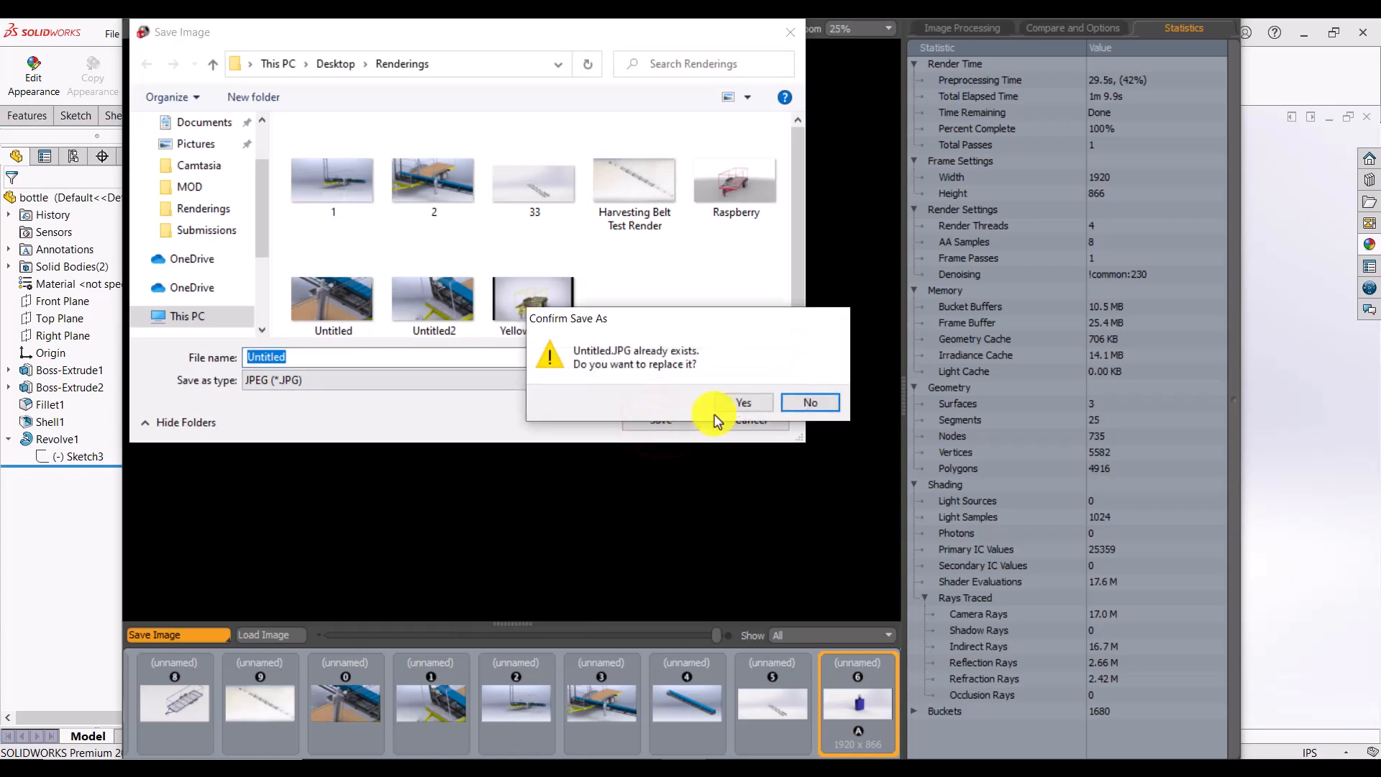
{"action": "left_click", "coordinate": [761, 407]}
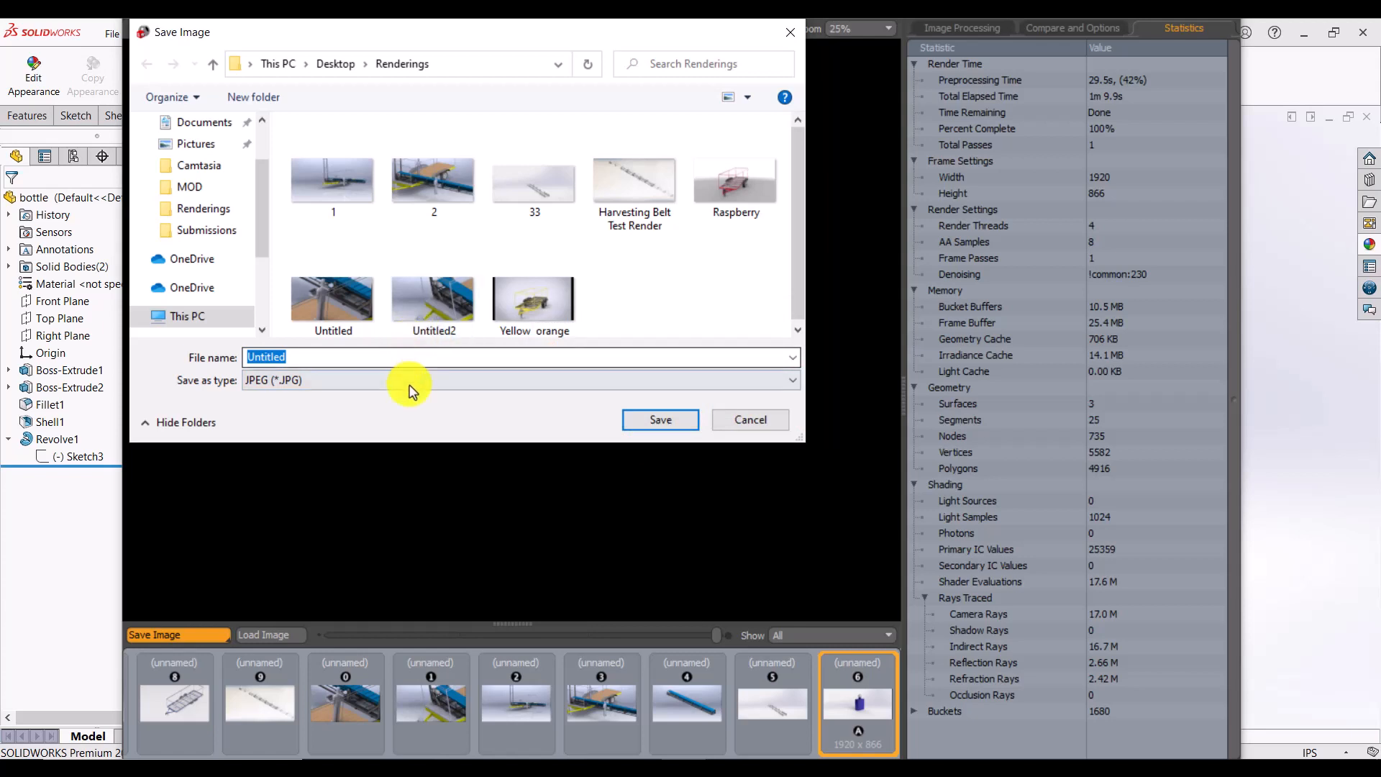
{"action": "left_click", "coordinate": [430, 354]}
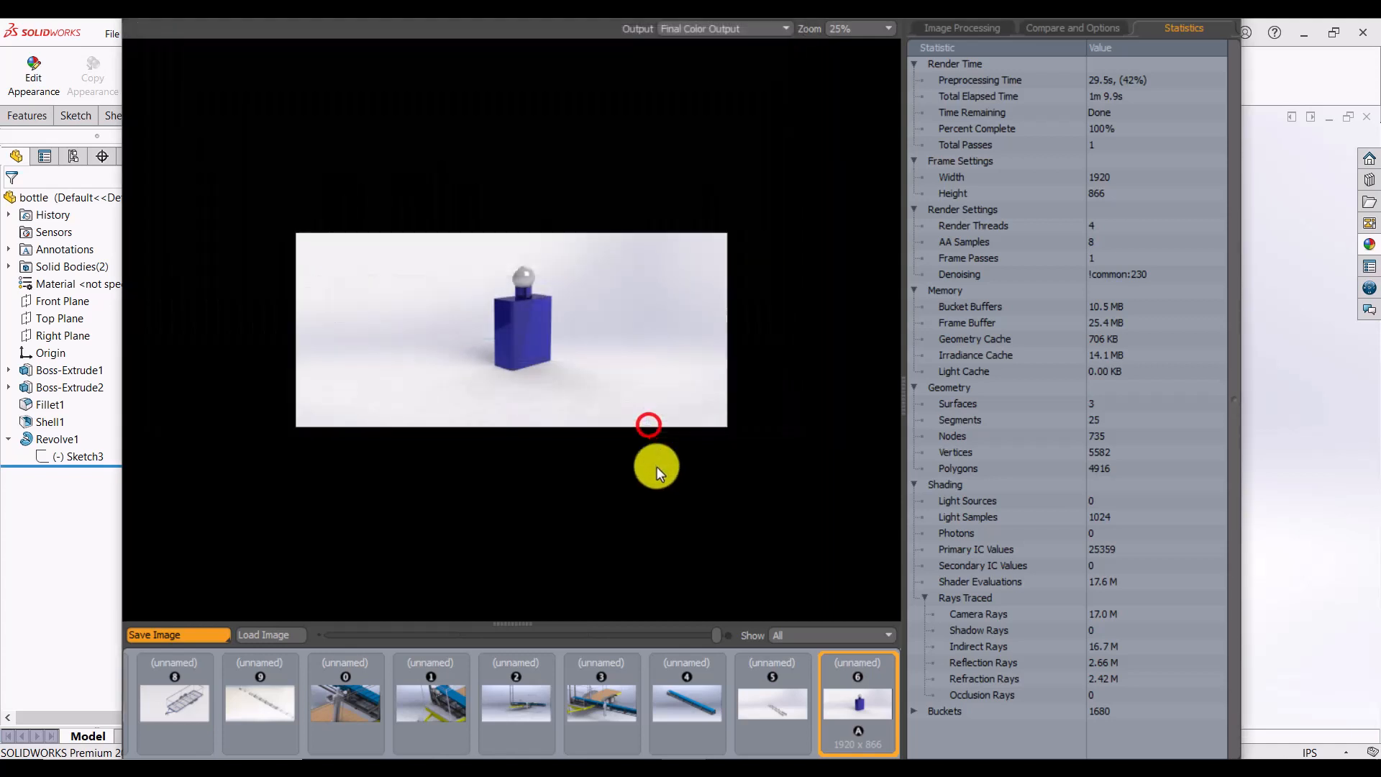
{"action": "left_click", "coordinate": [649, 424]}
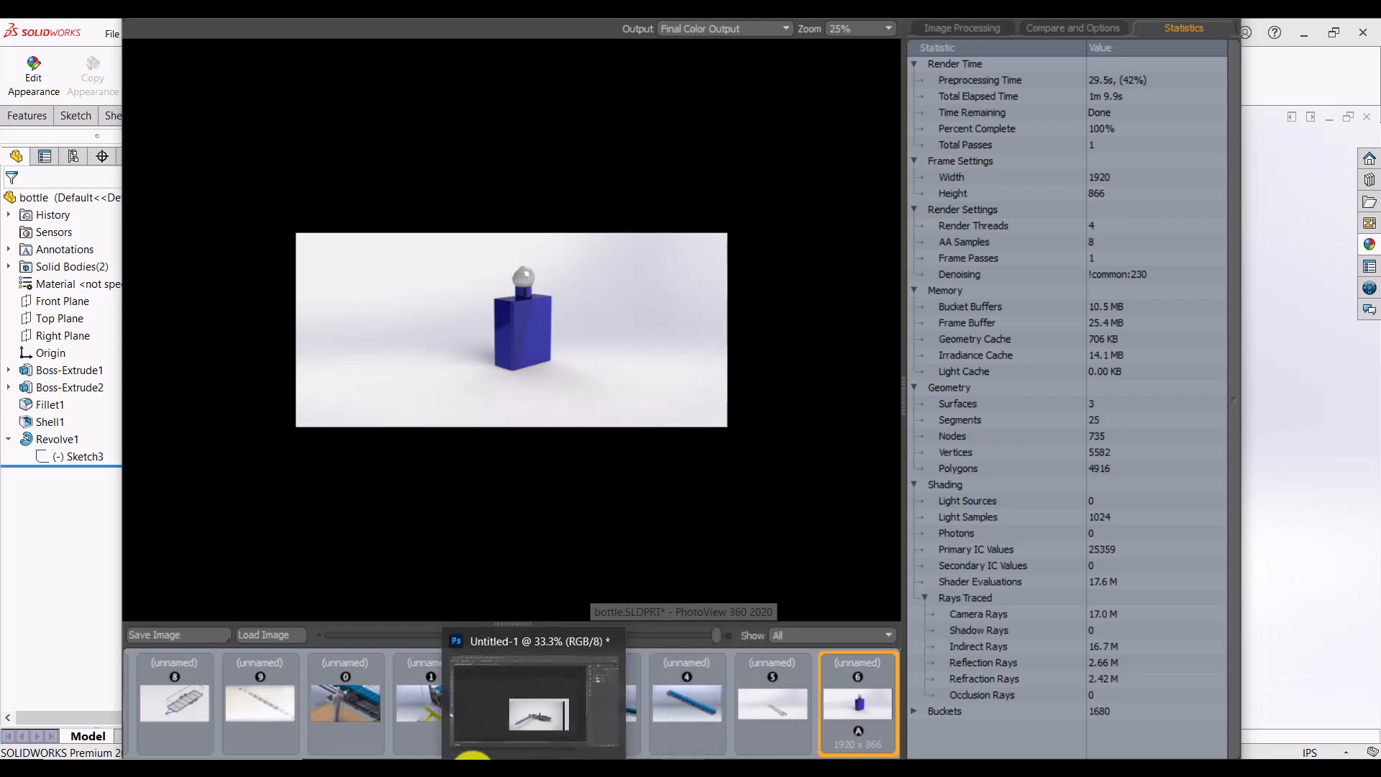
{"action": "mouse_move", "coordinate": [631, 759]}
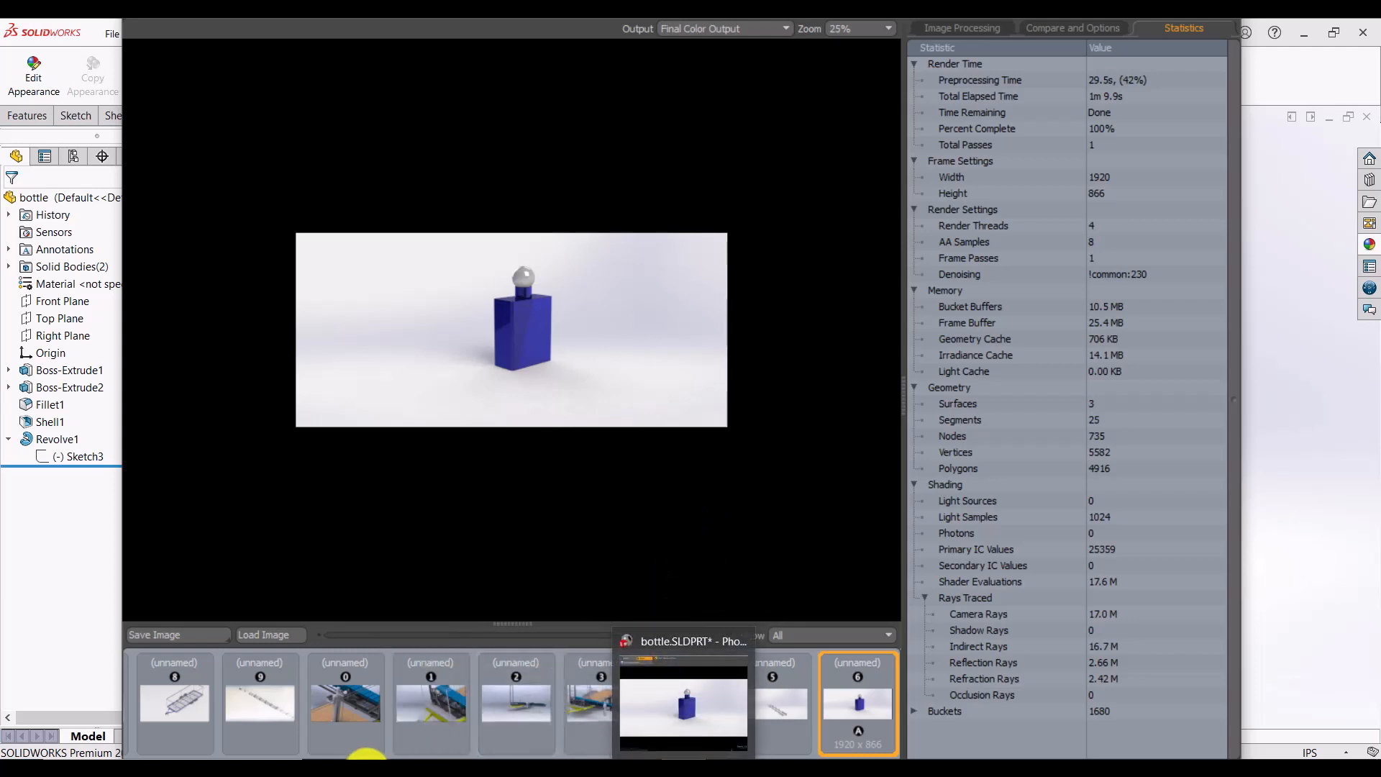
{"action": "left_click", "coordinate": [263, 635]}
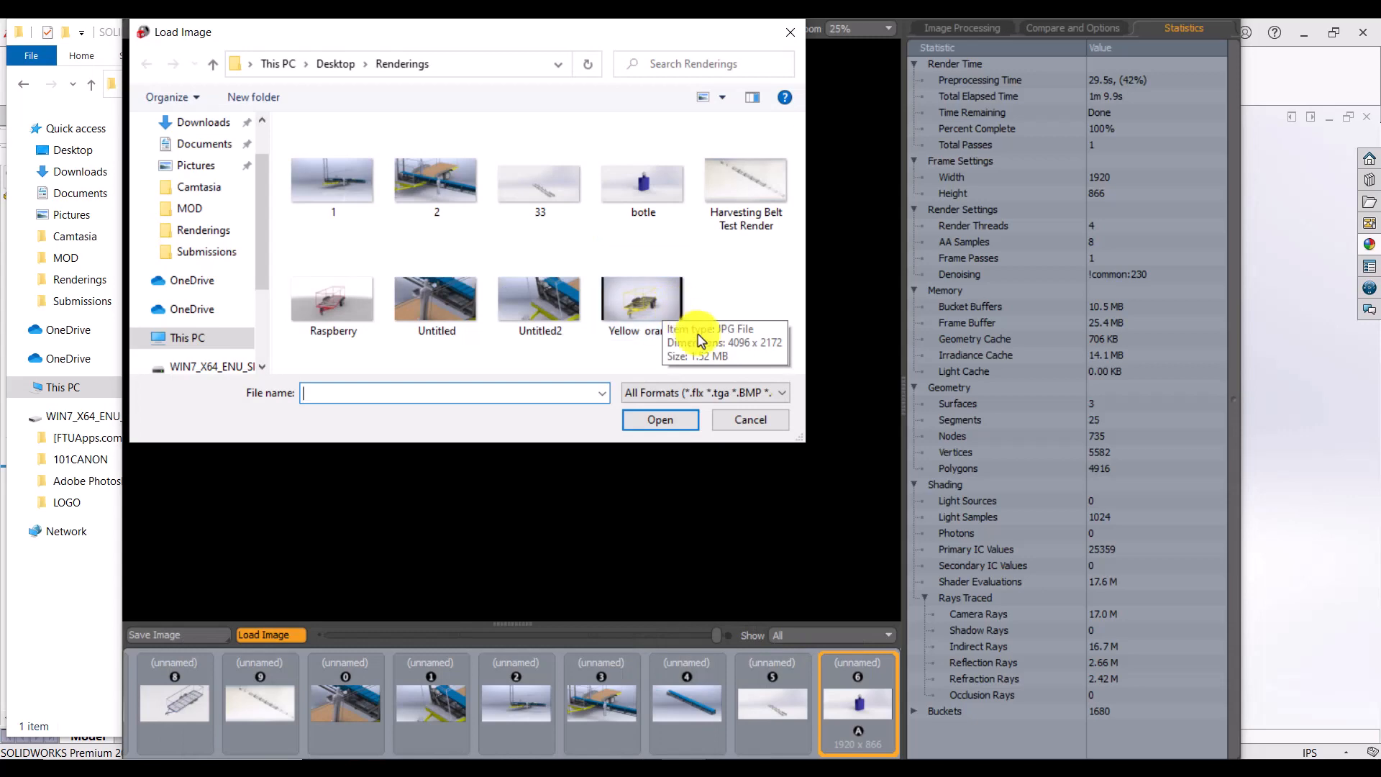
{"action": "left_click", "coordinate": [753, 420]}
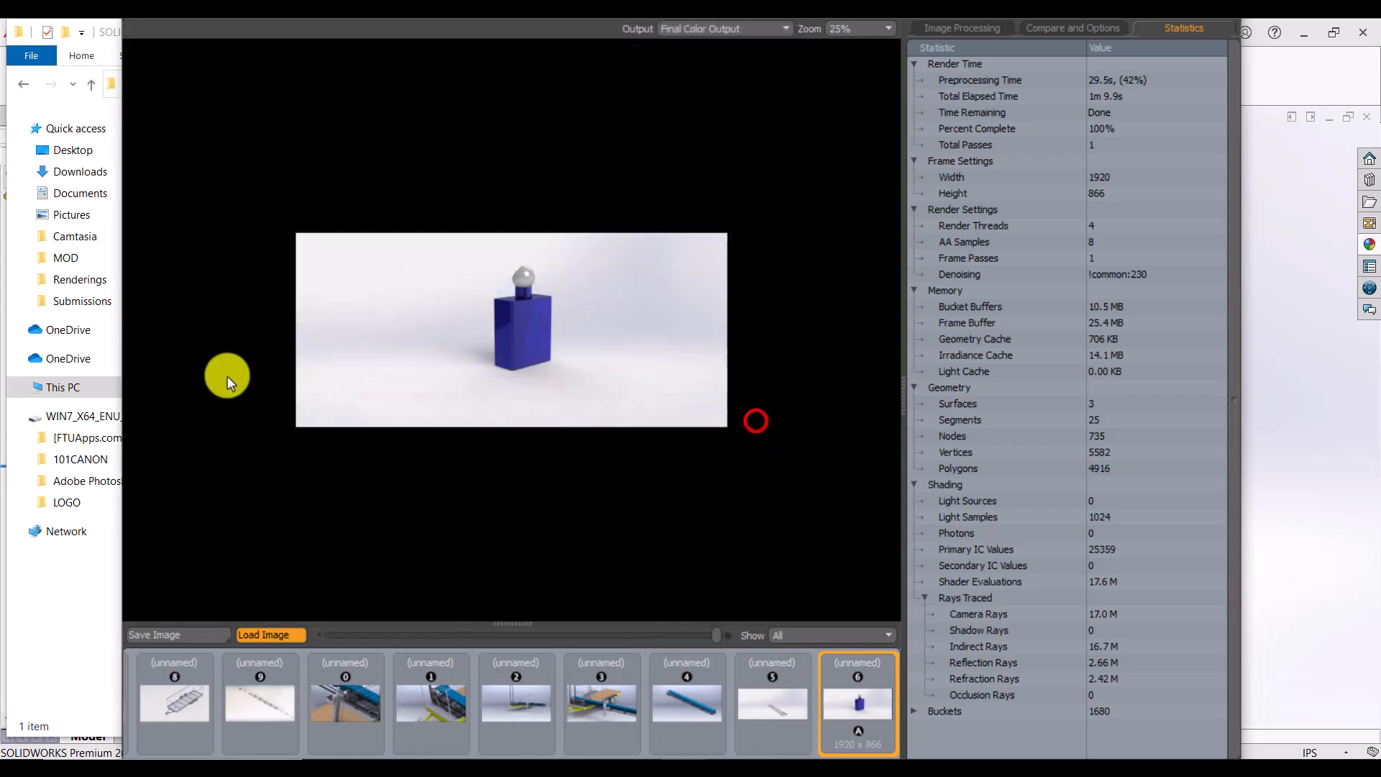
- In File Explorer, open botle.JPG from the Renderings folder on the Desktop and inspect the rendered bottle and stopper up close
{"action": "left_click", "coordinate": [67, 149]}
{"action": "double_click", "coordinate": [215, 220]}
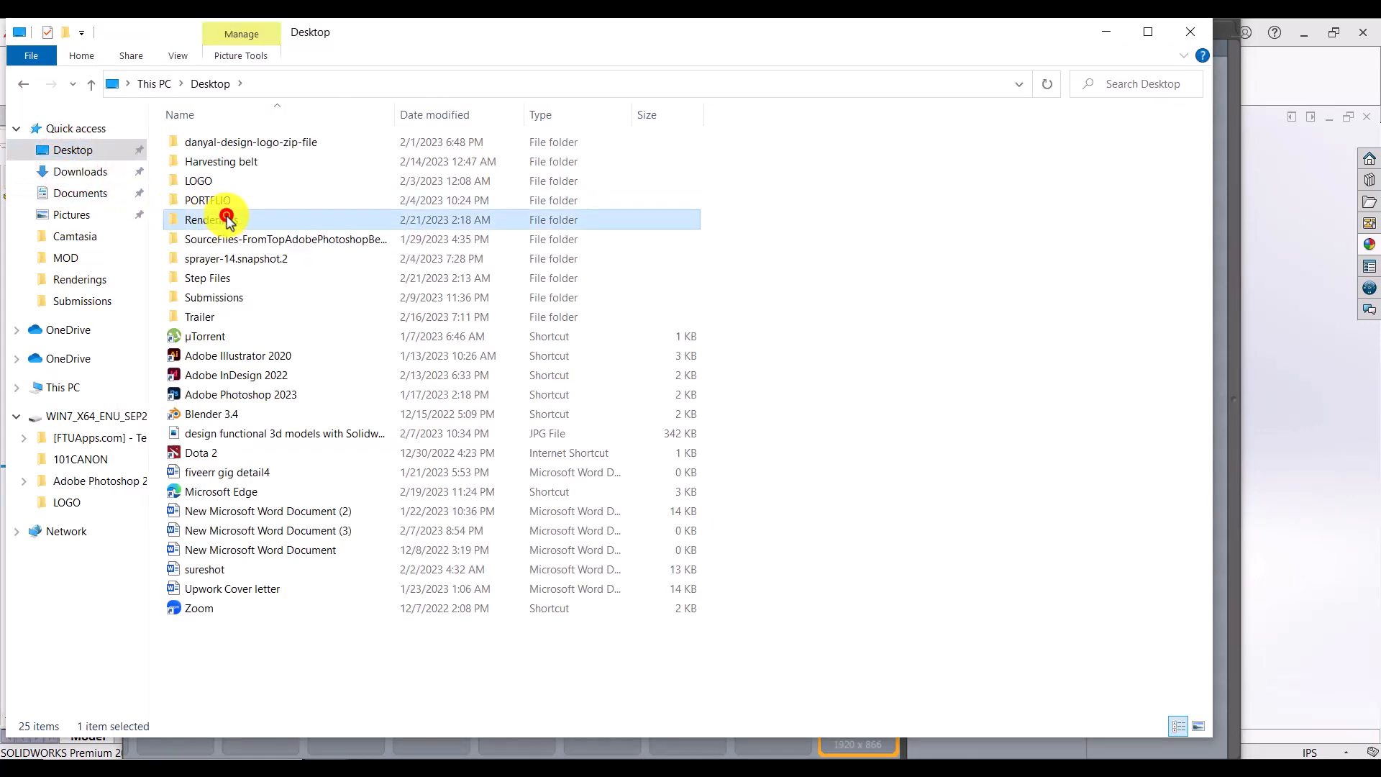
{"action": "double_click", "coordinate": [528, 192]}
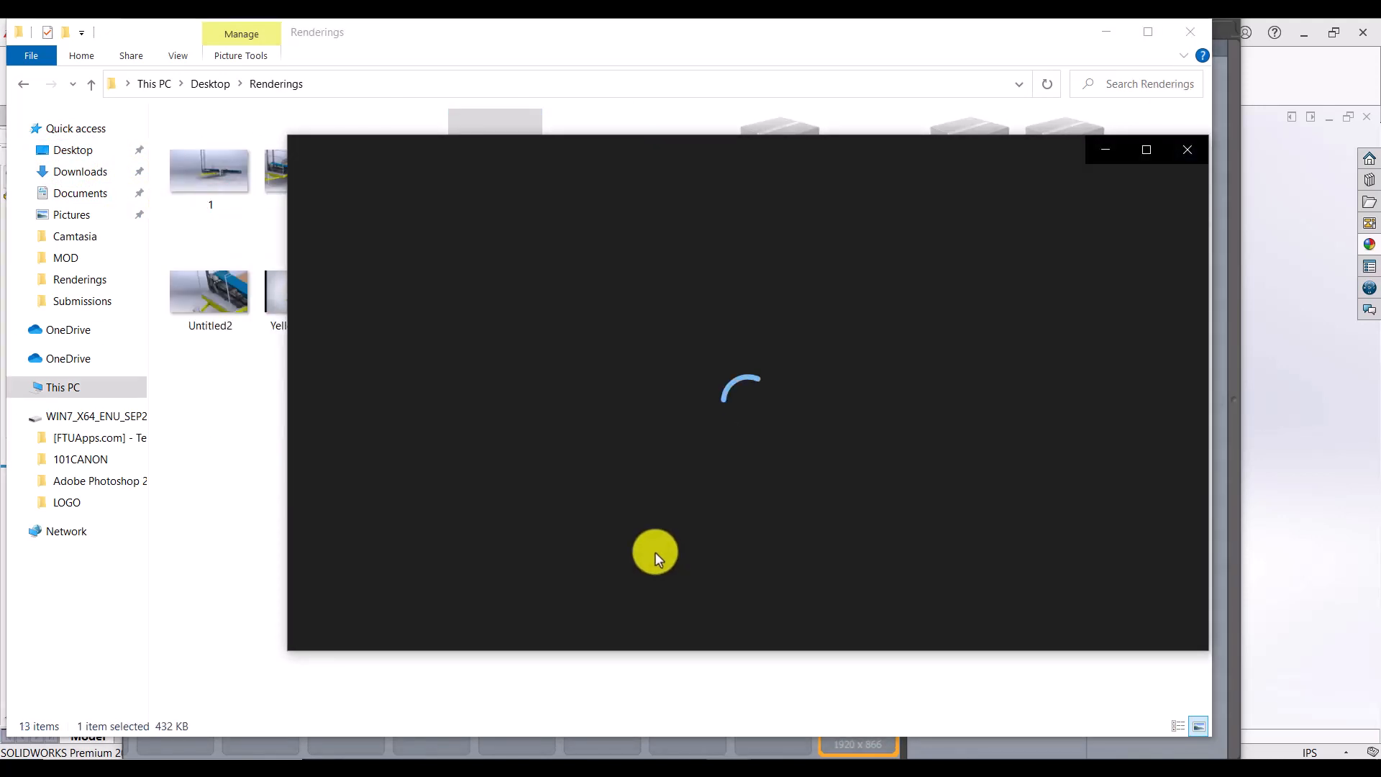
{"action": "scroll", "coordinate": [762, 394], "scroll_direction": "up", "scroll_amount": 5}
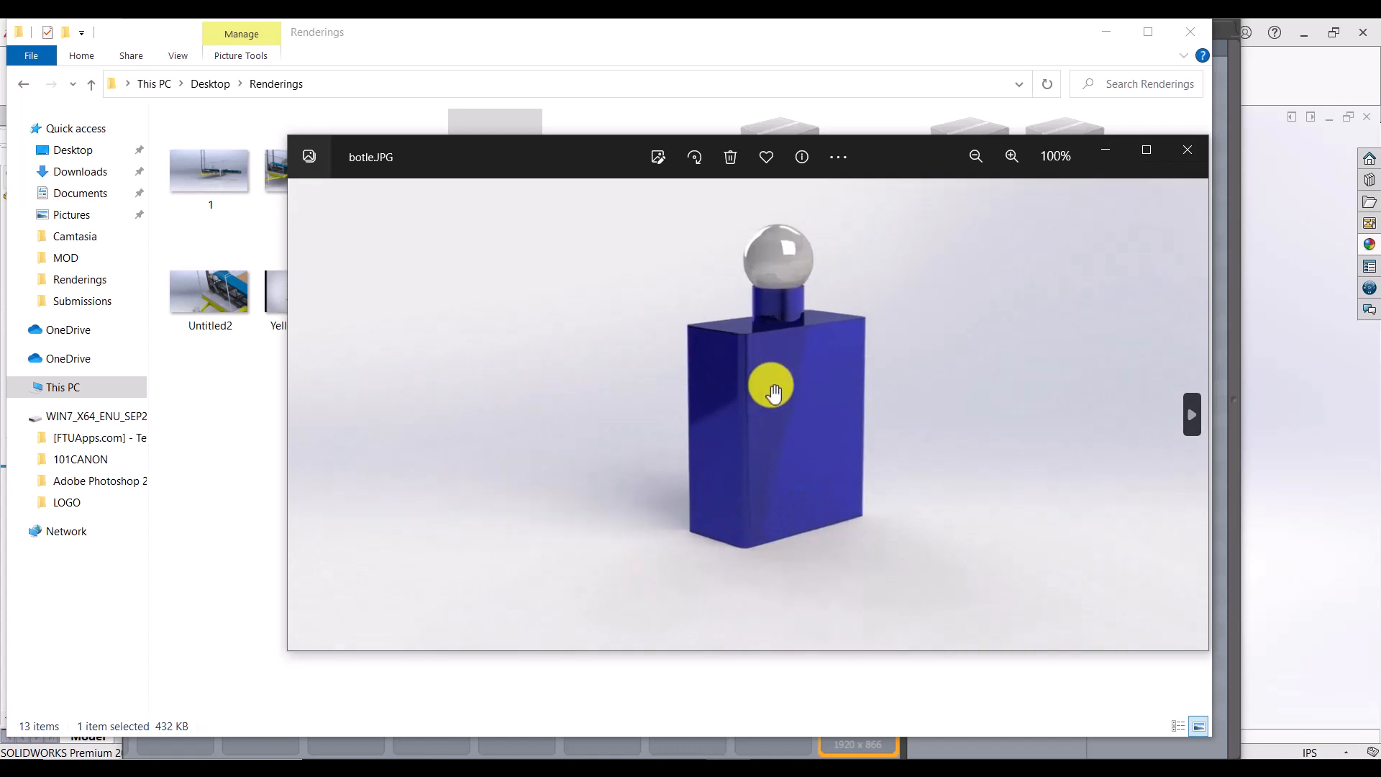
{"action": "left_click", "coordinate": [870, 295]}
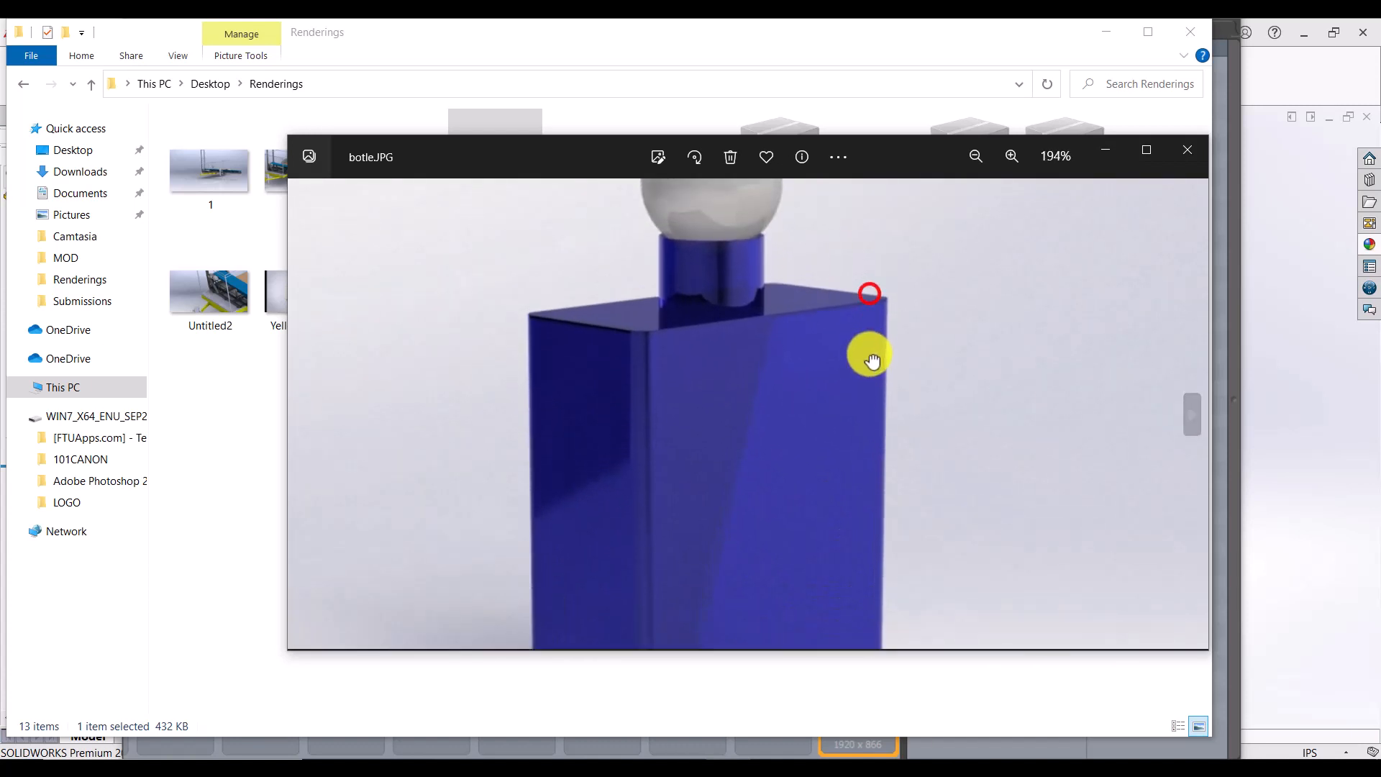
{"action": "scroll", "coordinate": [890, 354], "scroll_direction": "up", "scroll_amount": 2}
{"action": "scroll", "coordinate": [890, 354], "scroll_direction": "down", "scroll_amount": 3}
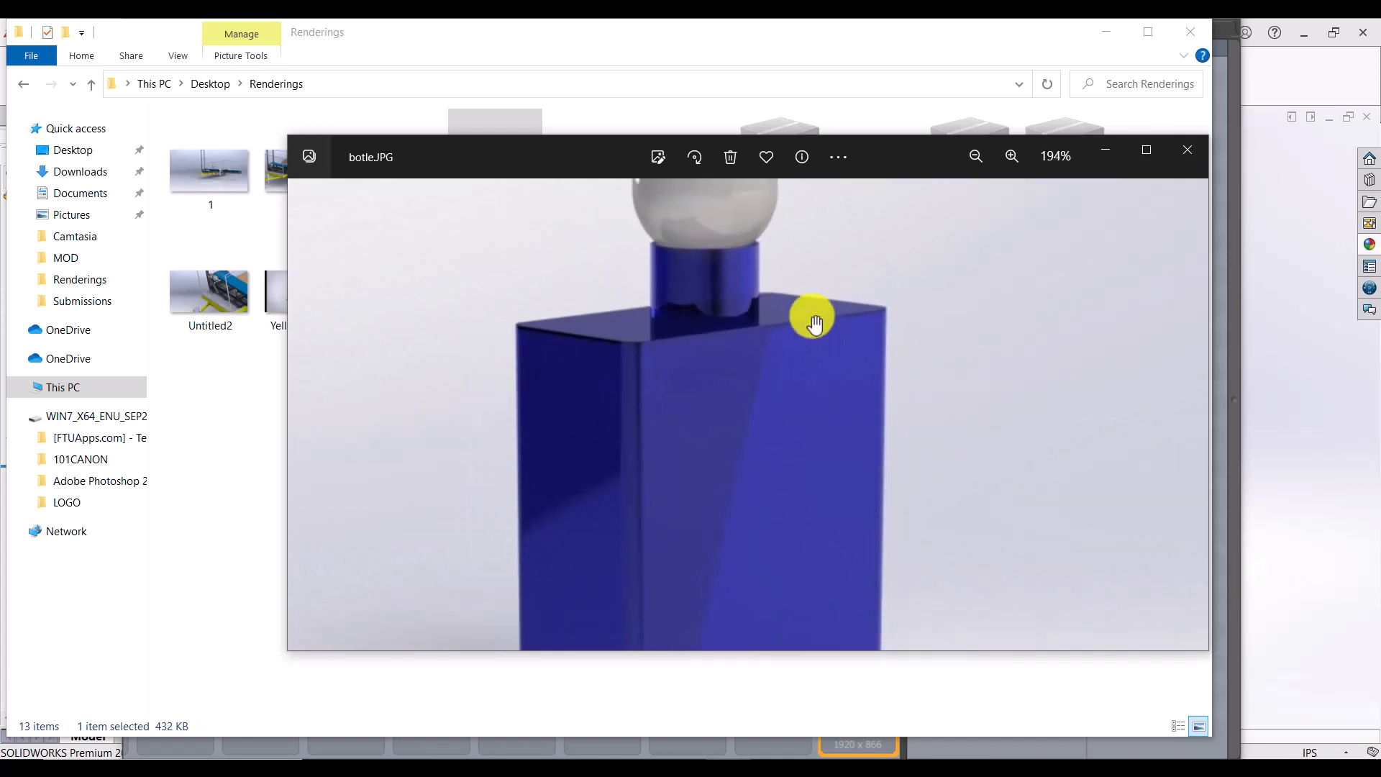
{"action": "left_click", "coordinate": [774, 225]}
{"action": "left_click_drag", "start_coordinate": [777, 256], "coordinate": [779, 246]}
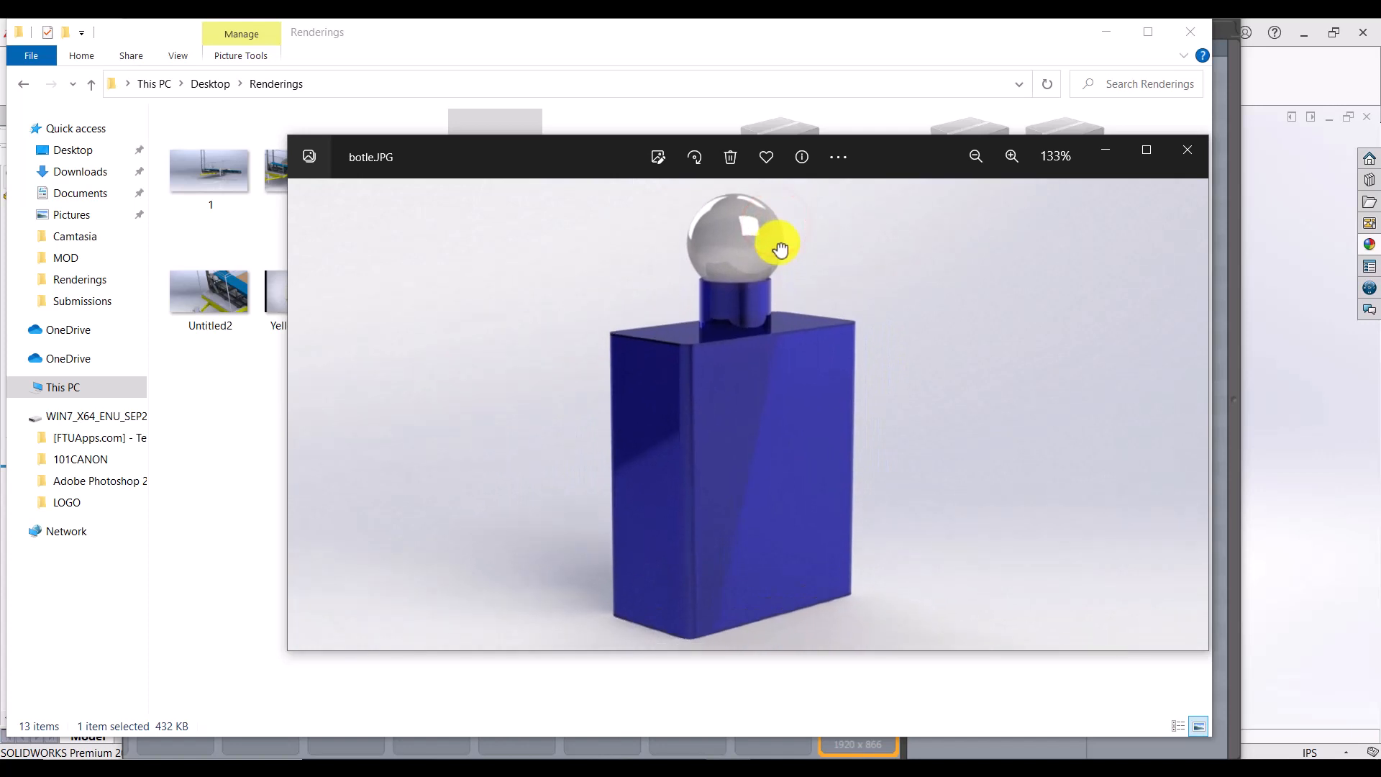